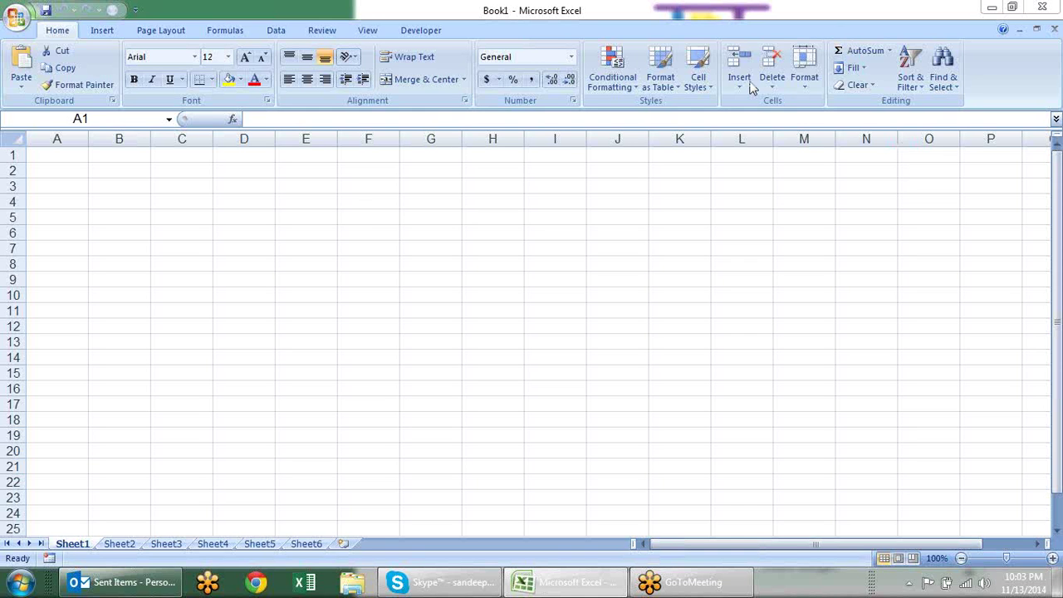
Enter 12, 36, 23 and 52 down cells D3:D6
click(215, 159)
click(196, 170)
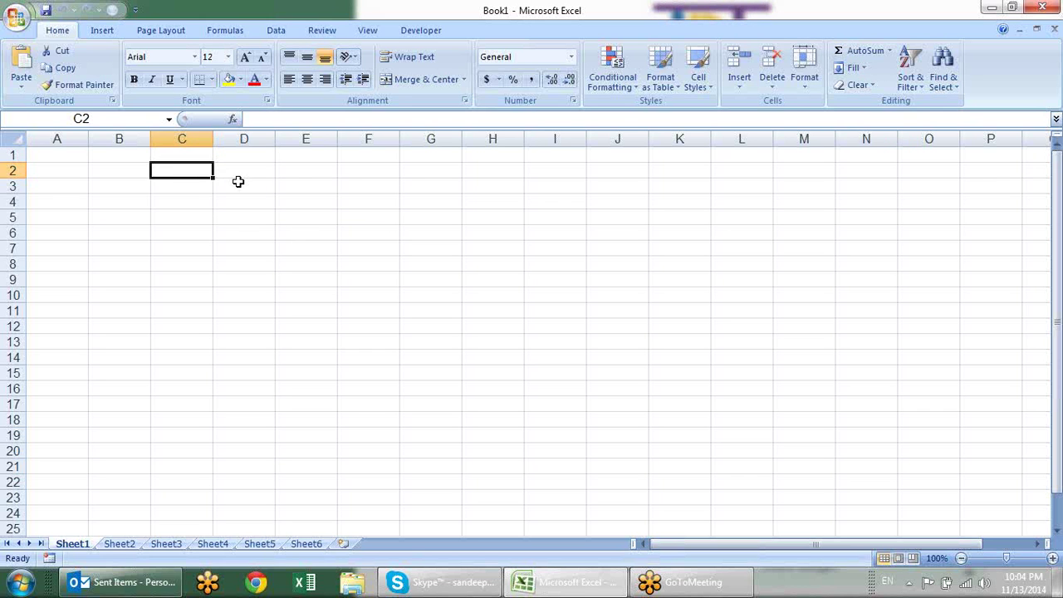
click(238, 181)
text(12)
key(Return)
text(3)
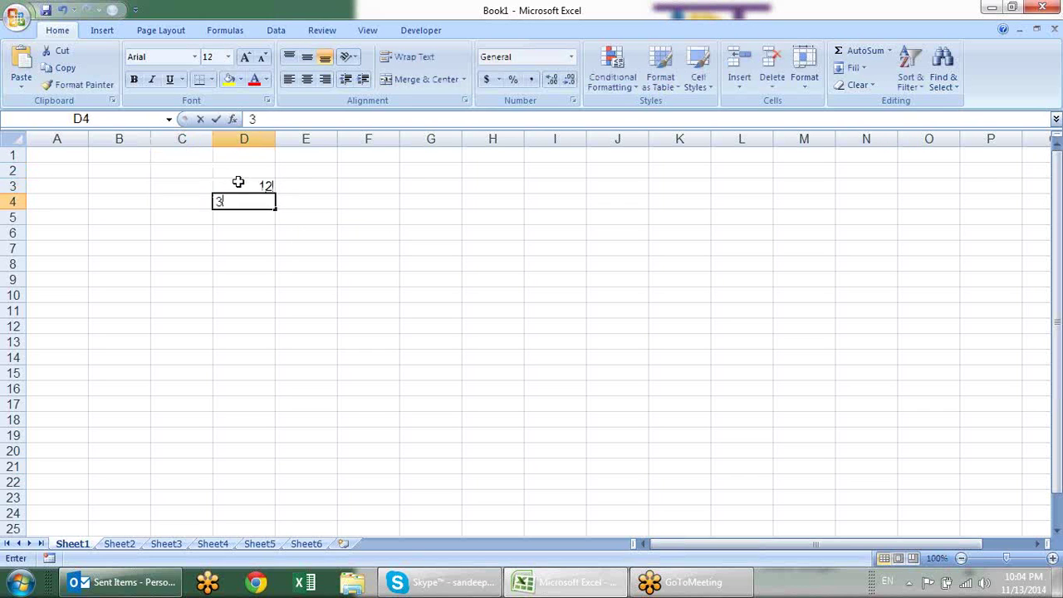
text(6)
key(Return)
text(23)
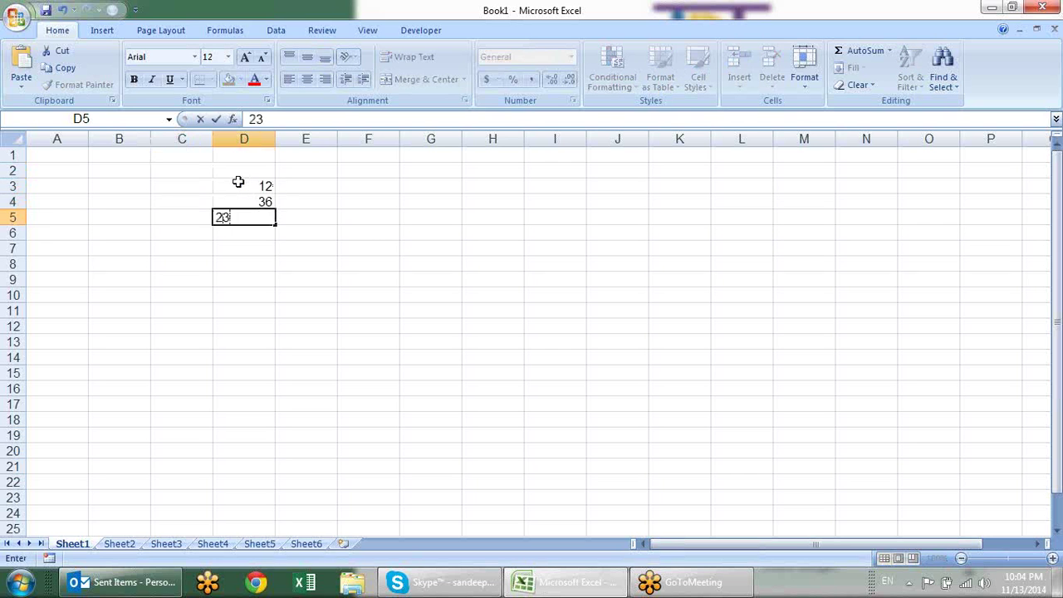
key(Return)
text(52)
key(Return)
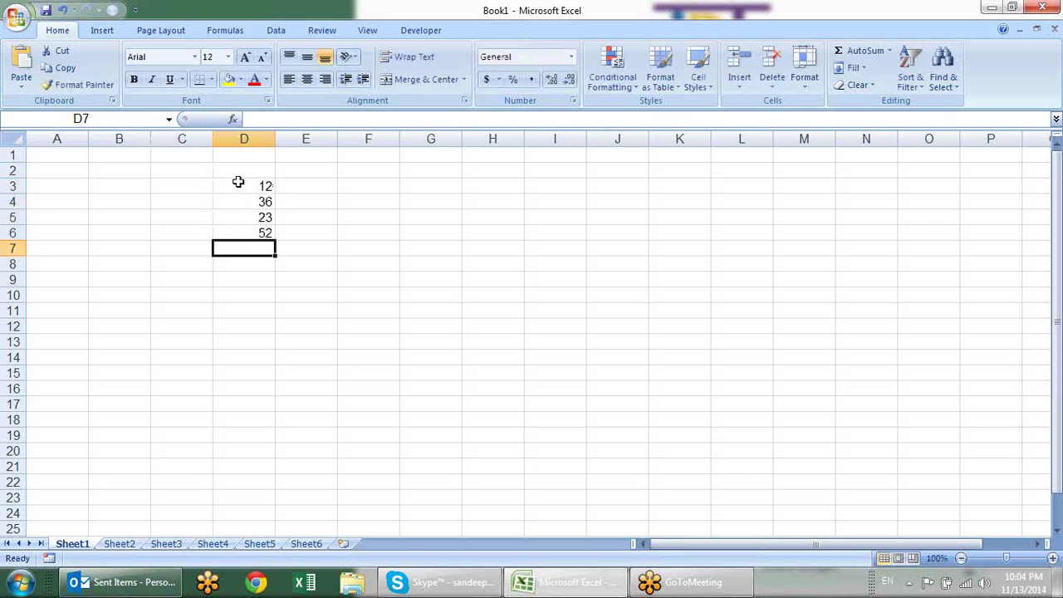
AutoSum D3:D6 into D7 and make the 123 total bold
key(alt+equal)
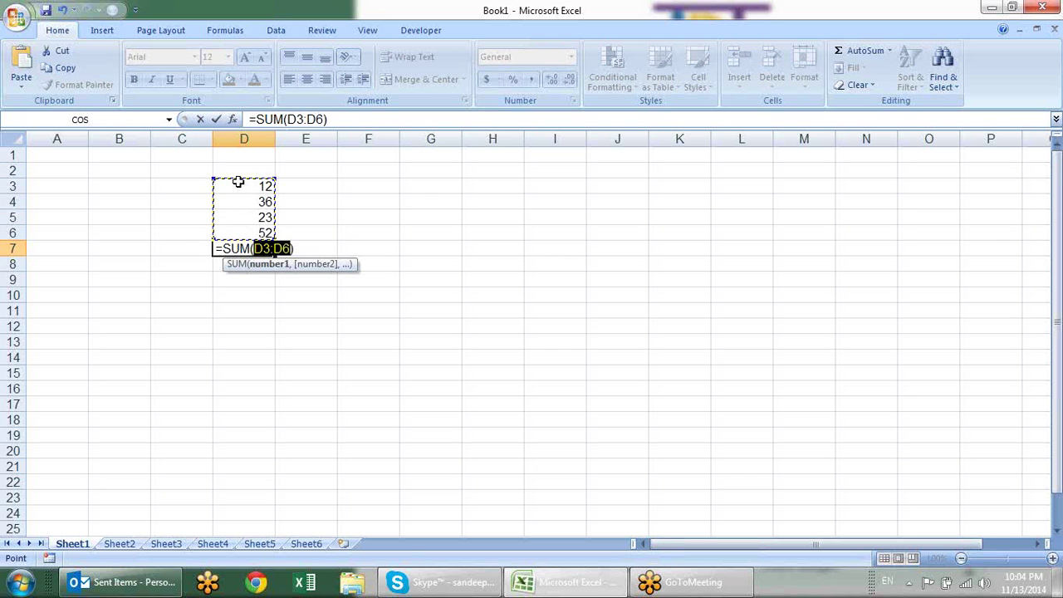
key(Return)
key(Up)
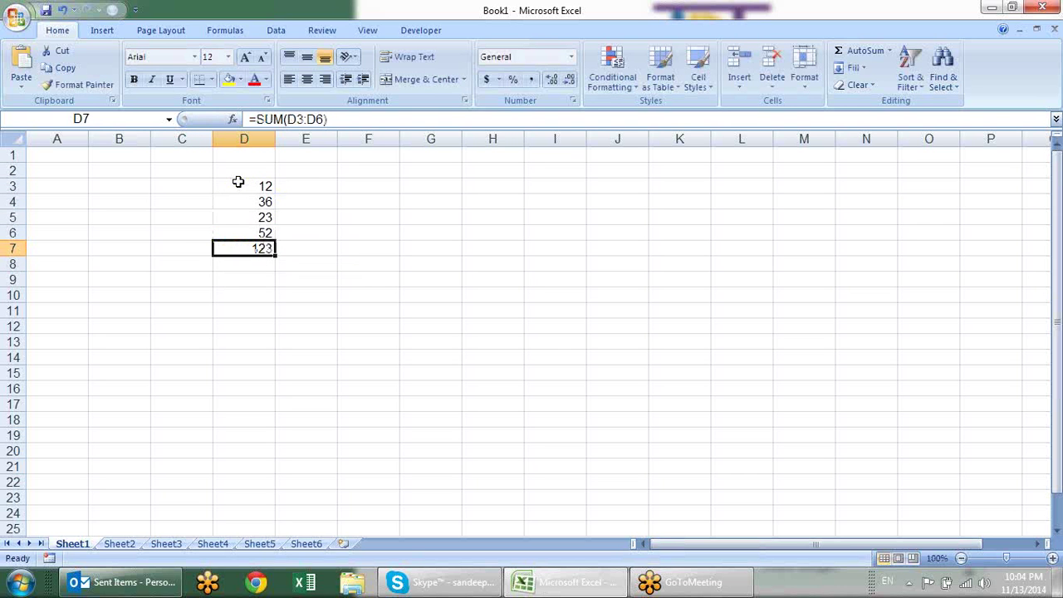
key(ctrl+b)
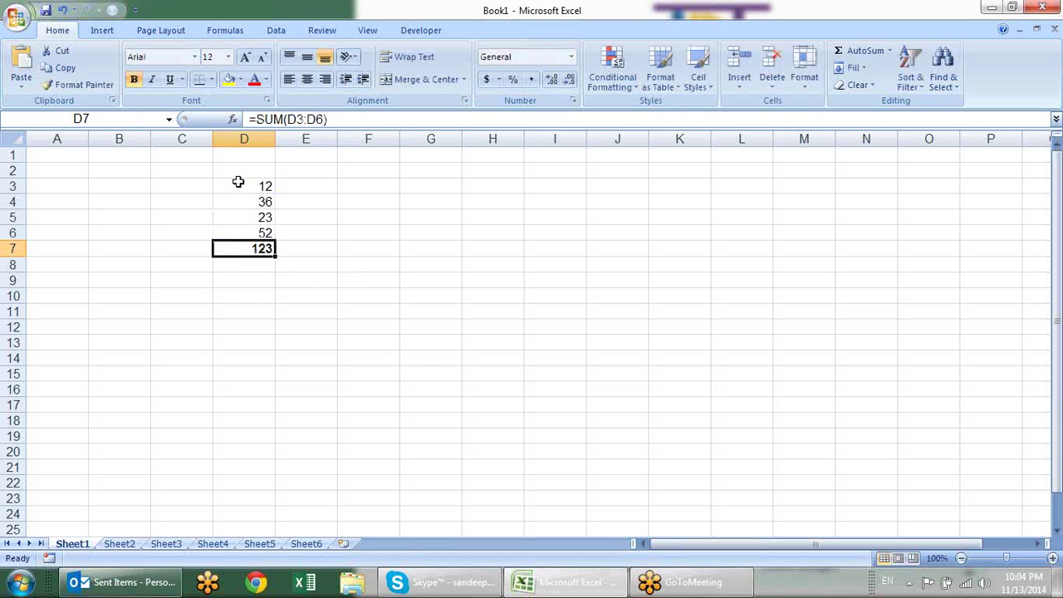
Move the selection over to column F and extend it down a cell
key(Right)
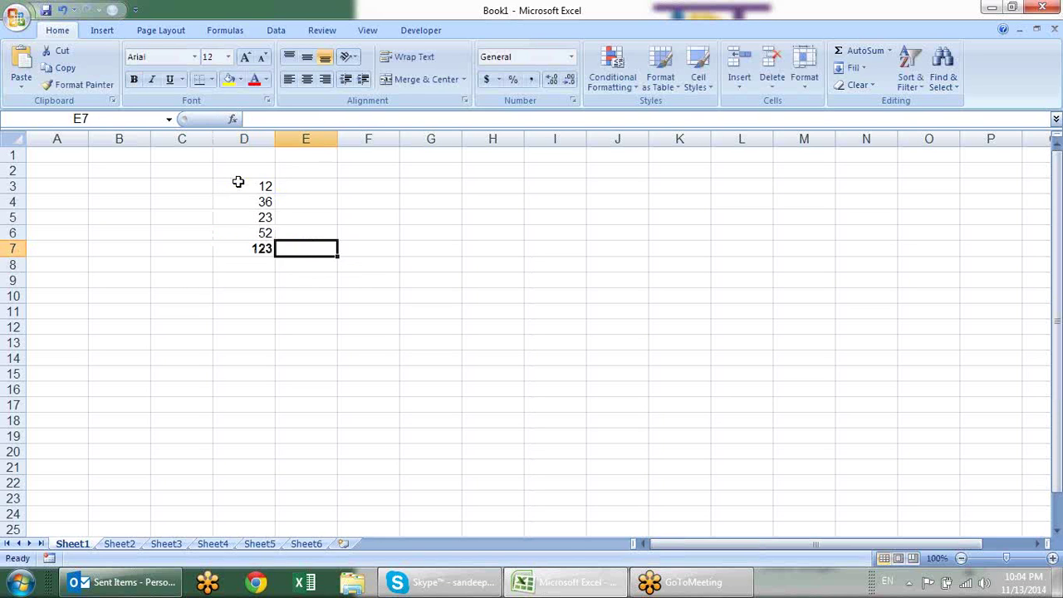
key(Right)
key(Up)
key(Up)
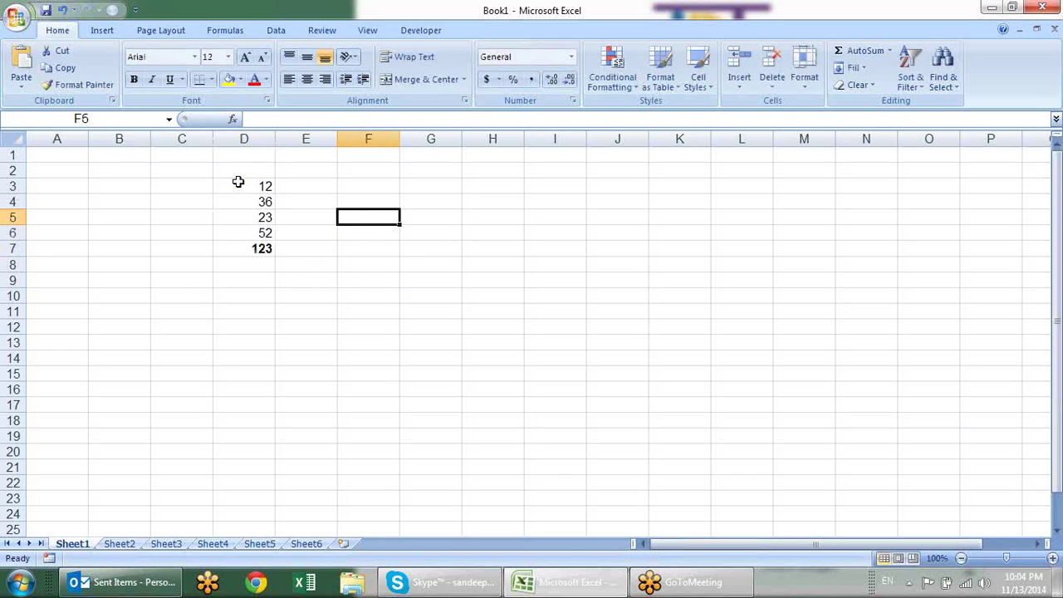
key(shift+Down)
key(shift+Down)
key(shift+Down)
key(shift+Down)
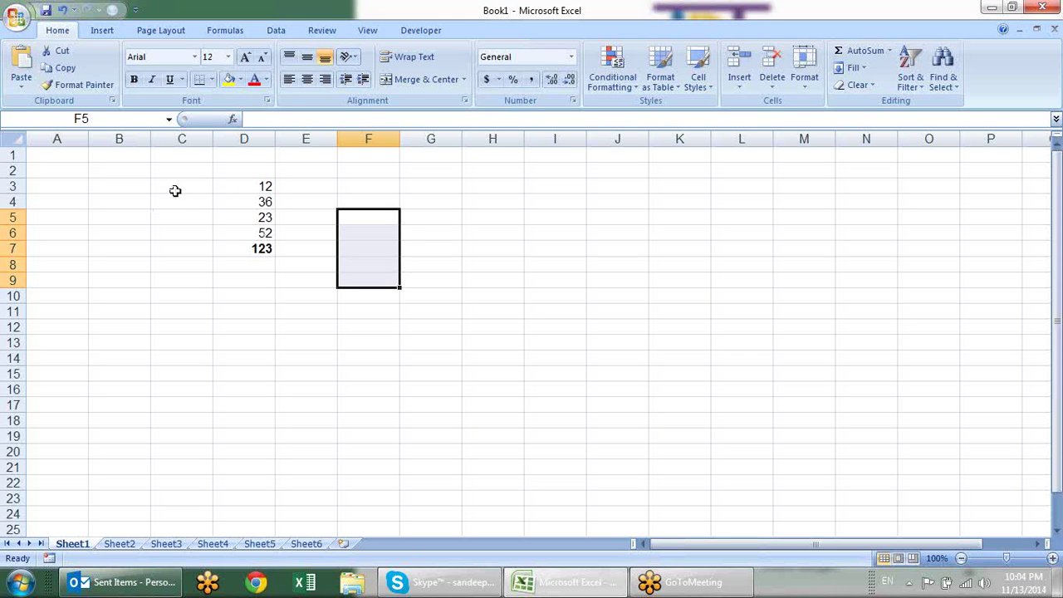
Clear the numbers and total from D3:D7
drag(251, 192, 265, 251)
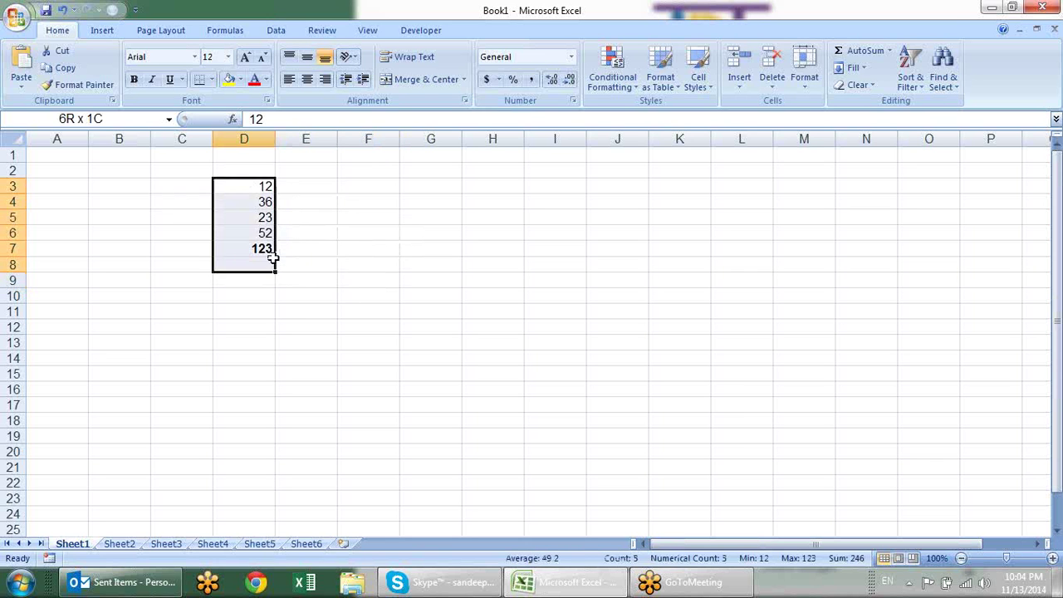
key(Delete)
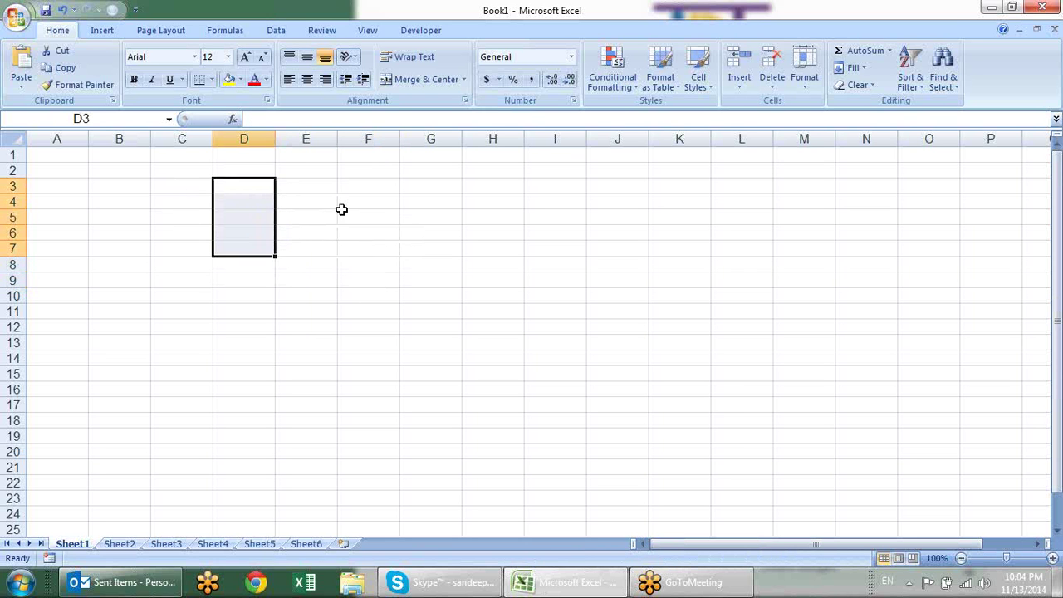
click(347, 187)
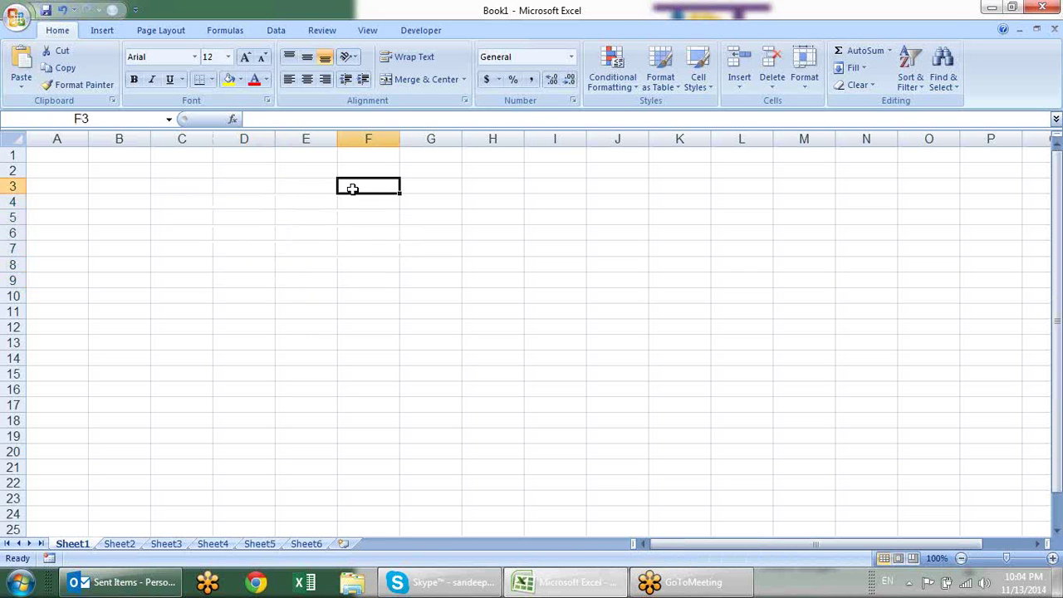
Start typing the array constant ={1,2,3,4} in D3
click(249, 182)
text(=)
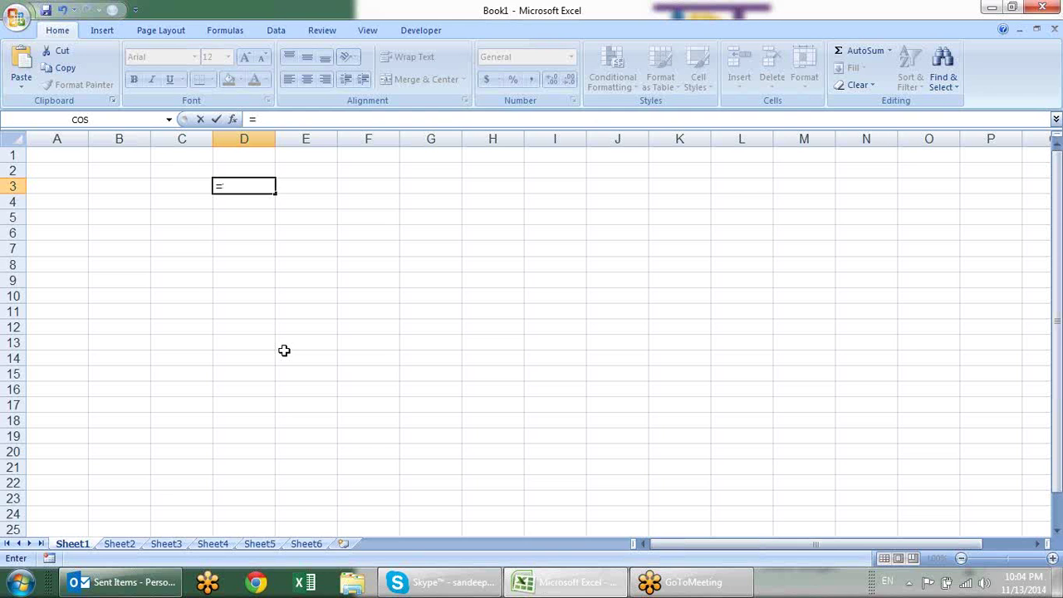
text({)
text(1)
text(,2,)
text(3,4)
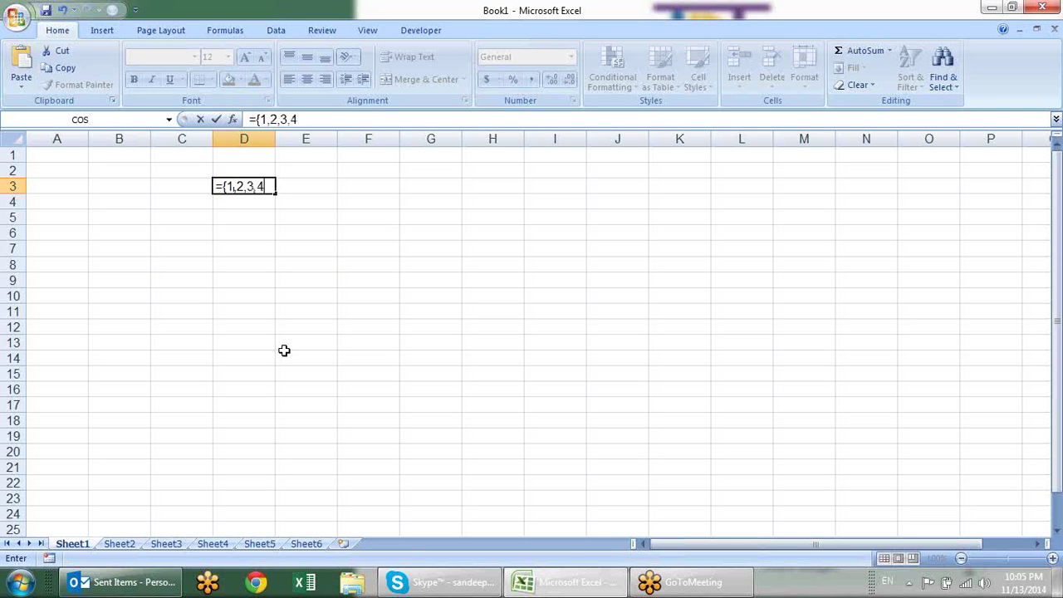
text(})
Enter ={1,2,3,4} as one array formula across D3:G3 with Ctrl+Shift+Enter
key(Return)
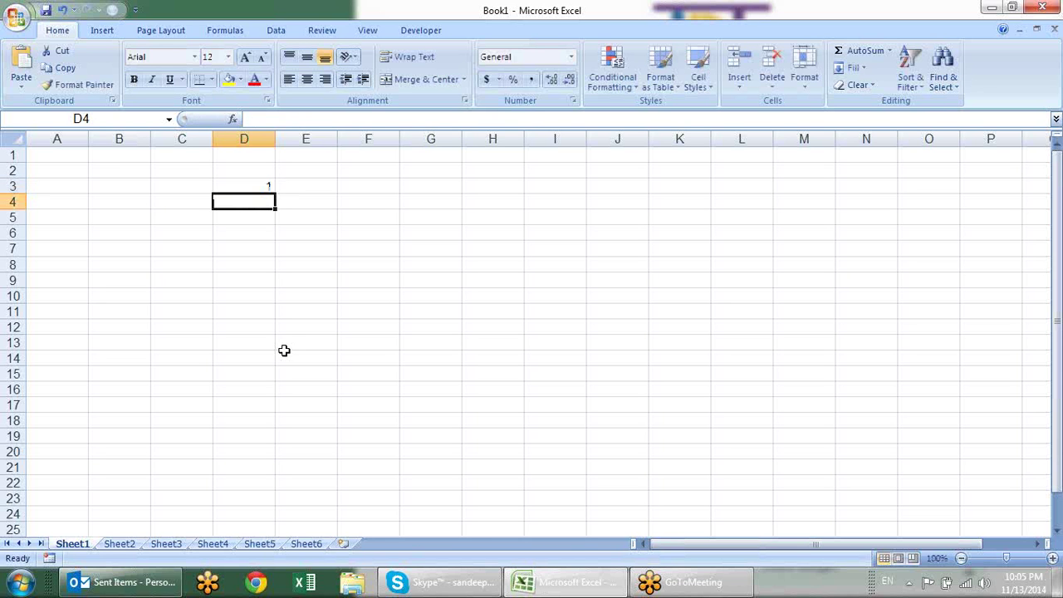
key(Up)
key(shift+Right)
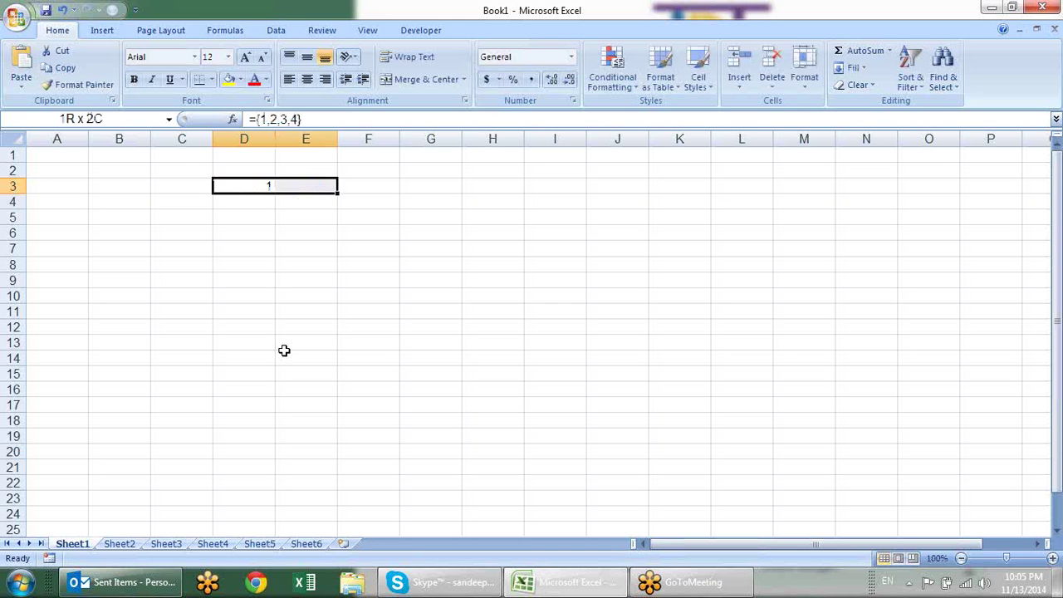
key(shift+Right)
key(shift+Right)
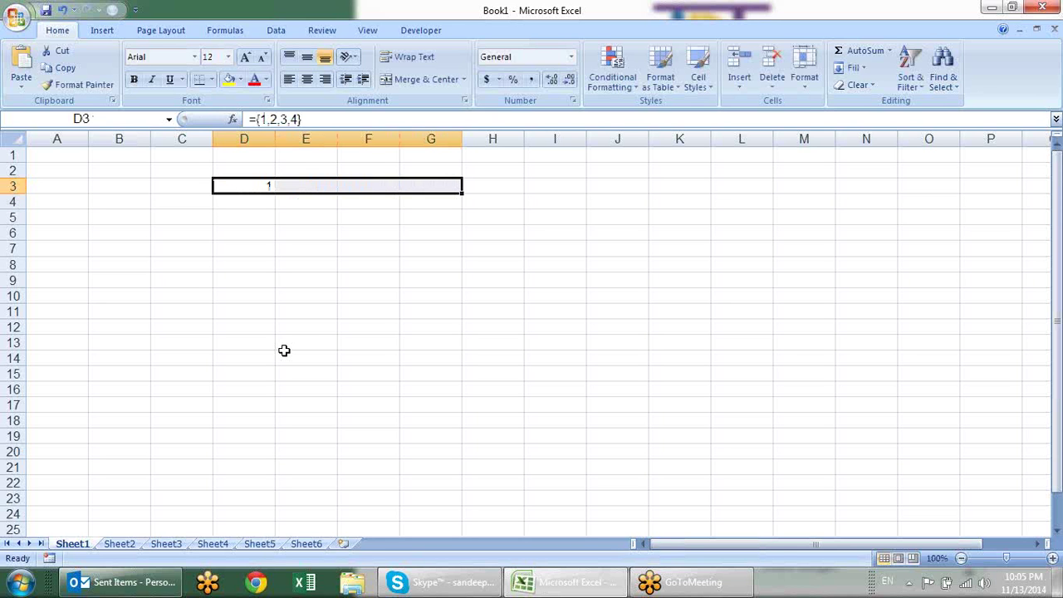
key(F2)
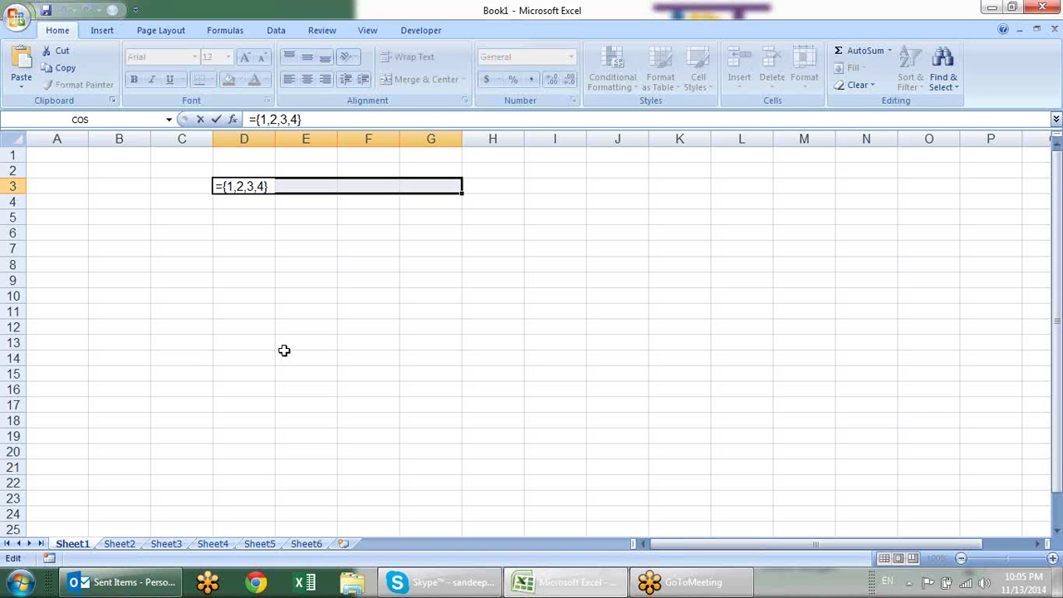
key(ctrl+shift+Return)
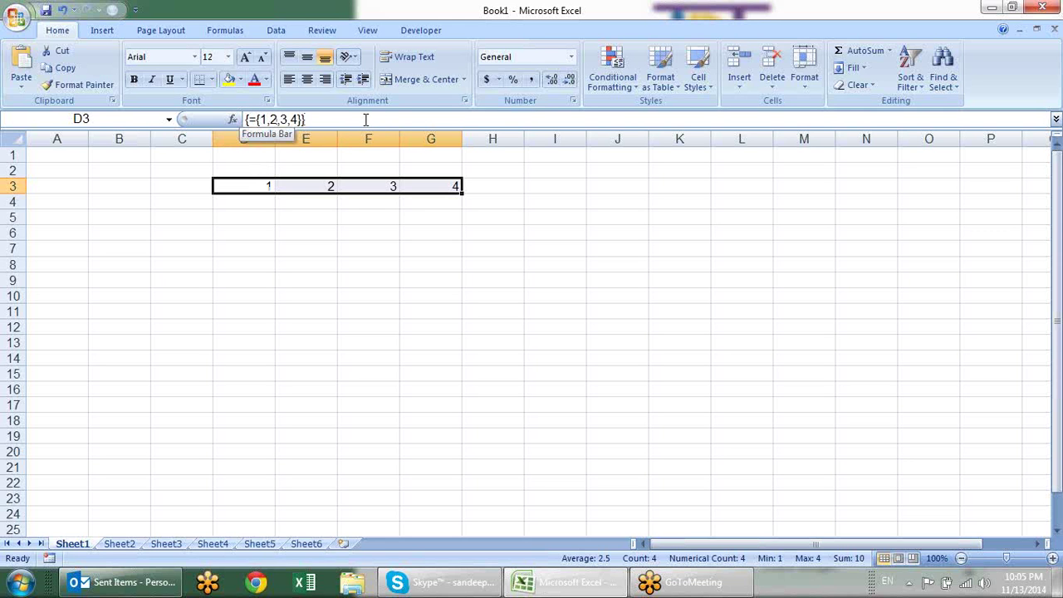
Check that D3, E3, F3 and G3 each show the {={1,2,3,4}} array formula
click(338, 207)
click(254, 185)
click(306, 184)
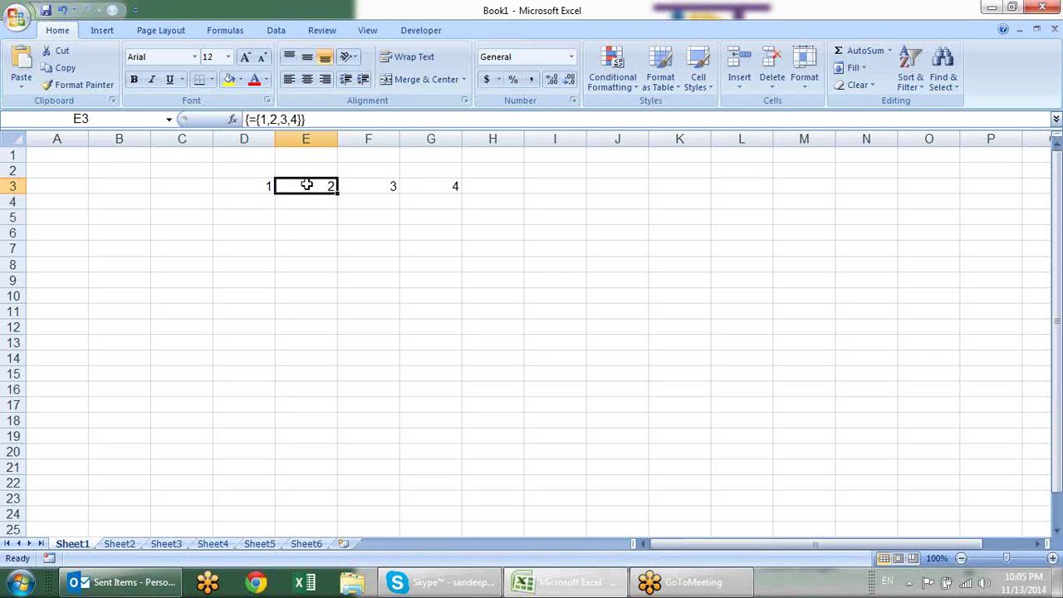
click(356, 187)
click(417, 190)
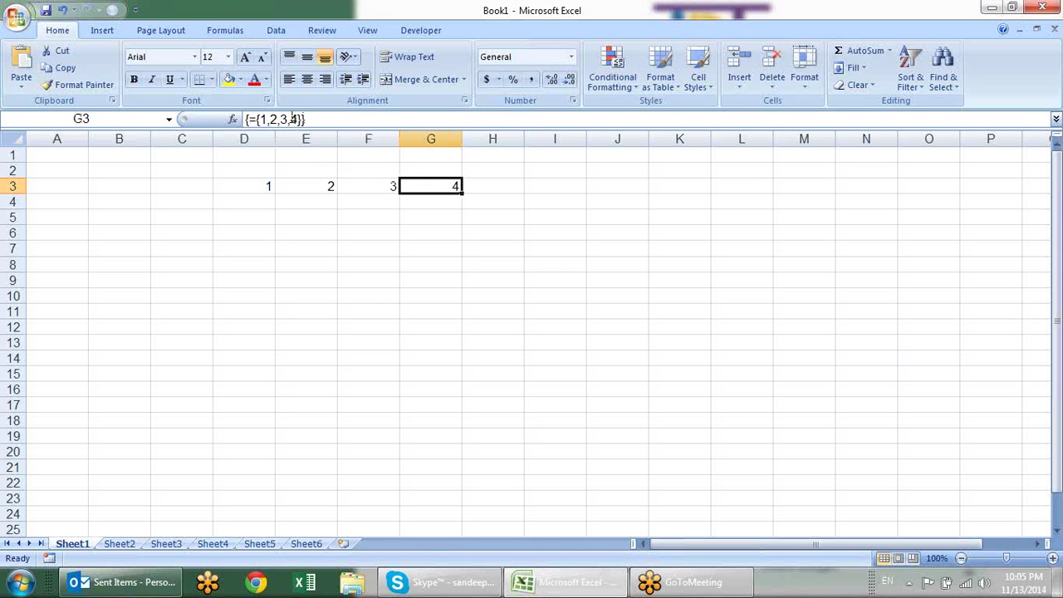
click(366, 183)
click(324, 186)
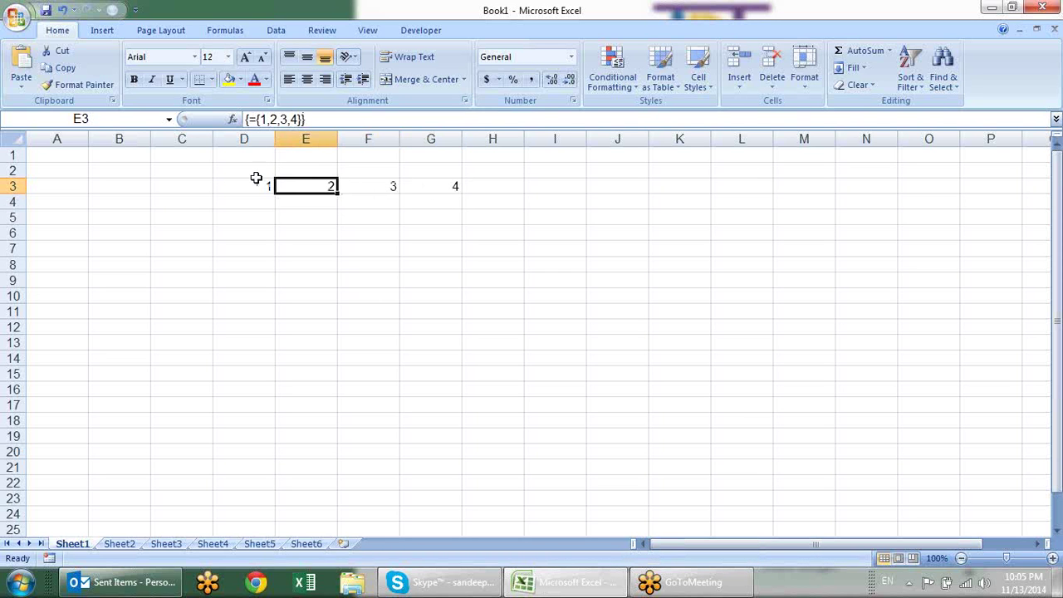
click(256, 182)
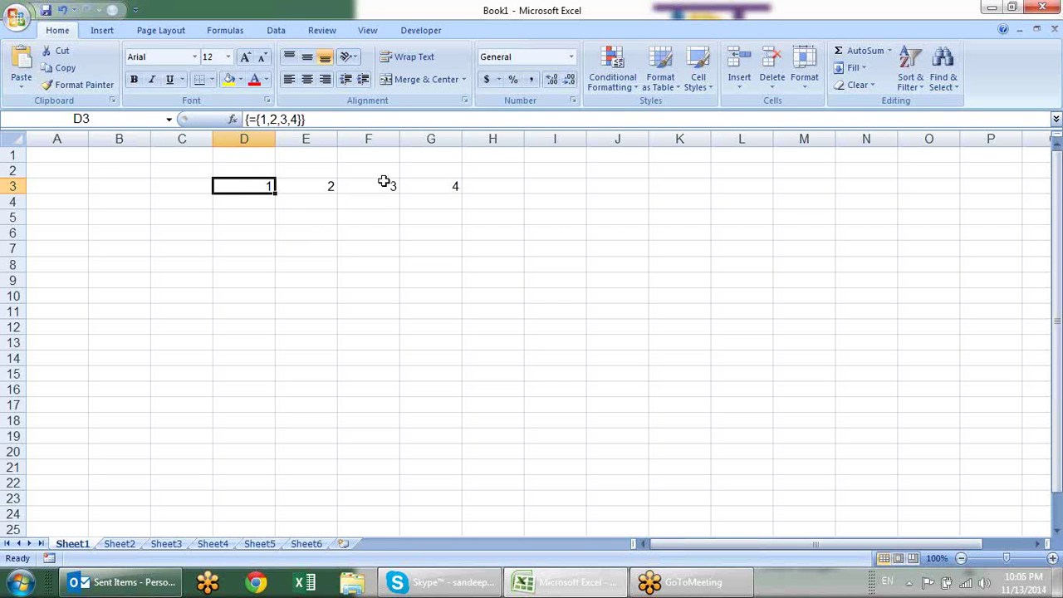
click(384, 183)
click(254, 200)
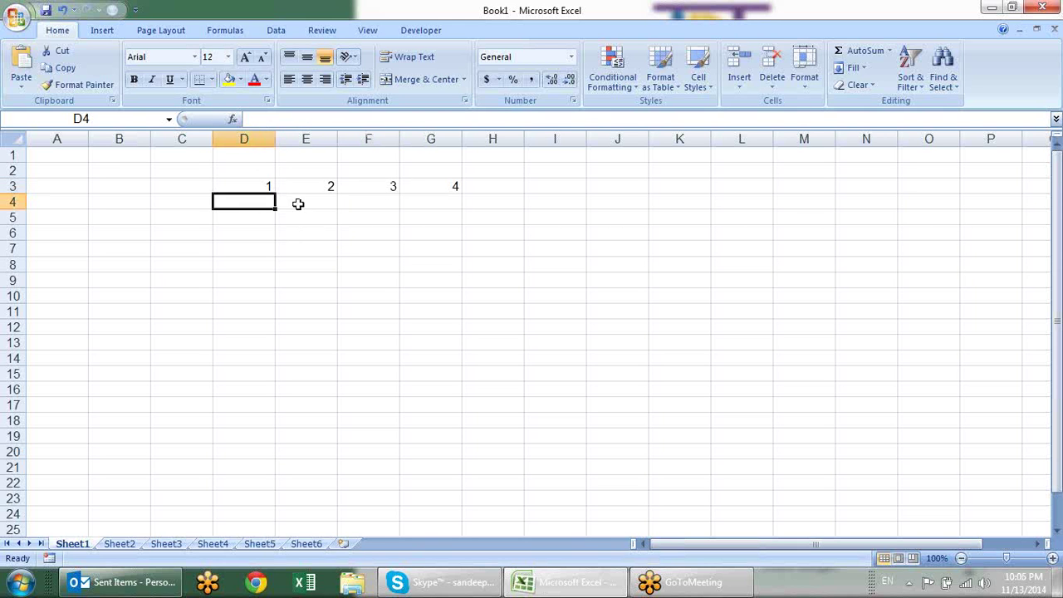
click(296, 202)
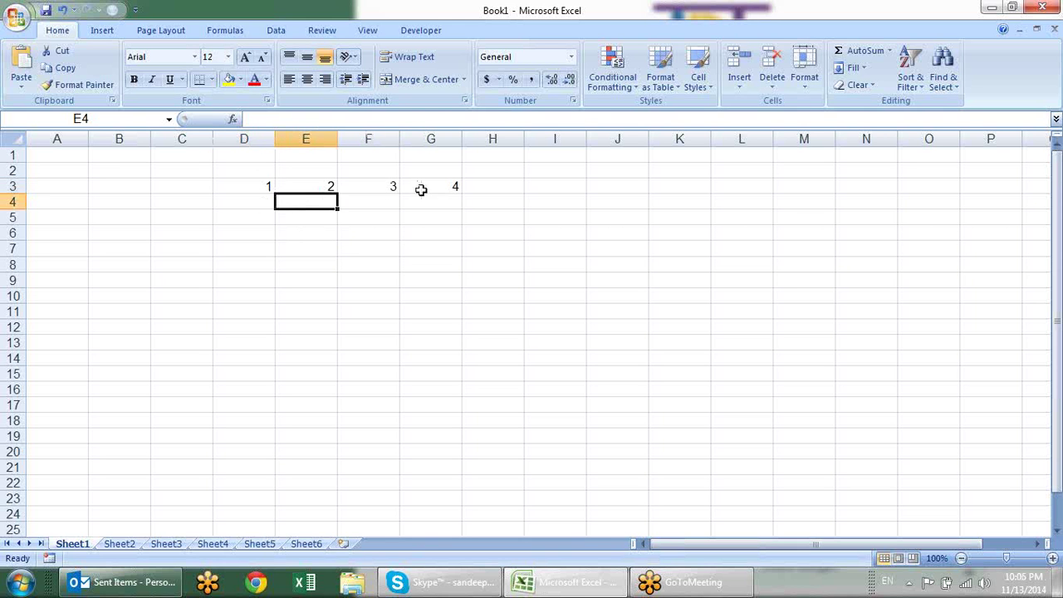
click(261, 220)
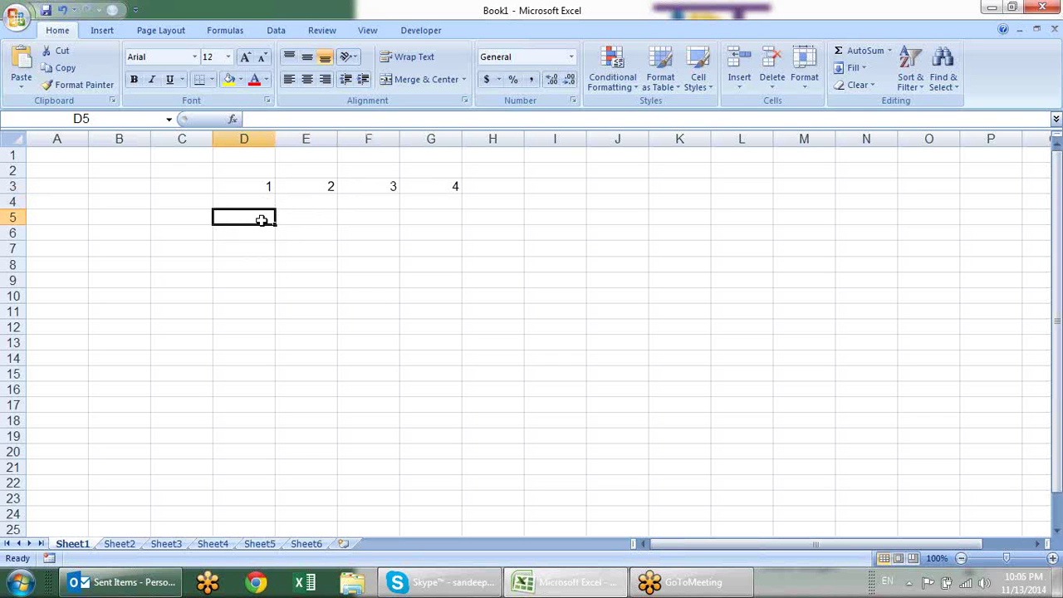
Enter the constant {1,2,3,4} as an array formula over D5:D8
double_click(261, 220)
text(=()
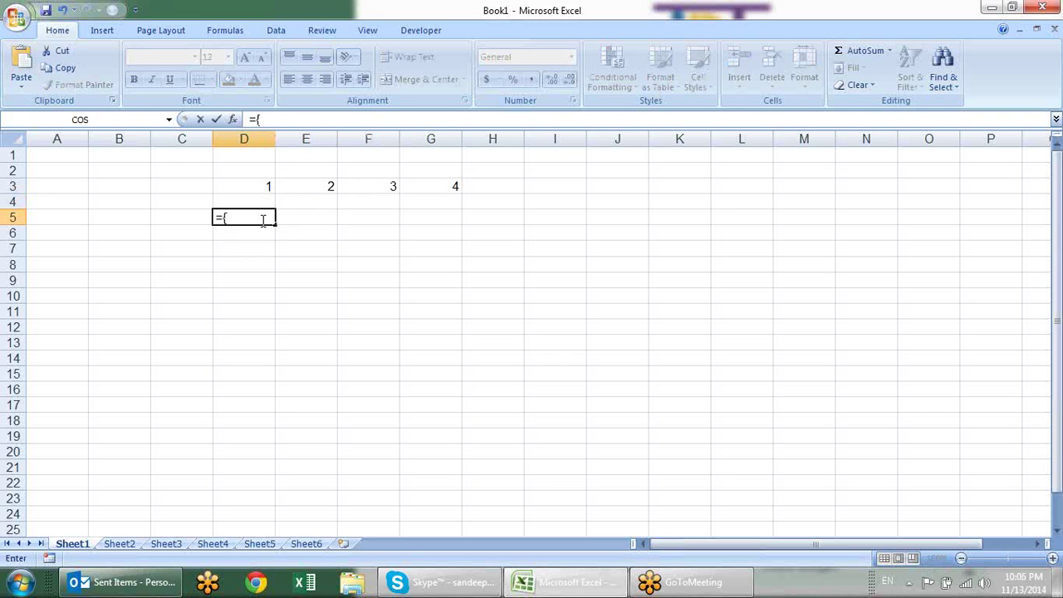
text(1,2)
text(,3,4)
text(})
key(Return)
drag(263, 217, 263, 272)
key(F2)
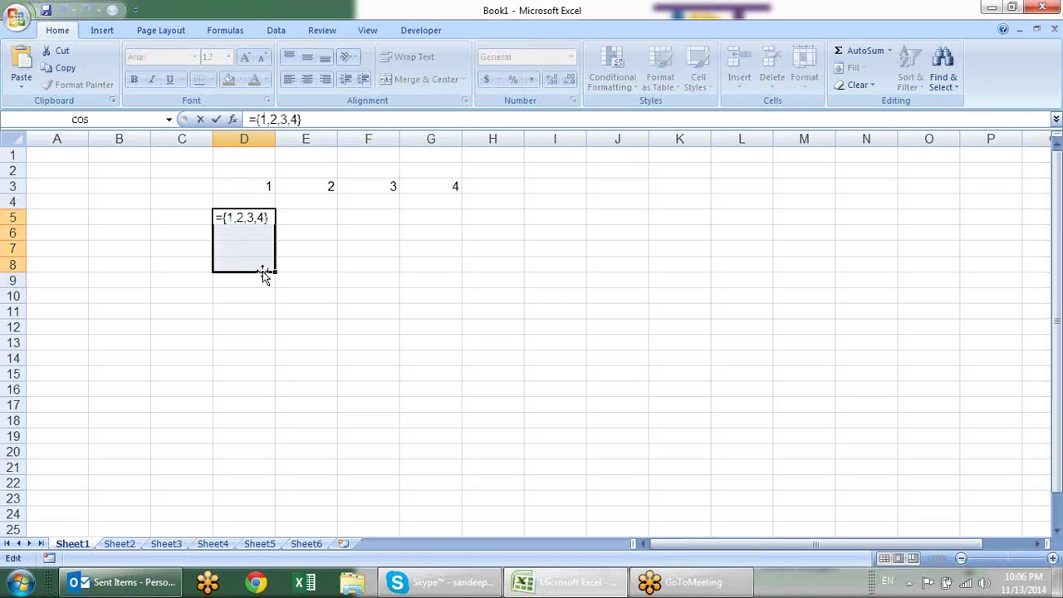
key(ctrl+shift+Return)
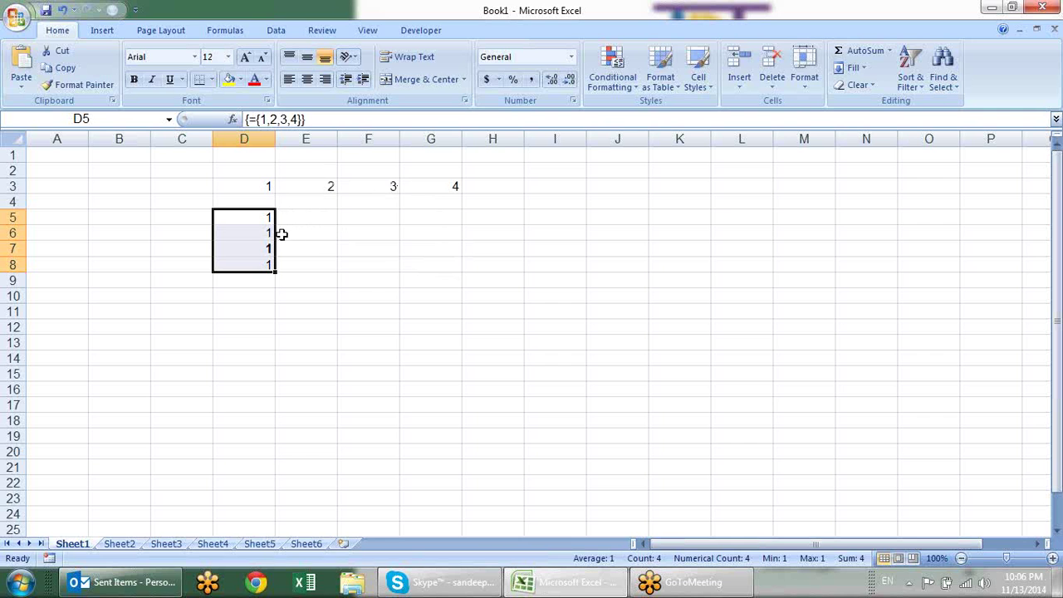
Change the commas to semicolons, making the vertical array {={1;2;3;4}}
key(F2)
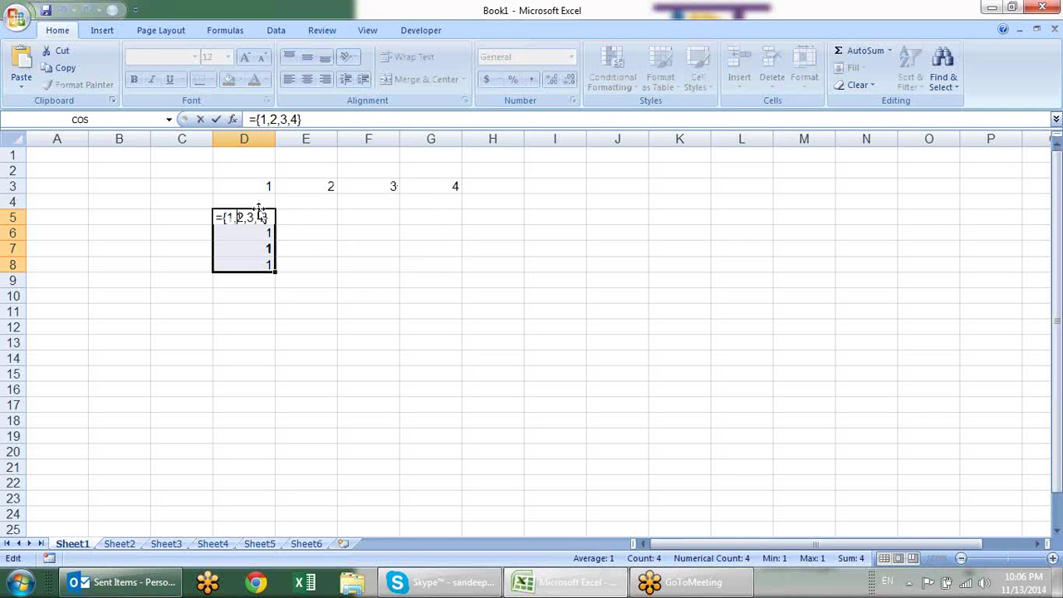
text(;2)
text(;)
key(Delete)
text(;)
key(ctrl+shift+Return)
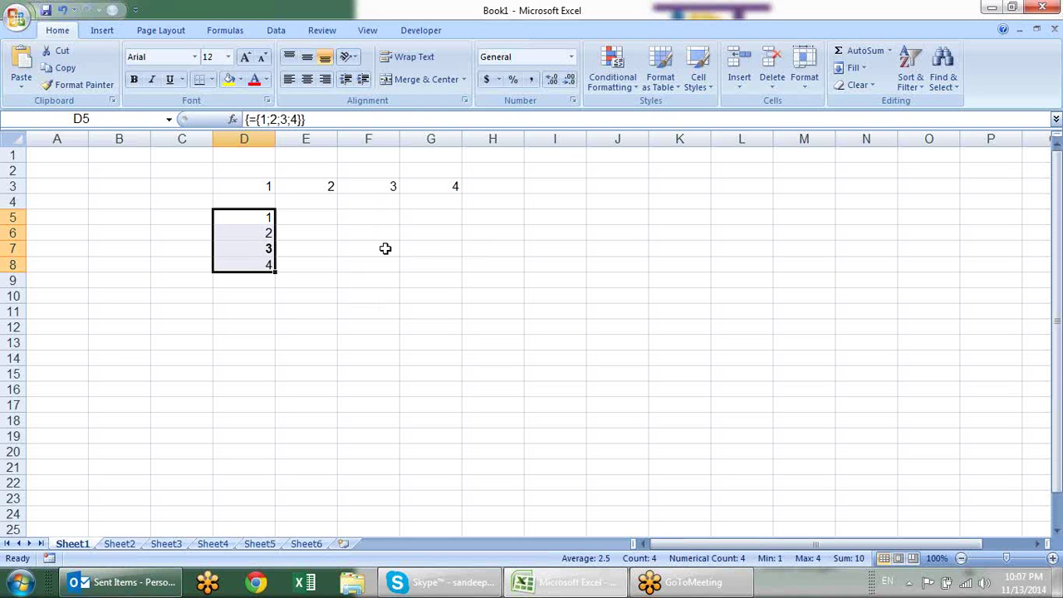
Enter ={1,2;3,4} as an array formula across F5:G6
click(349, 216)
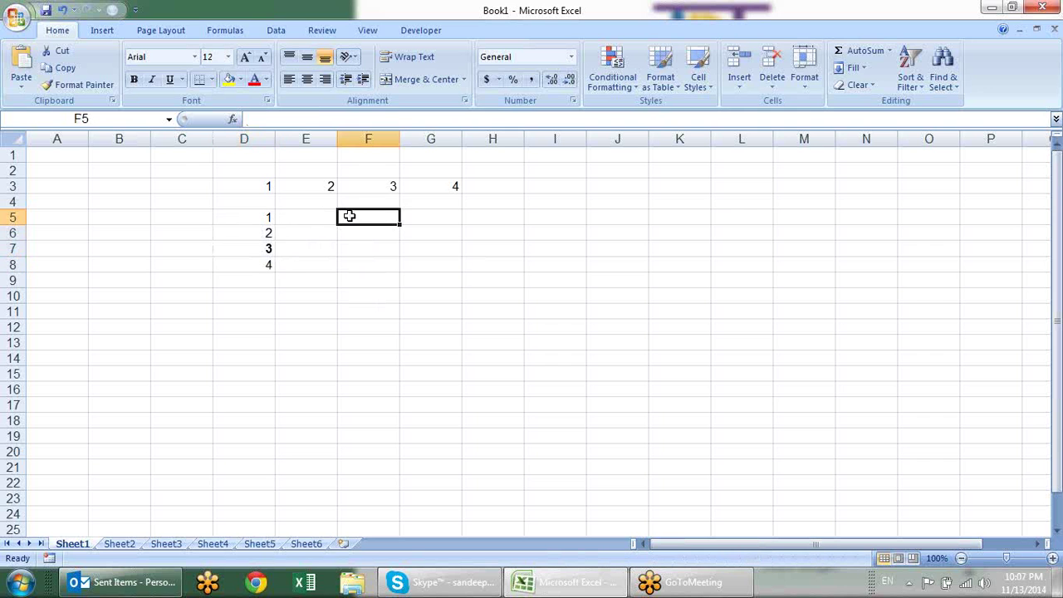
drag(358, 224, 427, 238)
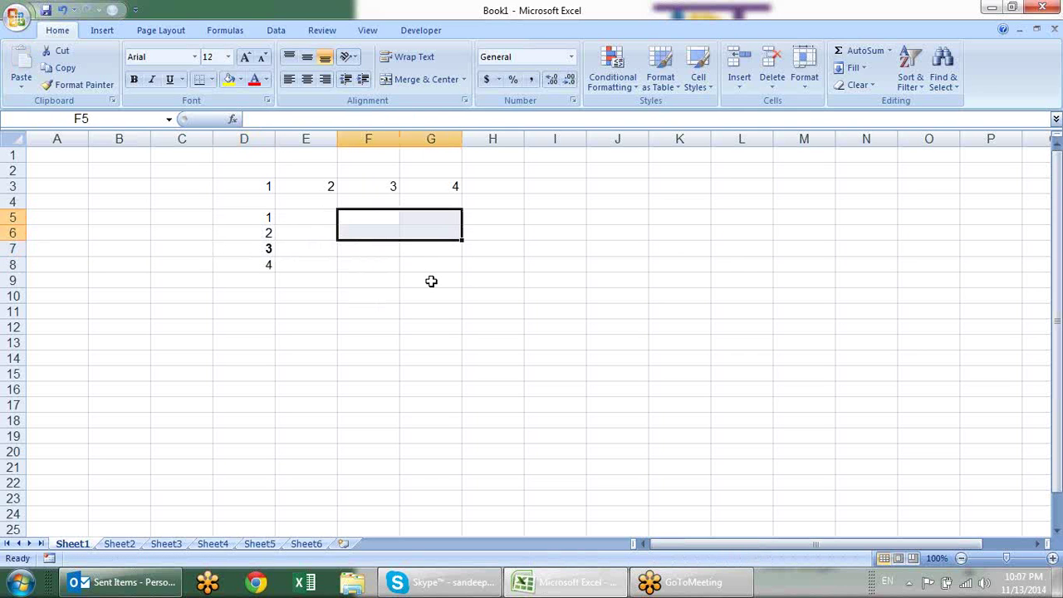
text(=)
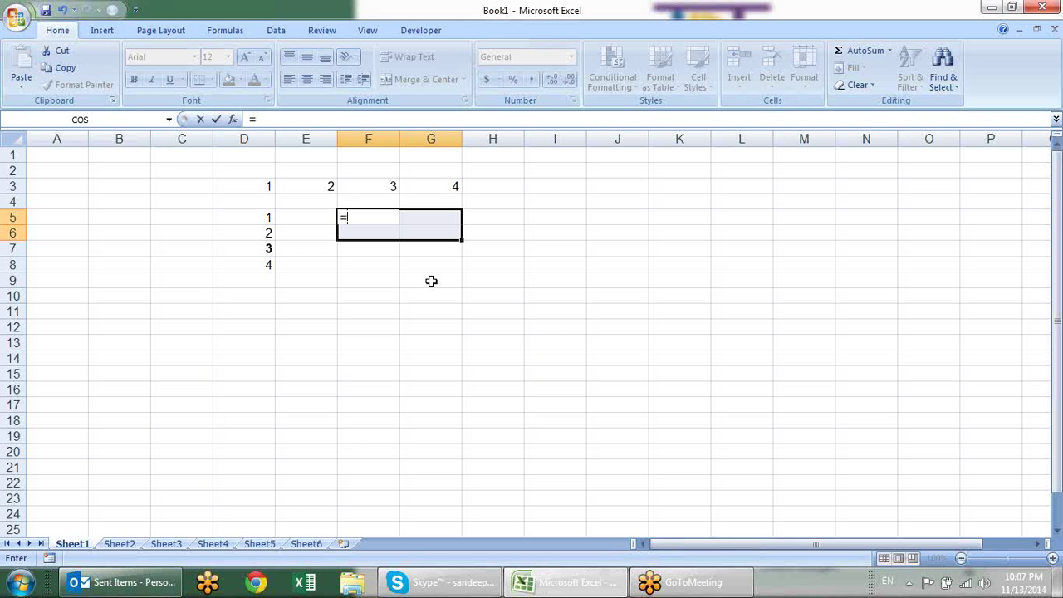
text(()
text(1,2)
text(;)
text(3,4)
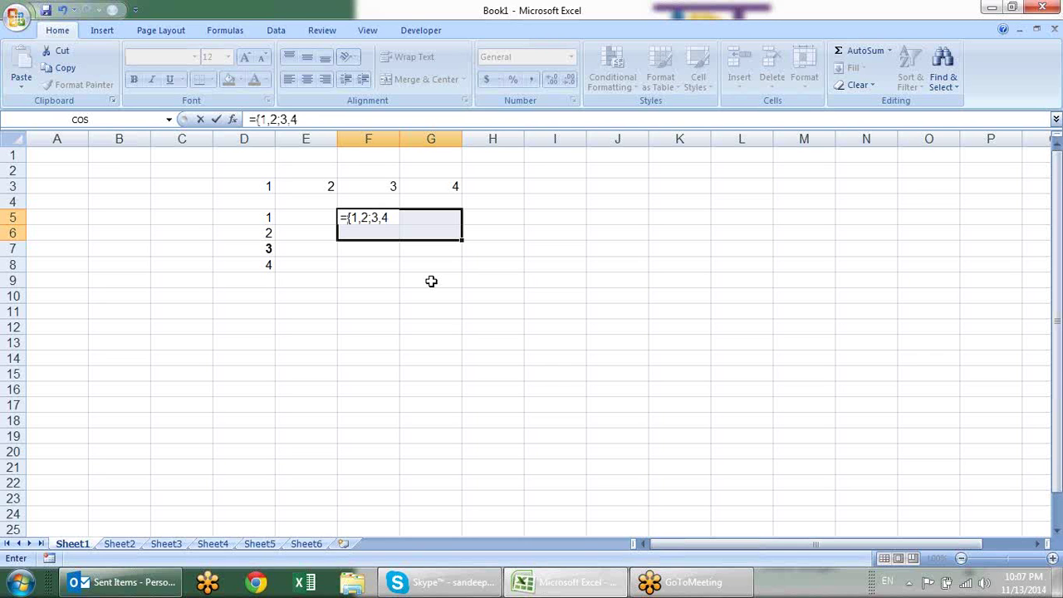
text(})
key(ctrl+shift+Return)
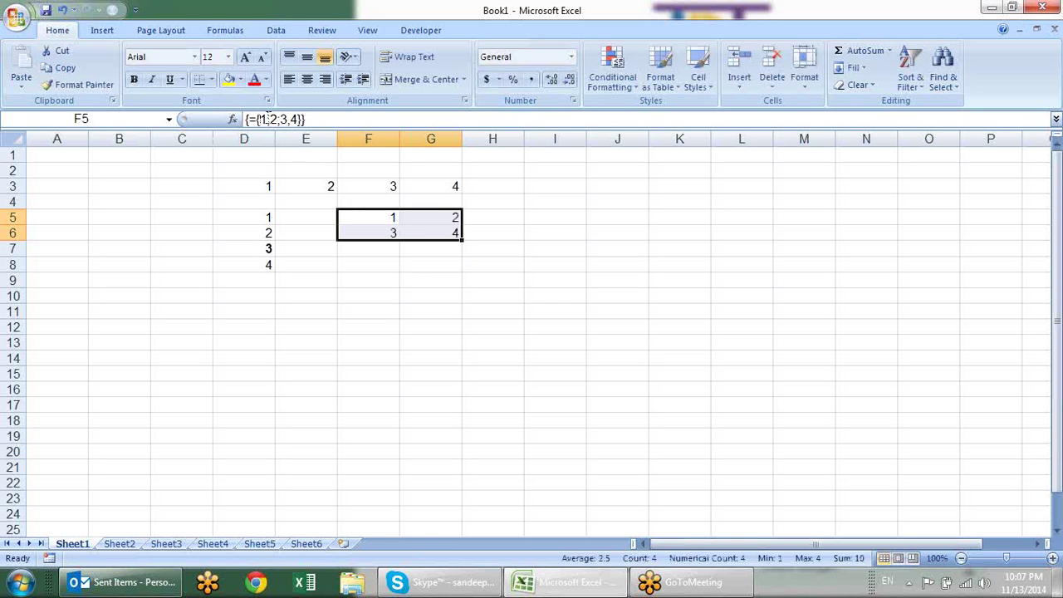
Check the array formula in G5, F6 and G6
click(434, 215)
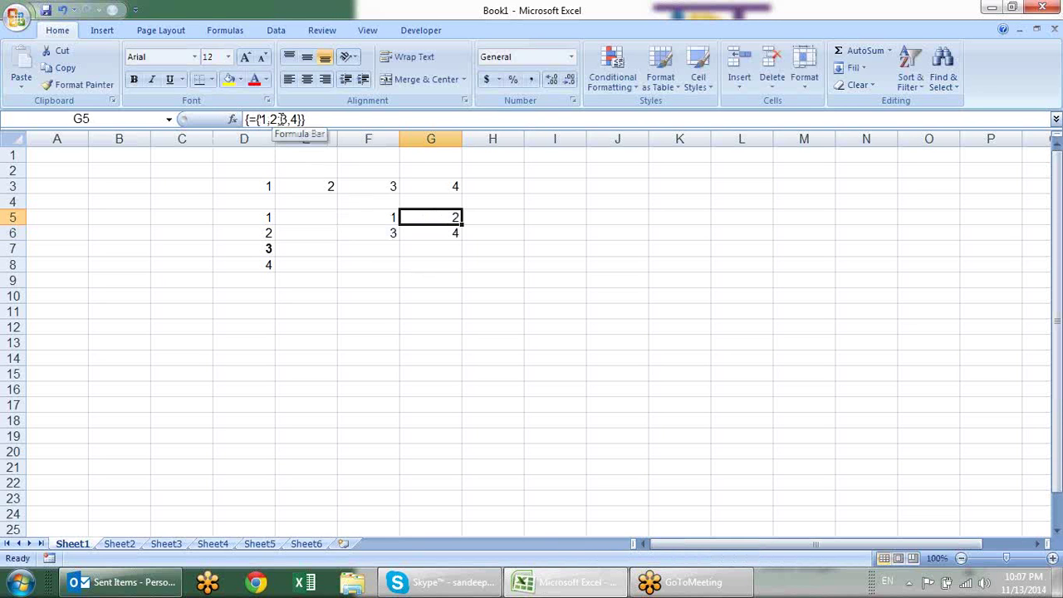
click(385, 232)
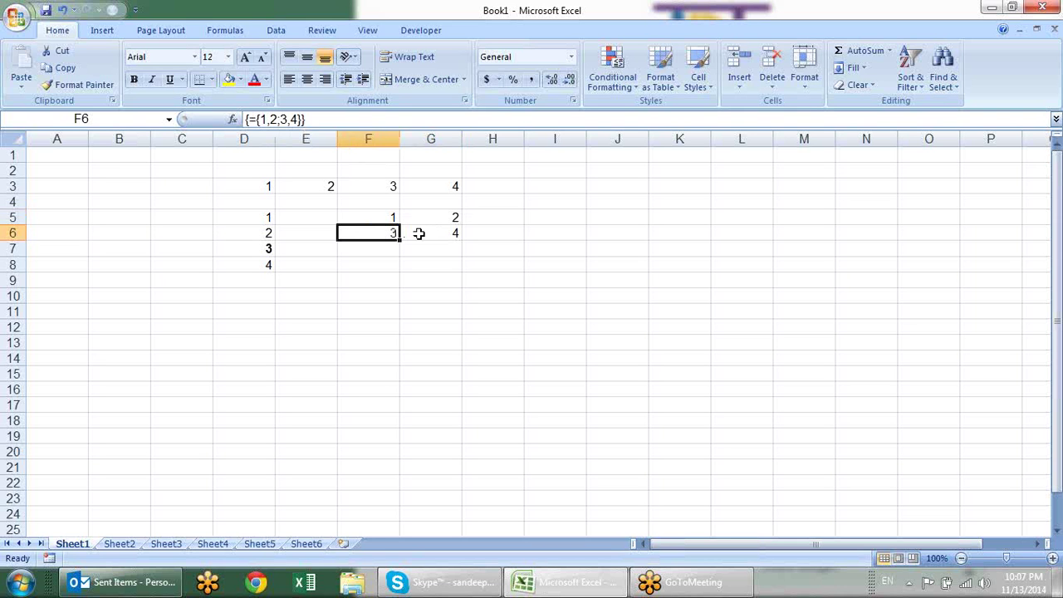
click(426, 231)
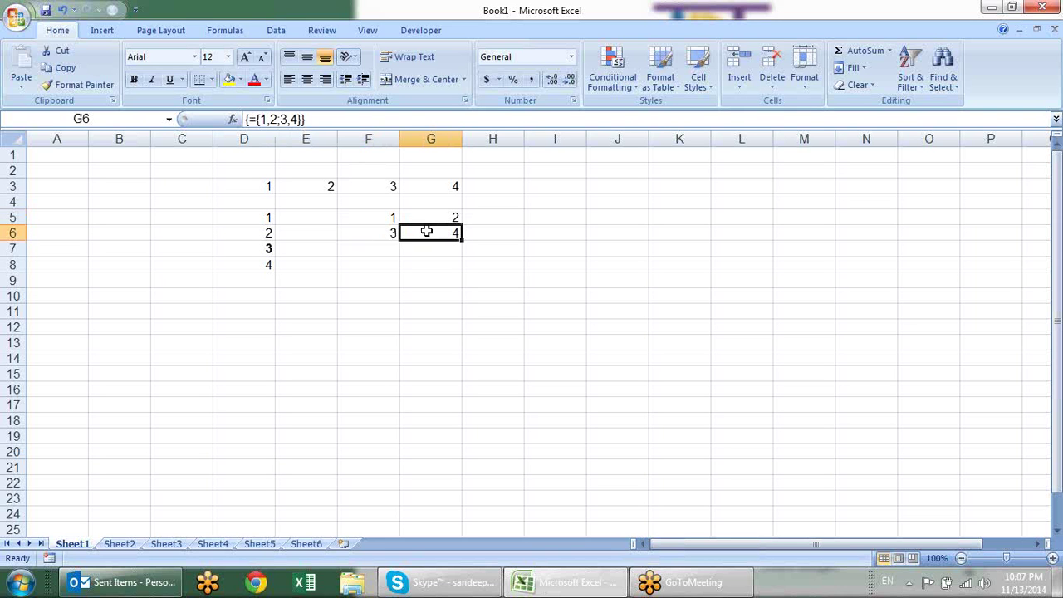
click(389, 266)
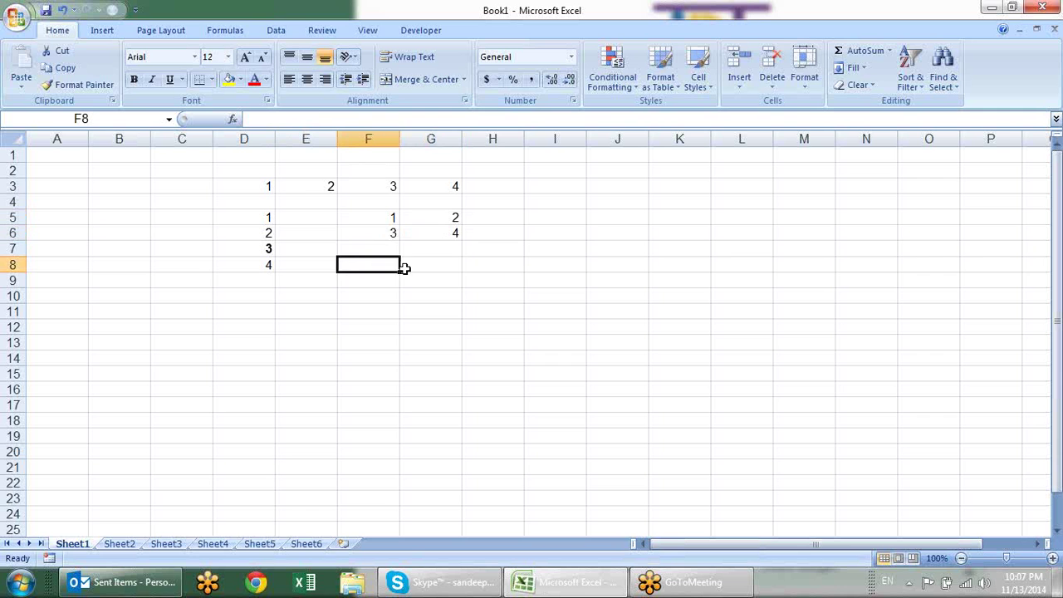
drag(404, 267, 474, 280)
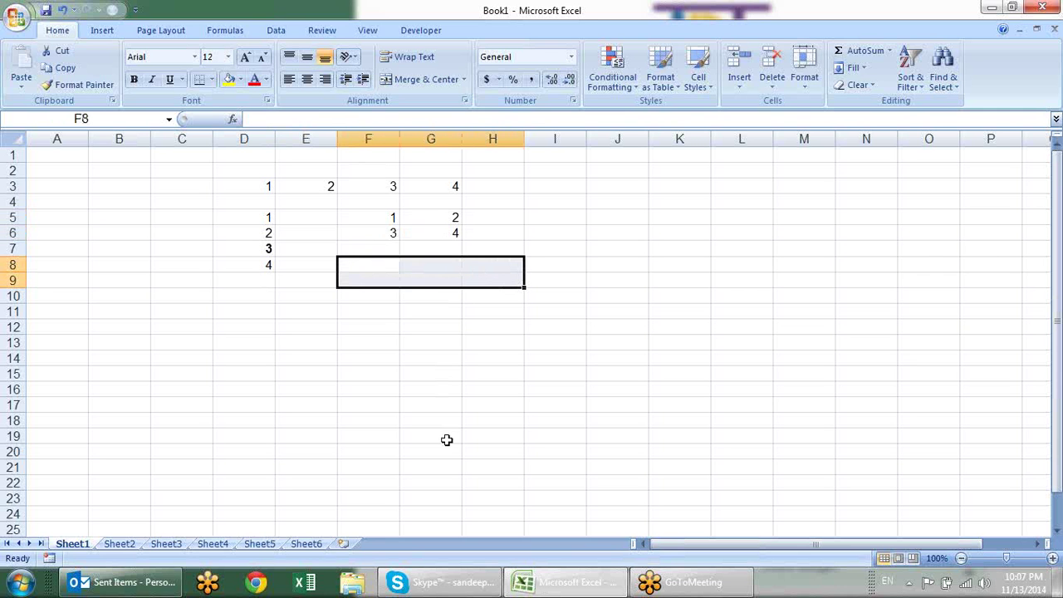
key(F2)
text(=)
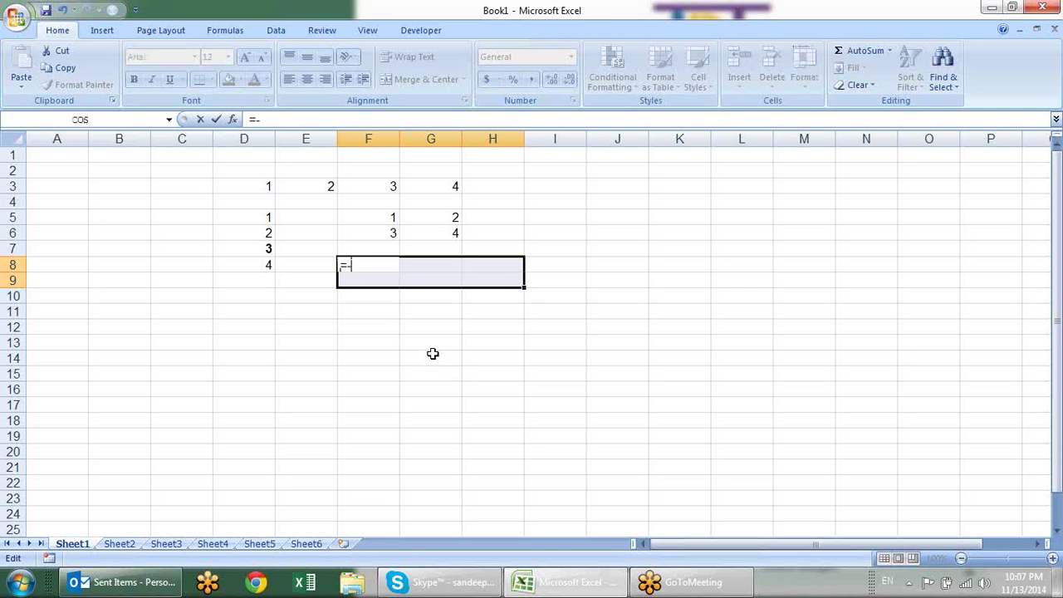
text({)
key(BackSpace)
text({)
text(1,2;)
text(3)
text(,)
text(4,)
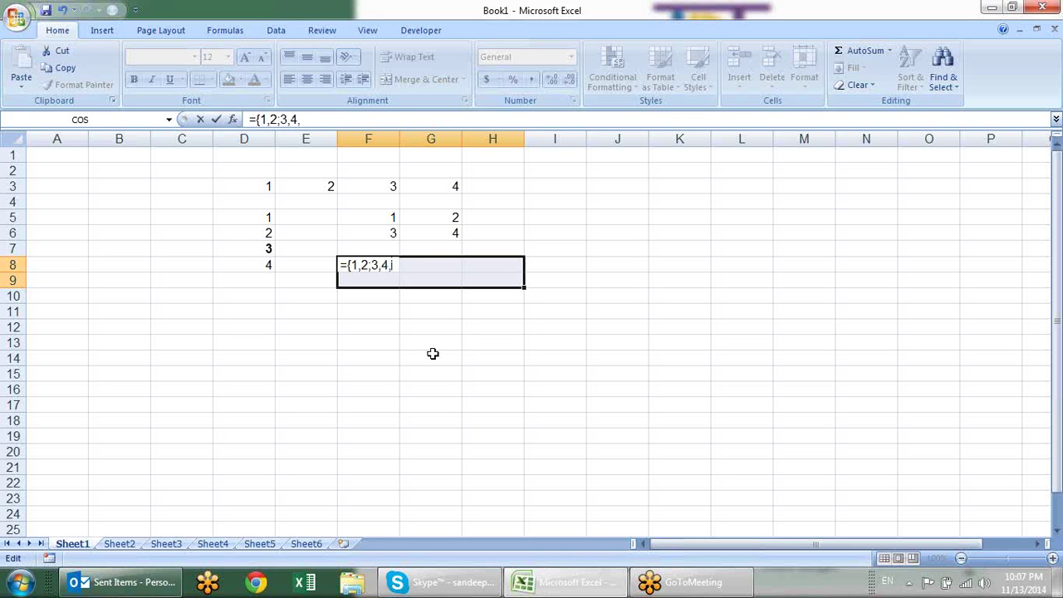
text(5)
text(})
key(ctrl+shift+Return)
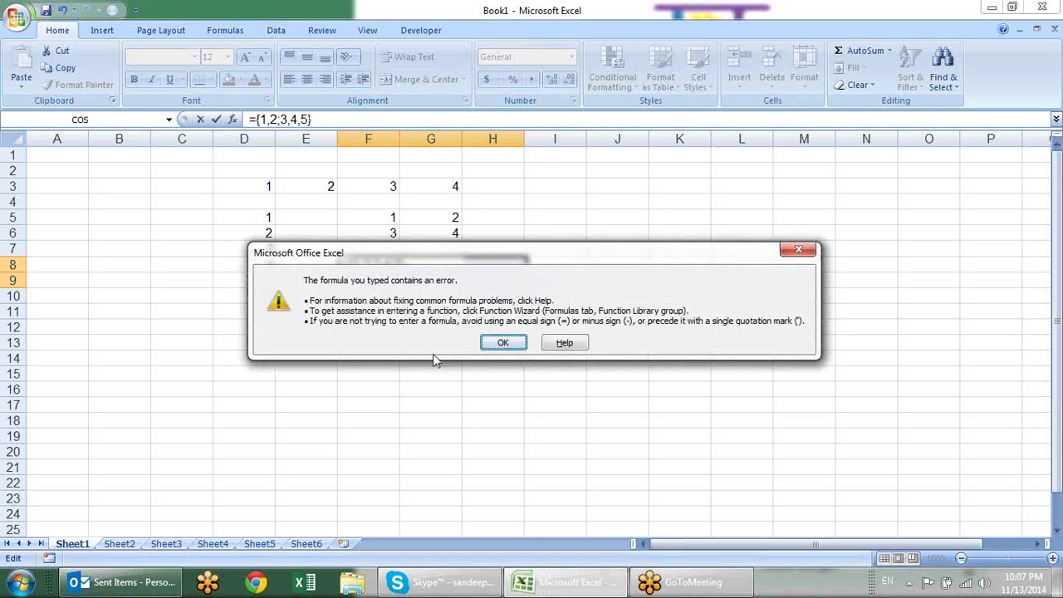
key(Return)
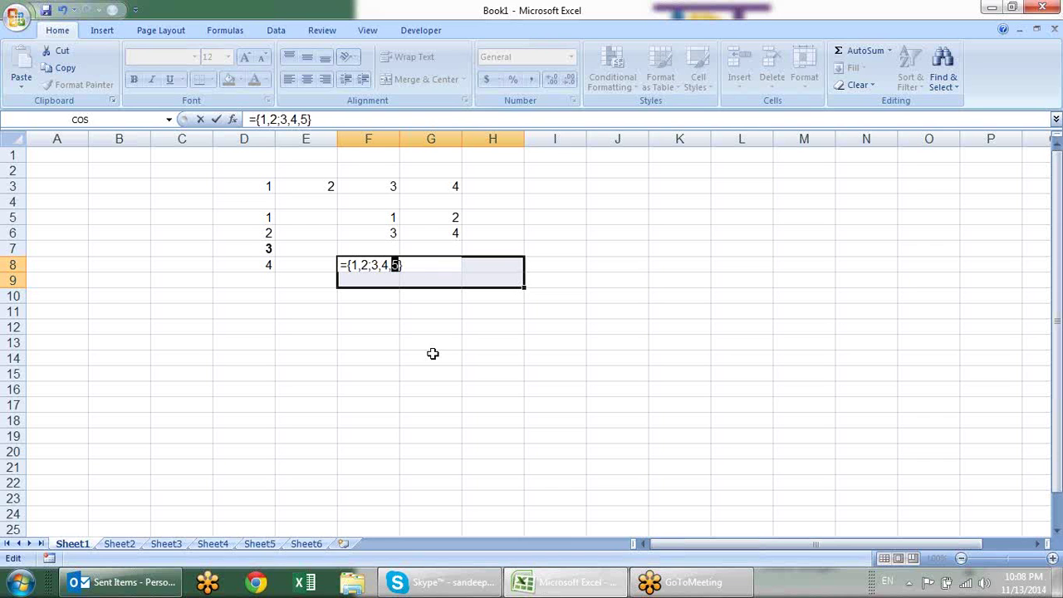
mouse_move(391, 218)
mouse_down()
mouse_move(428, 213)
mouse_move(428, 233)
mouse_up()
key(Escape)
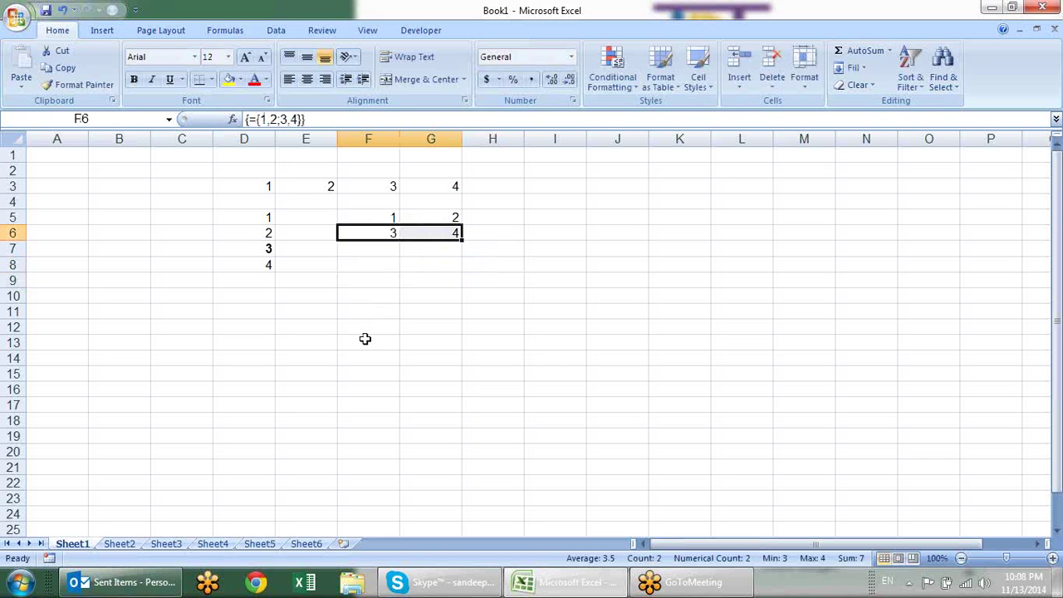
drag(386, 231, 479, 224)
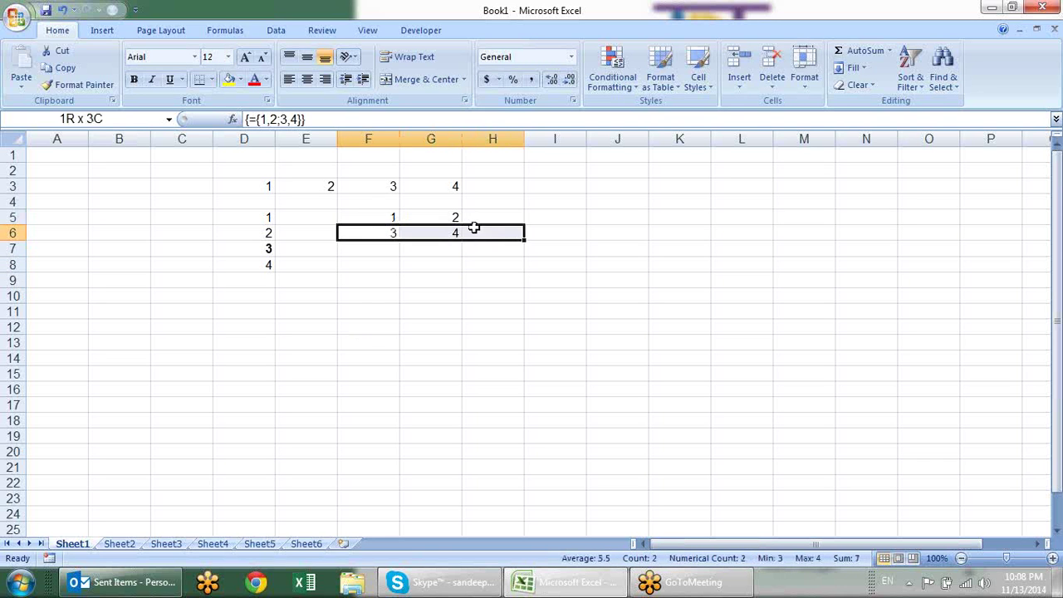
drag(387, 218, 443, 220)
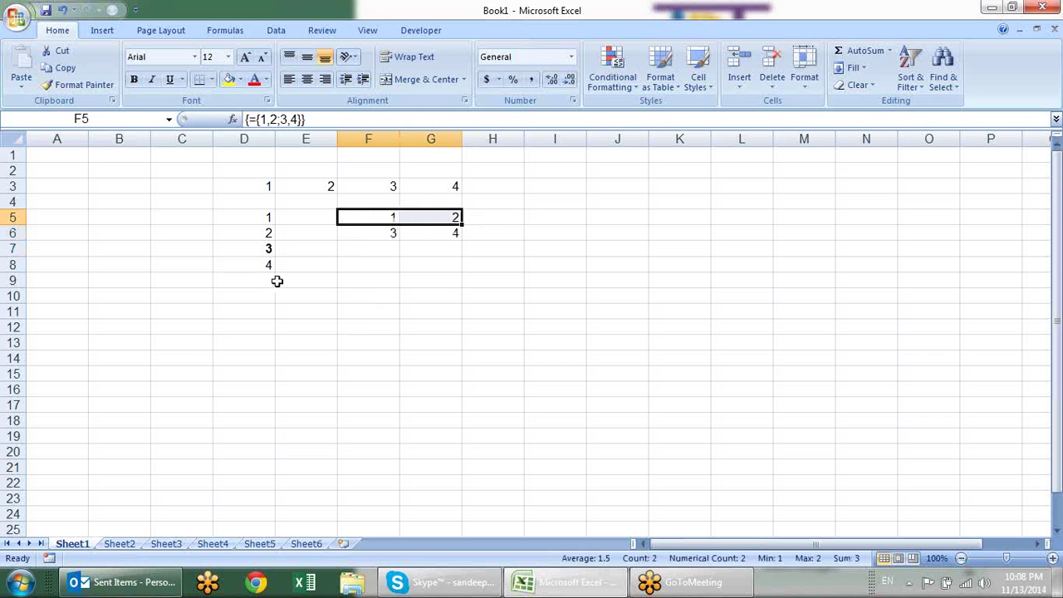
Put =RANDBETWEEN(10,90) in J3 and fill it down to J12
click(629, 186)
text(=)
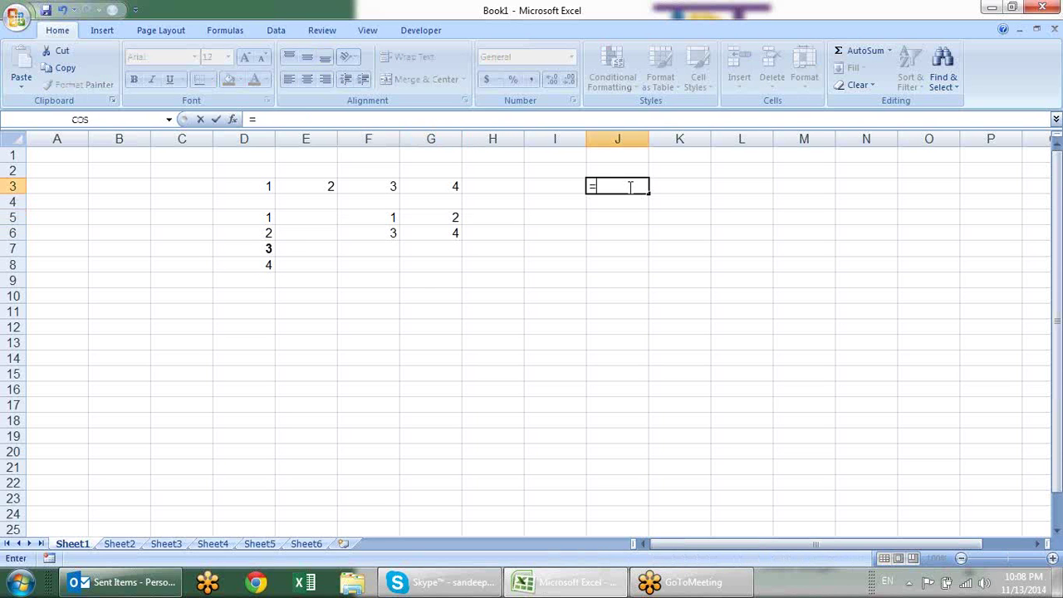
text(r)
key(Down)
key(Down)
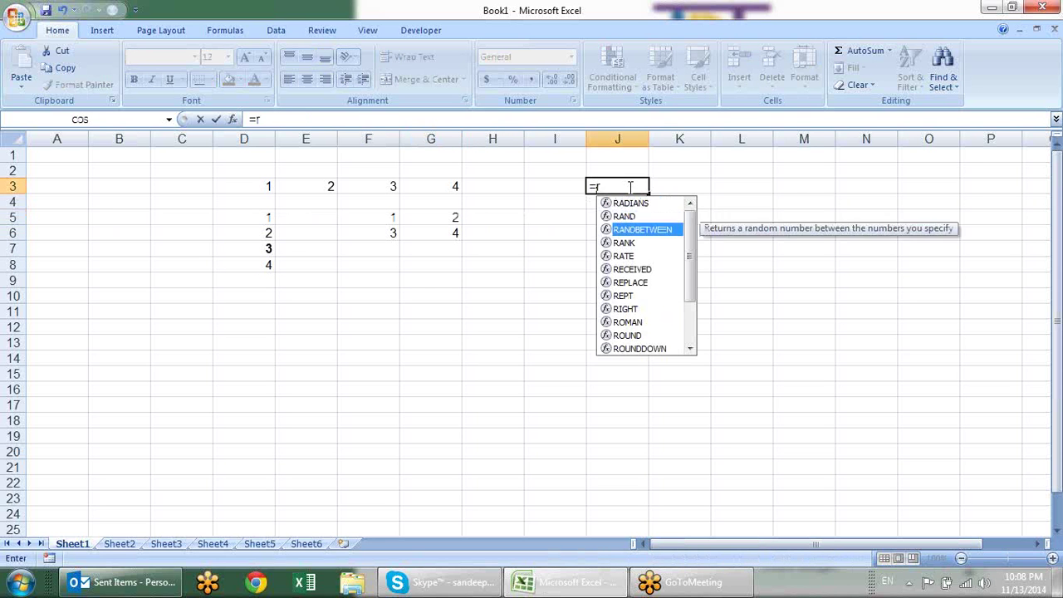
key(Tab)
text(10,)
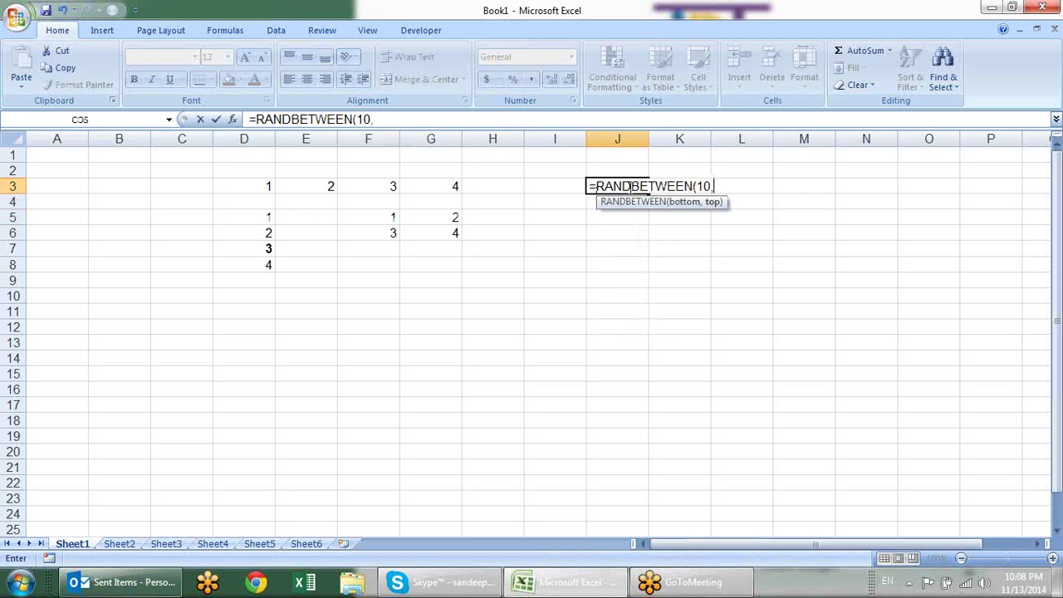
text(90))
key(Return)
click(631, 188)
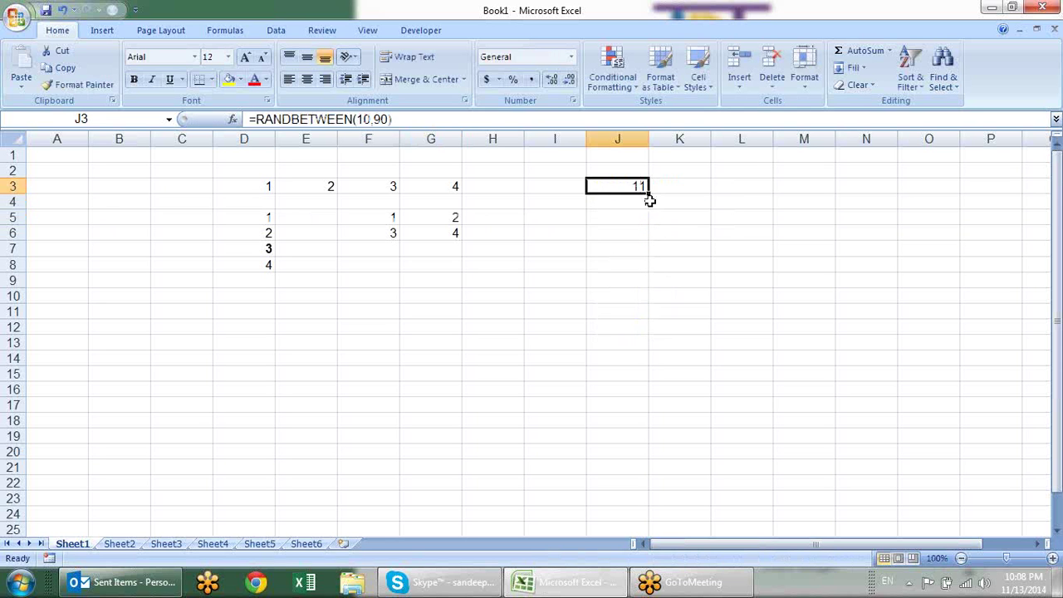
mouse_move(649, 194)
mouse_down()
mouse_move(640, 374)
mouse_move(643, 333)
mouse_up()
Replace the J3:J12 formulas with their values using Paste Special > Values
key(ctrl+c)
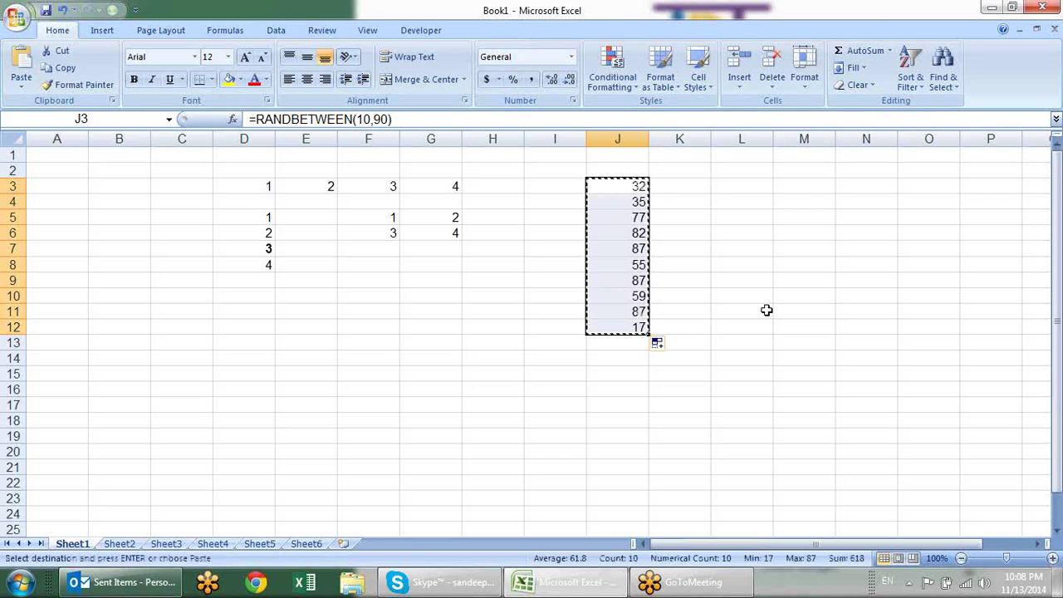
key(alt+e)
key(s)
key(v)
key(Return)
key(Escape)
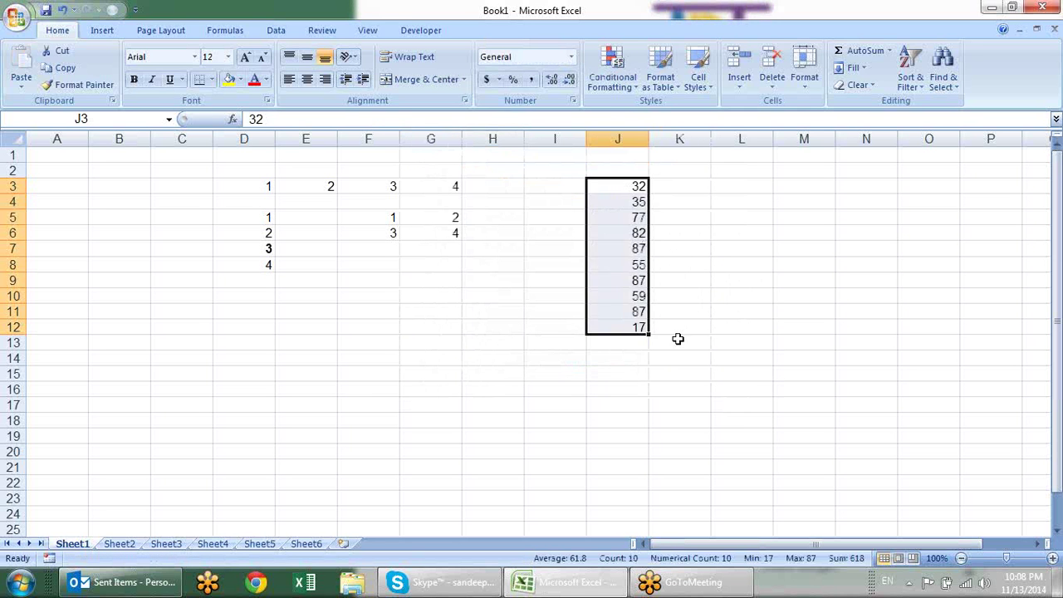
click(595, 343)
text(=su)
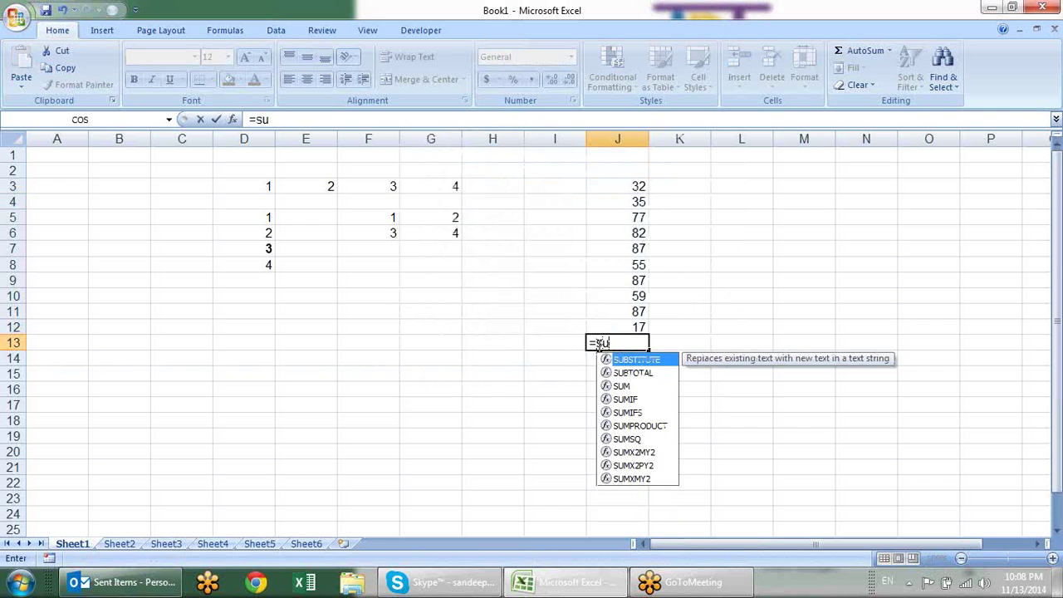
Enter =SUM(J3:J12) in J13, giving 618
key(Tab)
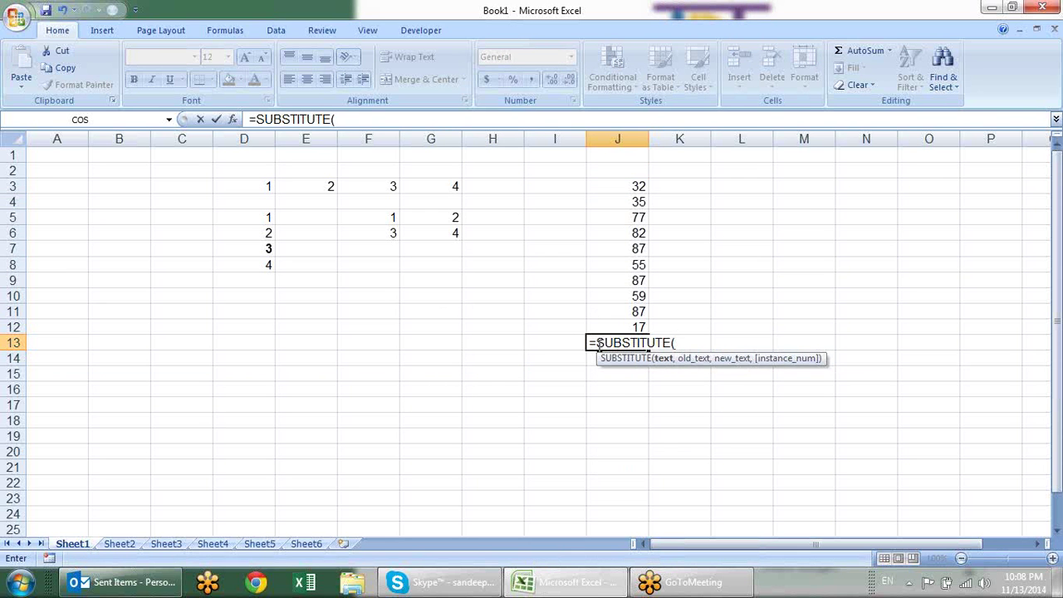
key(BackSpace)
key(BackSpace)
key(BackSpace)
key(BackSpace)
key(BackSpace)
key(BackSpace)
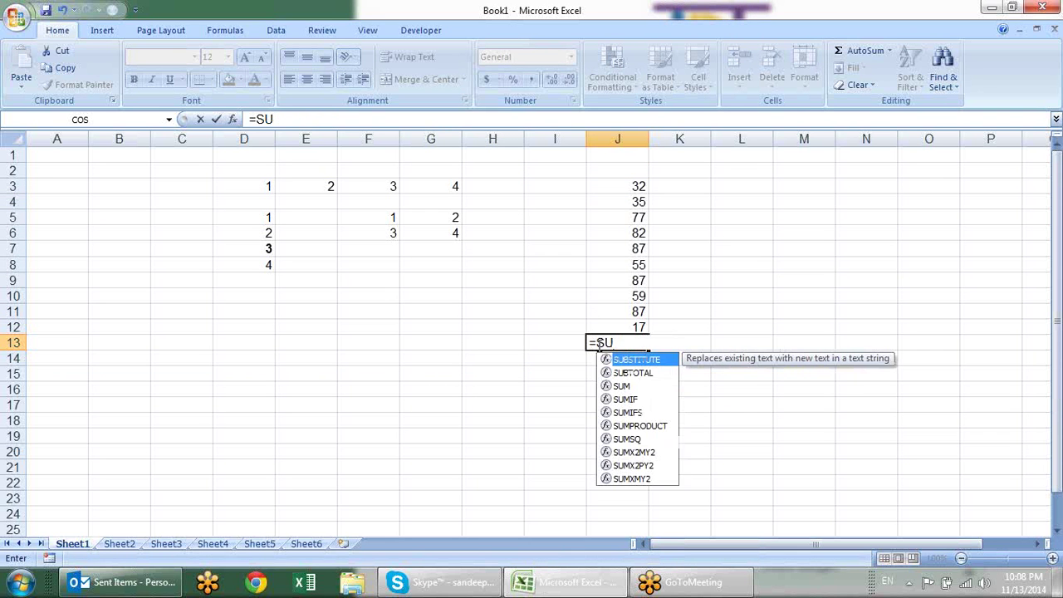
text(m)
key(Tab)
drag(641, 326, 640, 184)
text())
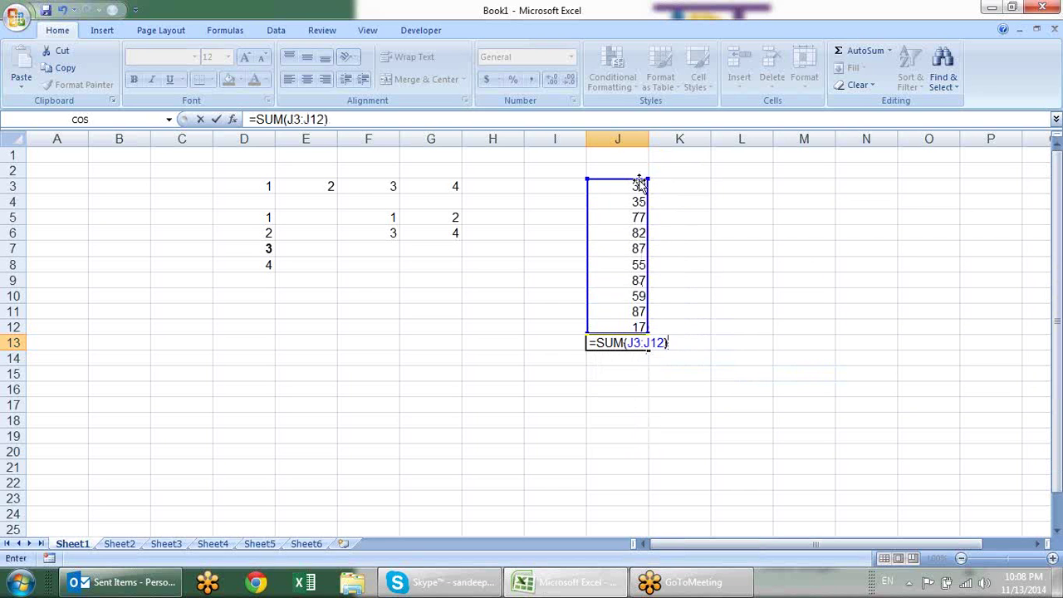
key(Return)
Convert the J3:J12 reference with F9 into {32;35;77;82;87;55;87;59;87;17}
click(629, 340)
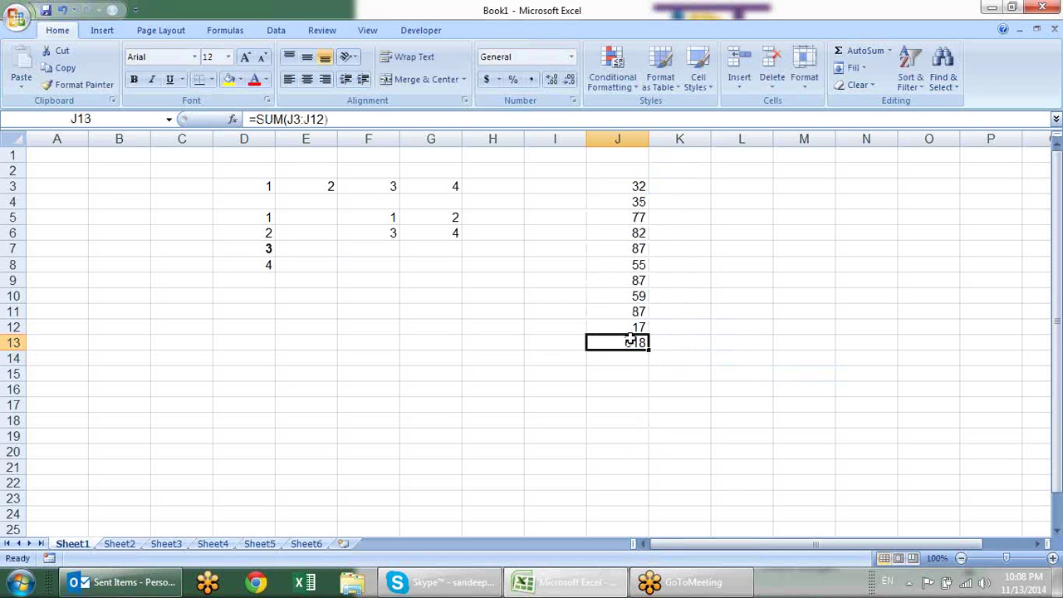
key(F2)
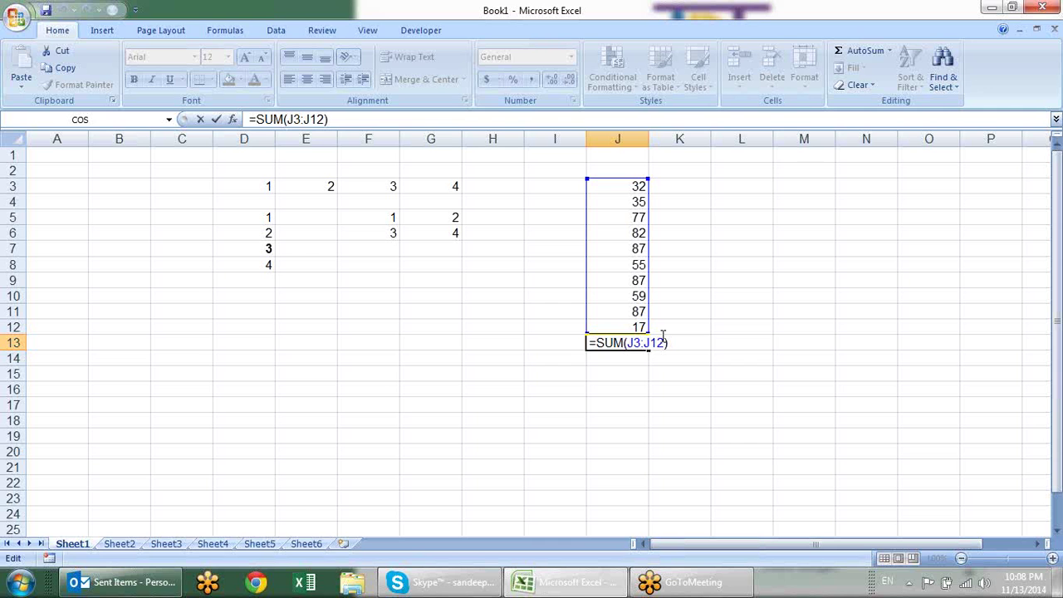
drag(663, 342, 628, 342)
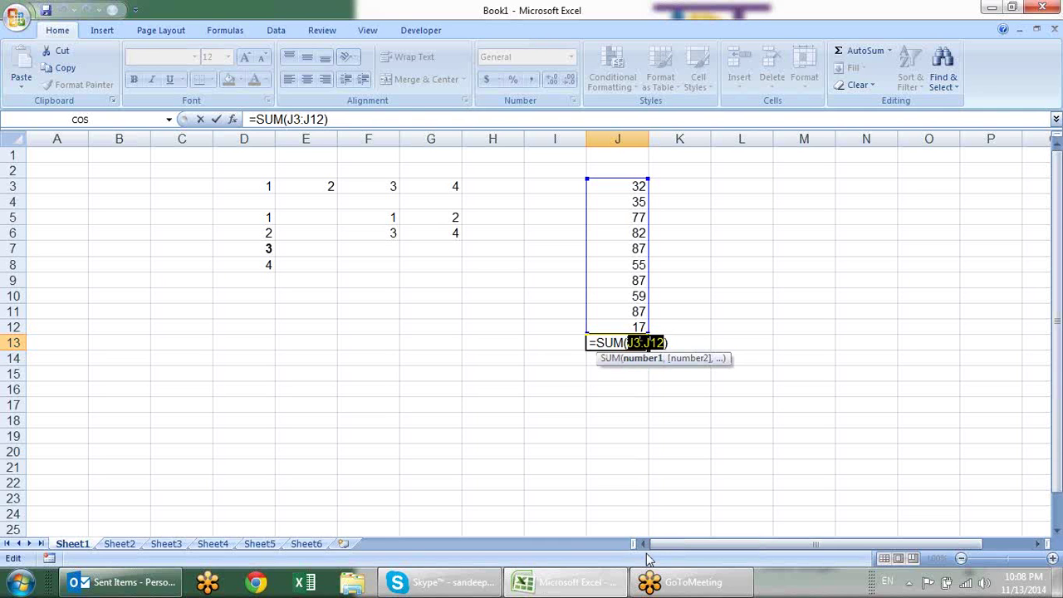
key(F9)
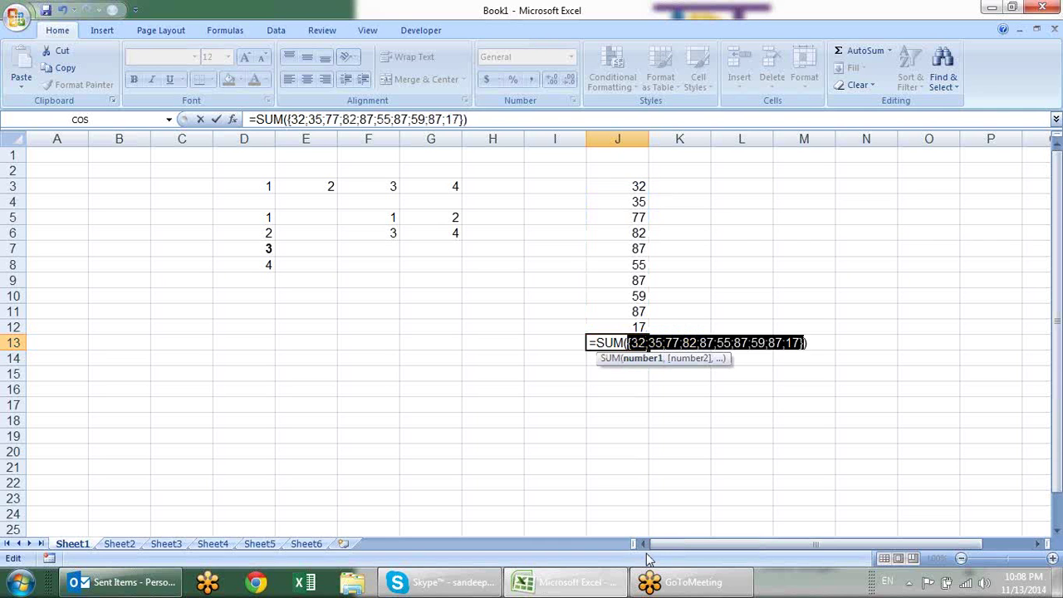
key(Right)
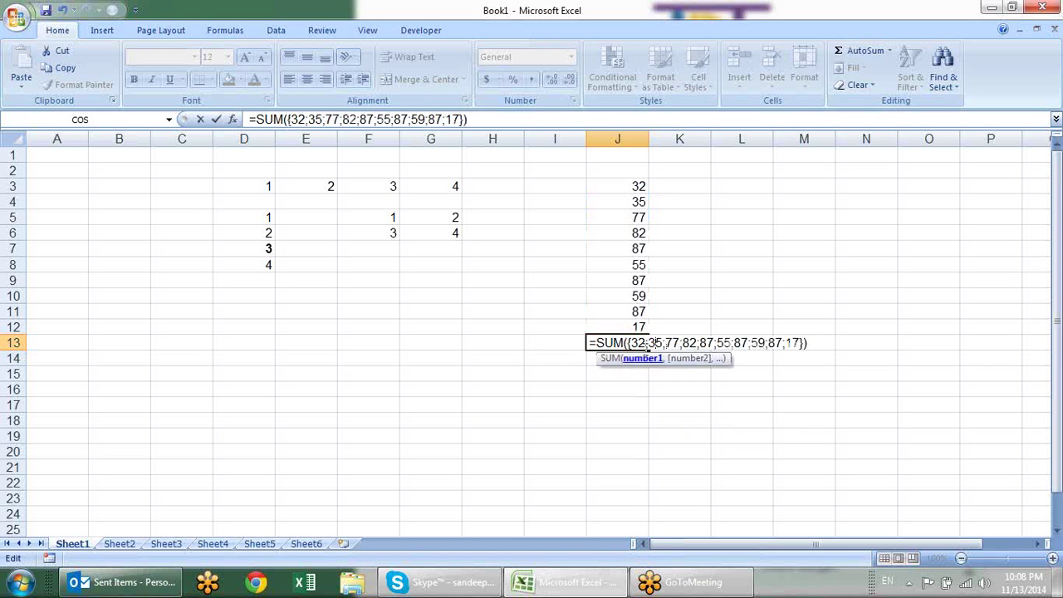
click(651, 342)
key(Return)
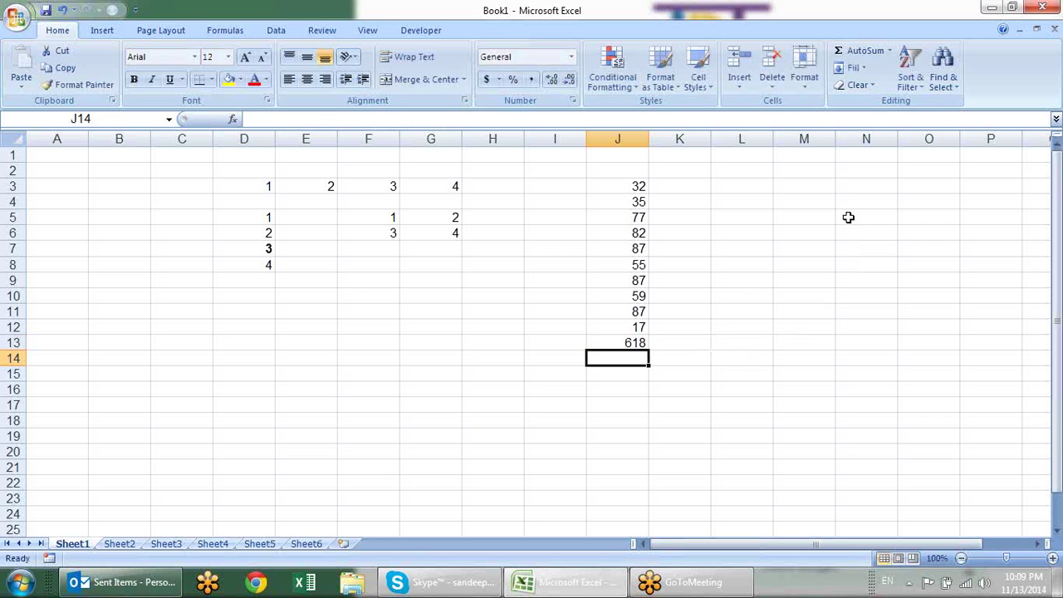
click(601, 347)
double_click(610, 342)
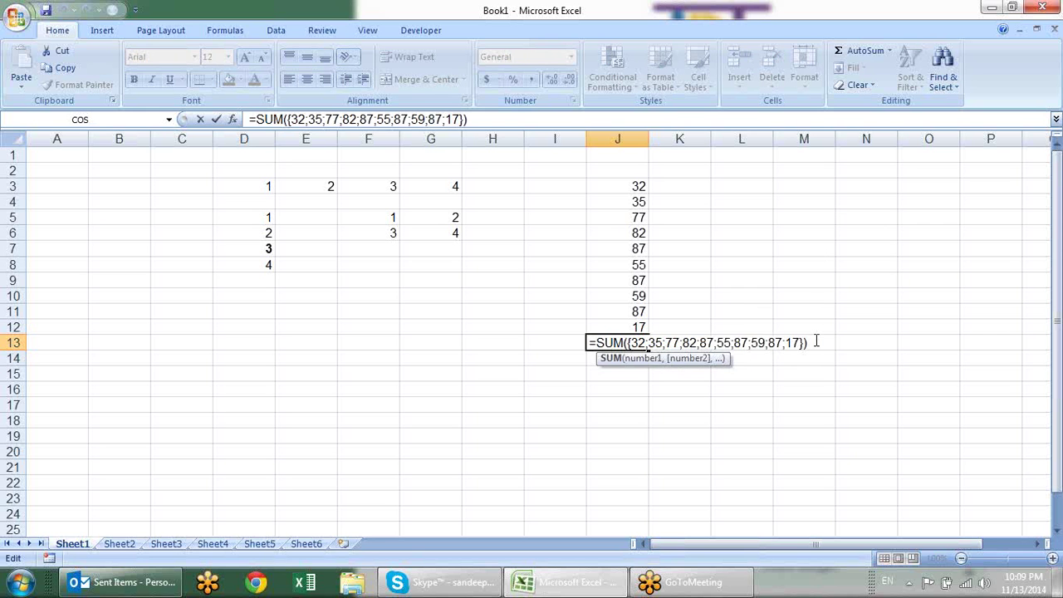
Enter a reference to J3:J11 in I10, turned into its value list with F9
key(Return)
click(560, 297)
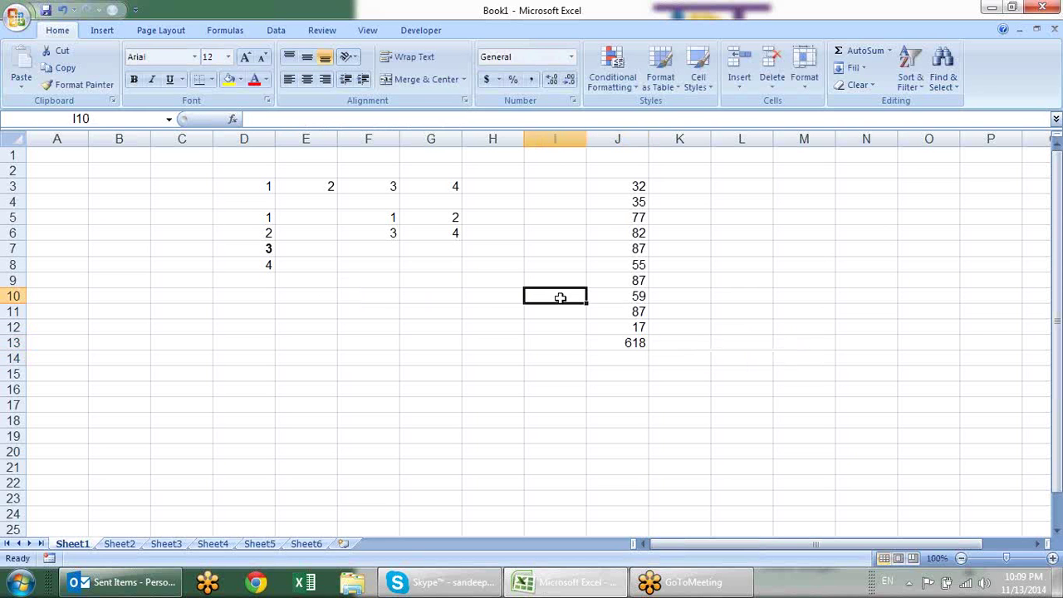
text(=)
mouse_move(638, 189)
mouse_down()
mouse_move(608, 303)
mouse_move(537, 304)
mouse_up()
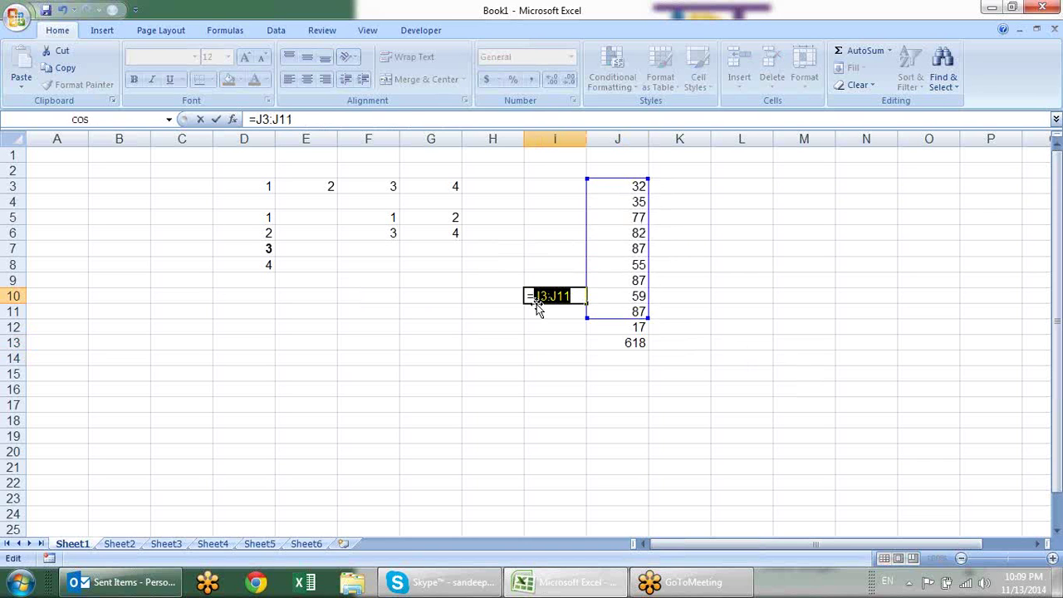
key(F9)
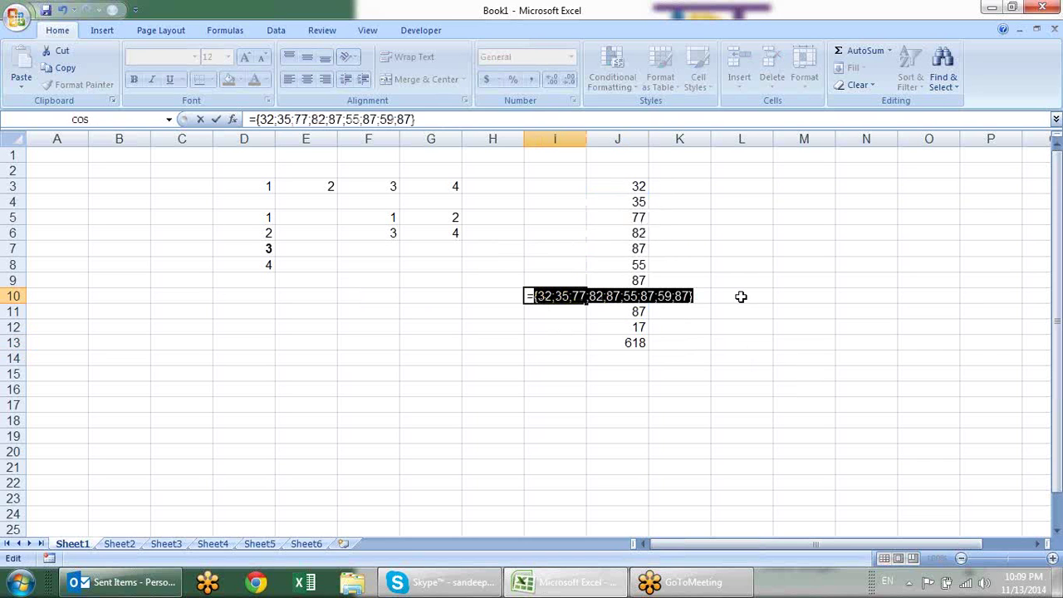
key(Return)
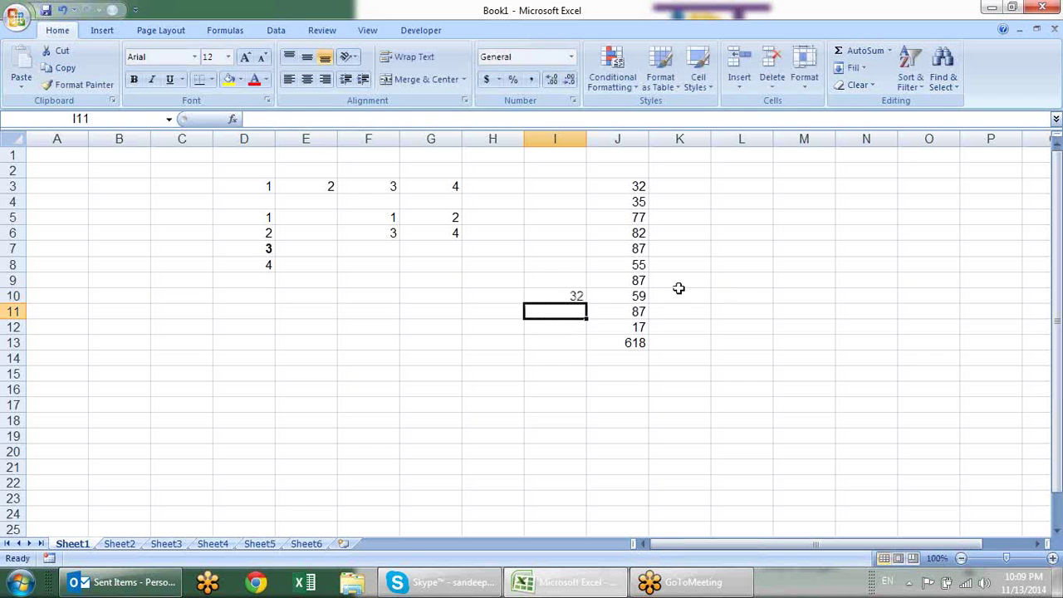
Enter that formula as an array over I10:I19, leaving #N/A in I19
drag(552, 294, 574, 436)
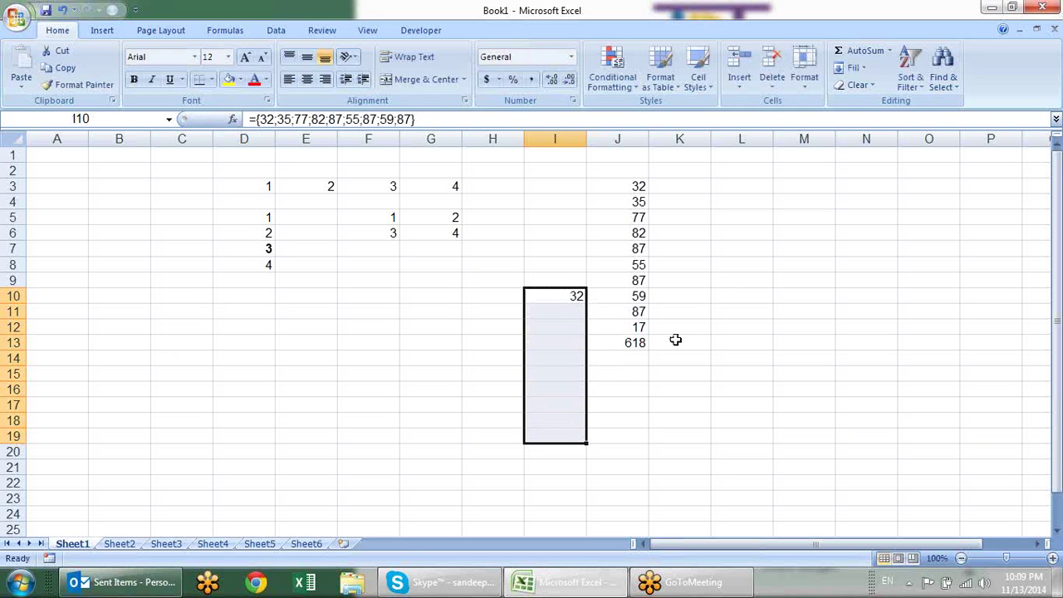
key(F2)
key(ctrl+shift+Return)
key(ctrl+shift+Return)
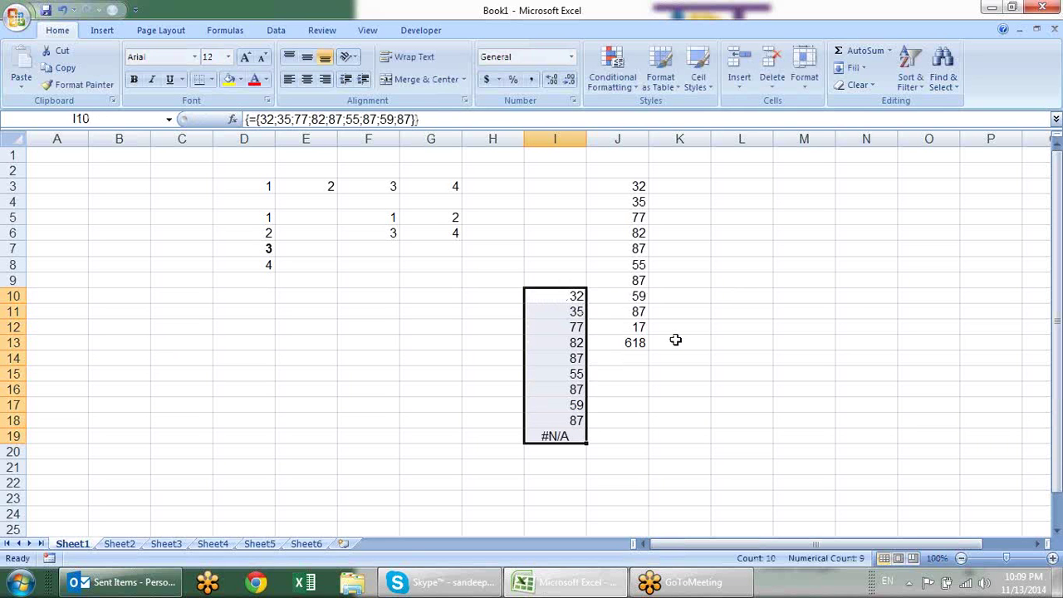
click(573, 433)
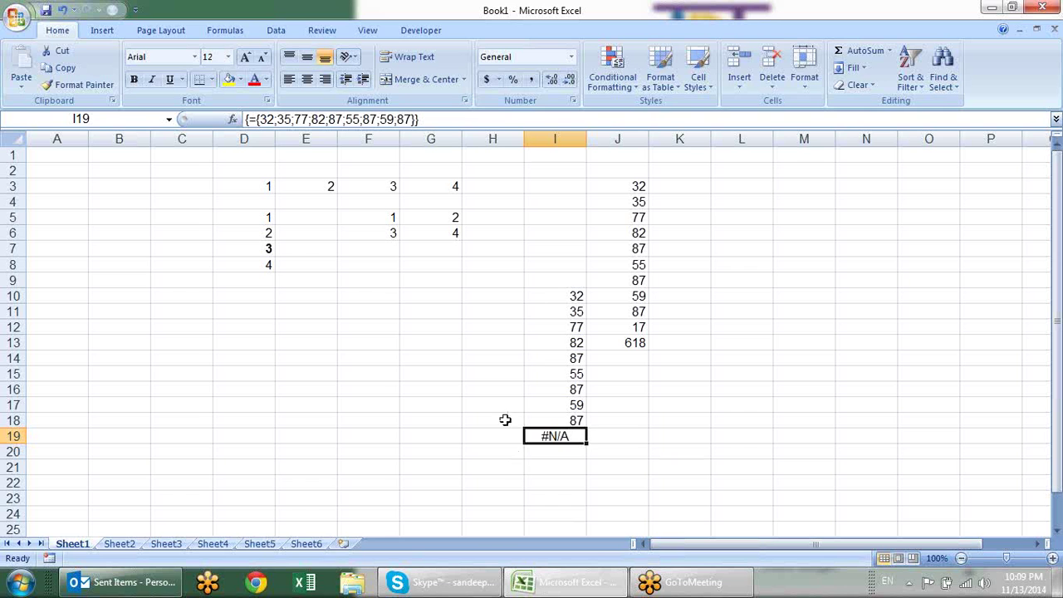
click(553, 297)
mouse_move(553, 296)
mouse_down()
mouse_move(573, 456)
mouse_move(573, 439)
mouse_up()
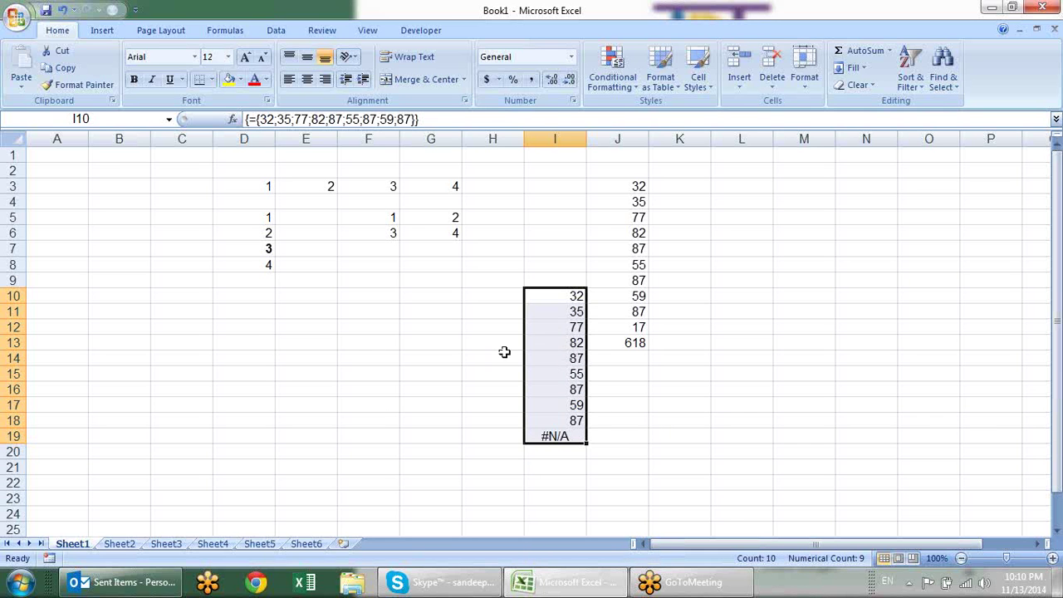
Insert columns at I:K, repeat with F4 until the lists reach AA/AB, and widen column A
click(328, 324)
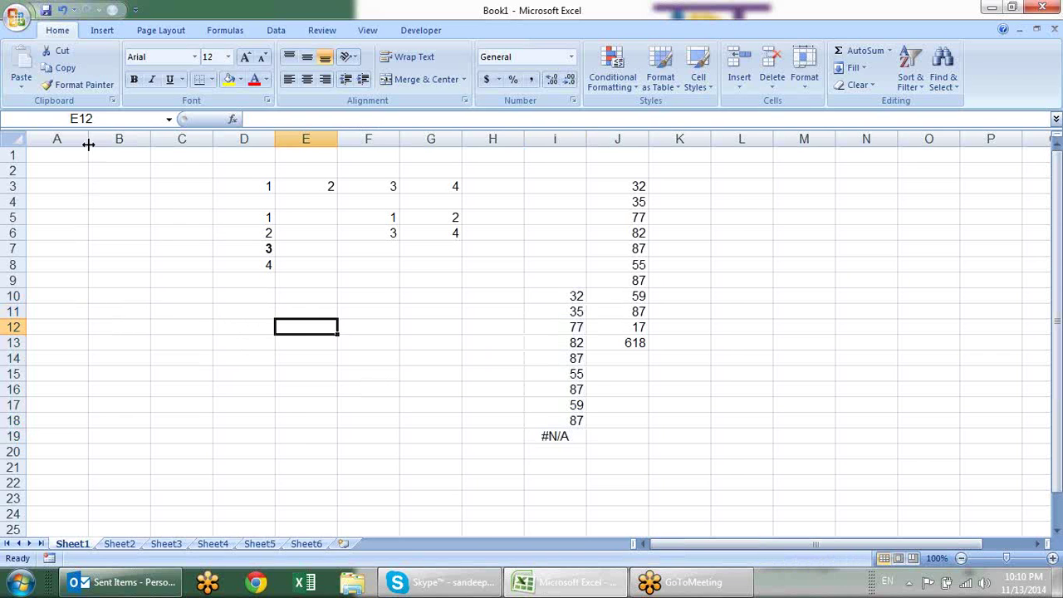
drag(91, 135, 104, 135)
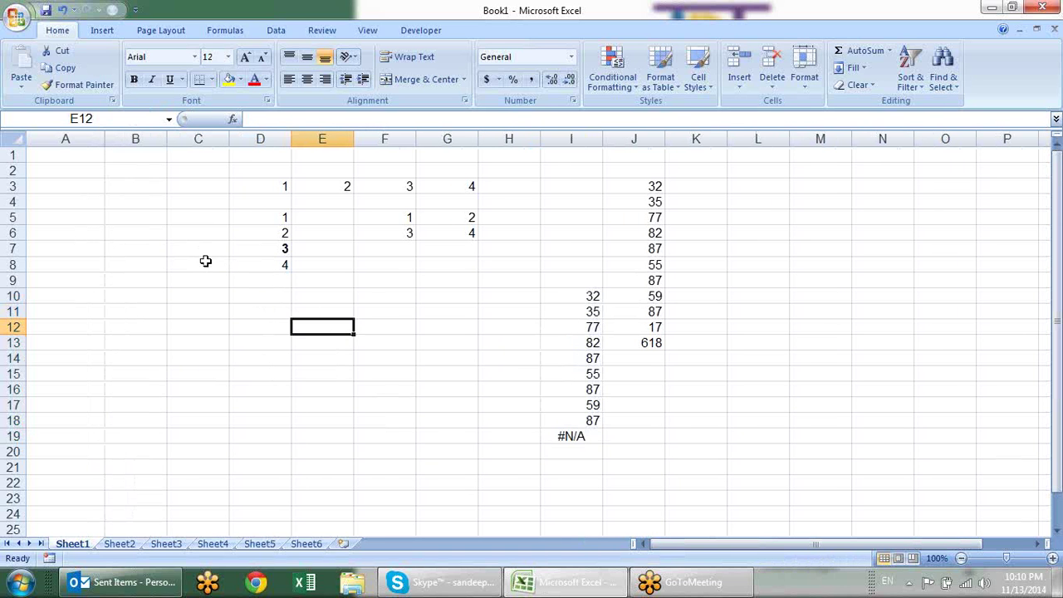
mouse_move(154, 140)
mouse_down()
mouse_move(540, 138)
mouse_move(507, 138)
mouse_up()
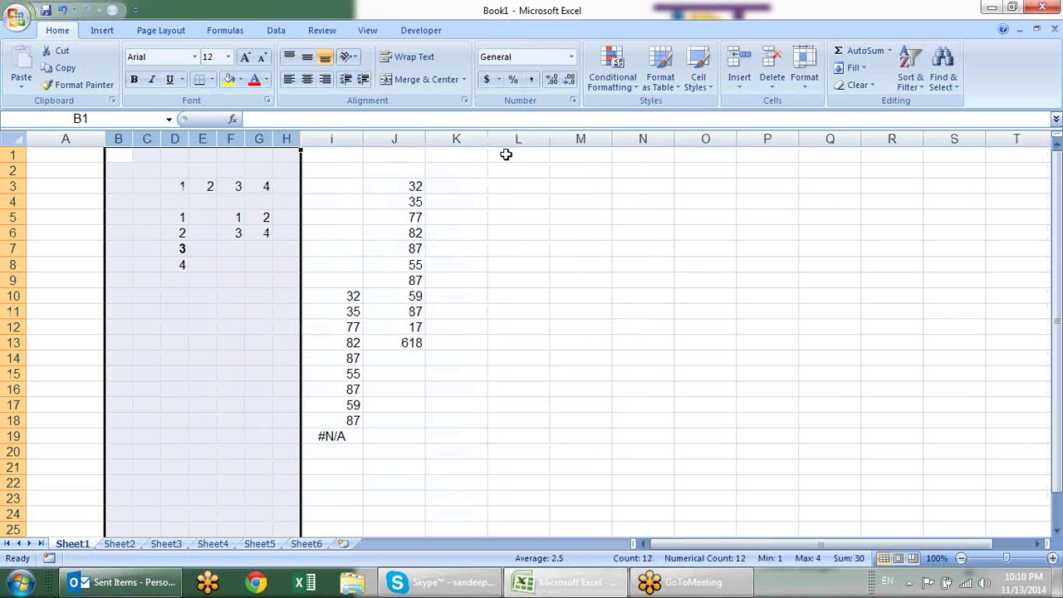
click(430, 368)
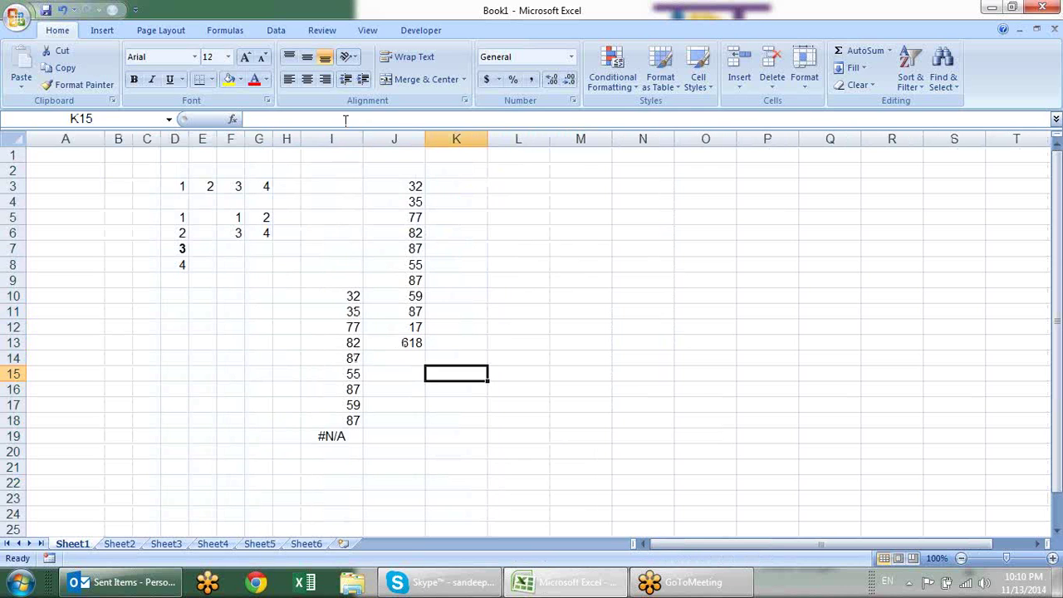
drag(336, 139, 455, 139)
right_click(344, 138)
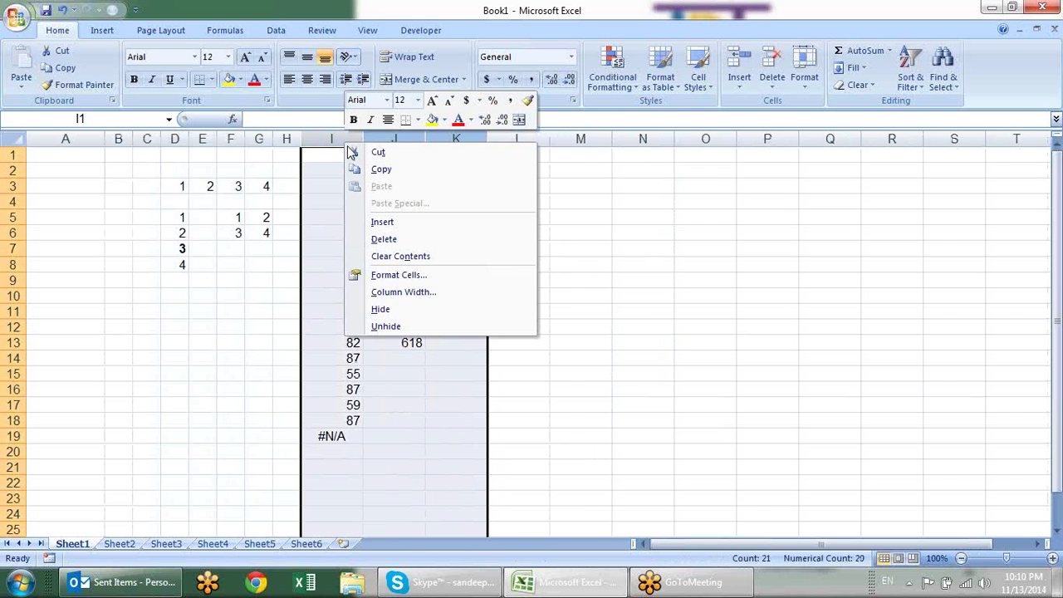
click(384, 220)
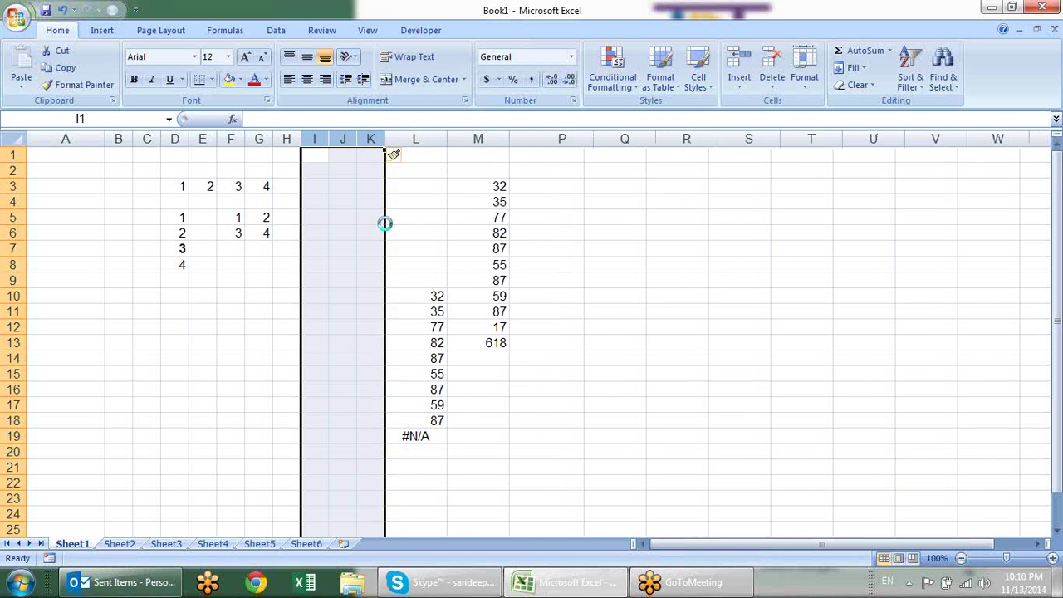
key(F4)
key(F4)
key(F4)
key(F4)
key(F4)
click(449, 341)
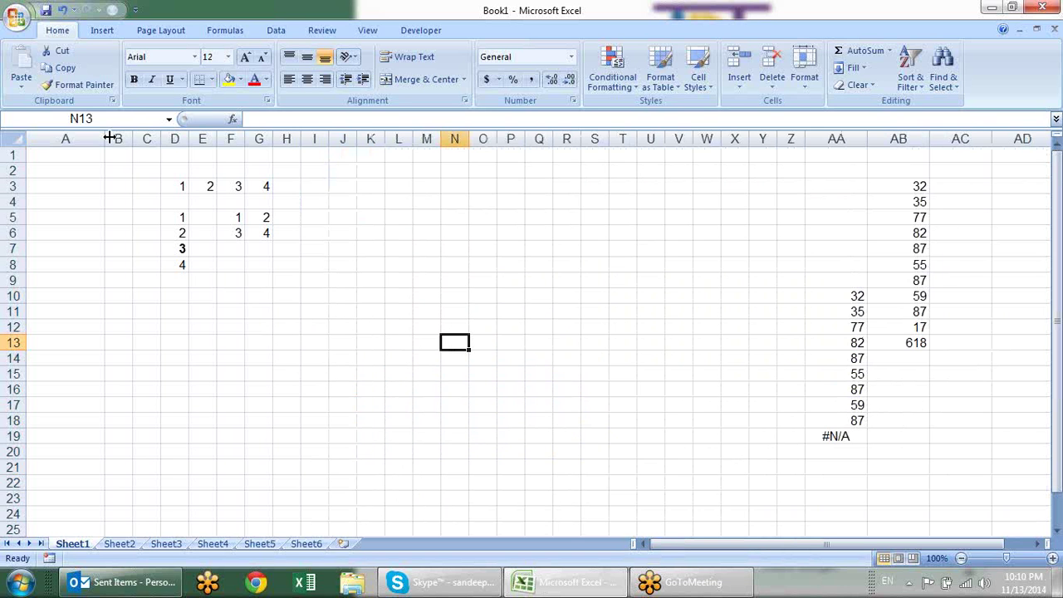
drag(104, 138, 145, 139)
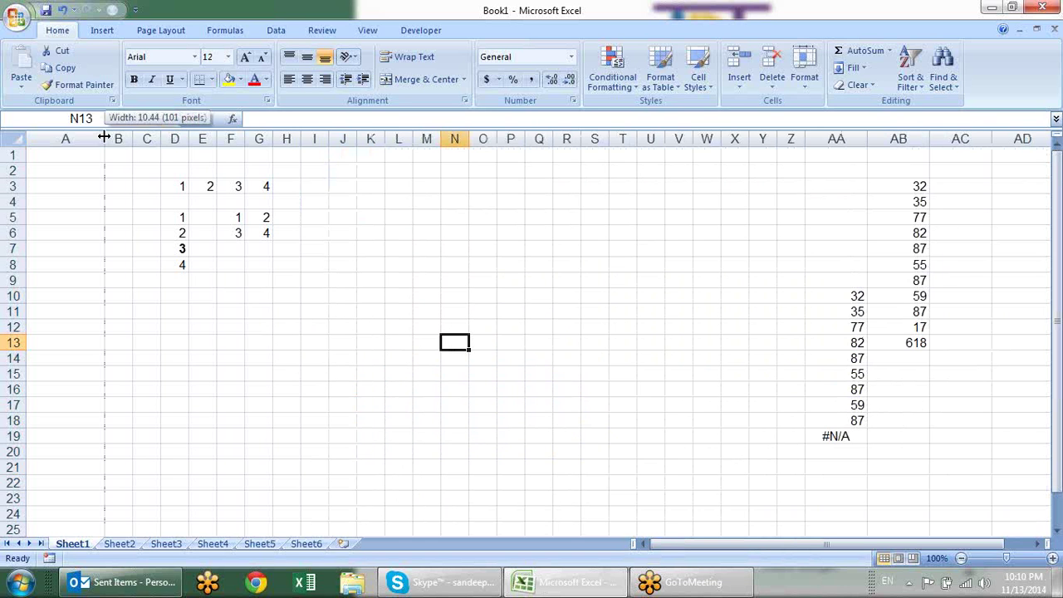
click(105, 292)
Enter a first name in A10 and return to cell B10
text(san)
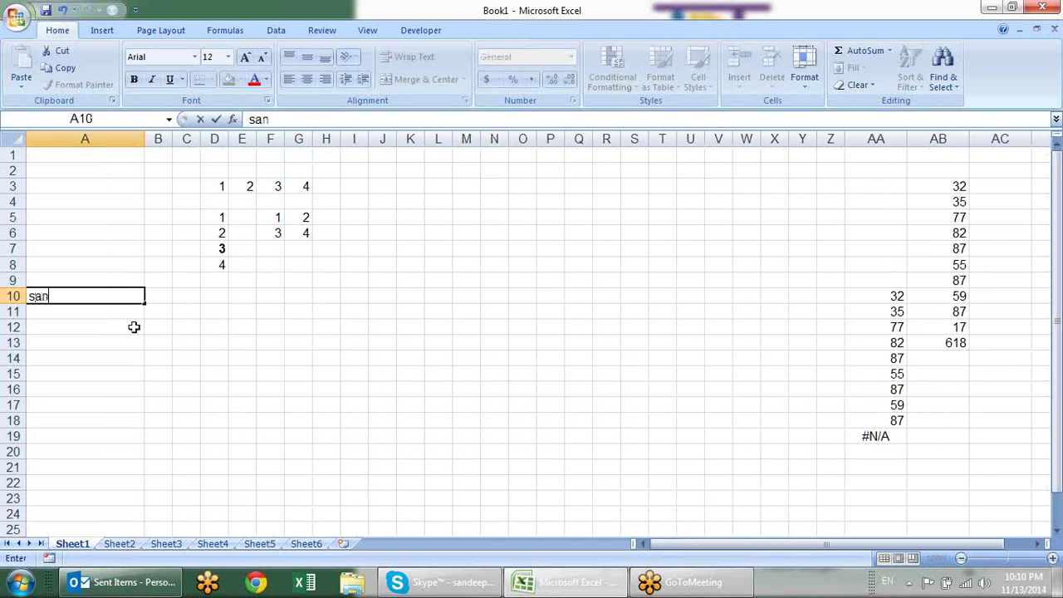
text(deep)
key(Tab)
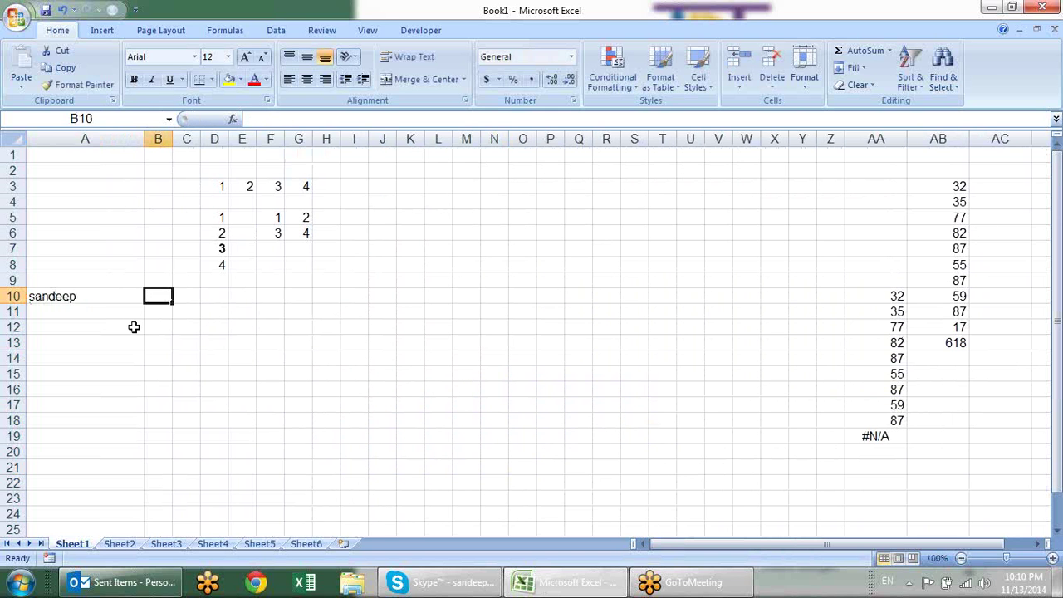
text(=)
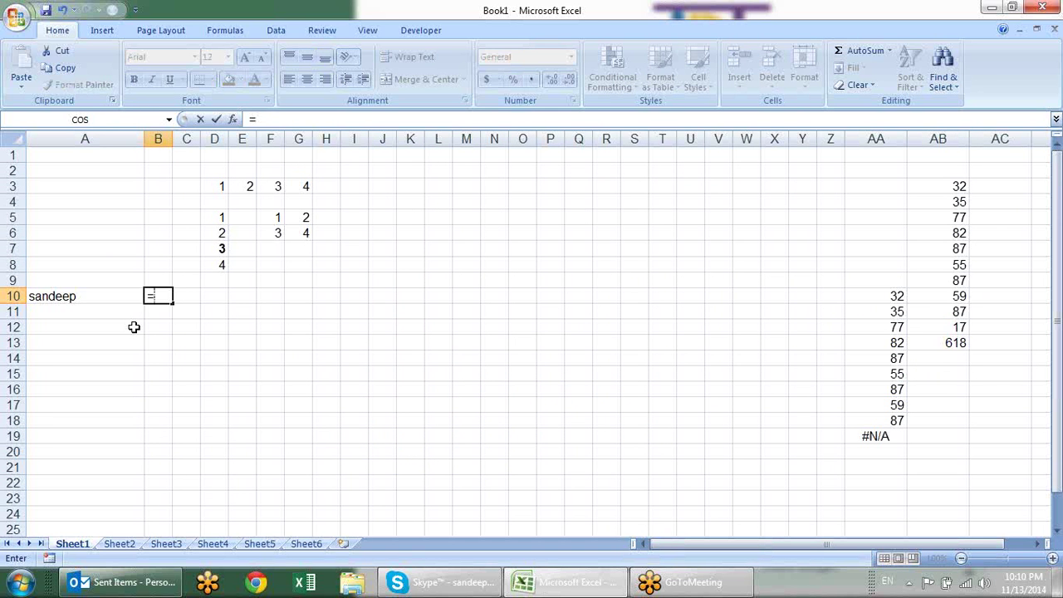
key(Escape)
key(Right)
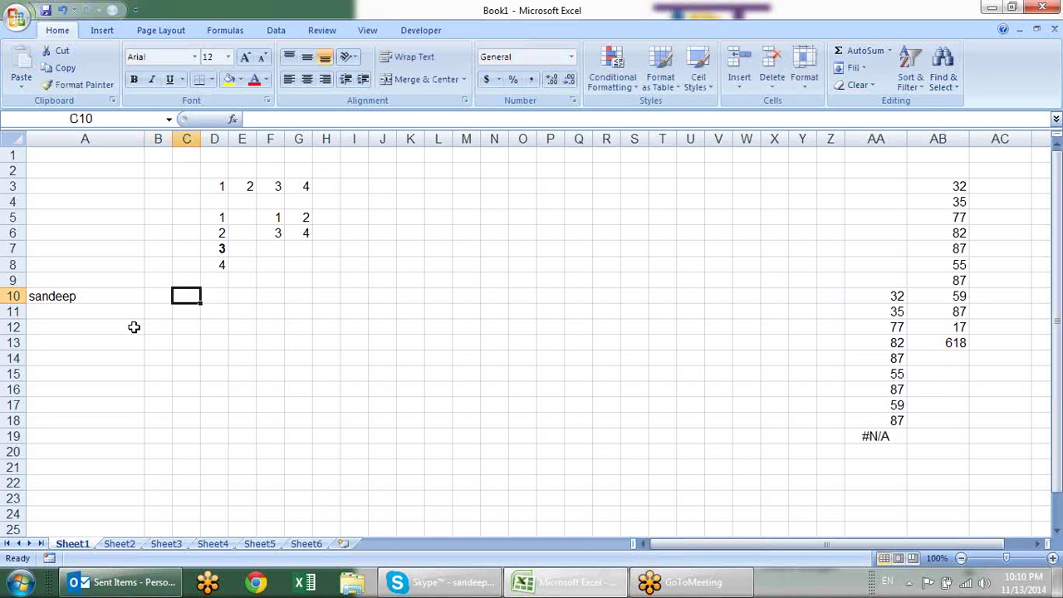
key(Left)
key(Left)
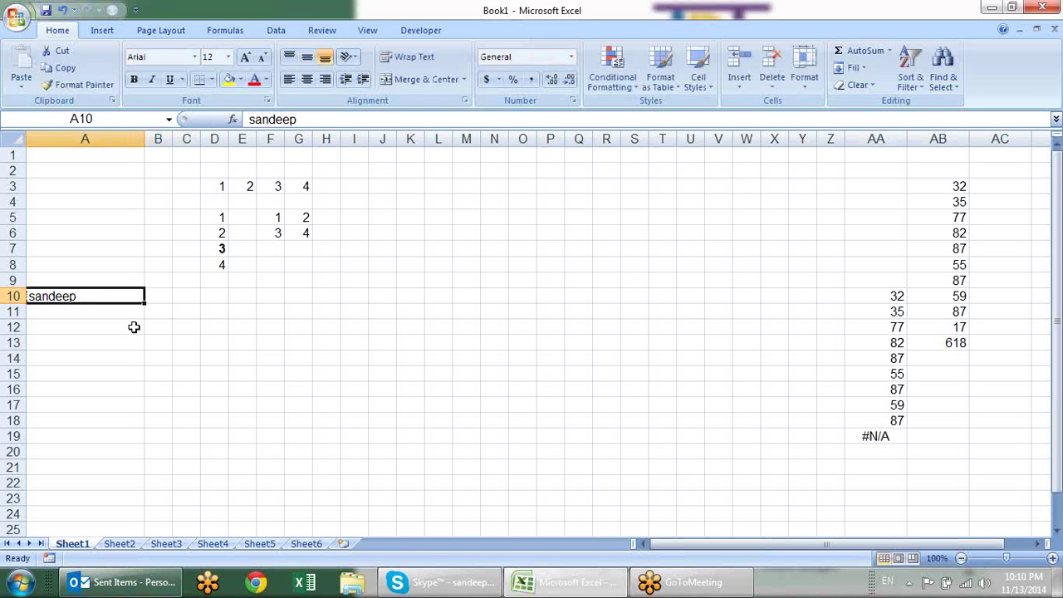
key(Right)
key(Right)
key(Right)
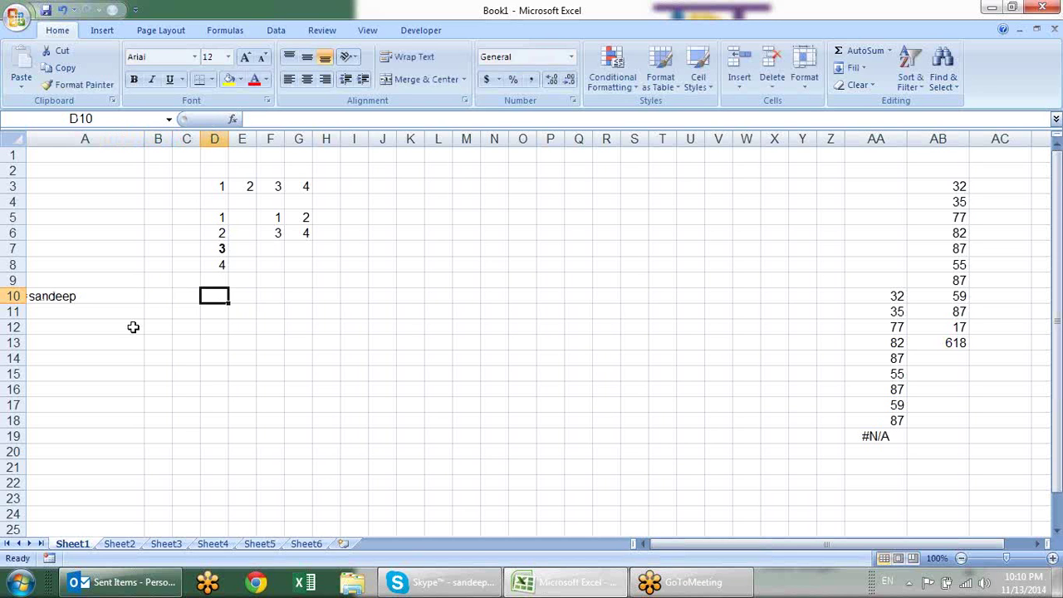
key(Right)
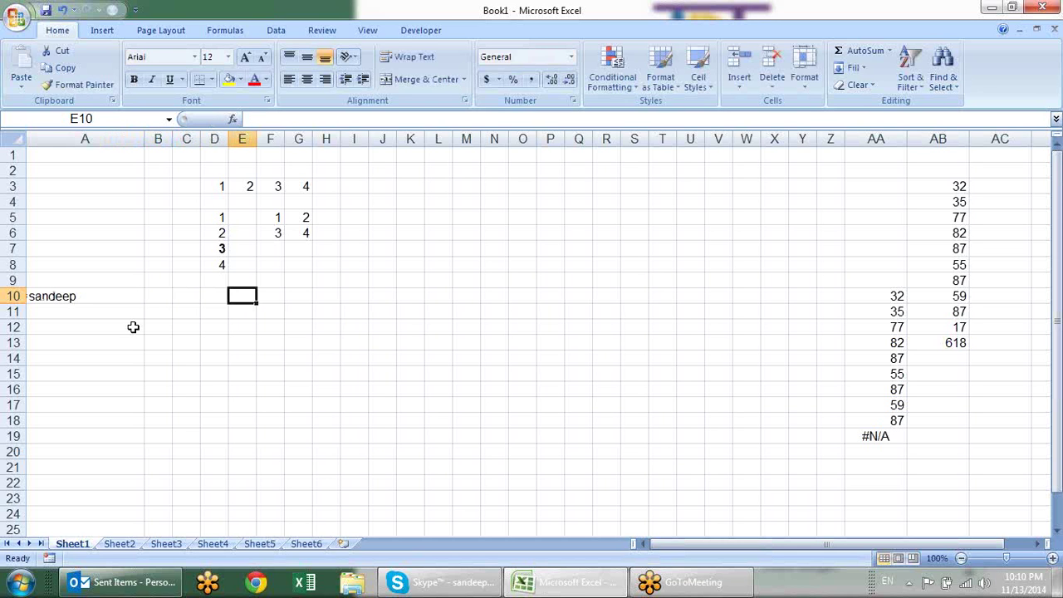
key(Left)
key(Left)
key(Left)
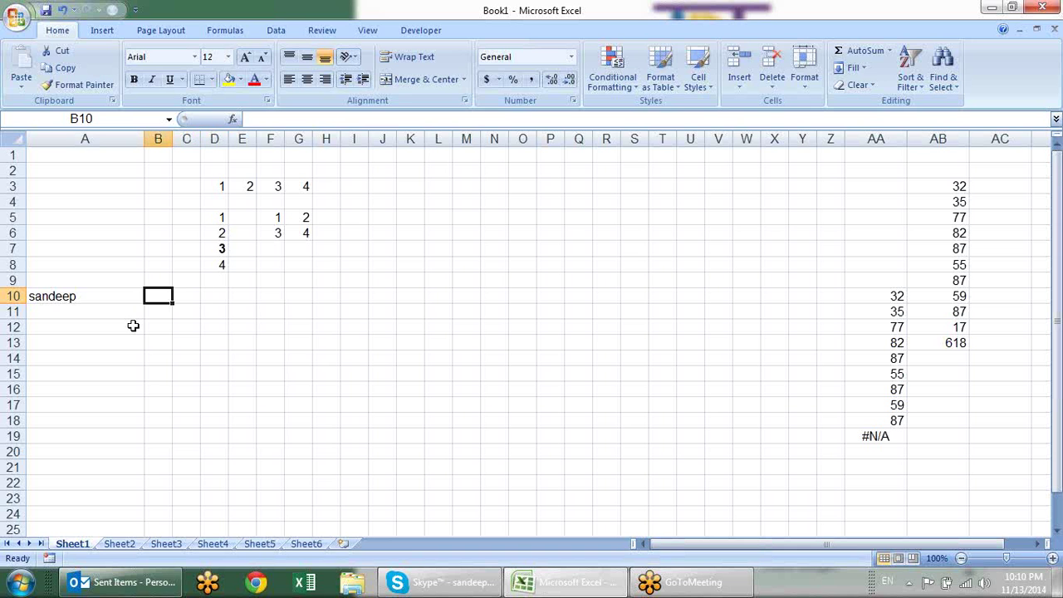
Enter =MID($A$10,1,1) in B10 and copy it across to I10
text(=mid)
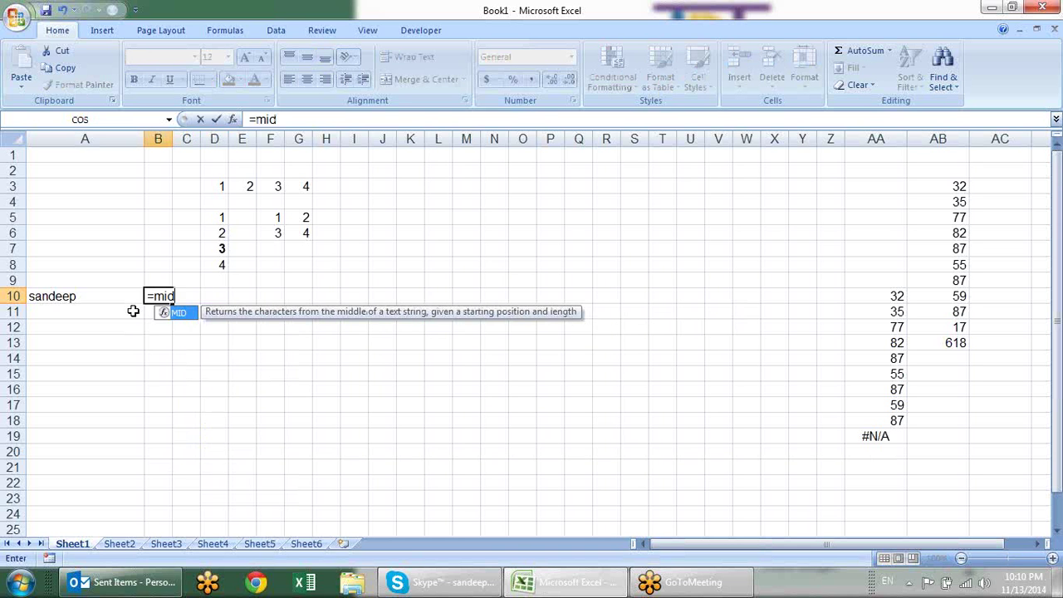
key(Tab)
click(125, 298)
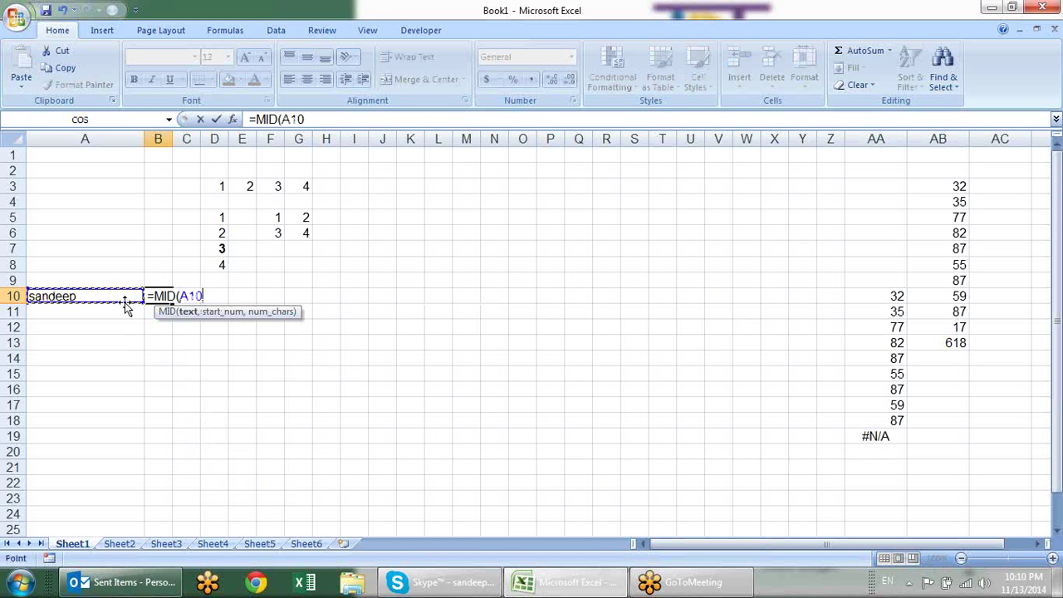
text(,)
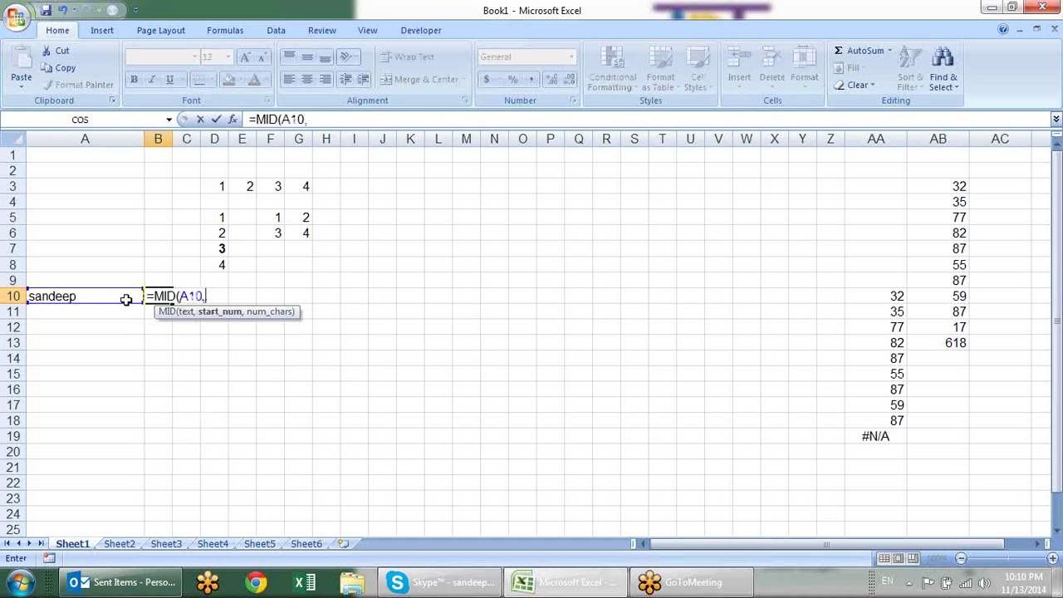
text(1,1)
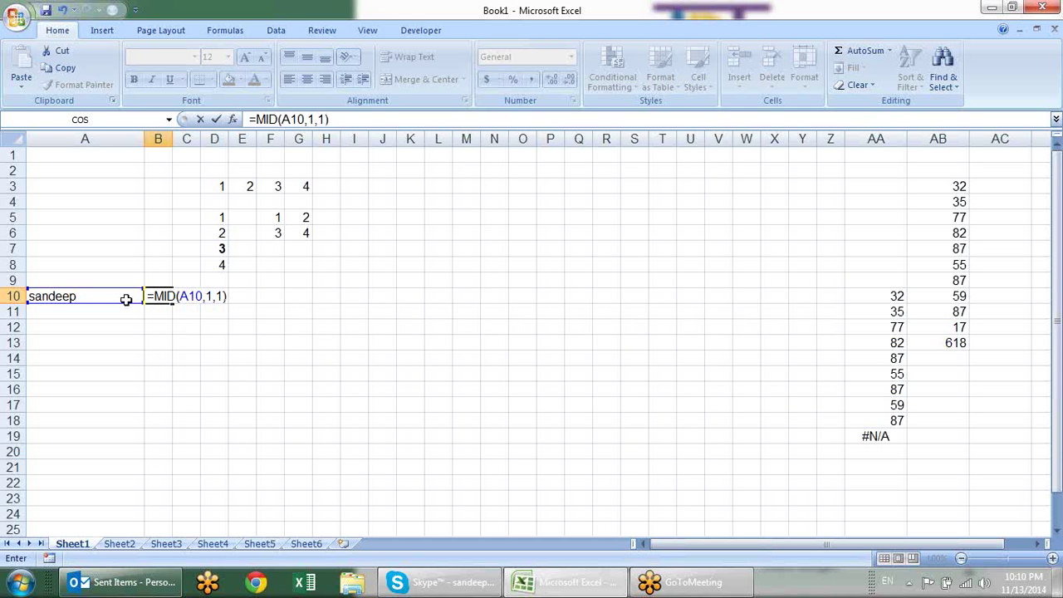
click(192, 296)
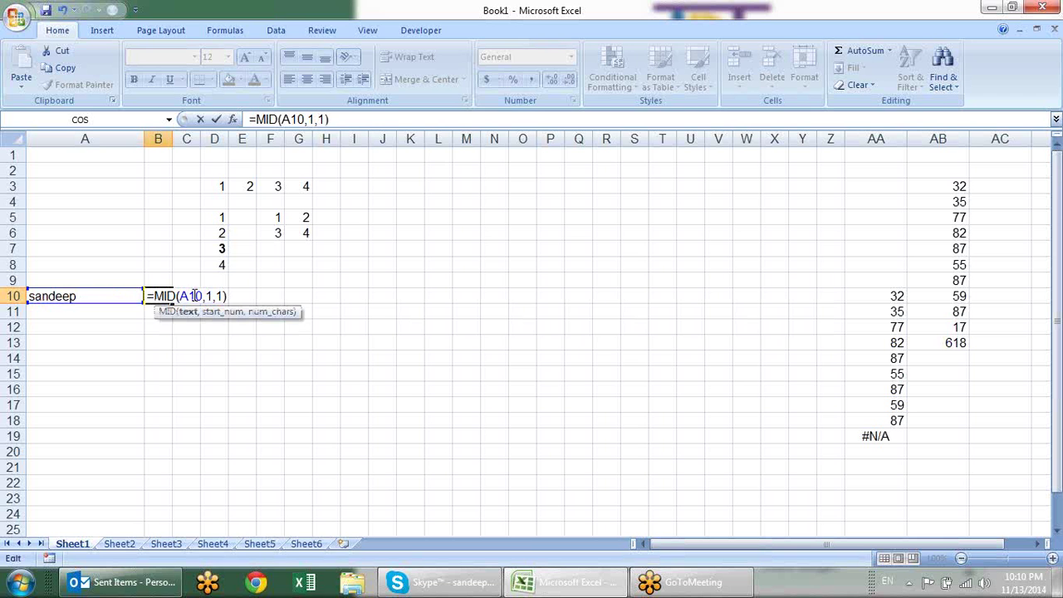
key(F4)
key(Return)
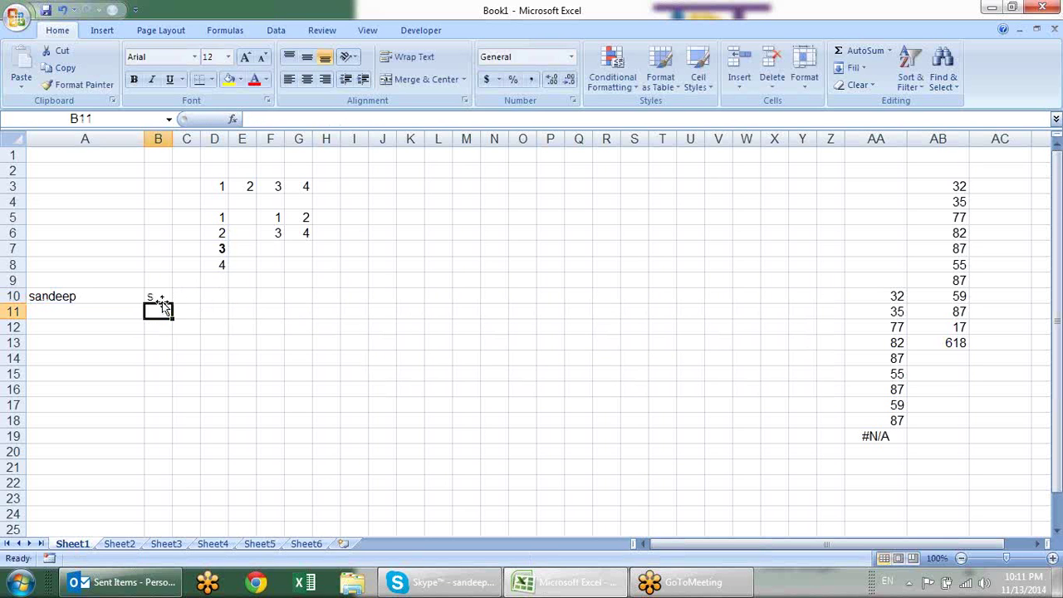
click(162, 296)
drag(173, 303, 372, 316)
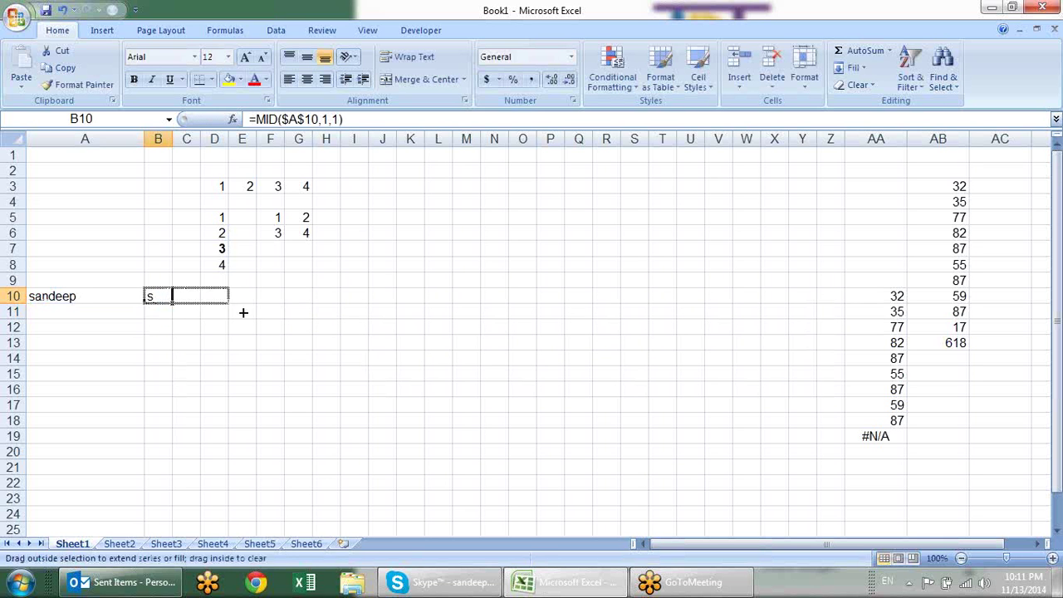
Change the MID start position to 2 in C10 and to 3 in D10
double_click(190, 294)
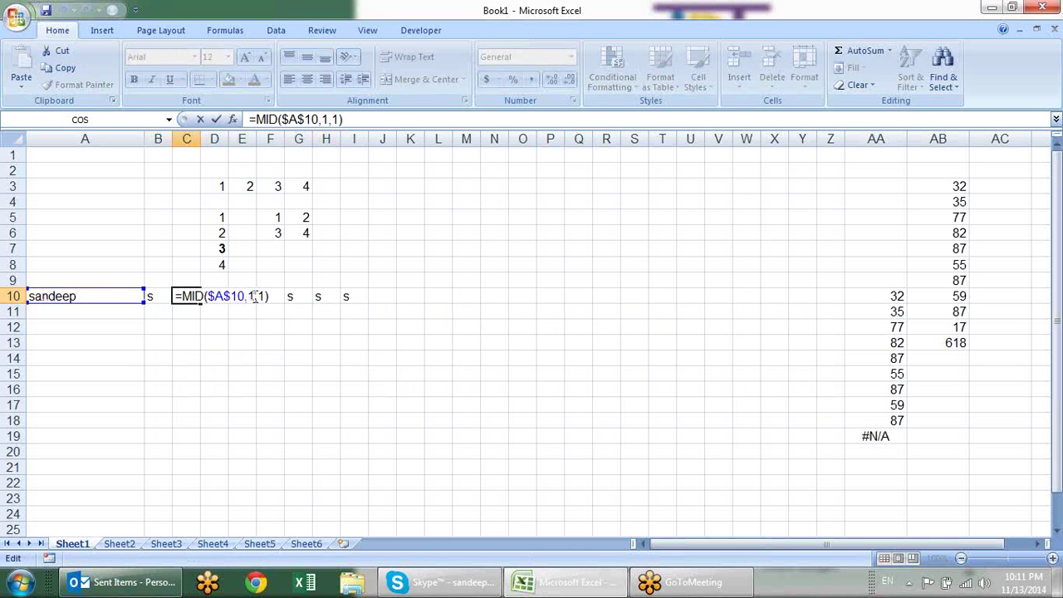
click(255, 297)
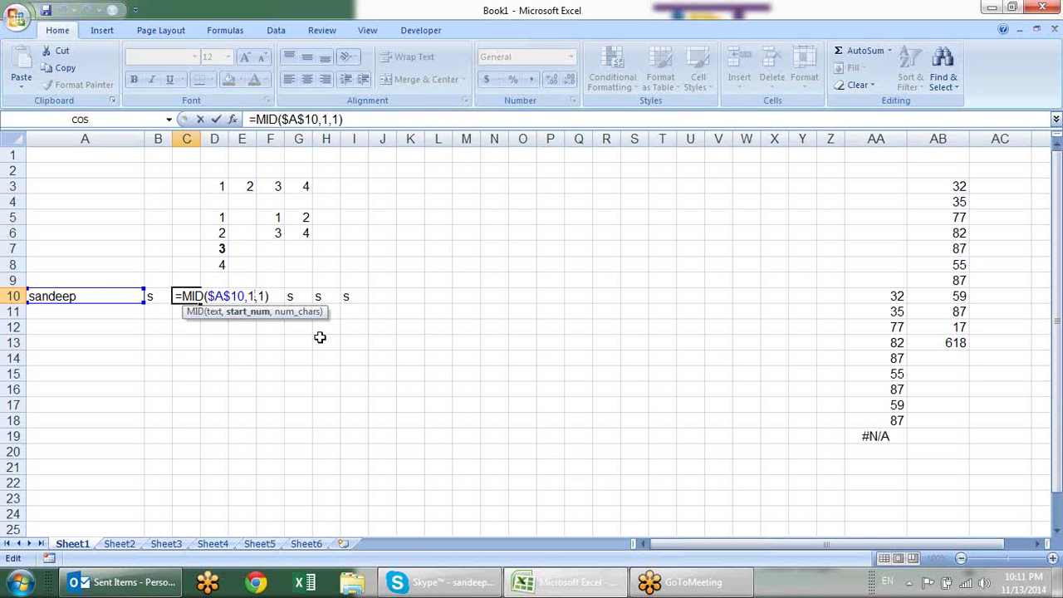
key(BackSpace)
text(2)
key(Return)
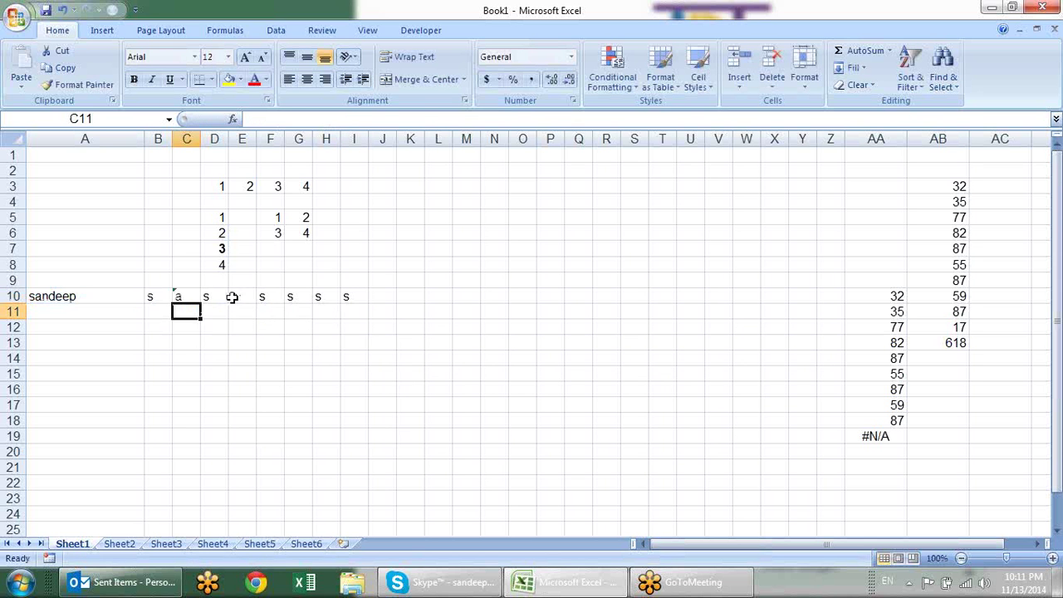
click(214, 297)
double_click(206, 299)
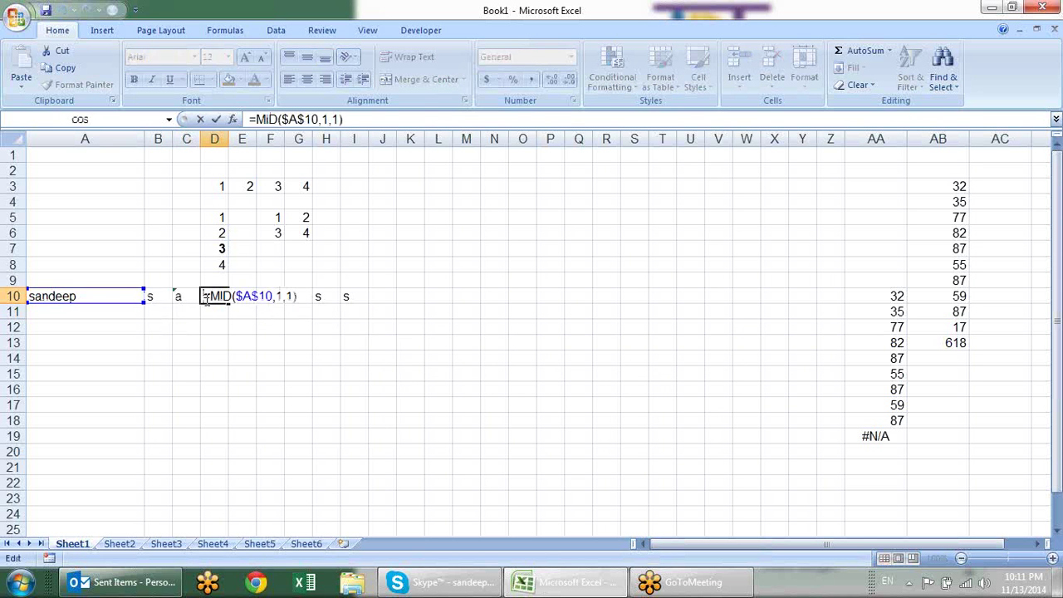
click(280, 297)
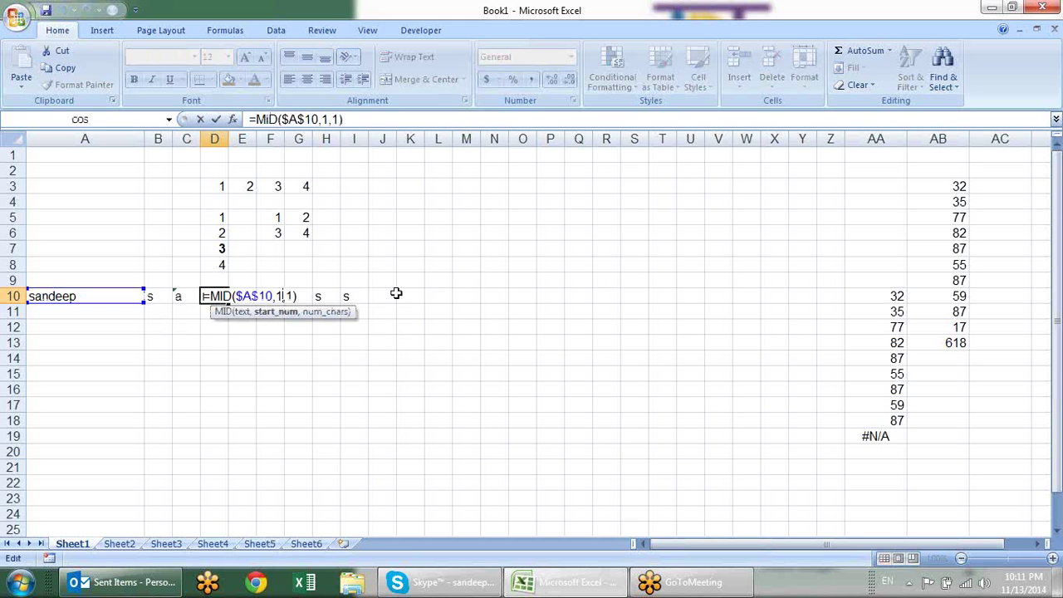
key(BackSpace)
text(3)
key(Return)
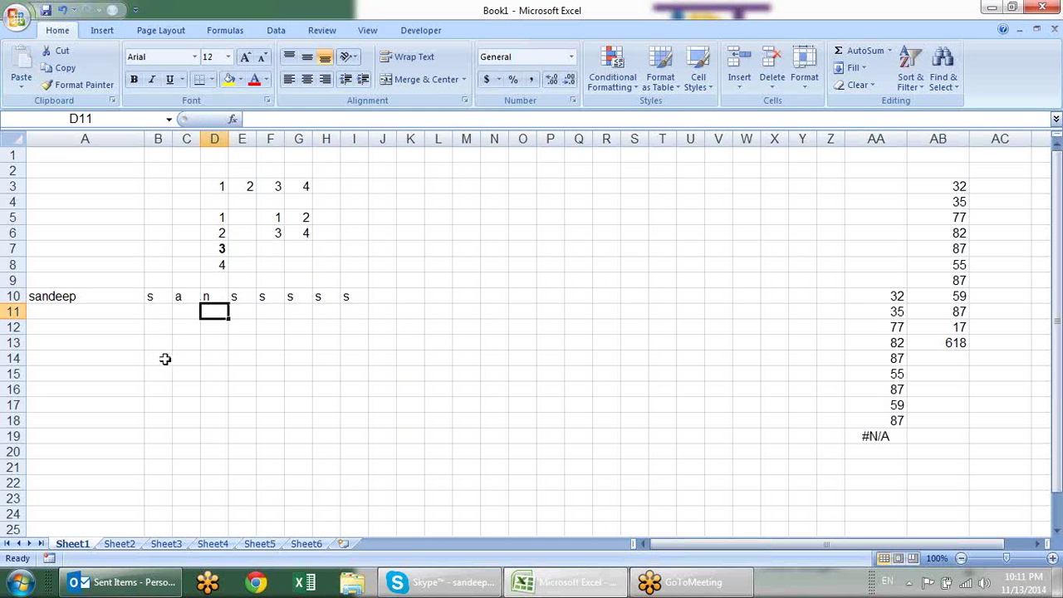
Replace B10:I10 with the array formula =MID(A10,{1,2,3,4,5,6,7},1), entered with Ctrl+Shift+Enter
drag(161, 304, 358, 296)
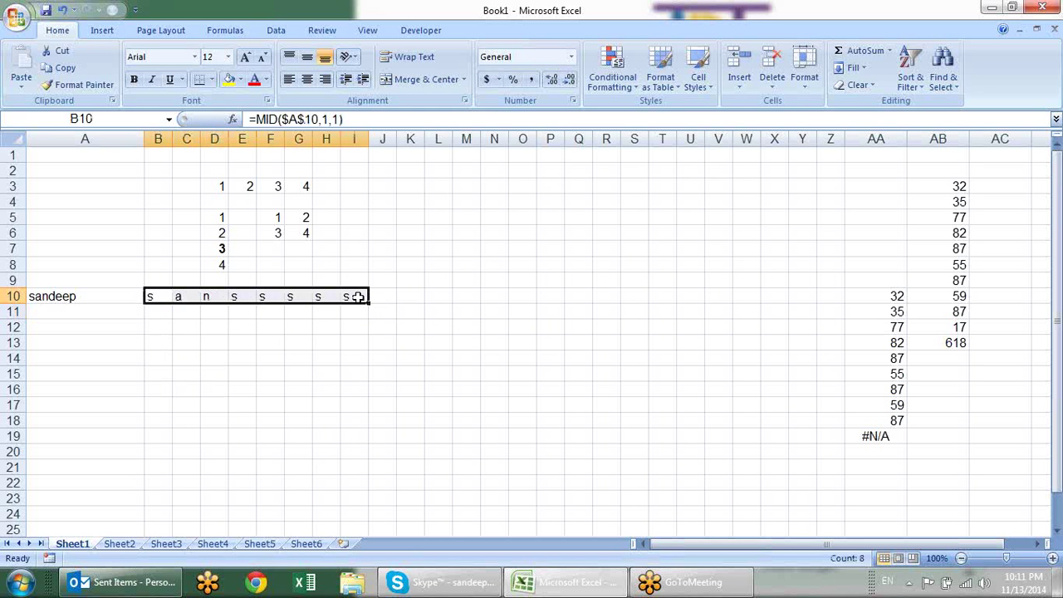
key(Delete)
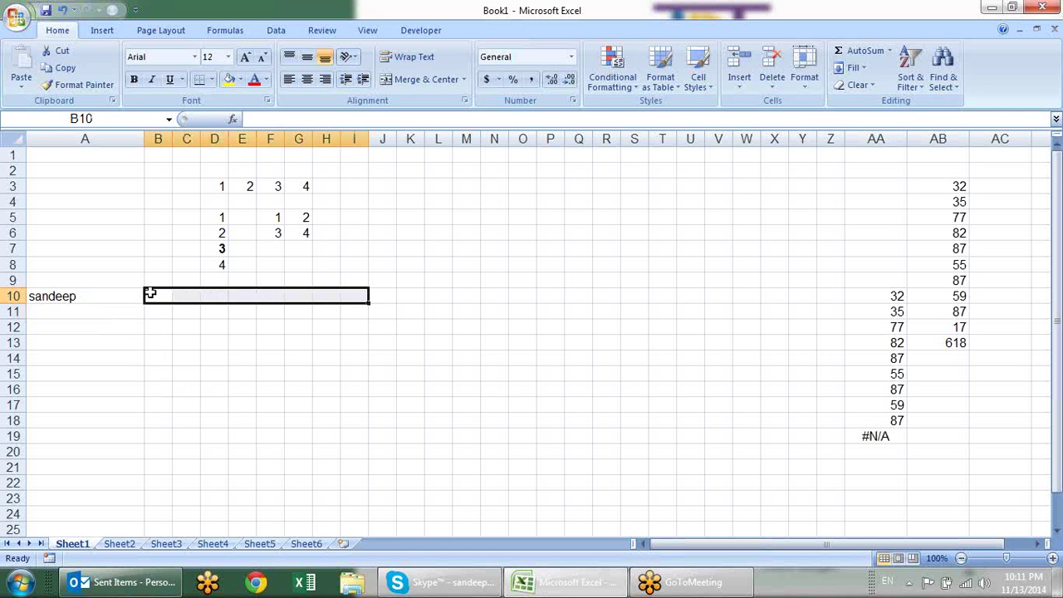
text(=mid)
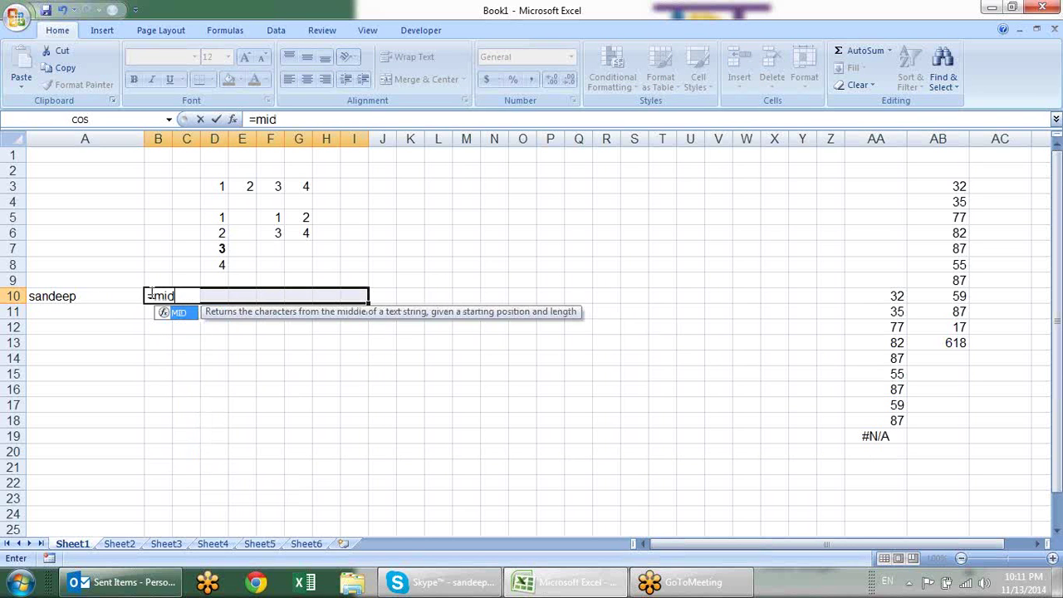
key(Tab)
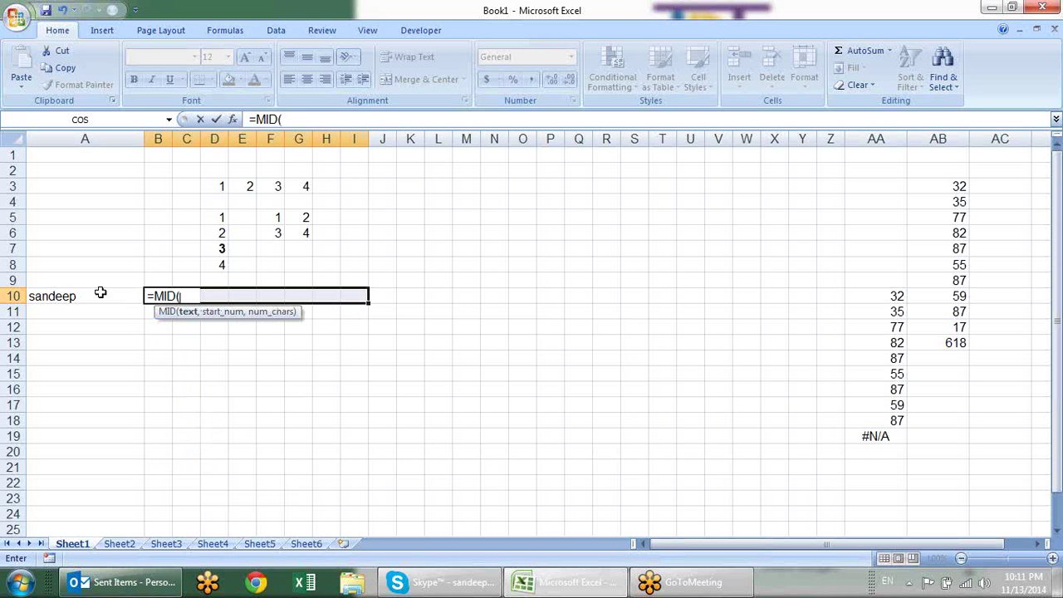
click(100, 292)
text(,)
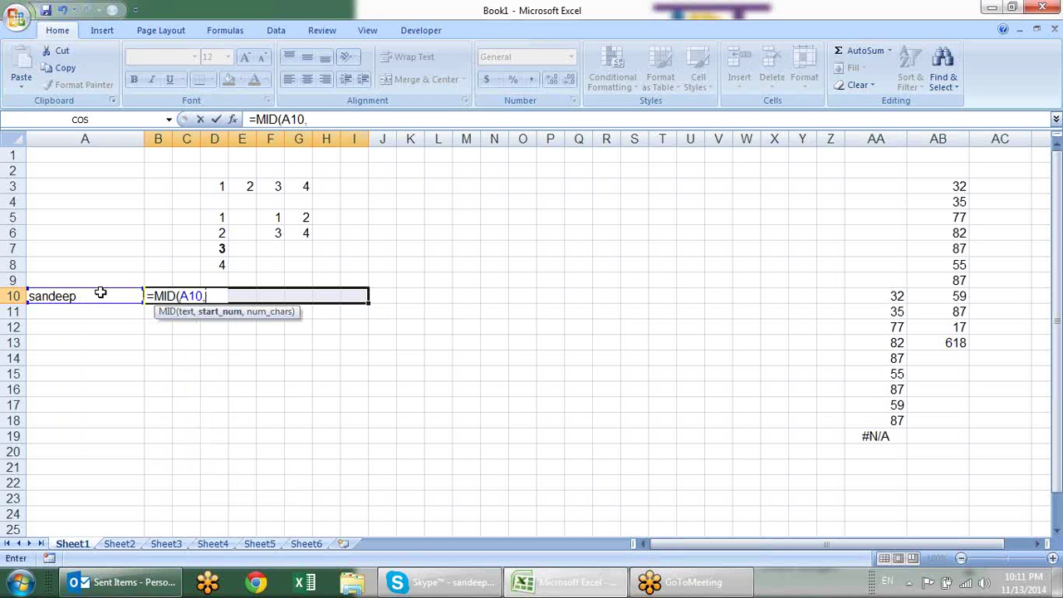
text(,1)
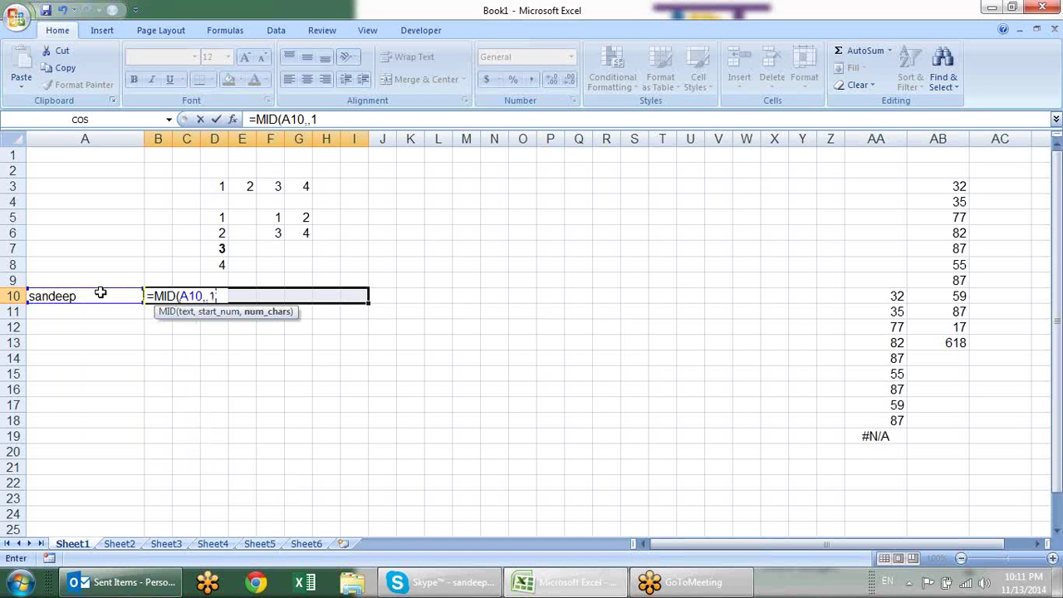
text())
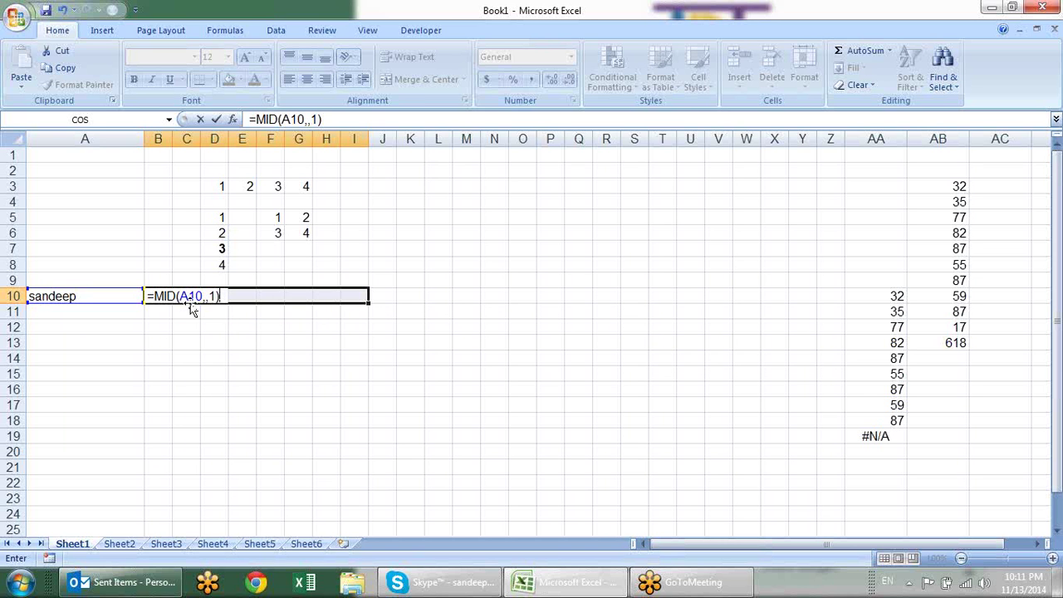
click(203, 296)
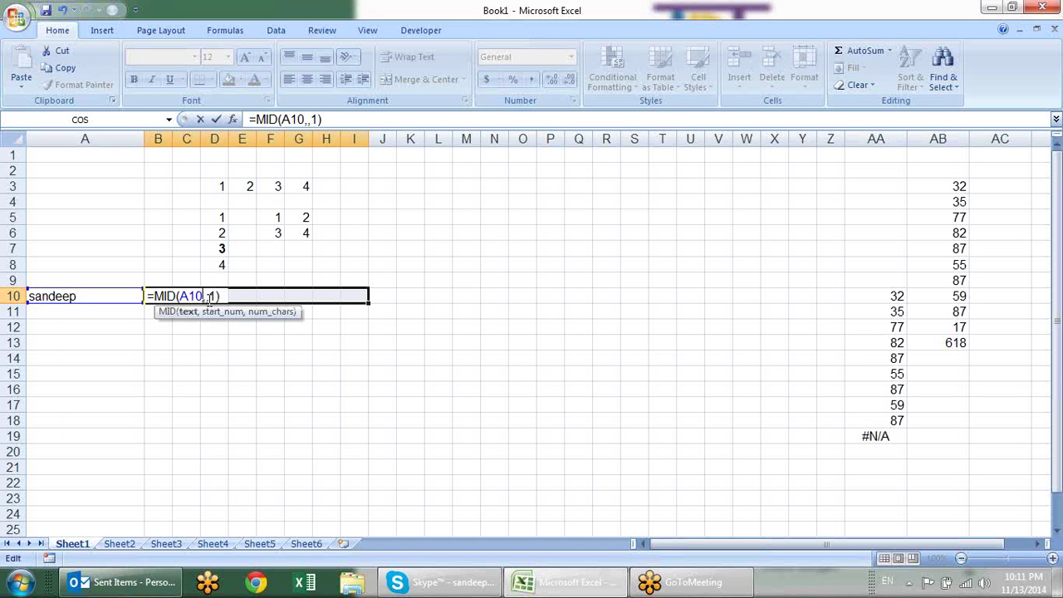
key(Right)
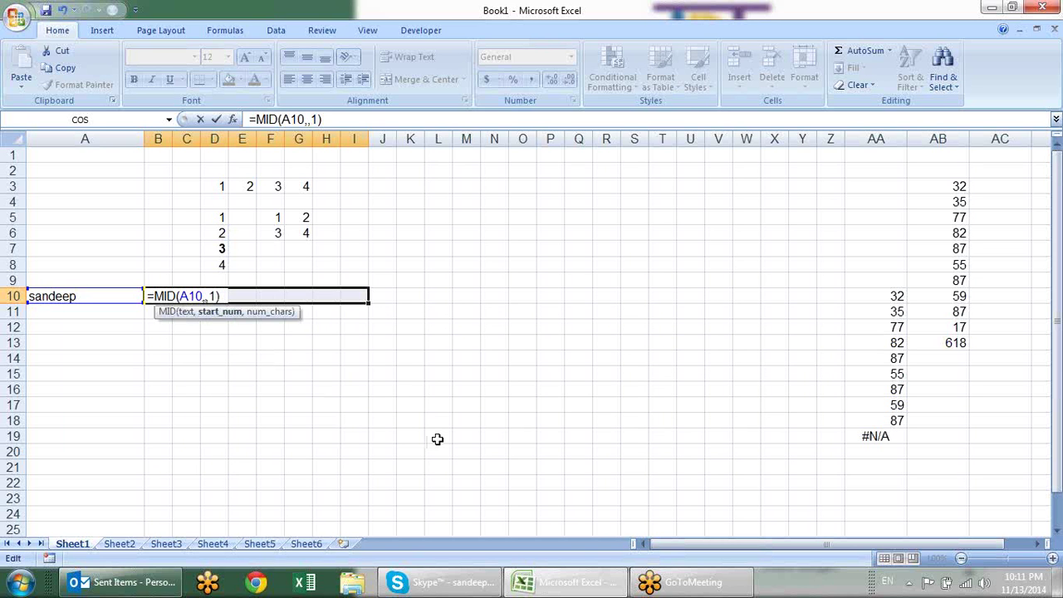
text({)
text(})
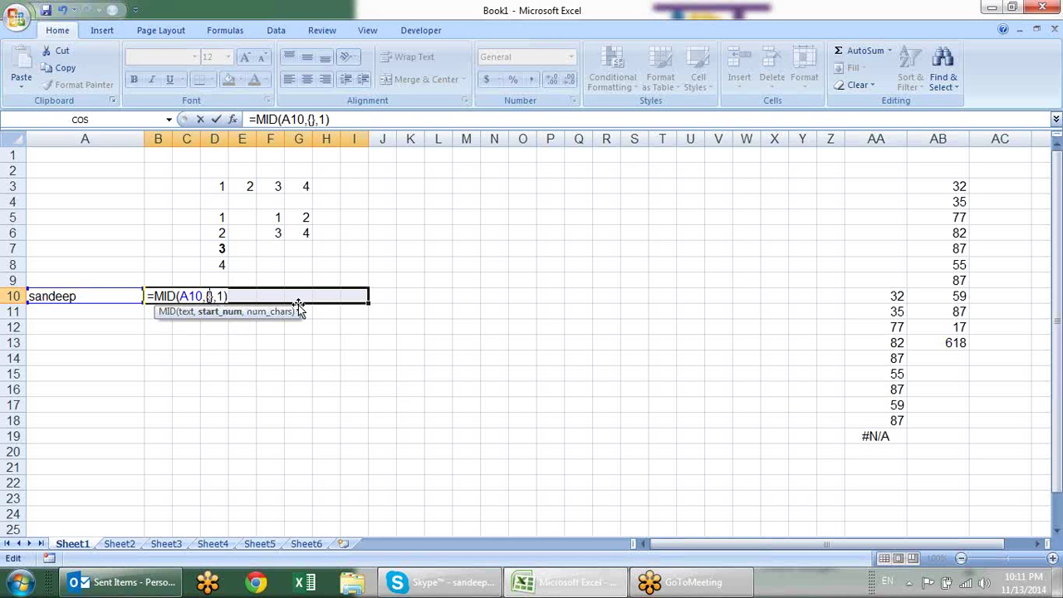
text(1,2,3,4)
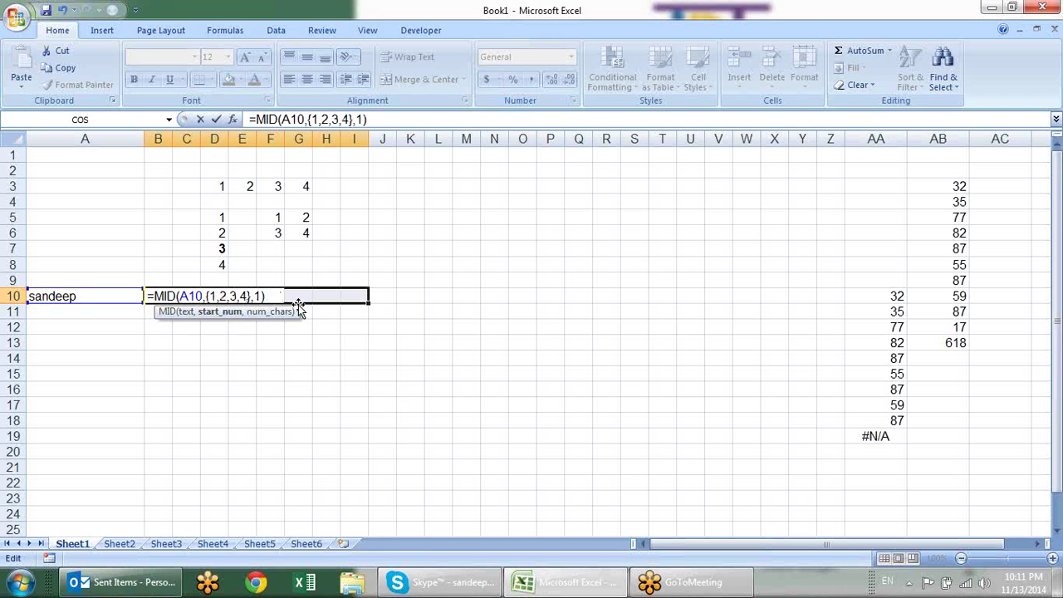
text(,5,6)
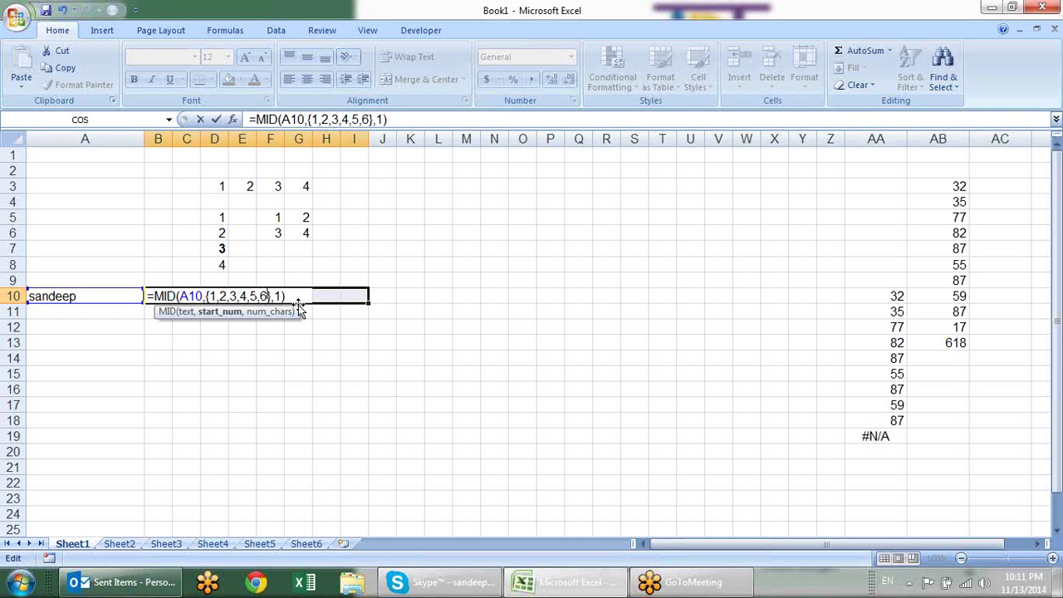
text(,7)
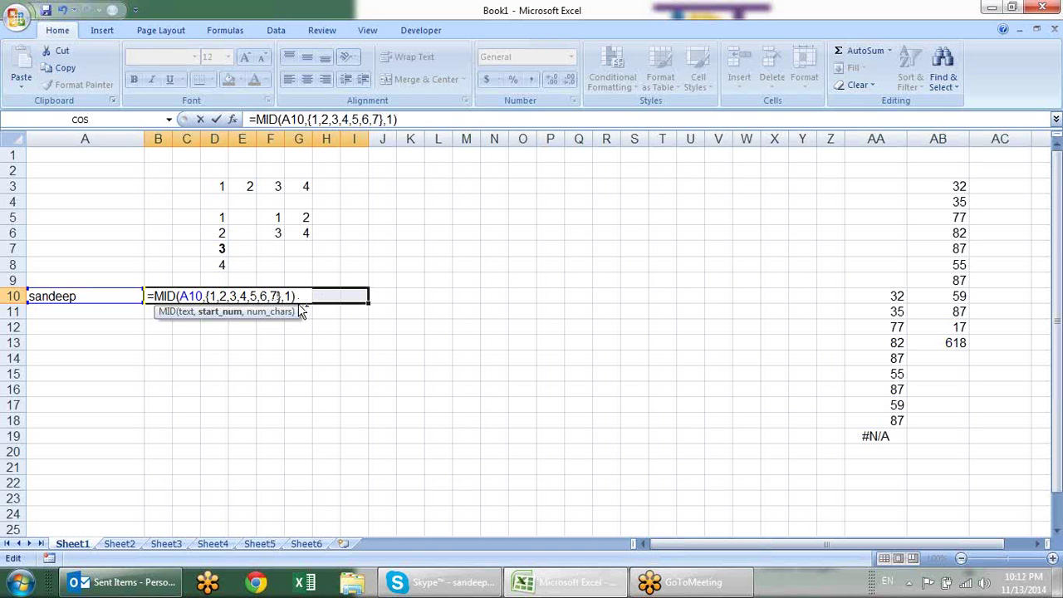
key(ctrl+shift+Return)
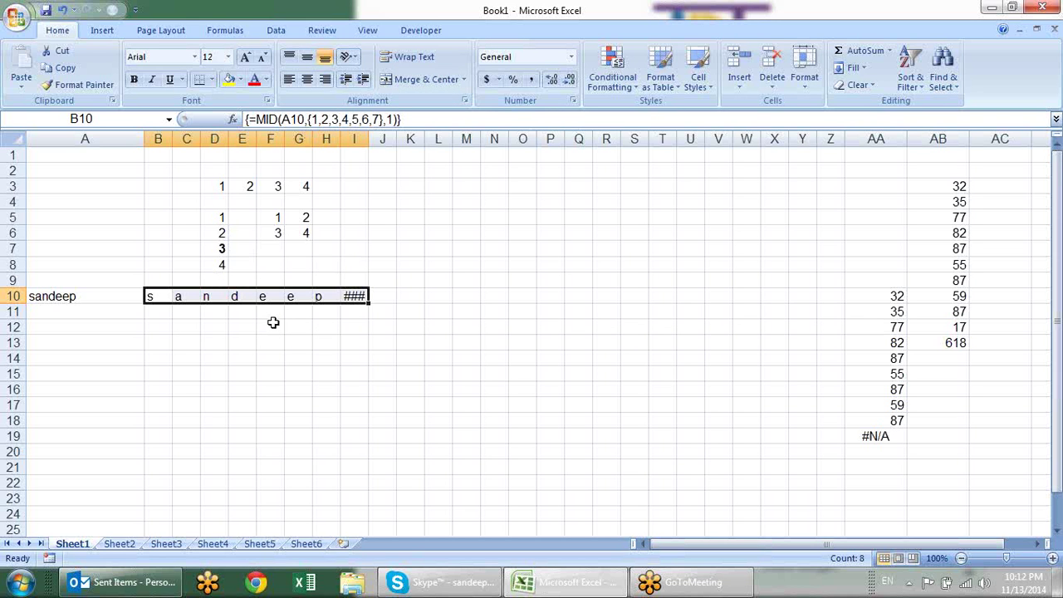
Type a different first name into A10, then go to Sheet2
key(Left)
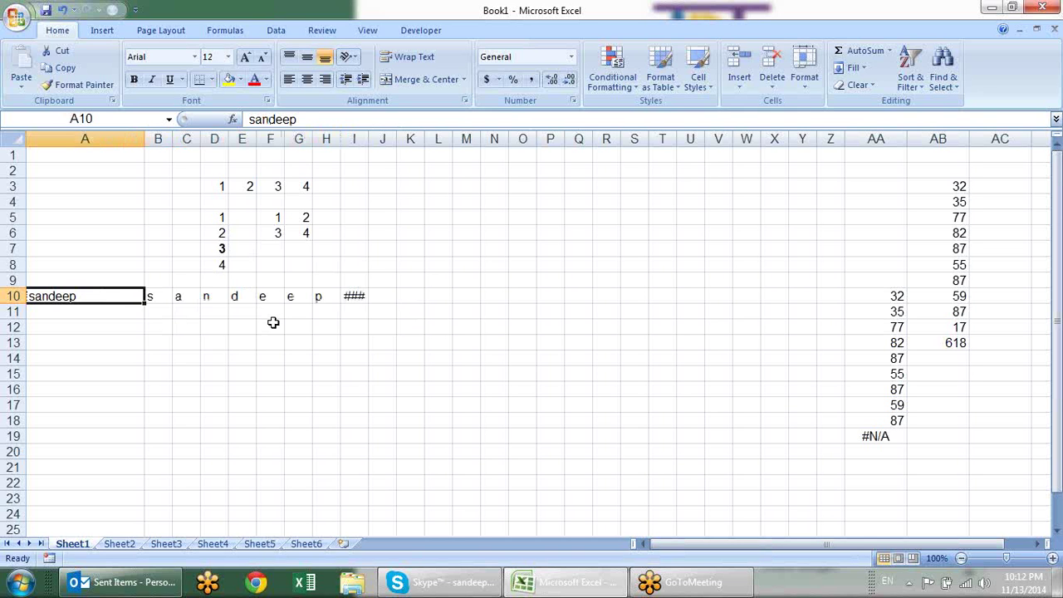
text(Pradeep)
key(Return)
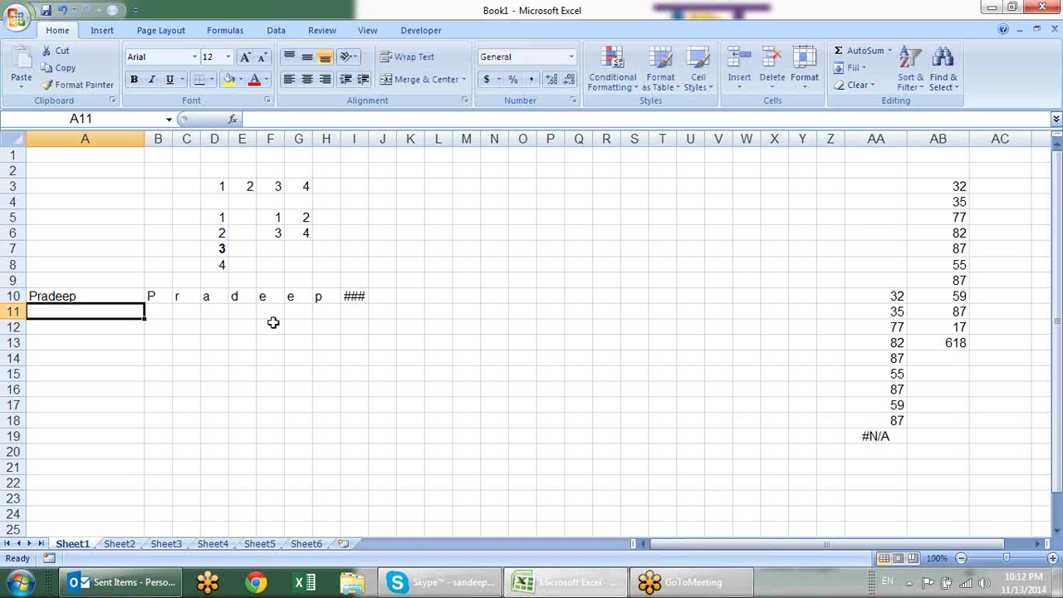
click(118, 544)
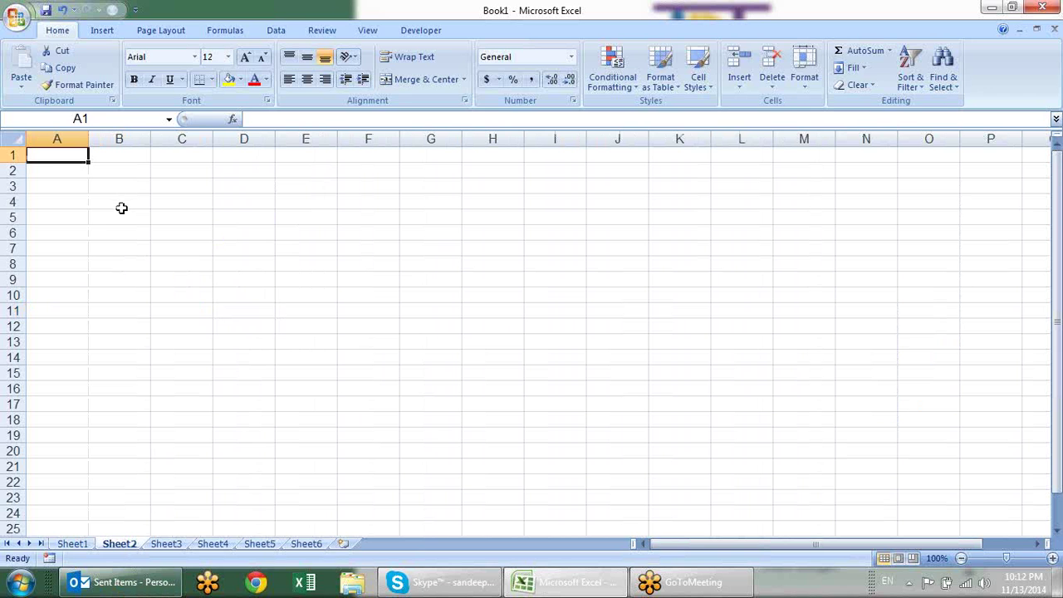
Fill A1:A11 with the IDs E001 through E011
text(E001)
key(Return)
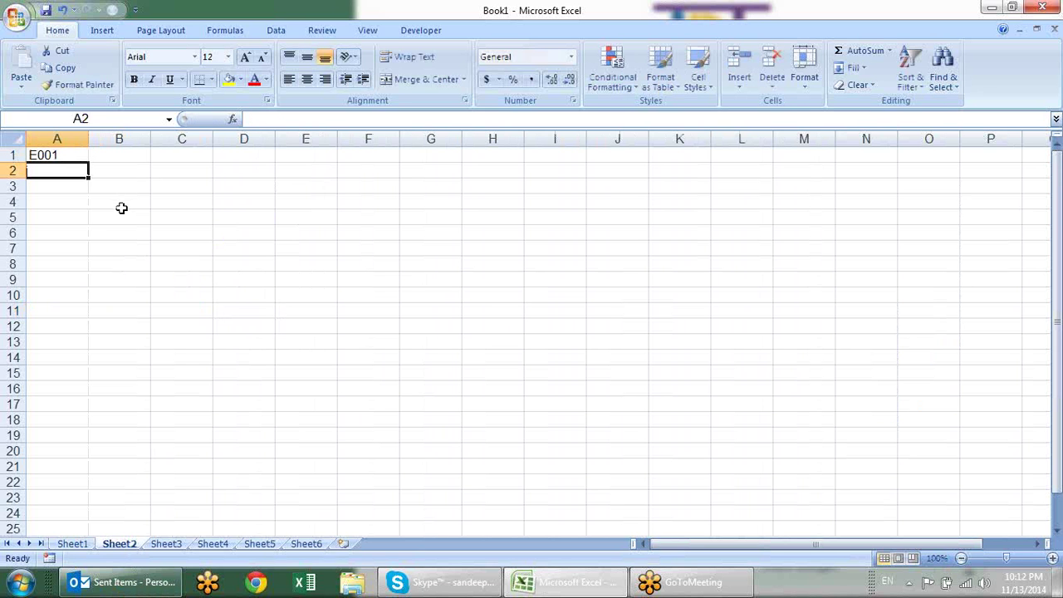
click(75, 156)
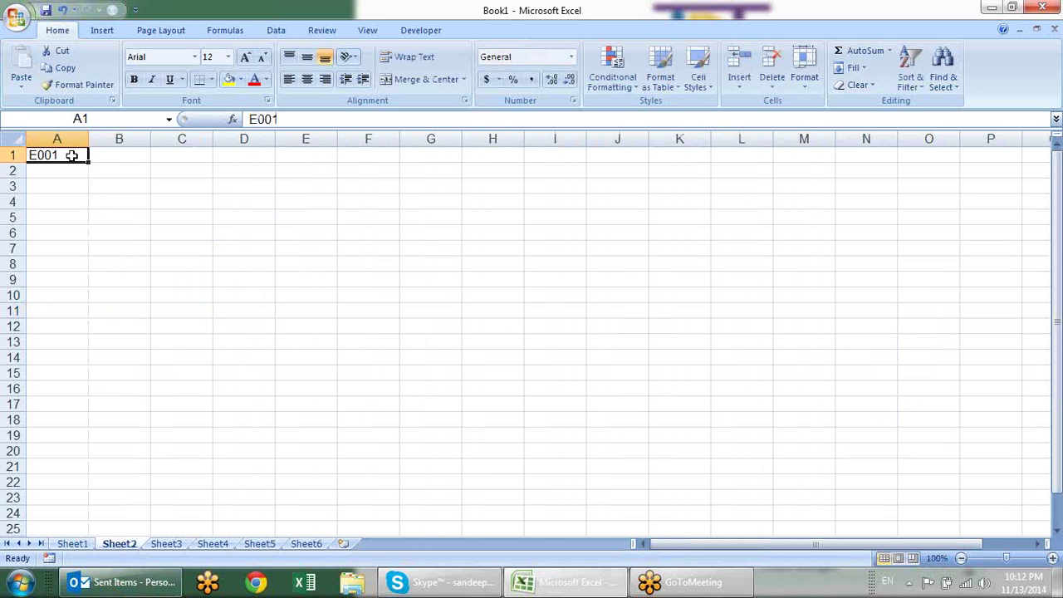
drag(86, 167, 71, 320)
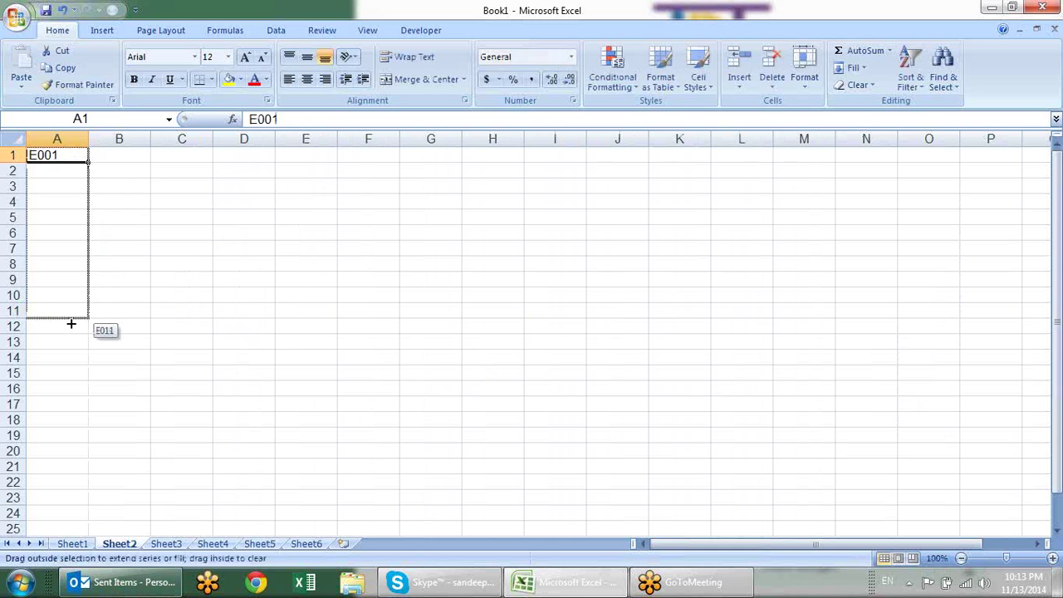
Enter a first name in B1 and fill it down to B11
click(127, 156)
text(sand)
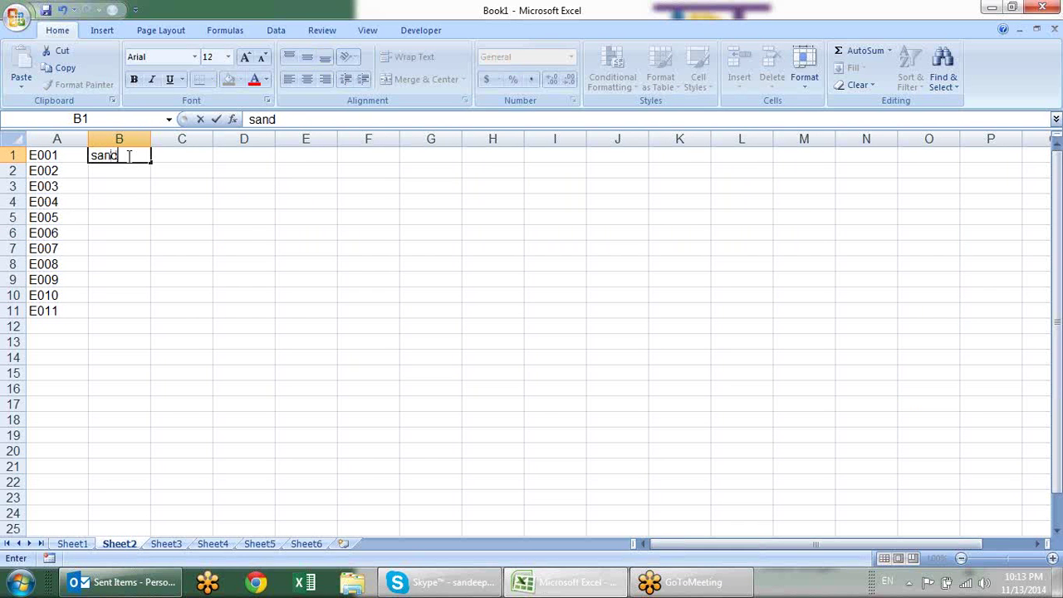
text(eep4)
key(BackSpace)
key(Return)
click(133, 156)
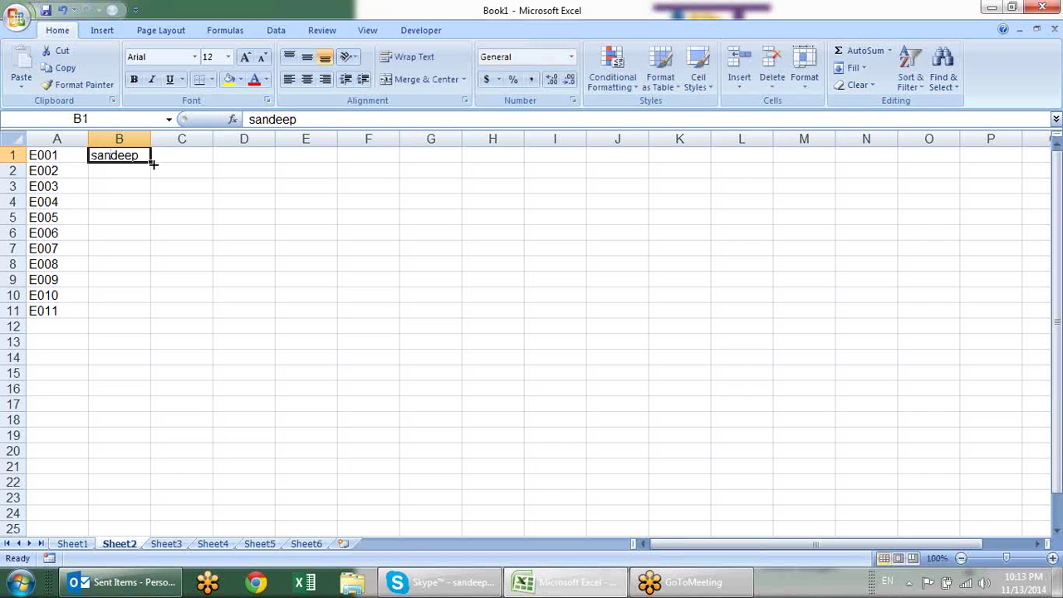
drag(152, 163, 152, 318)
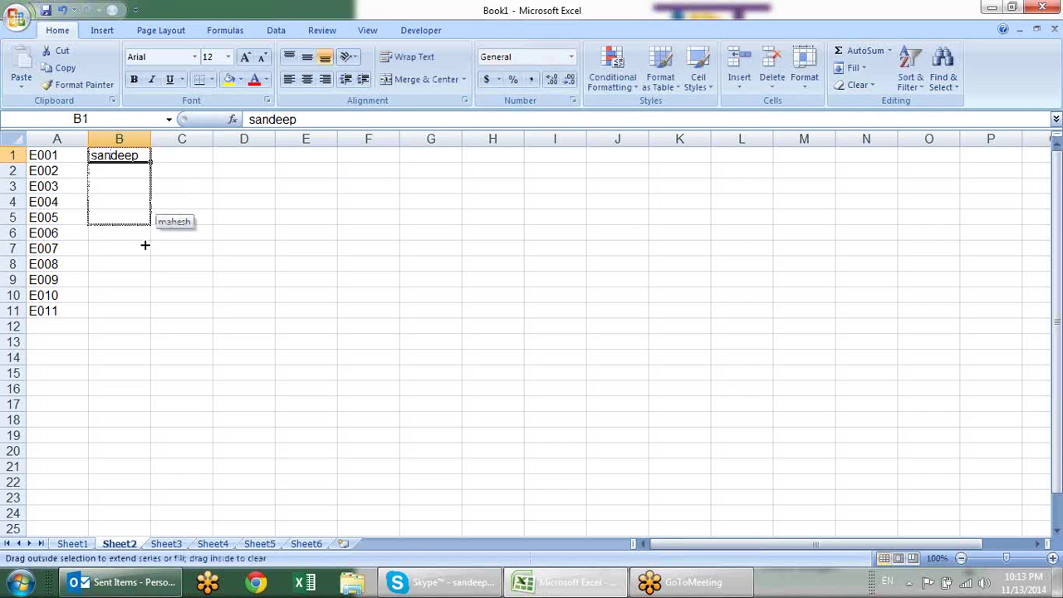
Enter the city 'palwal' in C1 and fill it down to C11
click(175, 156)
text(palwa)
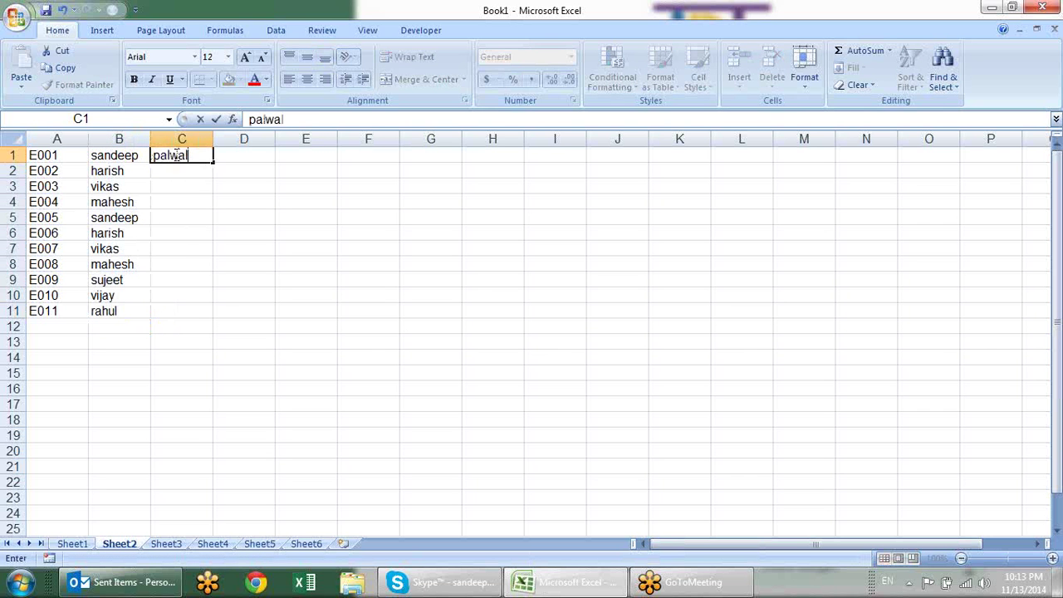
text(l)
key(Return)
click(175, 155)
drag(213, 162, 184, 319)
click(253, 154)
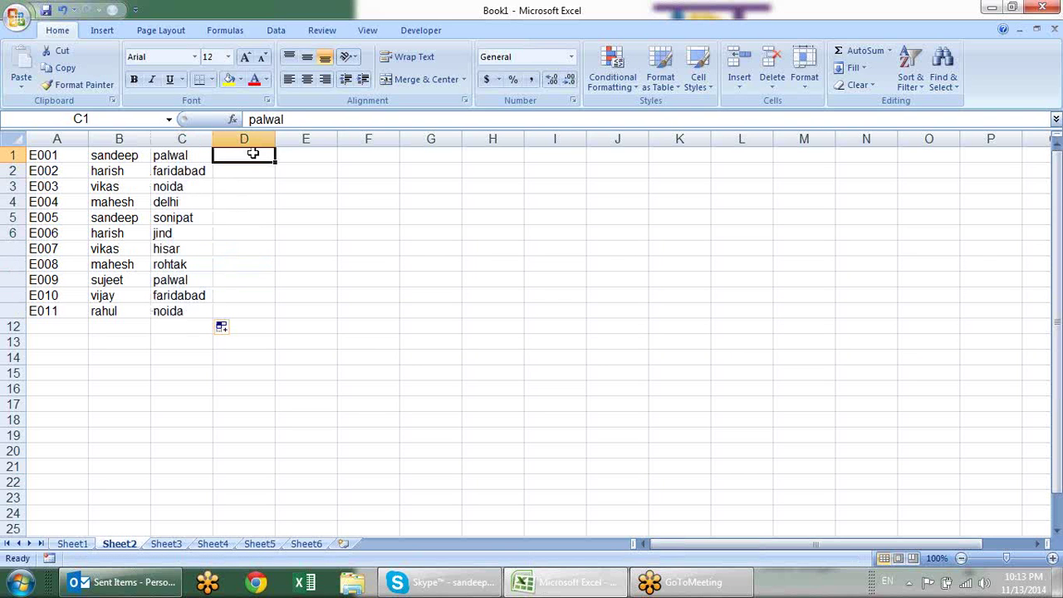
Enter =RANDBETWEEN(10,90) in D1 and paste it into D1:D11
text(=ra)
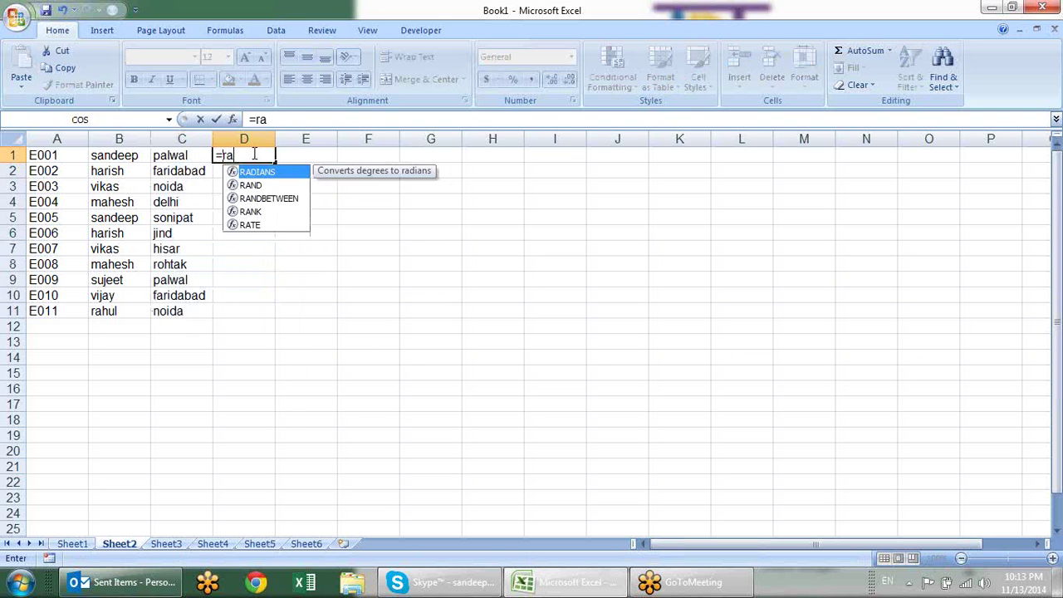
key(Down)
key(Down)
key(Tab)
text(1)
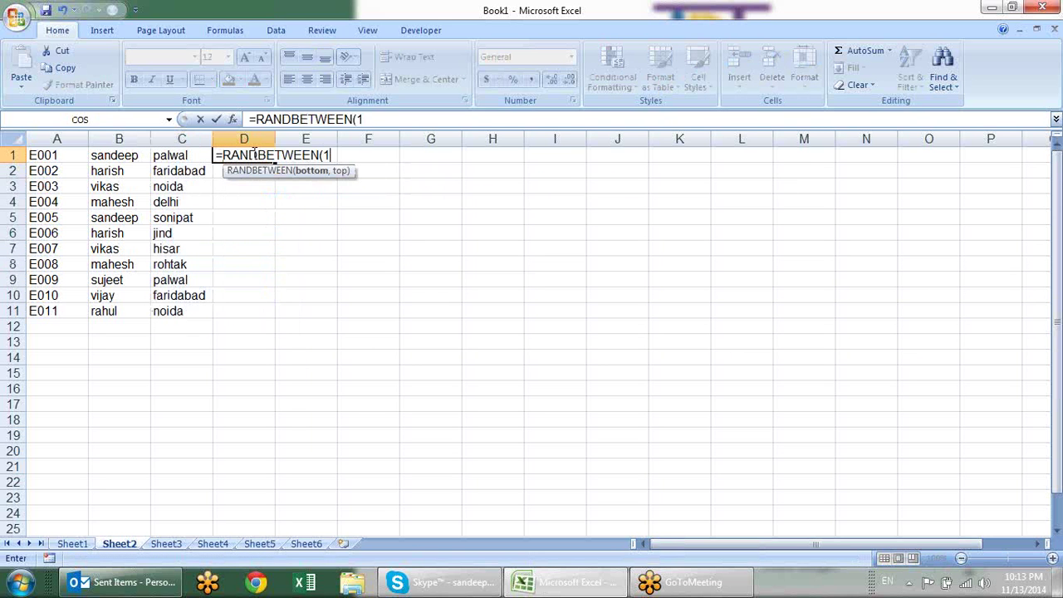
text(0,90))
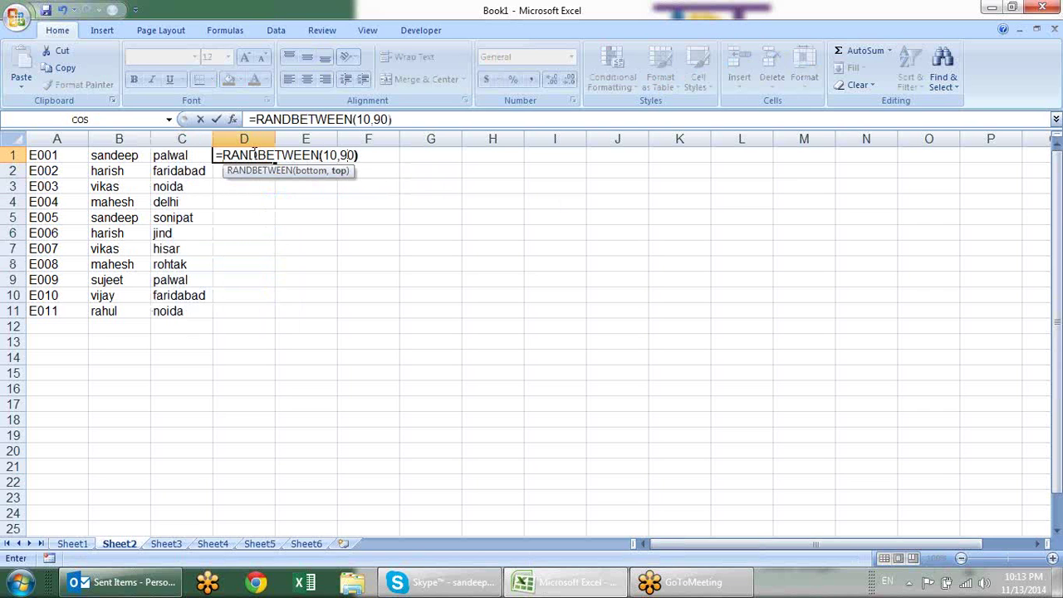
key(Return)
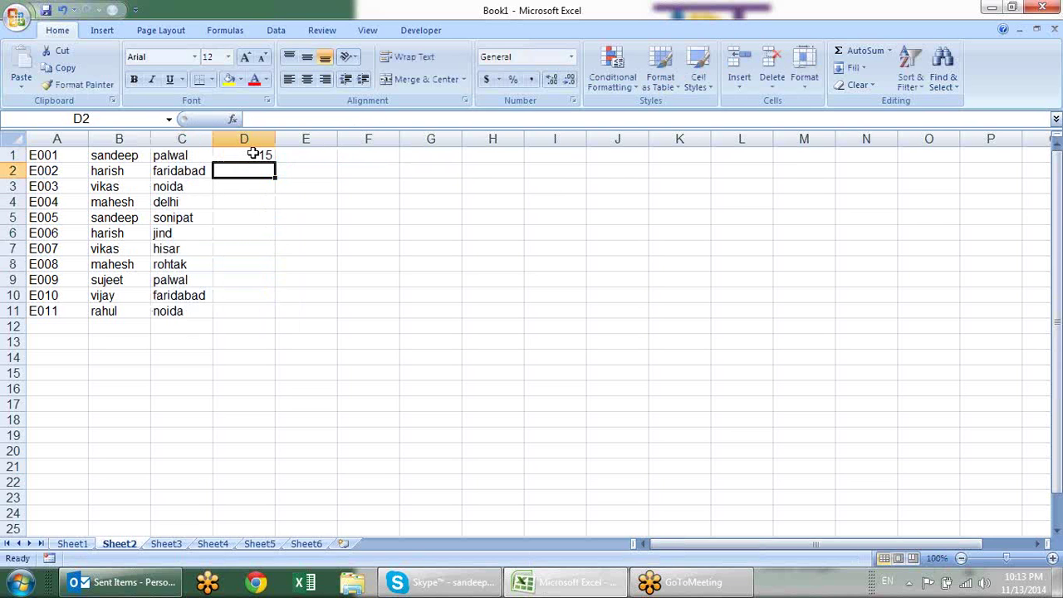
click(253, 153)
key(ctrl+c)
key(Left)
key(ctrl+Down)
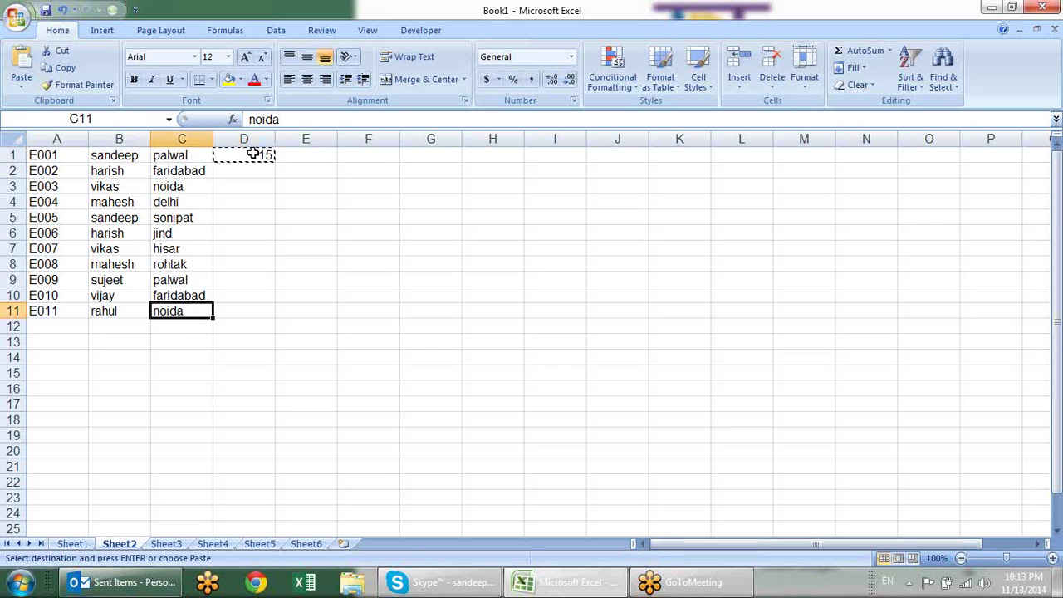
key(Right)
key(ctrl+shift+Up)
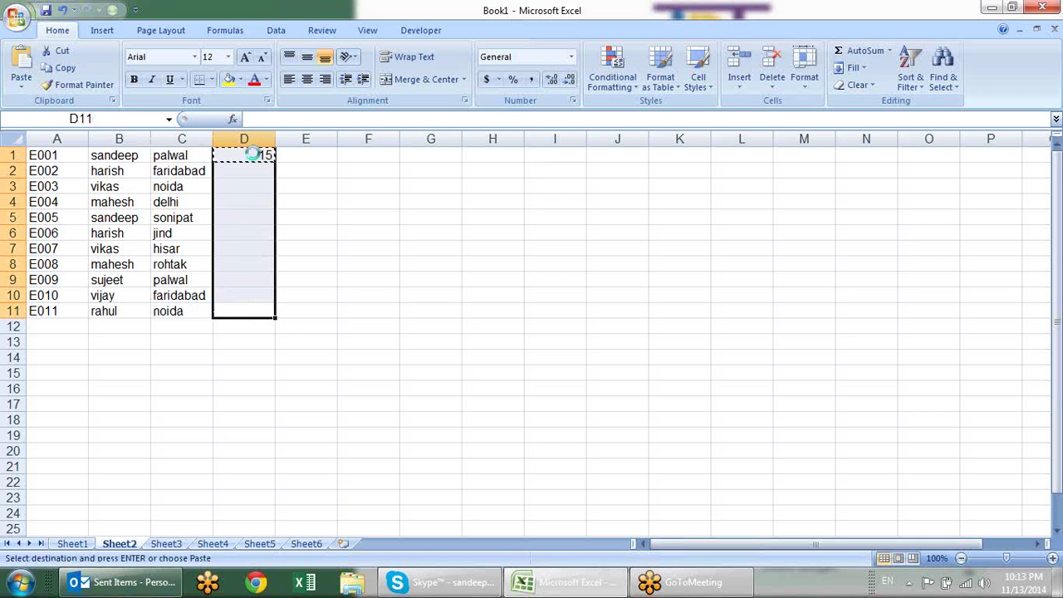
key(ctrl+v)
key(alt+e)
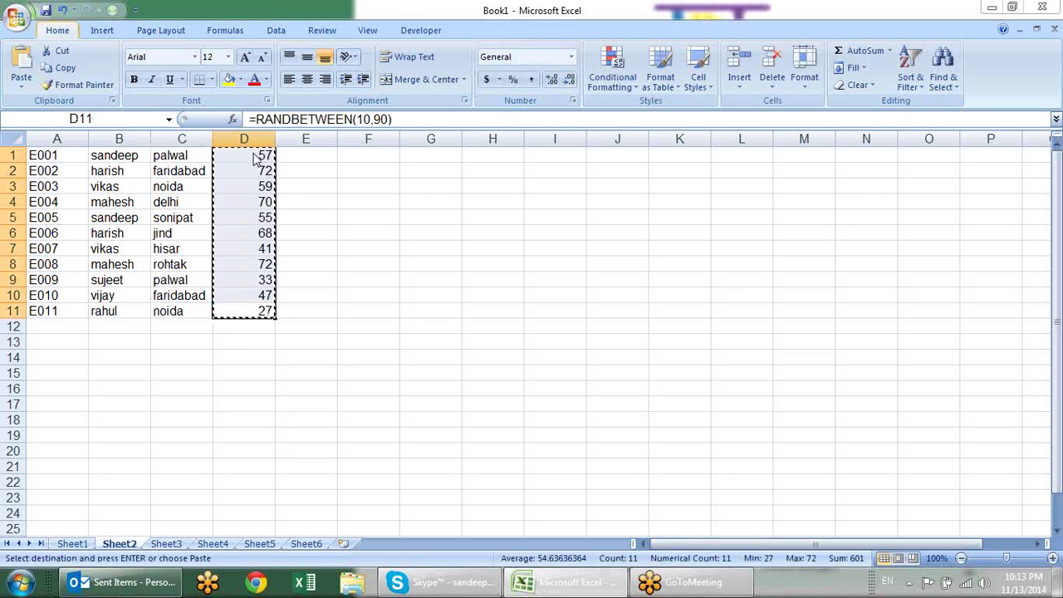
Paste D1:D11 back as values only to fix the random numbers
key(s)
key(v)
key(Return)
key(Escape)
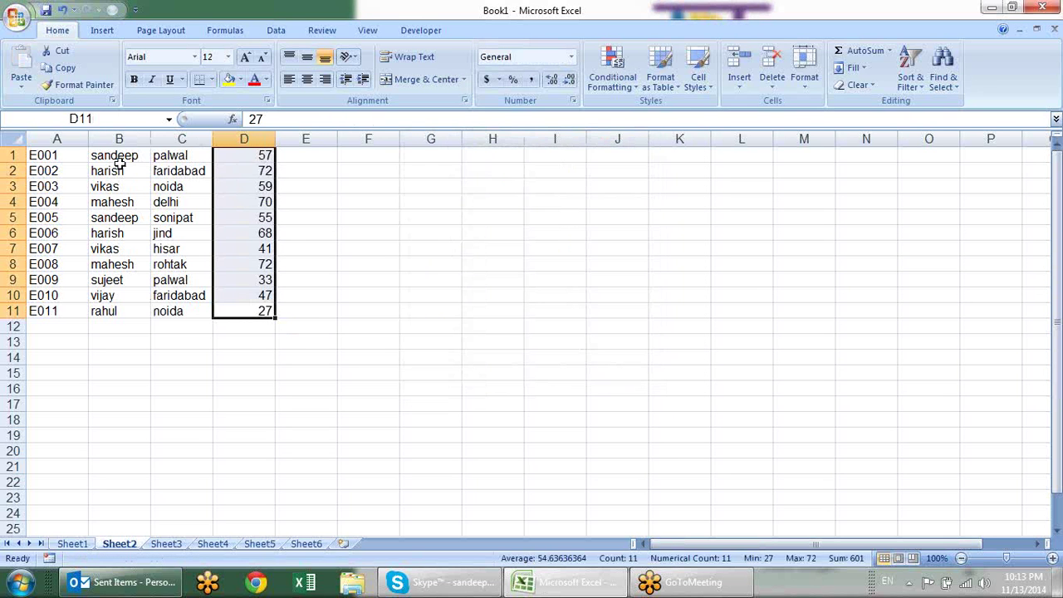
Copy the IDs from A2, A5 and A8 into H1:H3
click(75, 171)
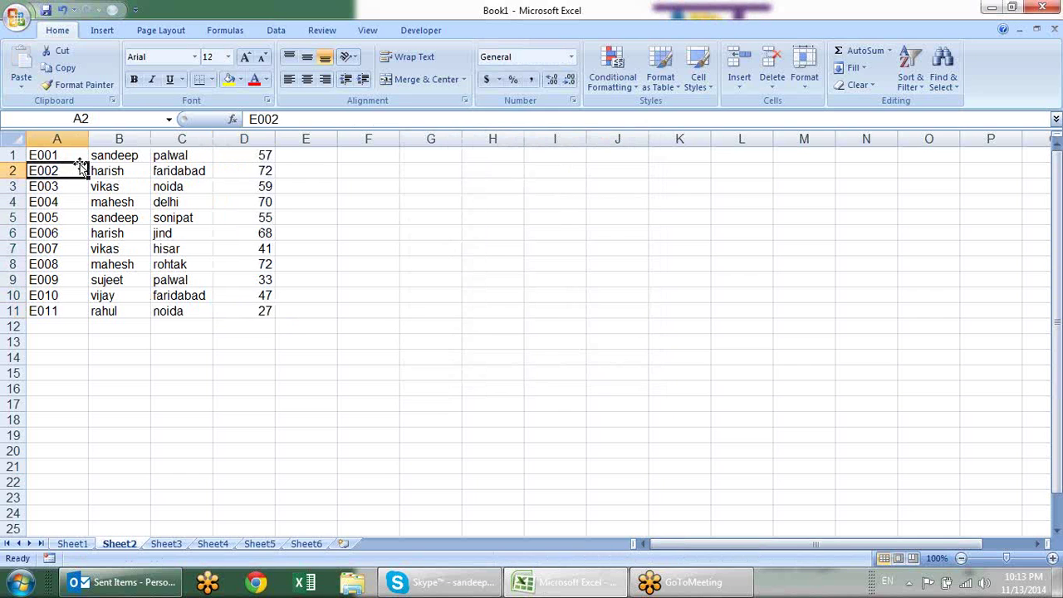
ctrl+click(58, 218)
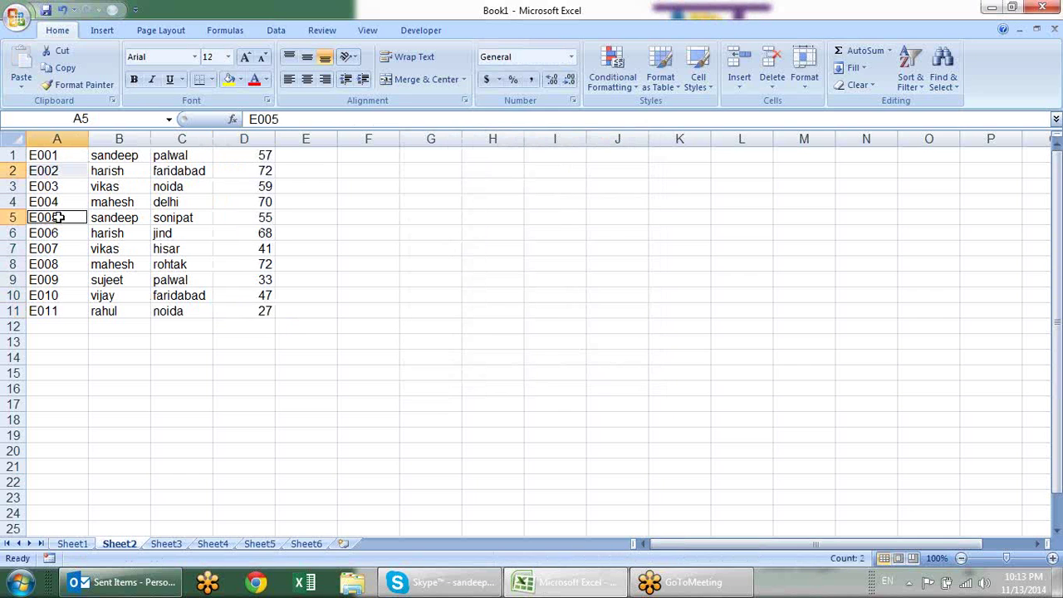
ctrl+click(48, 261)
key(ctrl+c)
click(489, 158)
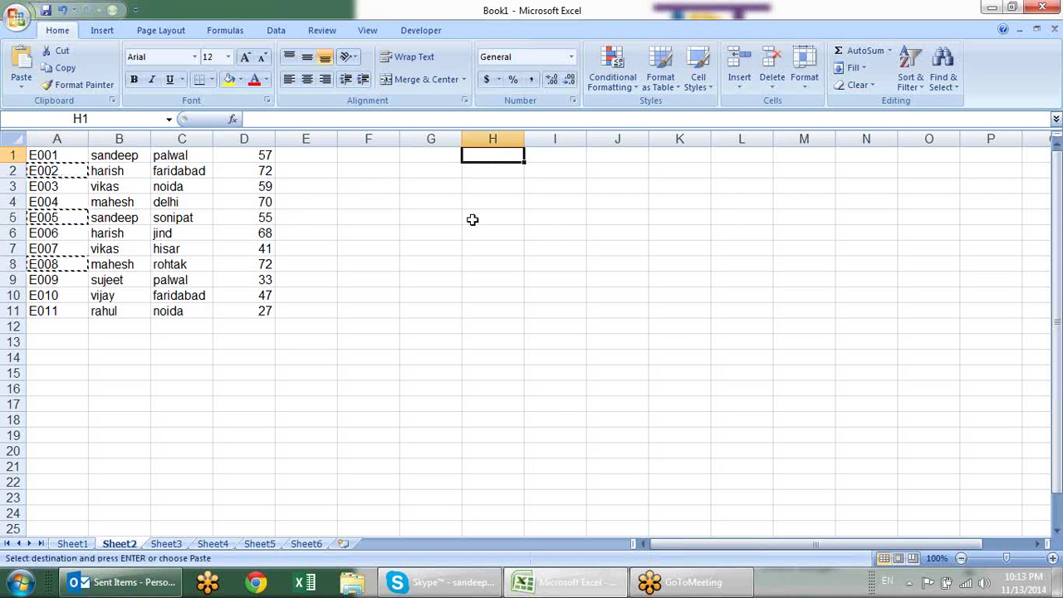
key(ctrl+v)
click(549, 154)
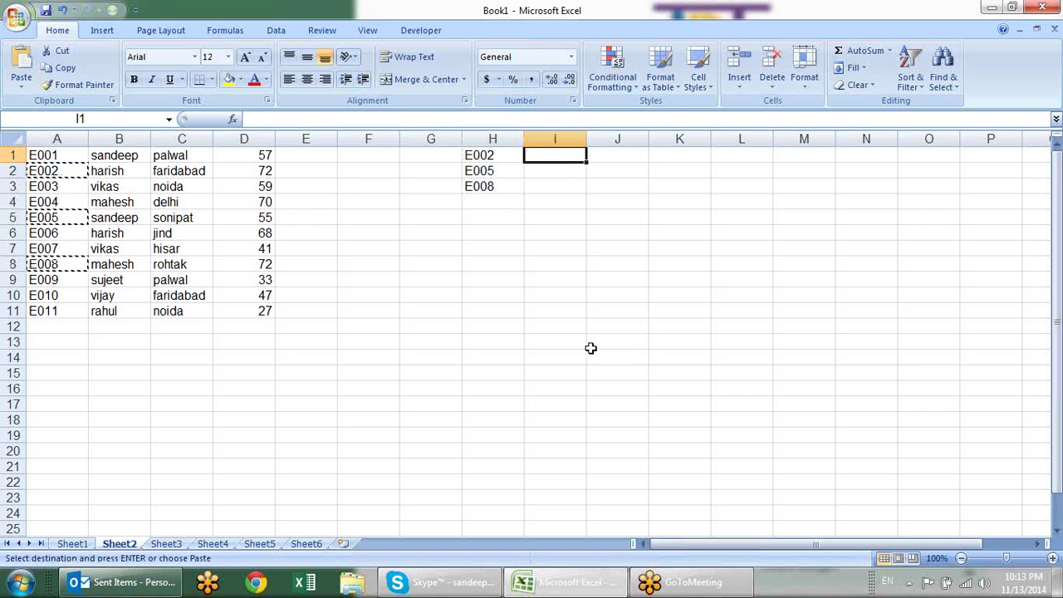
Type =VLOOKUP($H1,$A:$D,{2,3,4},0) into cell I1
text(=v)
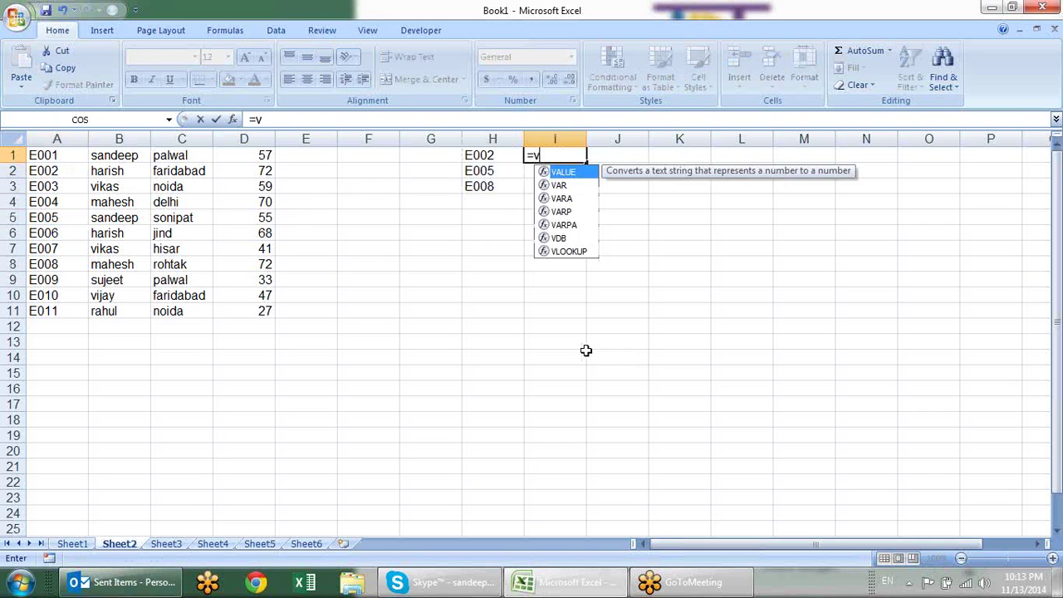
text(l)
key(Tab)
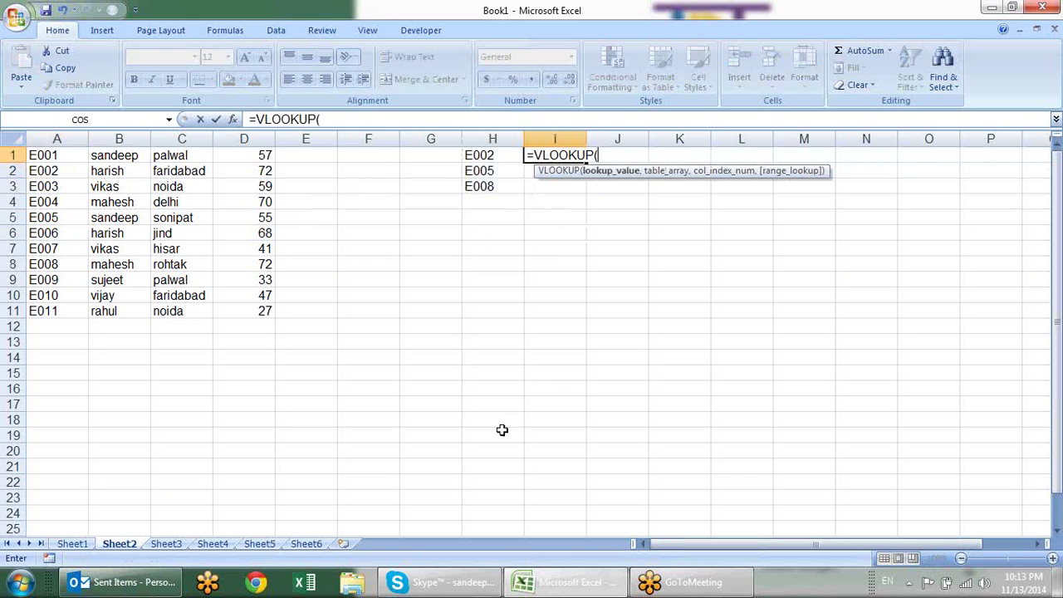
click(493, 154)
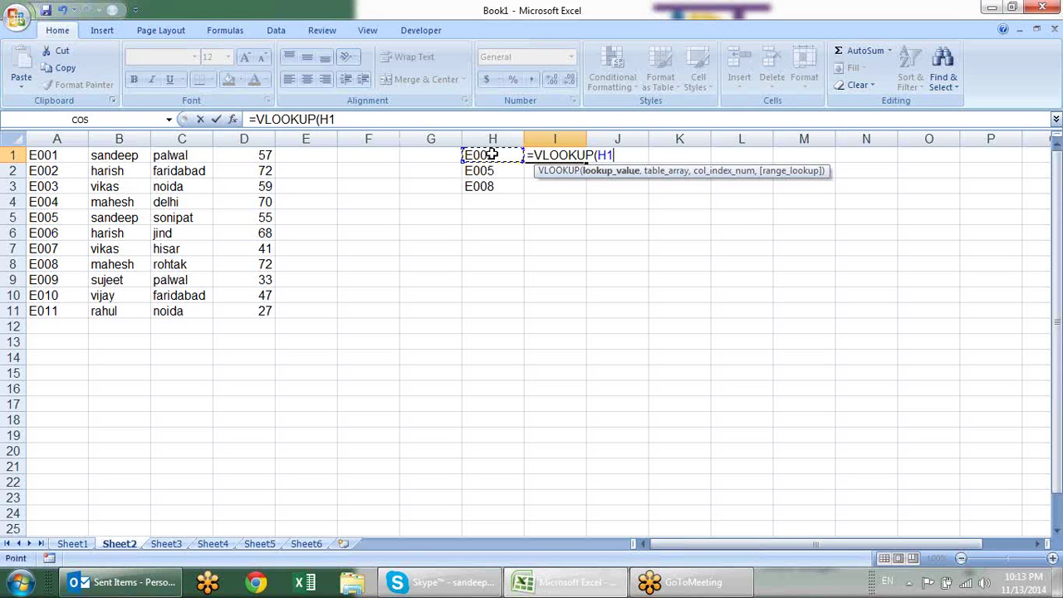
key(F4)
key(F4)
key(F4)
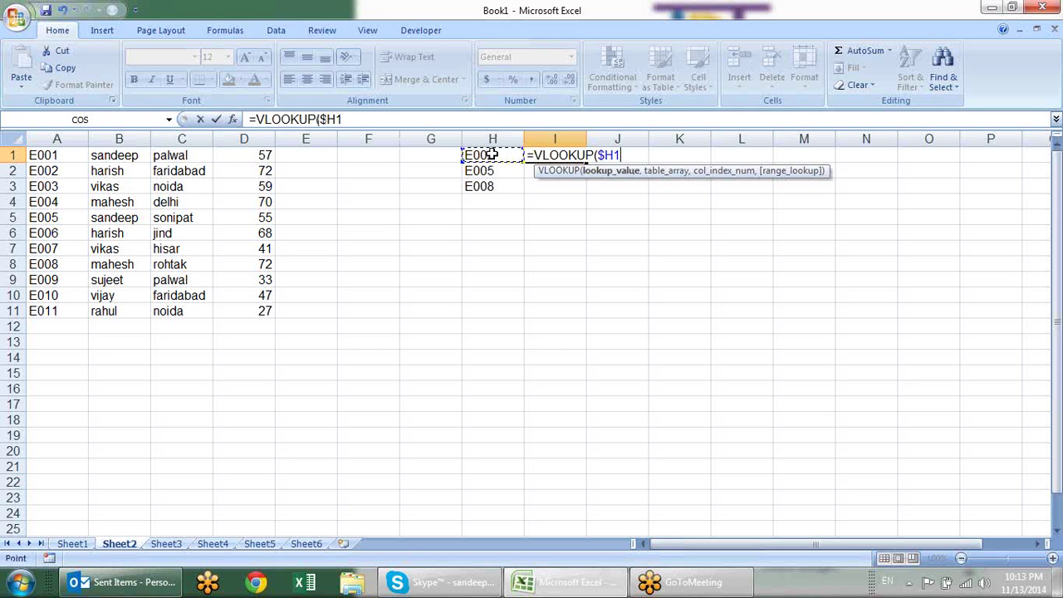
text(,)
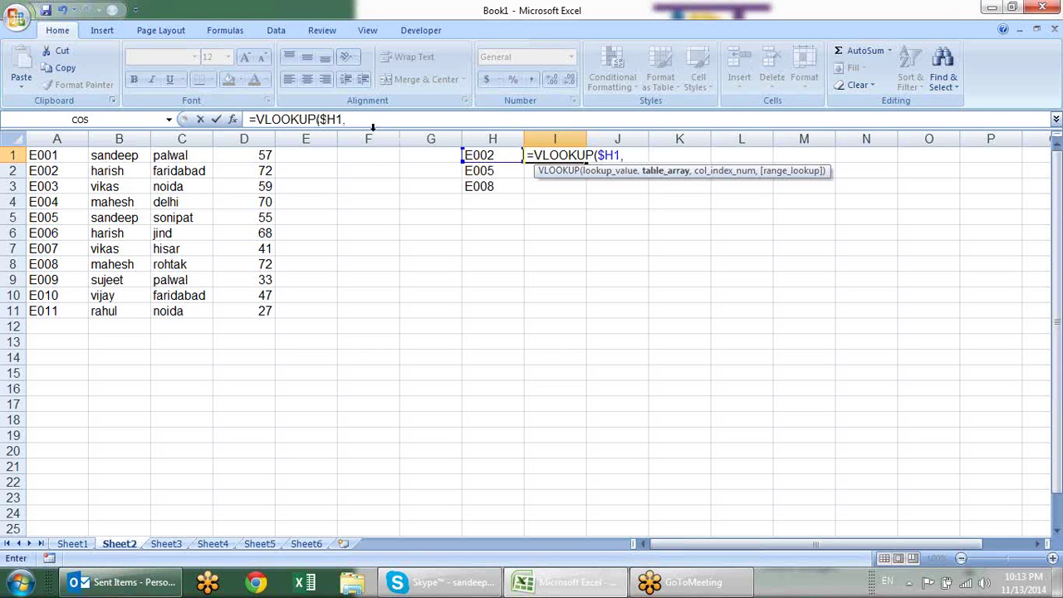
click(73, 134)
drag(73, 130, 249, 134)
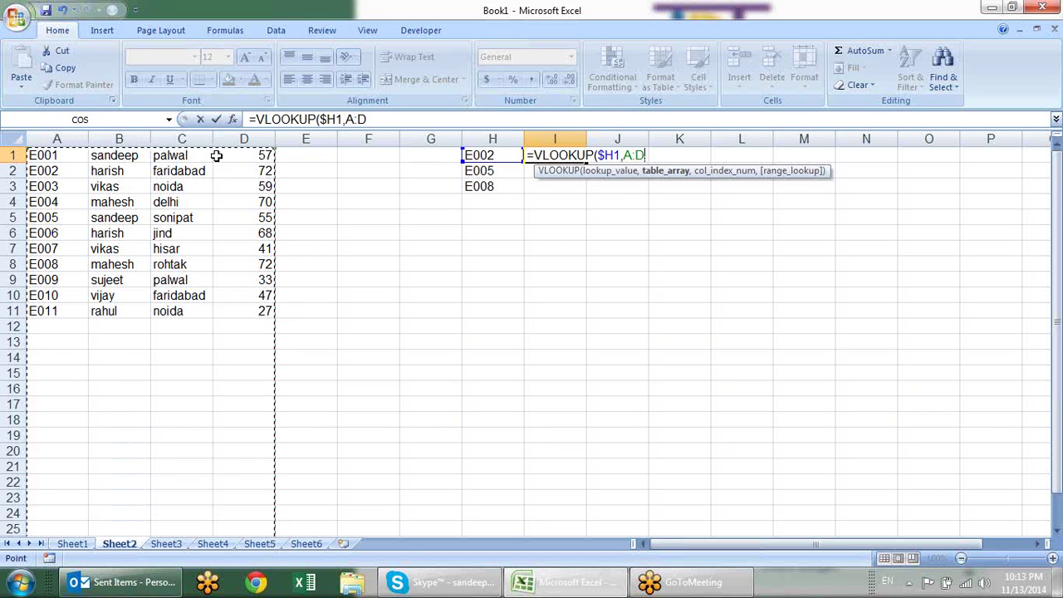
key(F4)
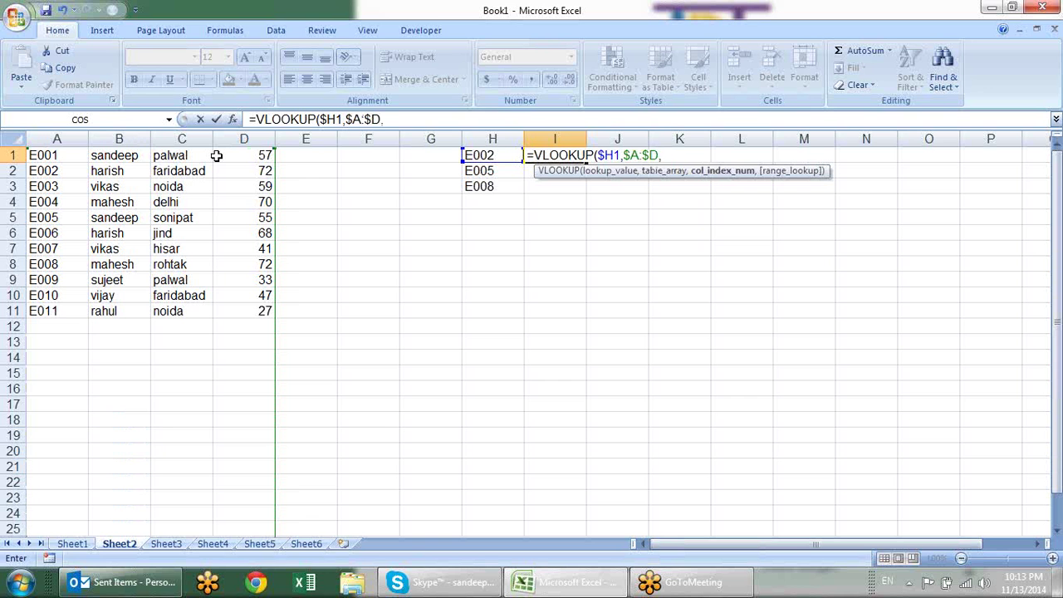
text({)
text(2,3)
text(,4)
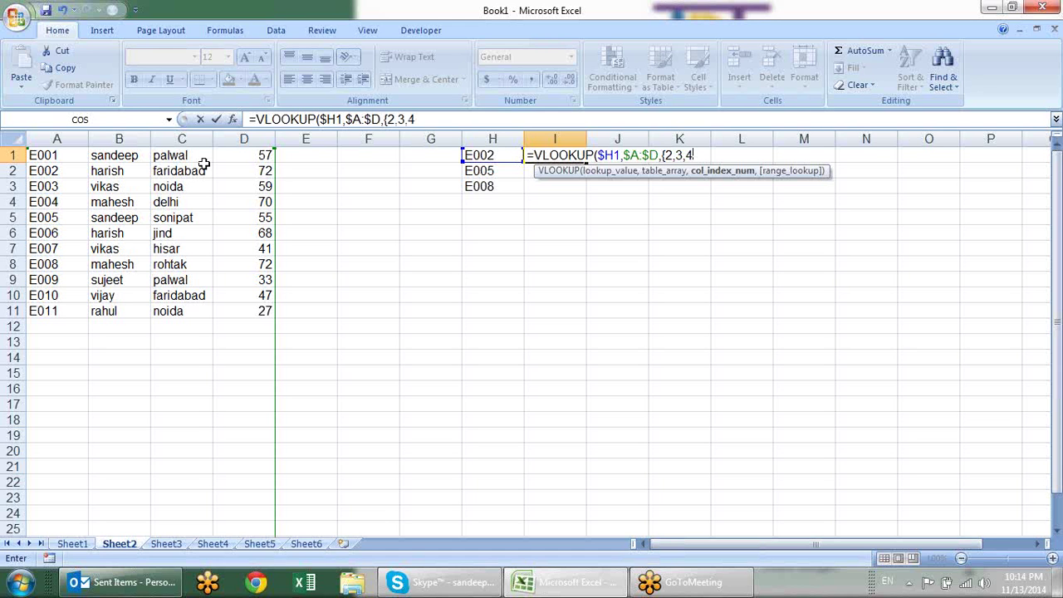
text(},)
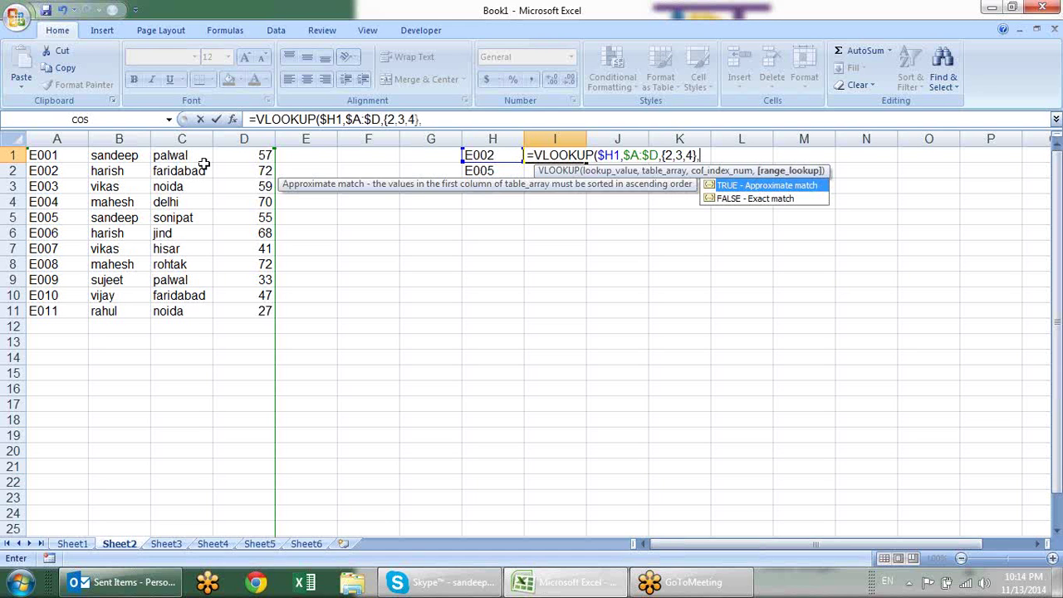
text(0)
text())
Commit the VLOOKUP, try it as an array over I1:K3, then undo that
key(Return)
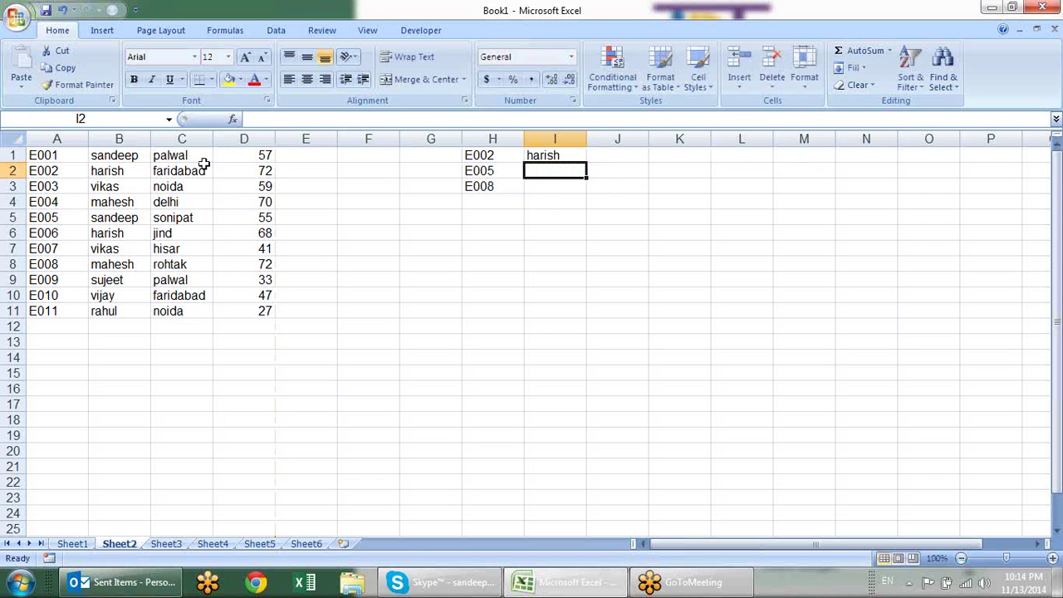
drag(571, 157, 681, 189)
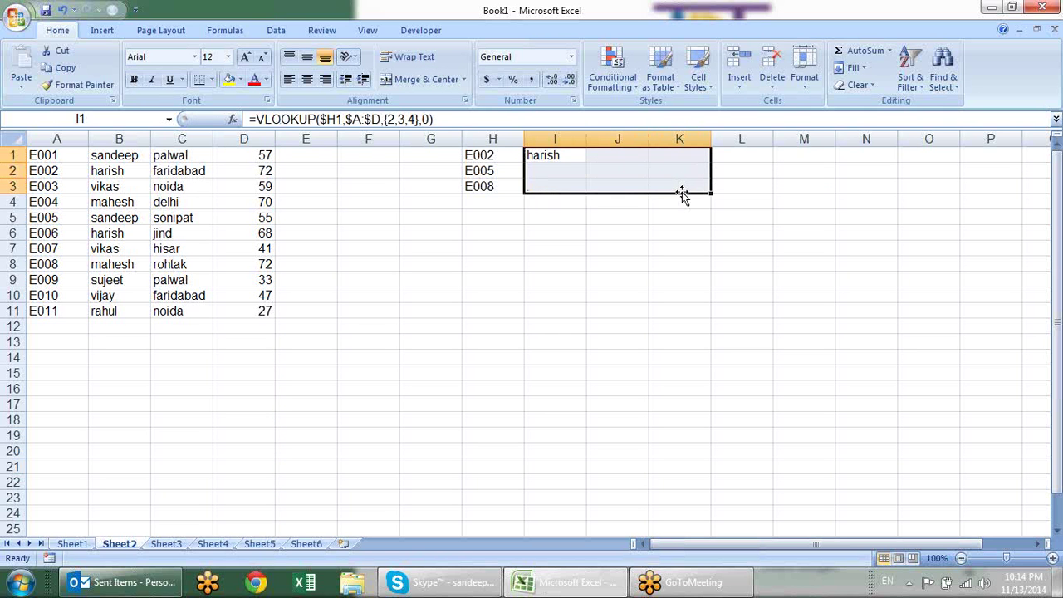
key(F2)
key(ctrl+shift+Return)
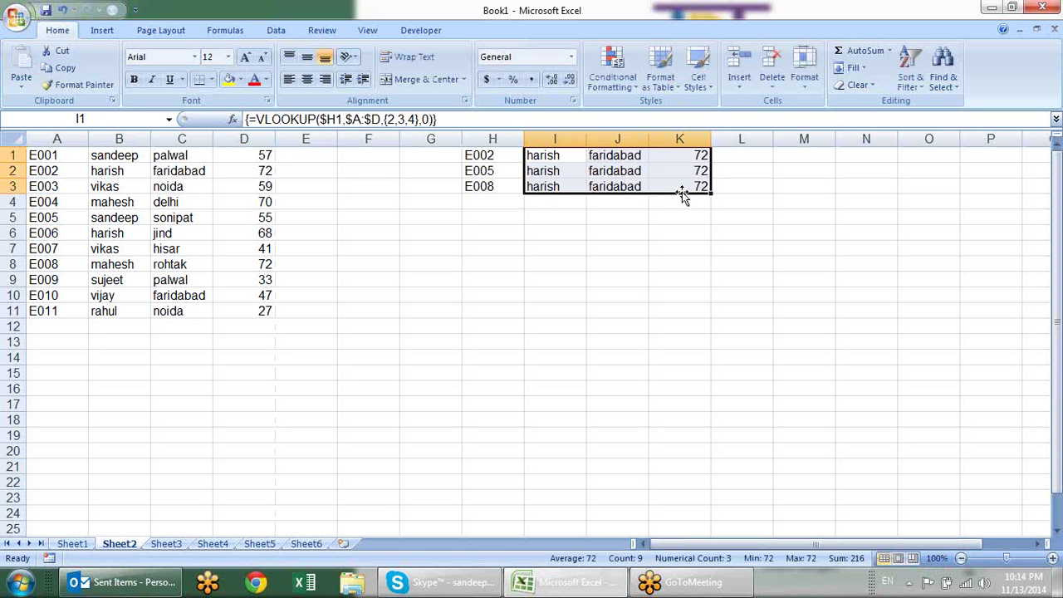
key(ctrl+z)
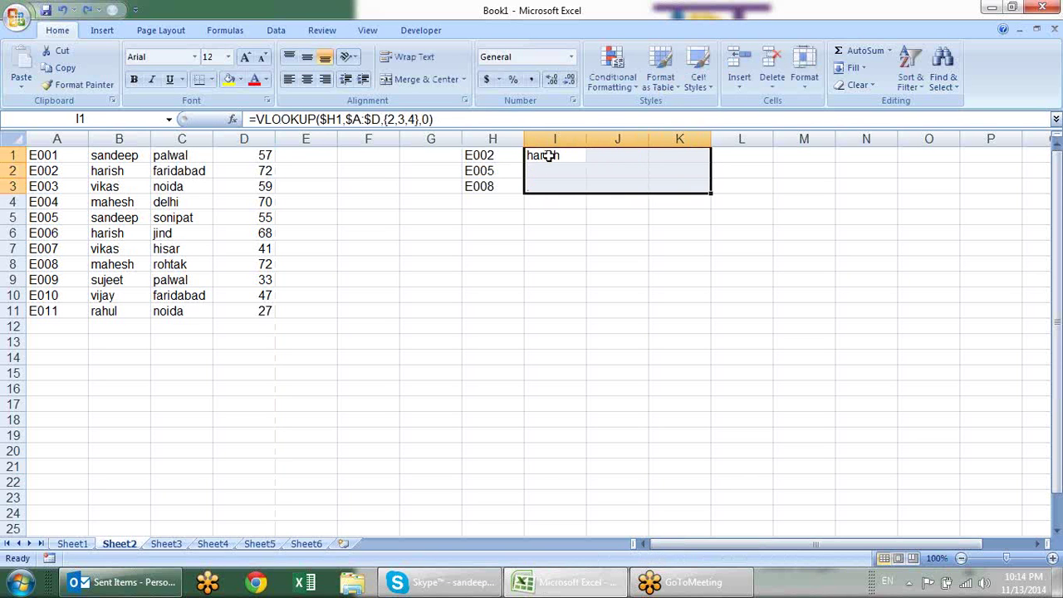
Enter the VLOOKUP as an array across I1:K1 and fill it down to row 3
mouse_move(546, 158)
mouse_down()
mouse_move(712, 166)
mouse_move(694, 151)
mouse_up()
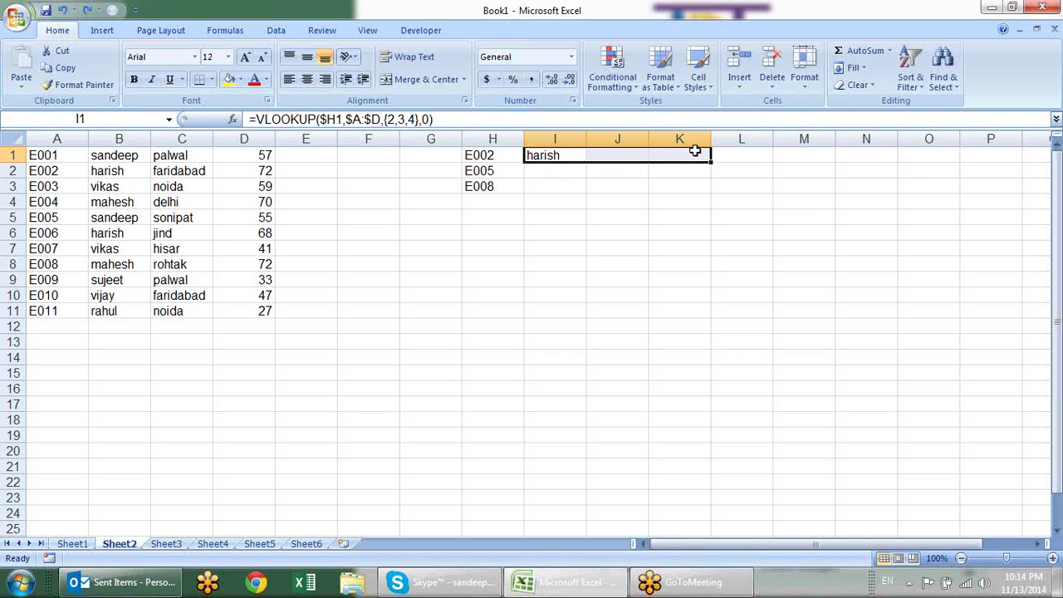
key(F2)
key(ctrl+shift+Return)
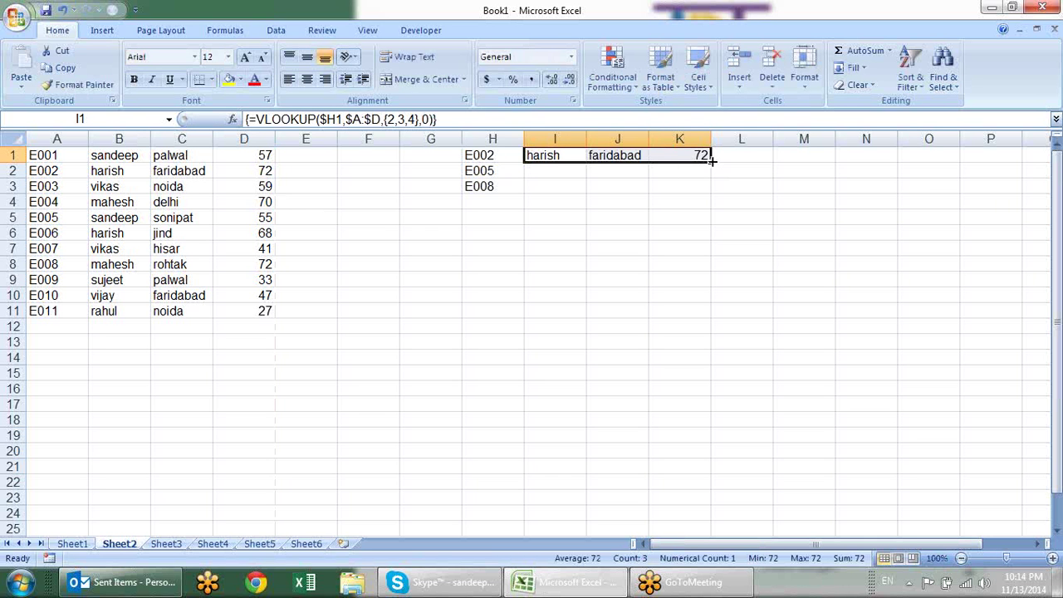
drag(711, 161, 711, 193)
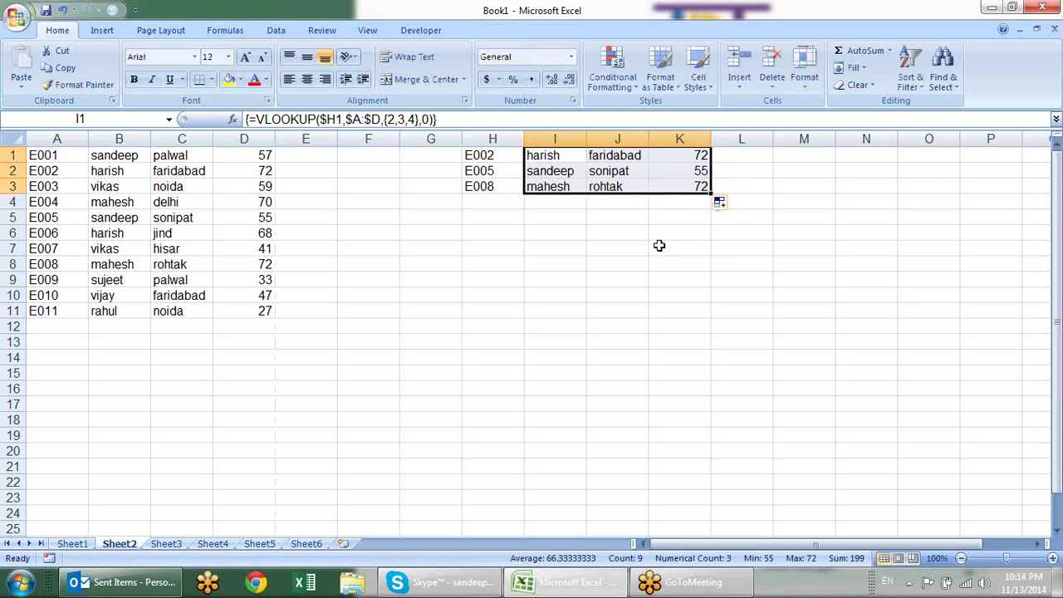
click(659, 246)
click(579, 187)
click(565, 158)
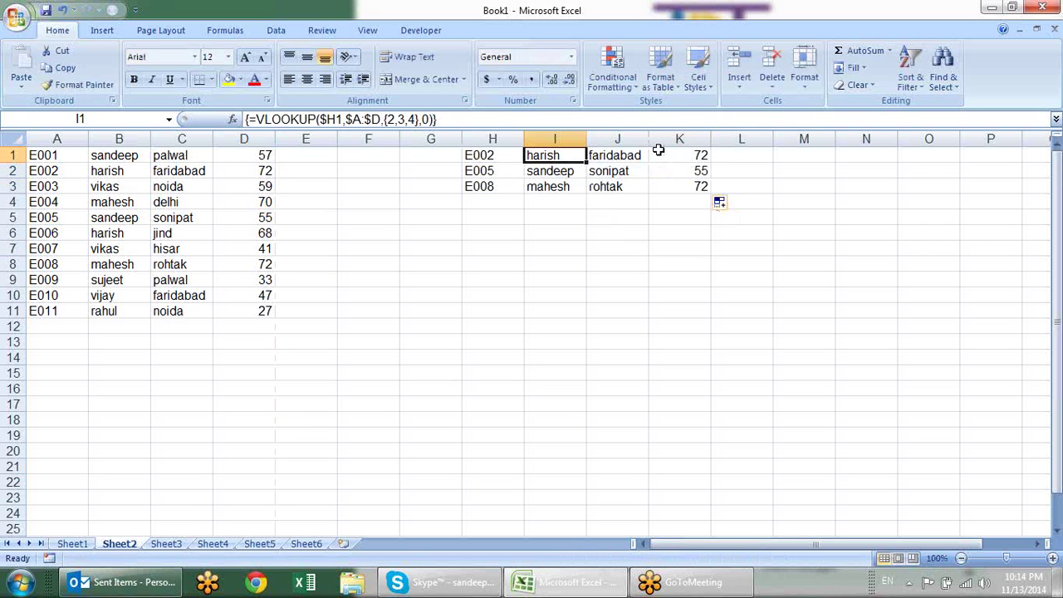
click(644, 155)
click(610, 166)
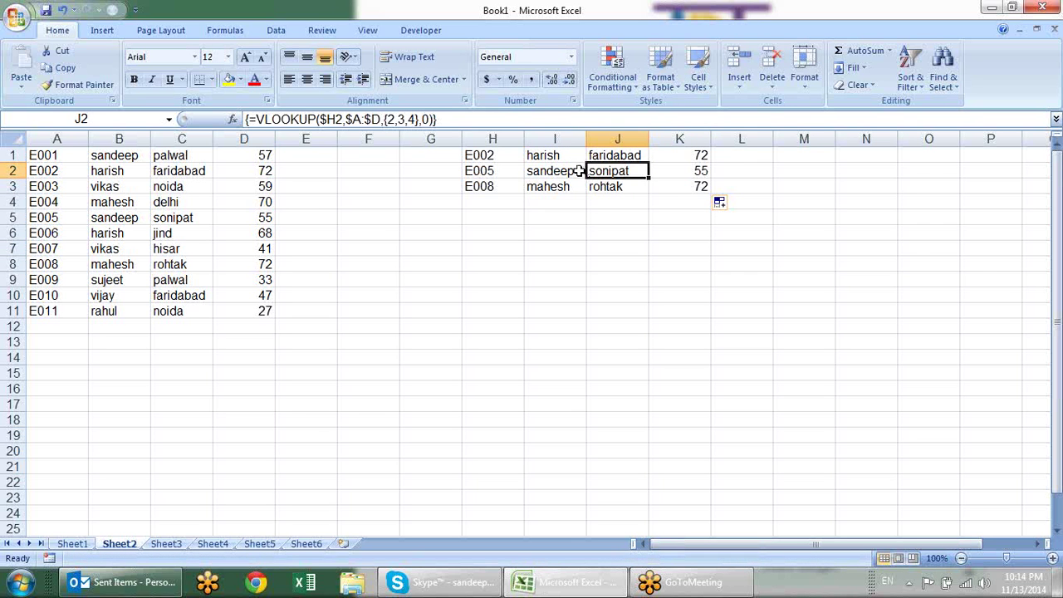
click(577, 169)
click(577, 155)
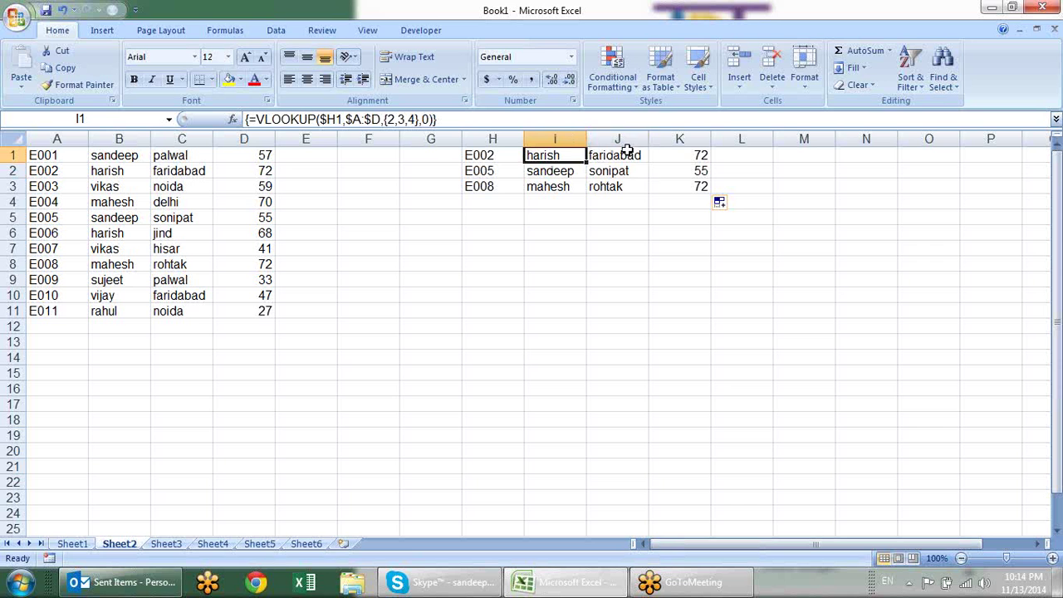
click(598, 155)
click(558, 156)
key(Delete)
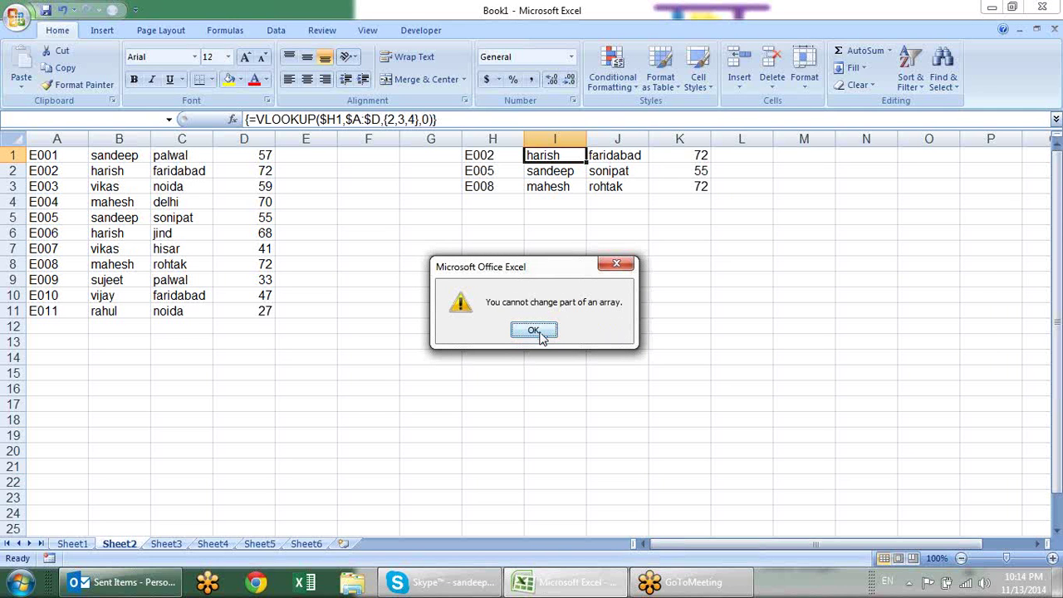
click(534, 330)
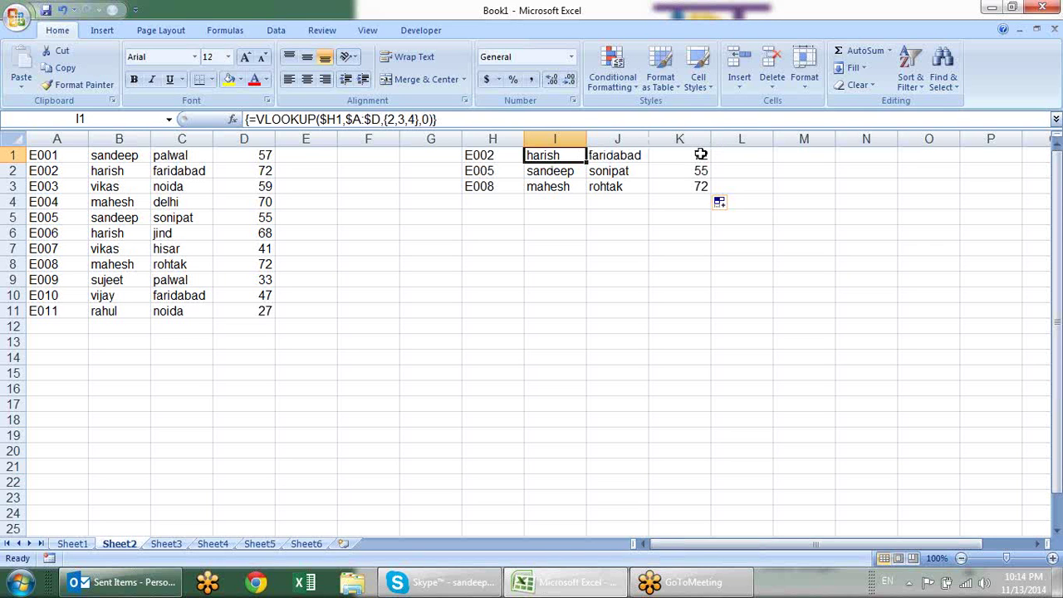
drag(700, 155, 552, 155)
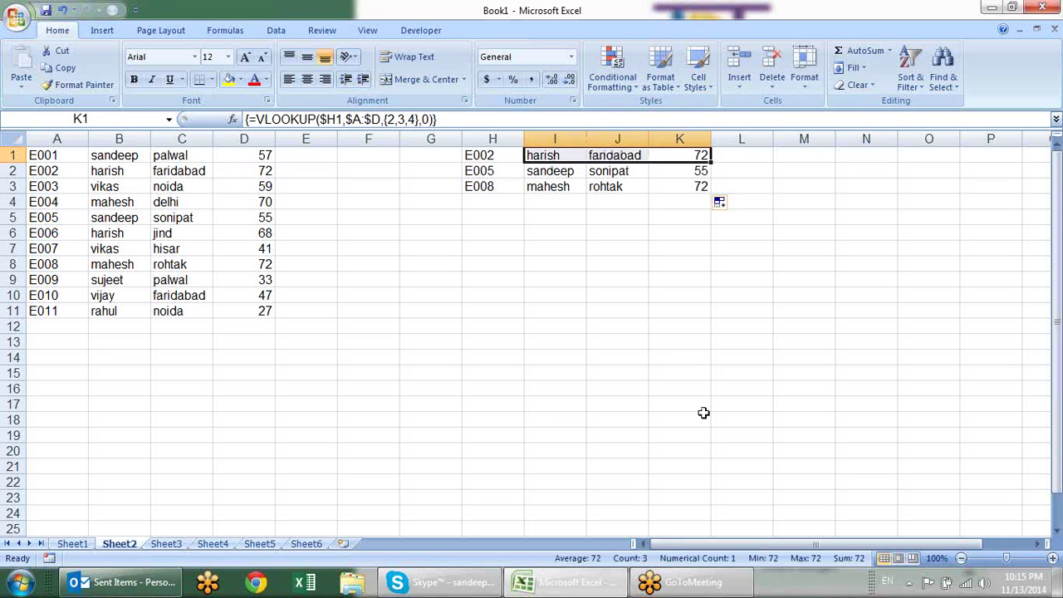
key(Delete)
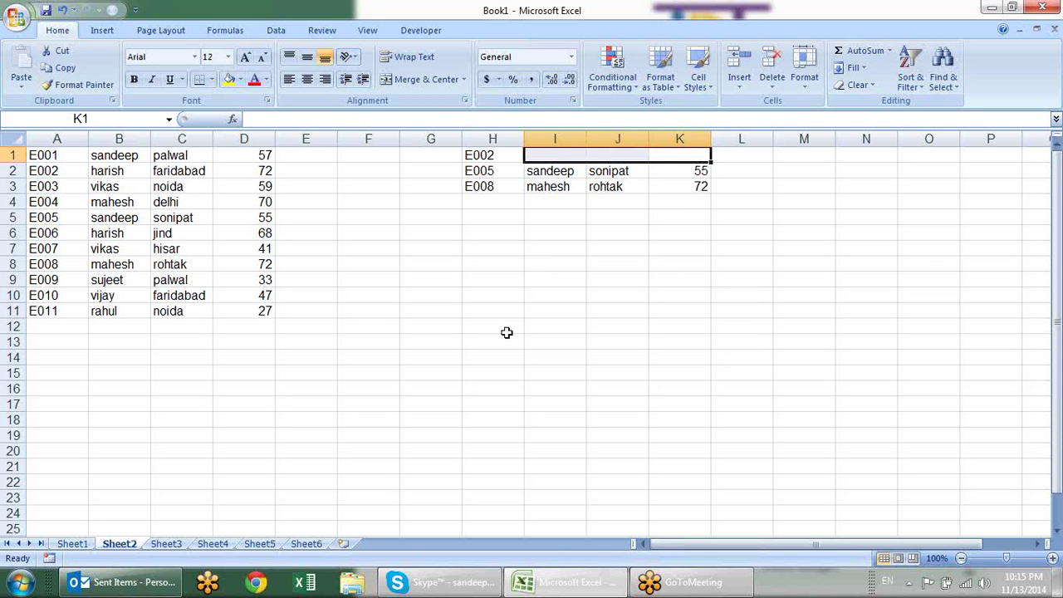
key(ctrl+shift+Return)
click(700, 303)
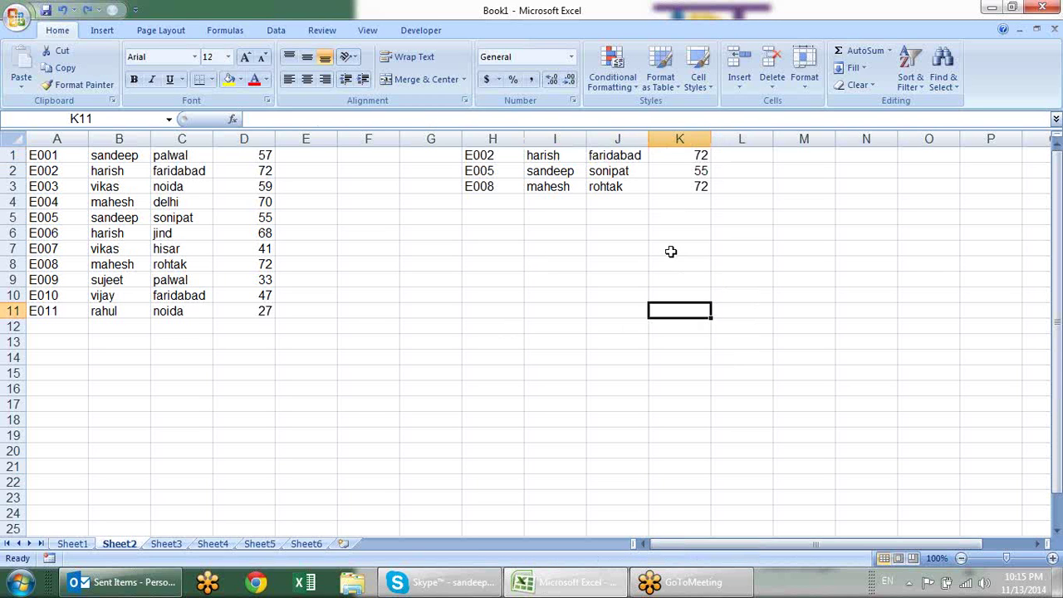
click(631, 168)
key(Delete)
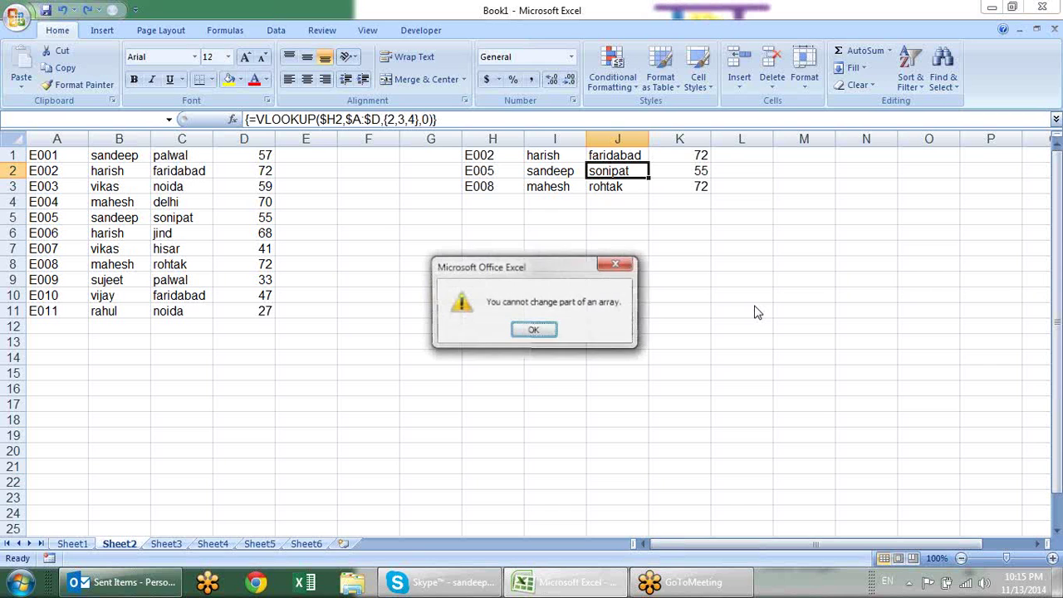
click(535, 331)
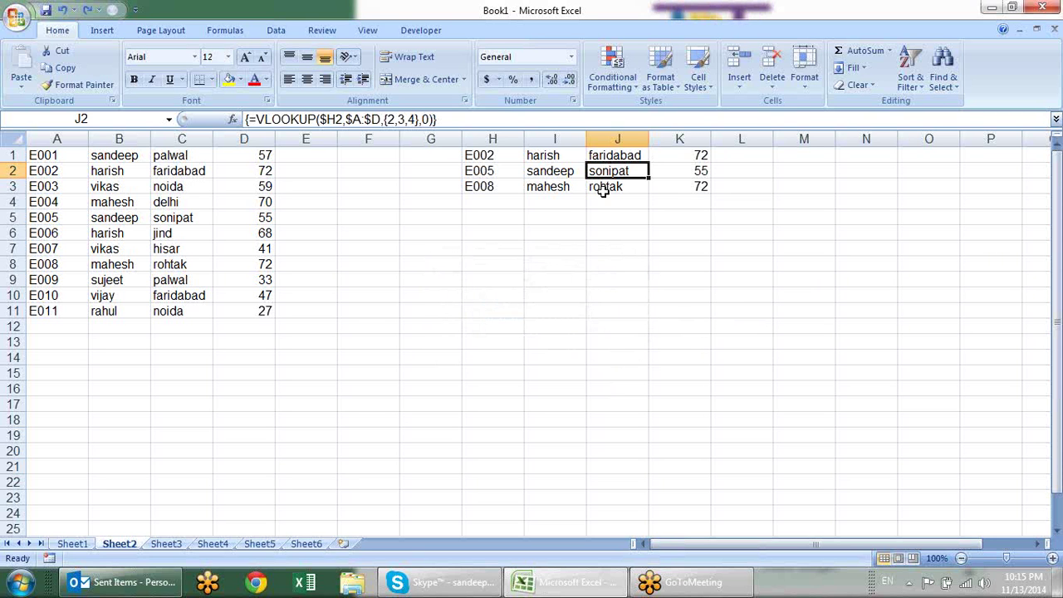
click(660, 186)
click(671, 173)
click(619, 182)
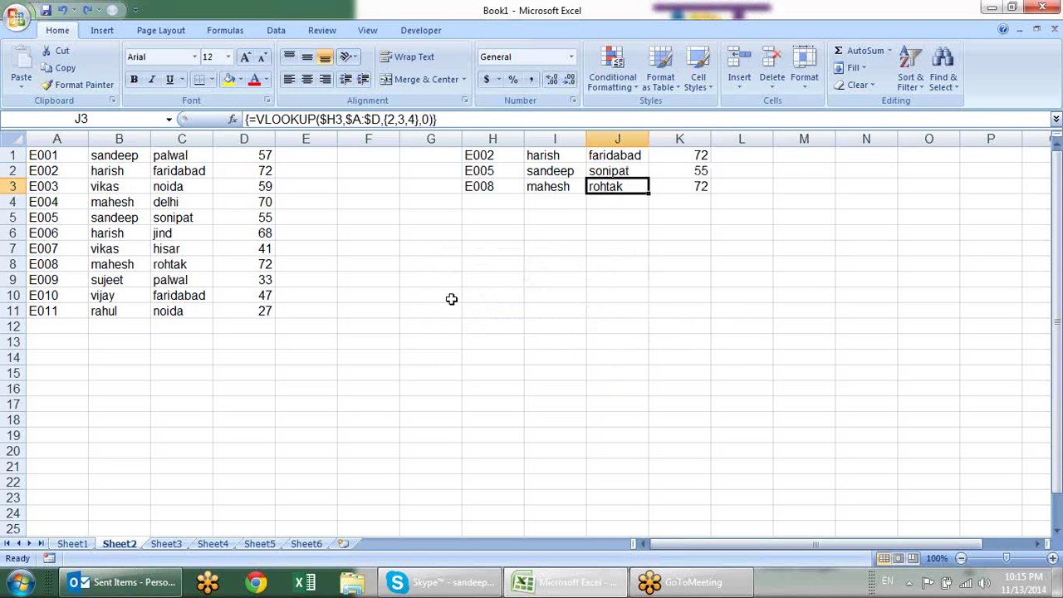
click(72, 544)
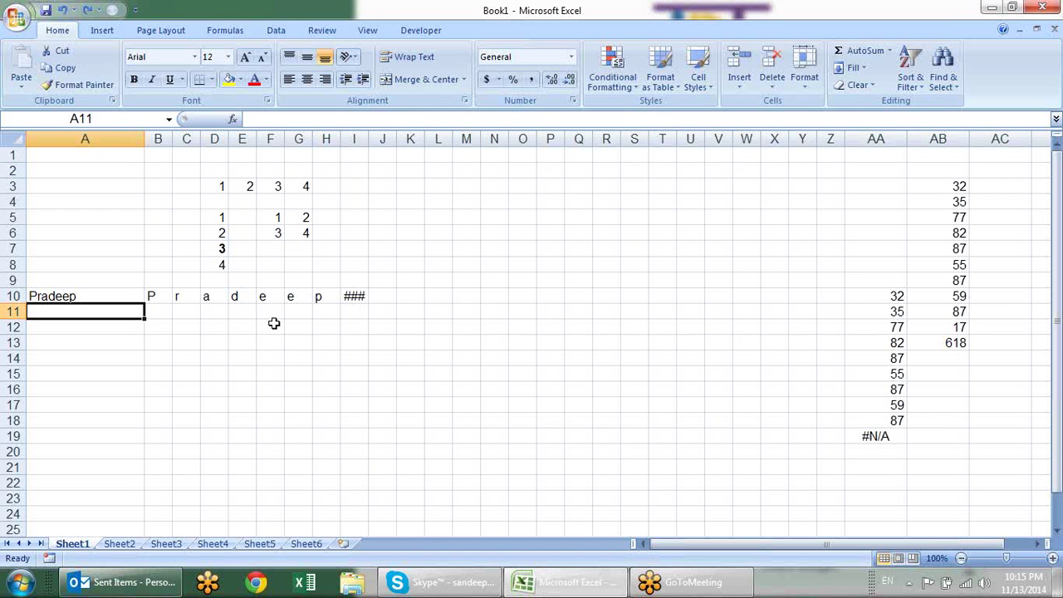
Check the MID array formula in B10, then select B11:I11
click(158, 296)
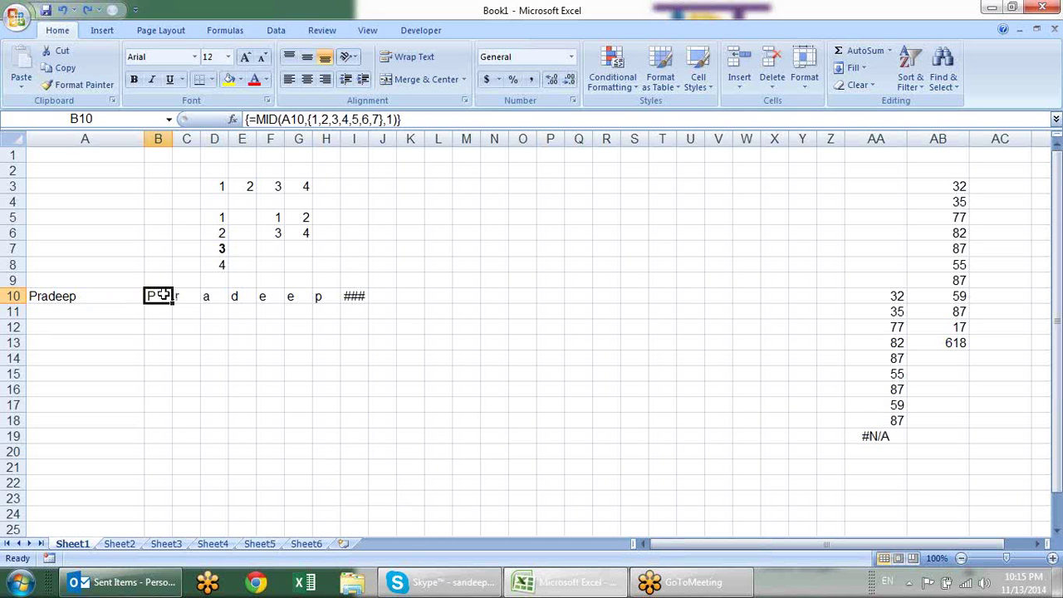
drag(151, 309, 358, 310)
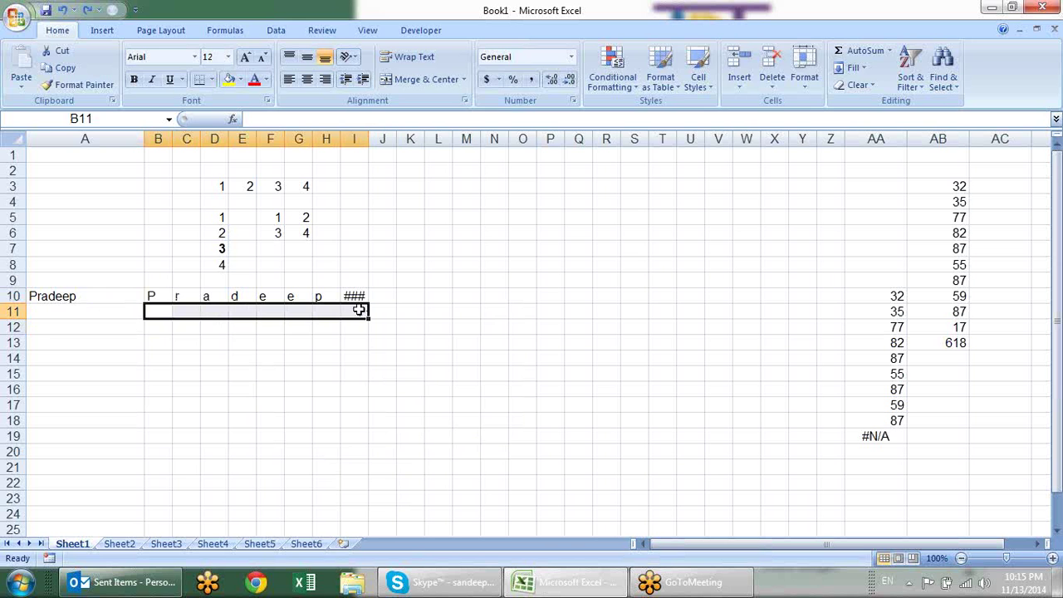
Enter {=MID(A10,COLUMN(1:7),1)} as an array formula across row 11
text(=mid)
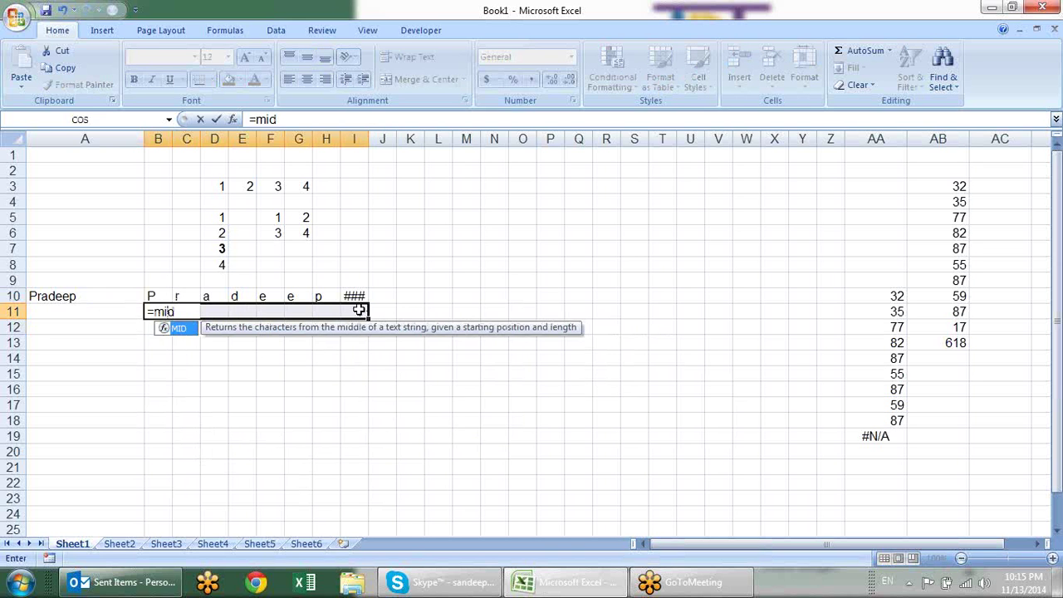
key(Tab)
click(75, 295)
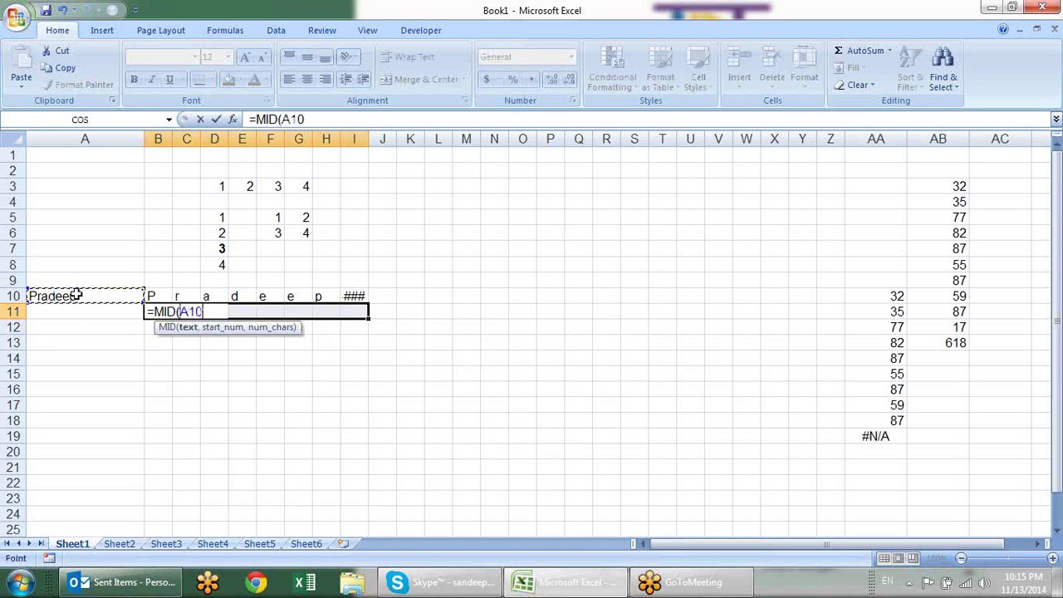
text(,)
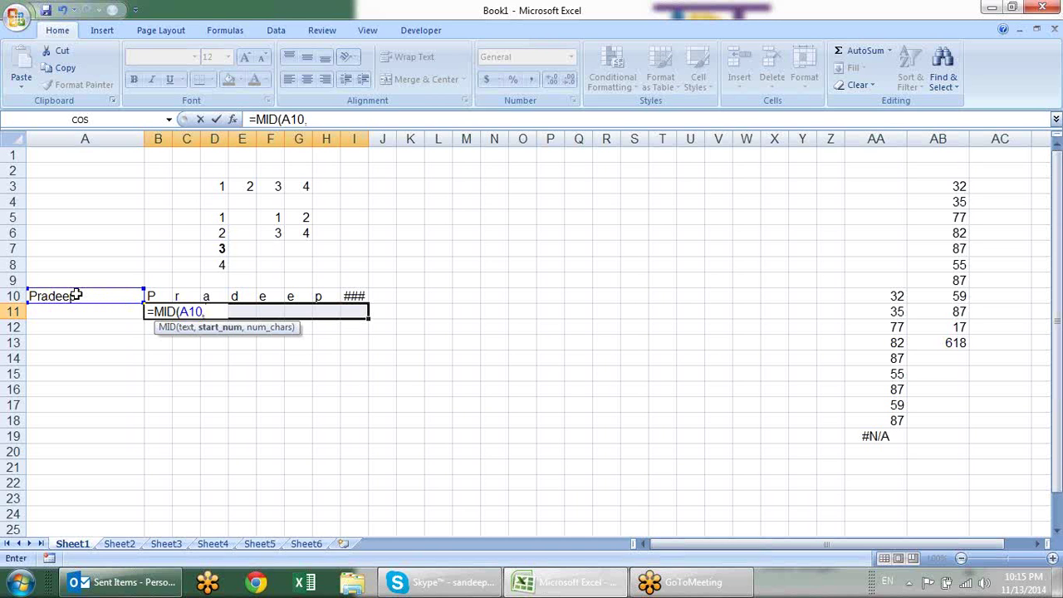
text(row)
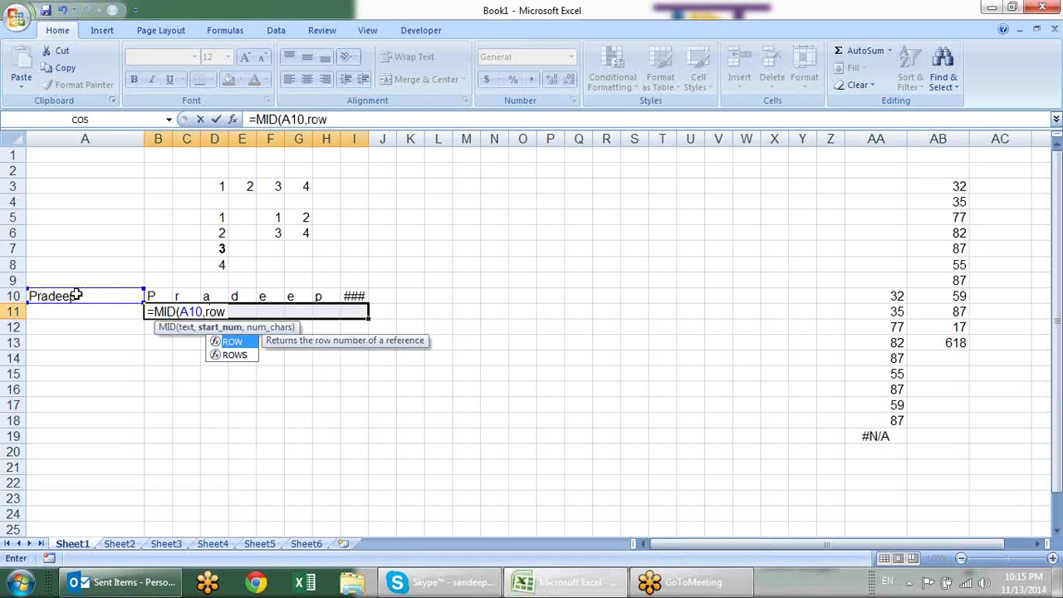
key(Tab)
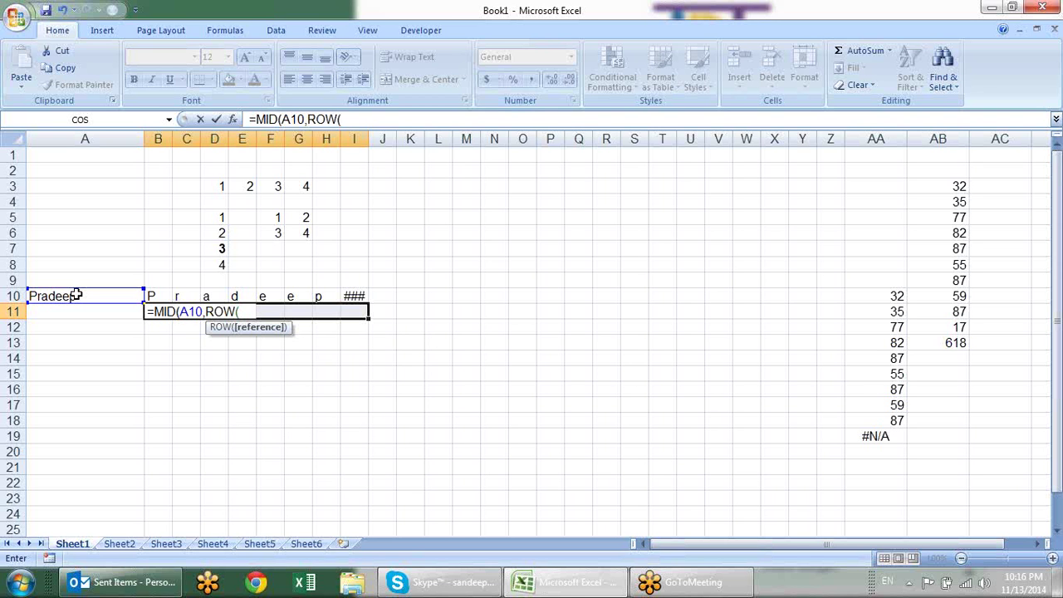
key(BackSpace)
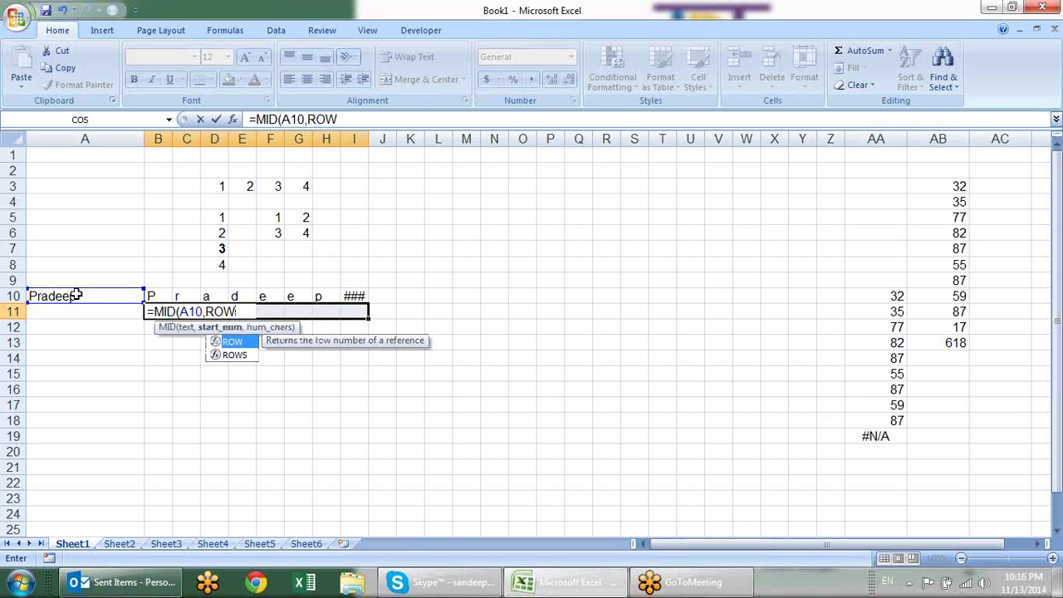
key(BackSpace)
key(BackSpace)
key(BackSpace)
text(co)
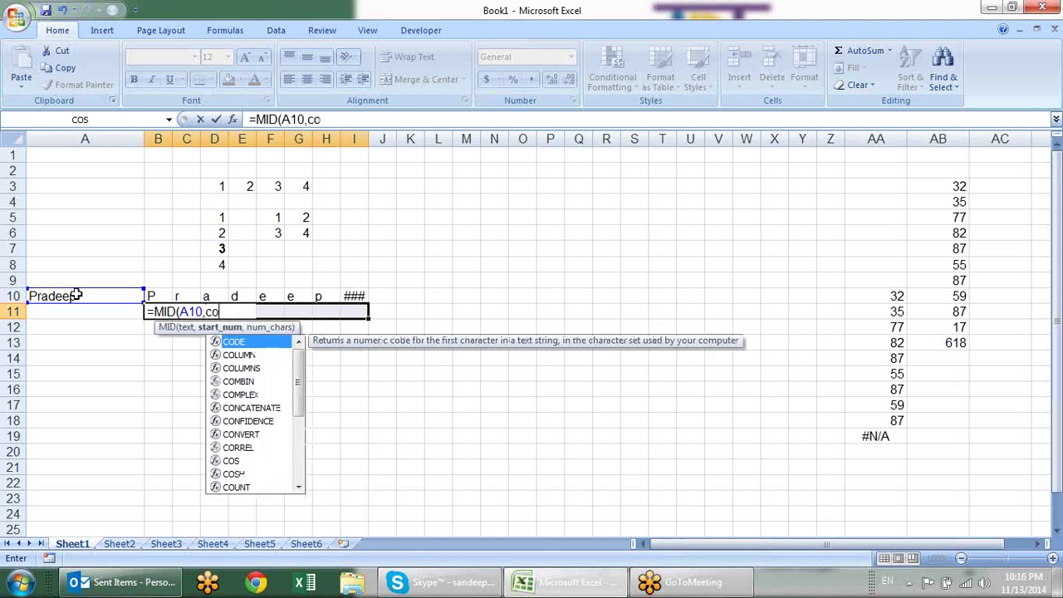
text(l)
key(Tab)
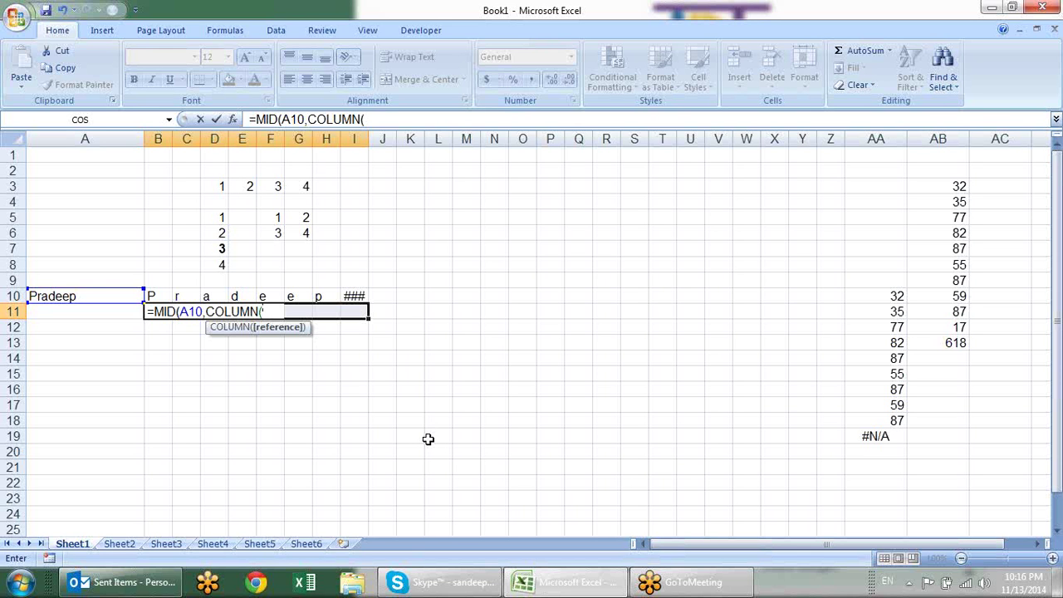
text(1)
text(:)
text(7)
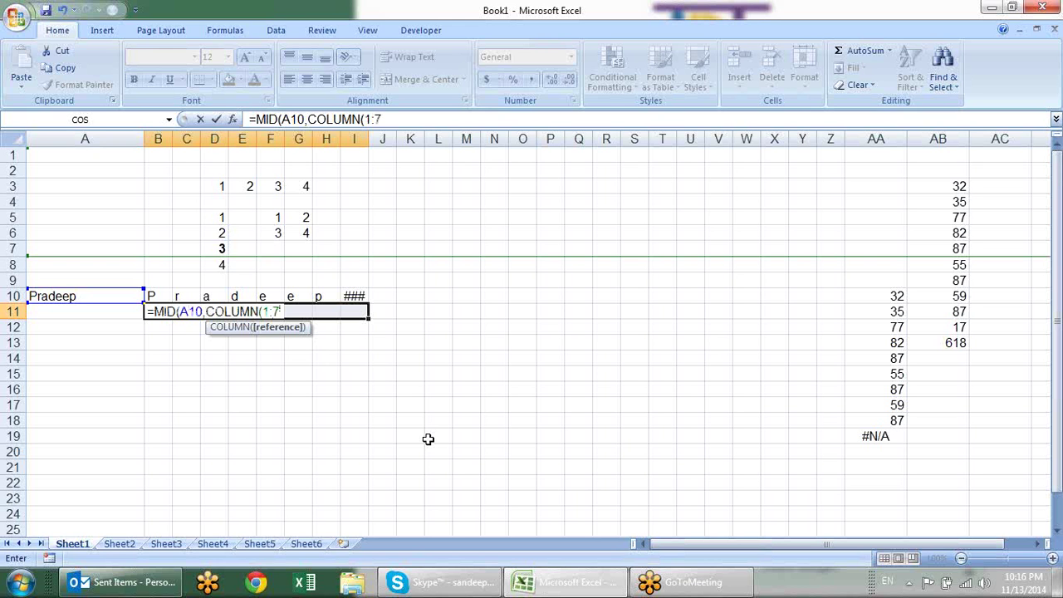
text())
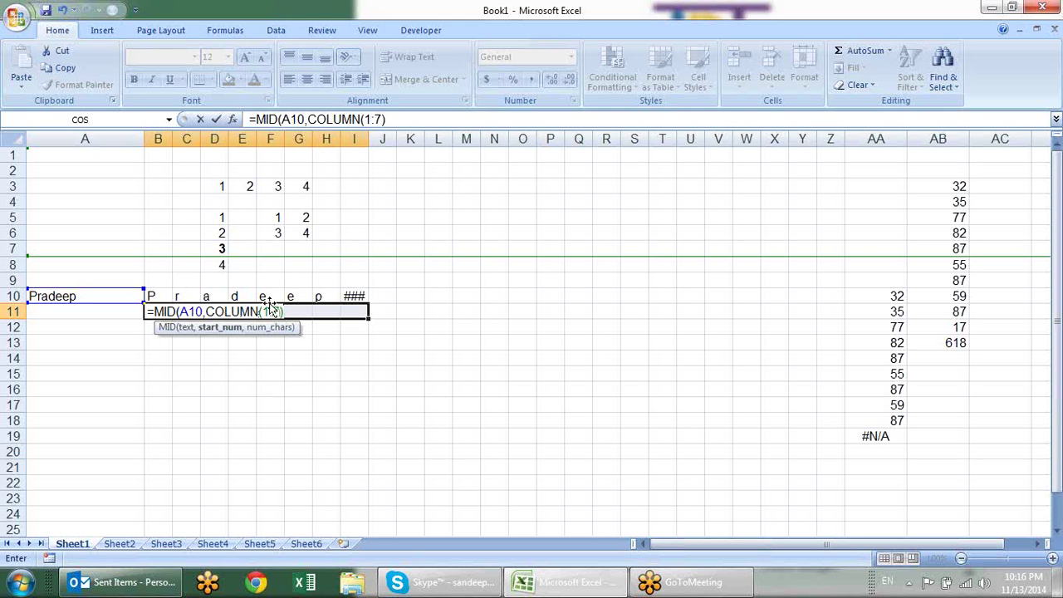
text(,)
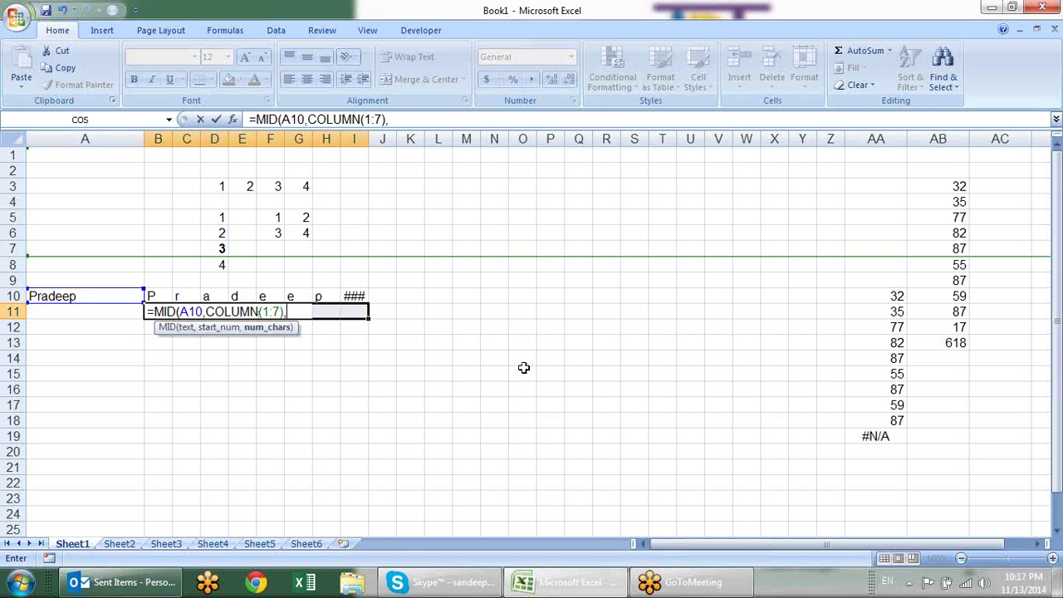
text(1)
text())
key(ctrl+shift+Return)
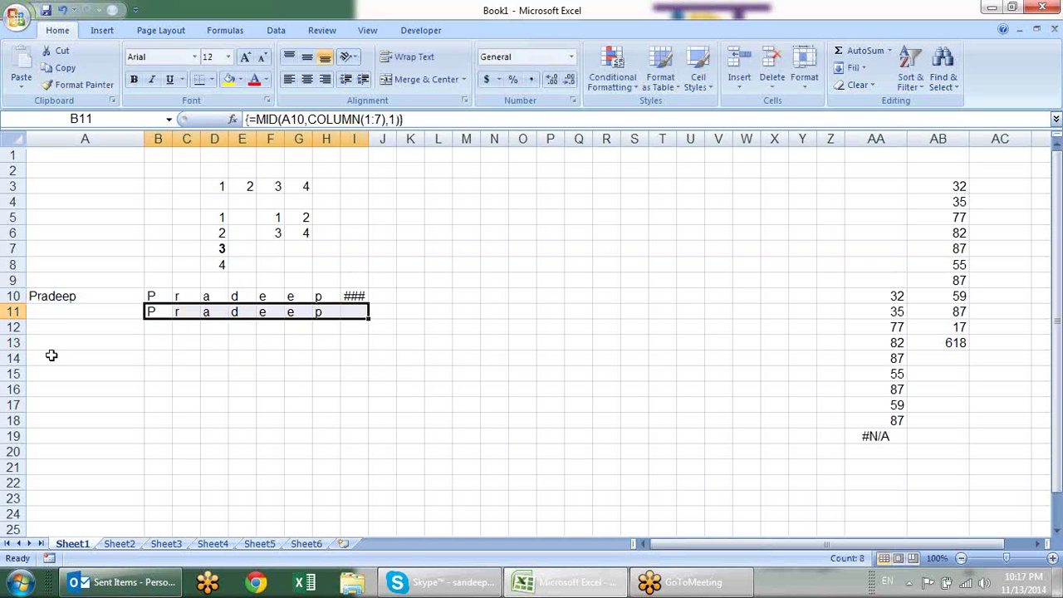
Replace the name in A10 with a new name
click(48, 306)
click(60, 296)
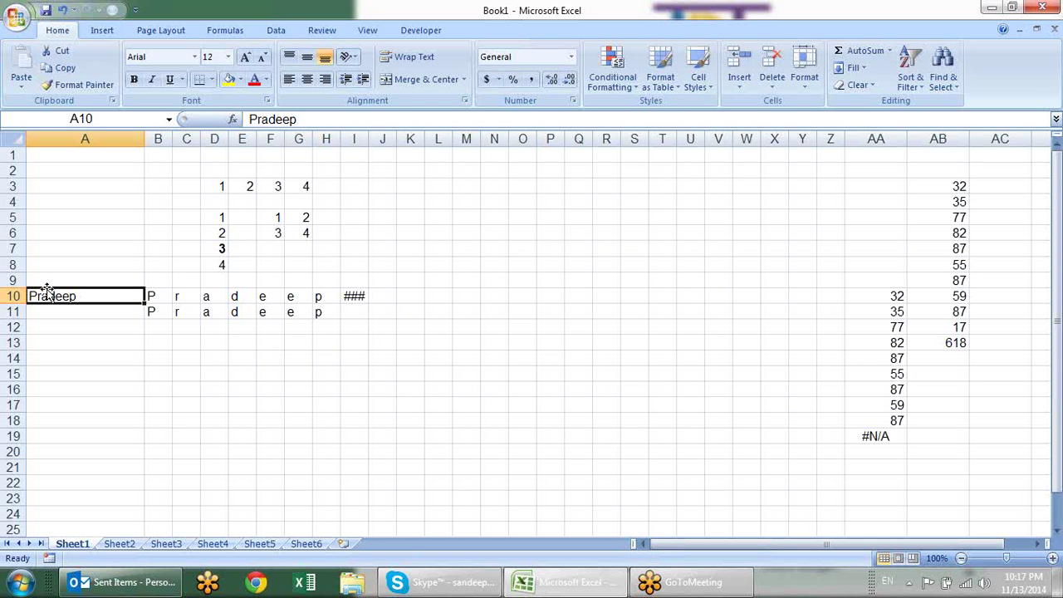
text(sandeep)
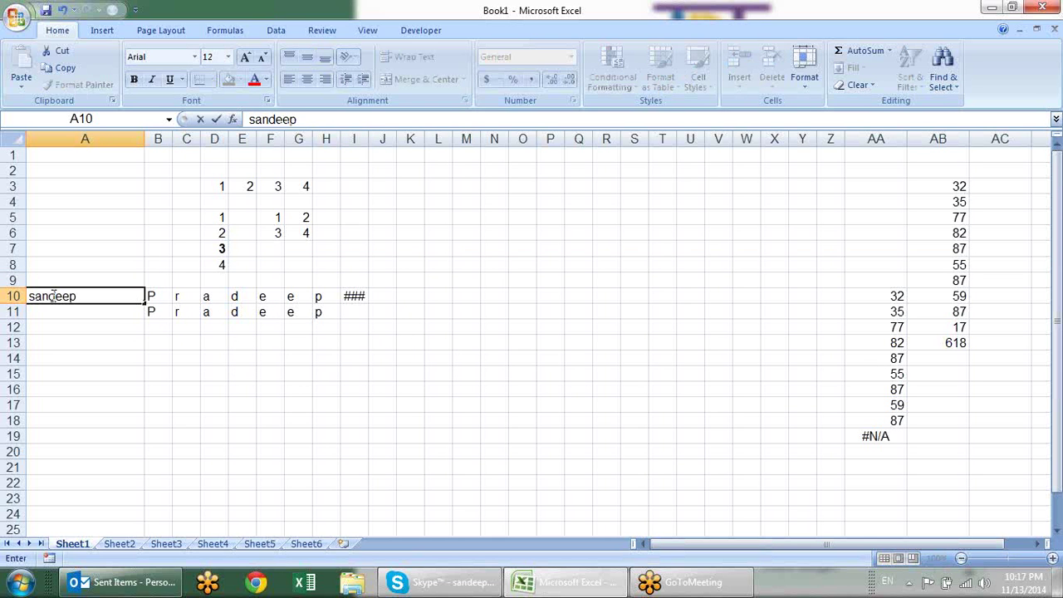
key(Return)
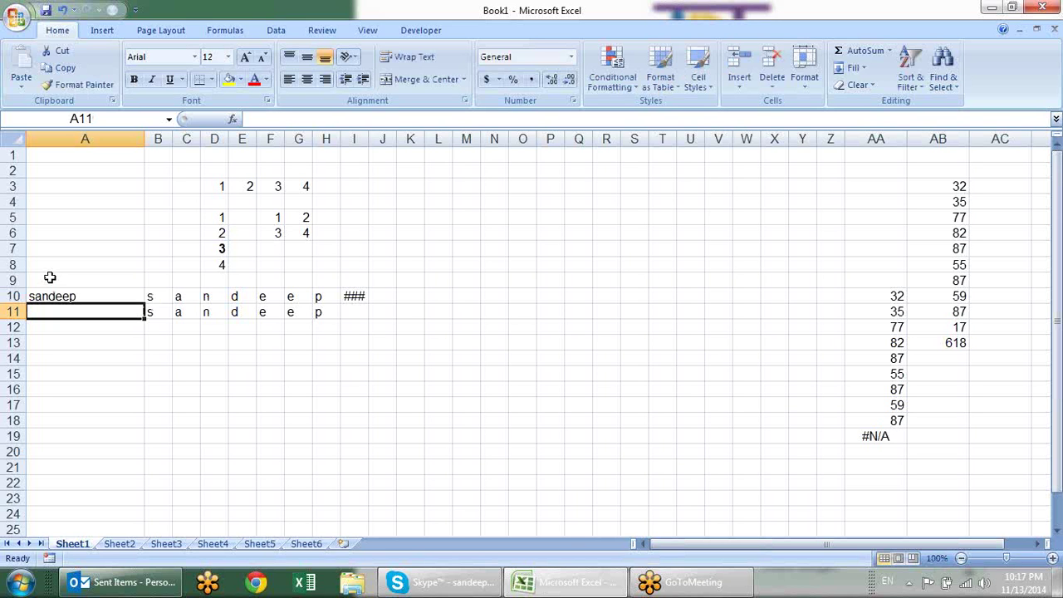
Select B11 and compare its MID array formula against the letters in row 10
click(154, 317)
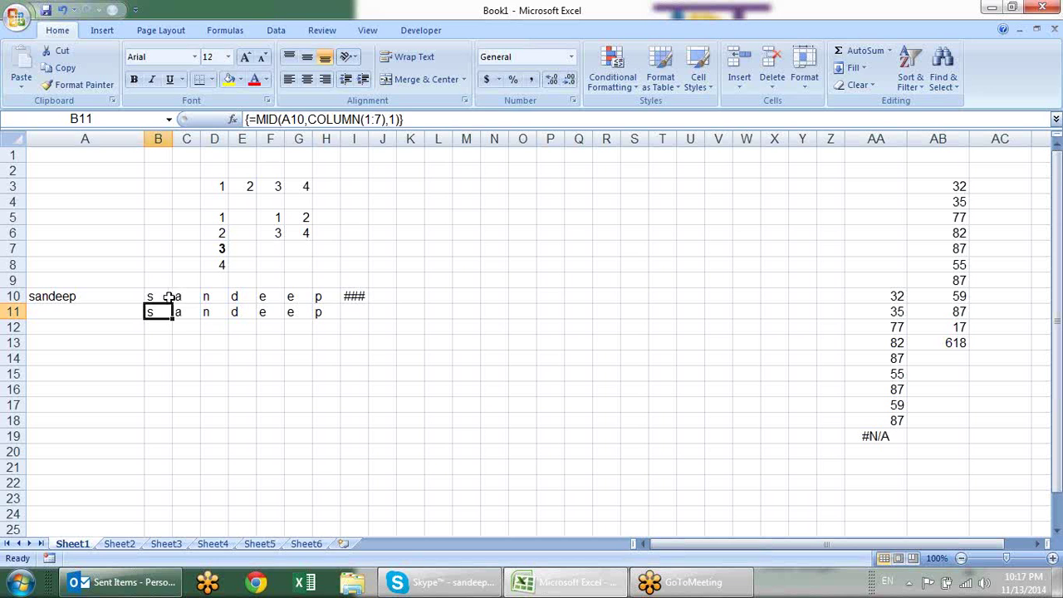
mouse_move(169, 296)
mouse_down()
mouse_move(408, 296)
mouse_move(468, 448)
mouse_up()
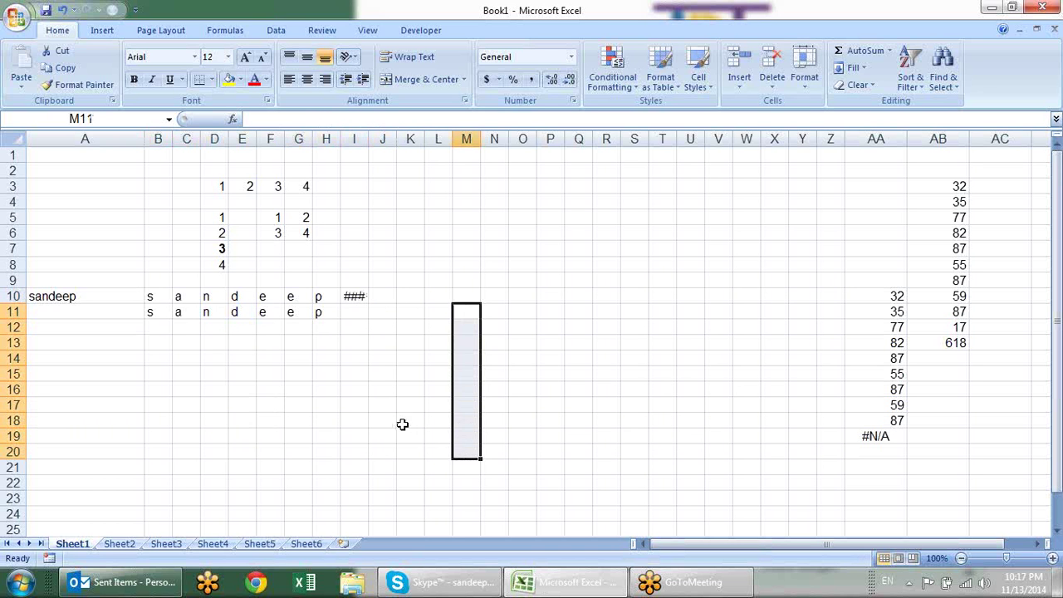
click(148, 314)
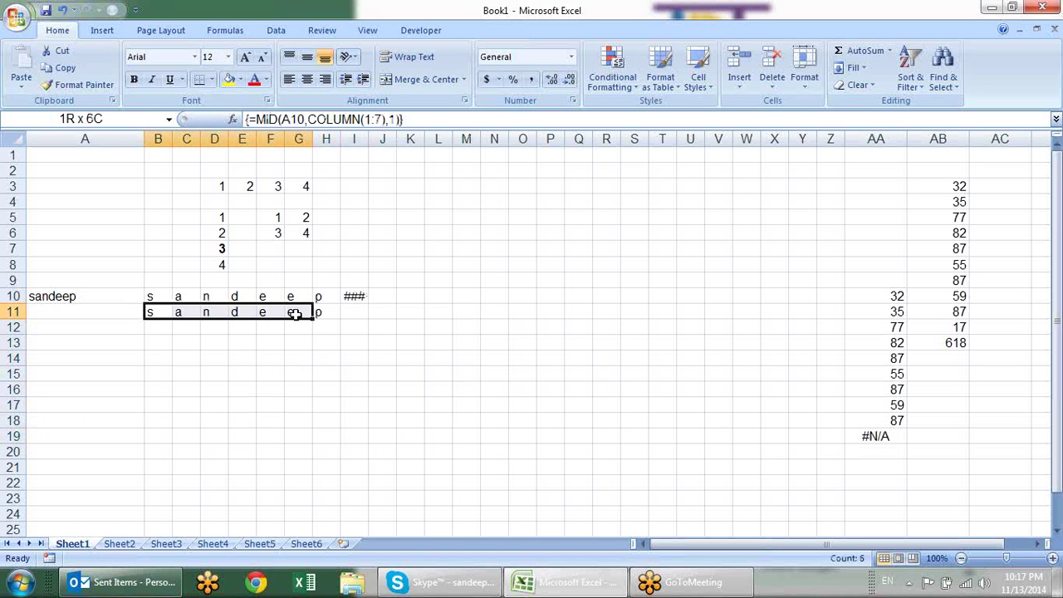
drag(148, 314, 296, 329)
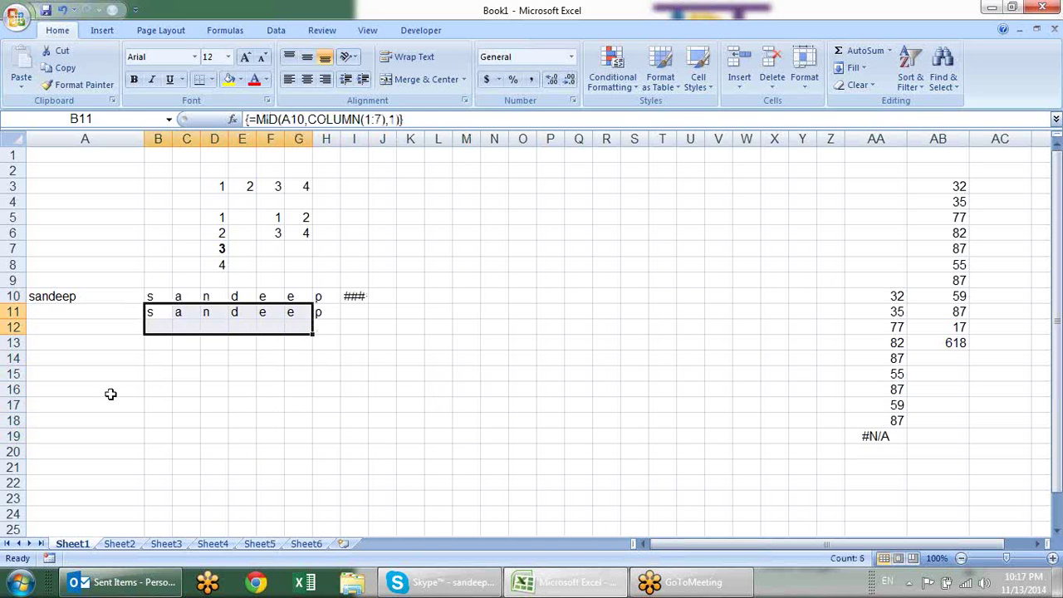
drag(111, 376, 111, 388)
click(100, 368)
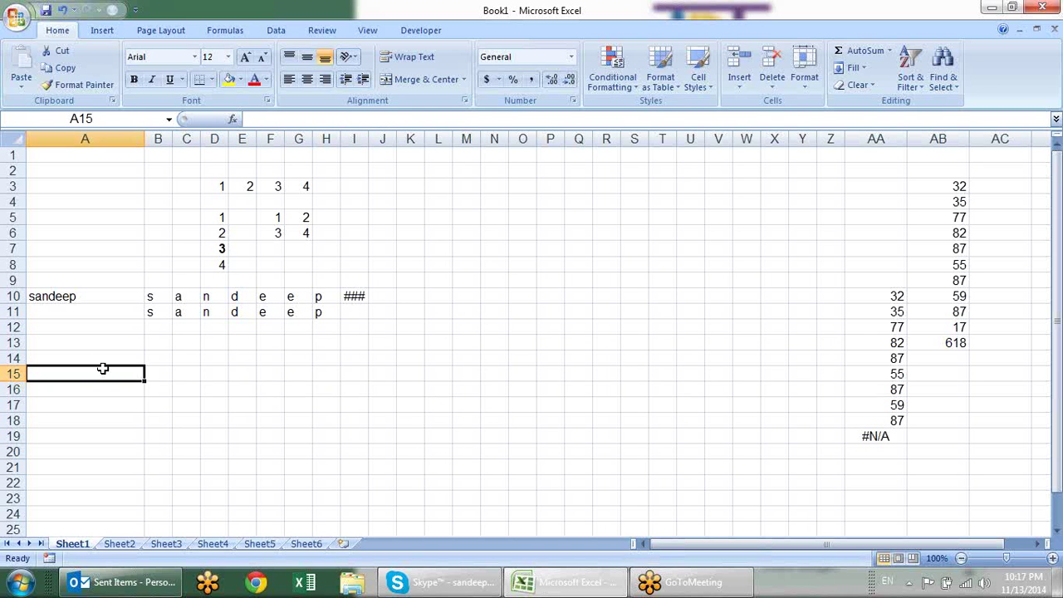
click(159, 316)
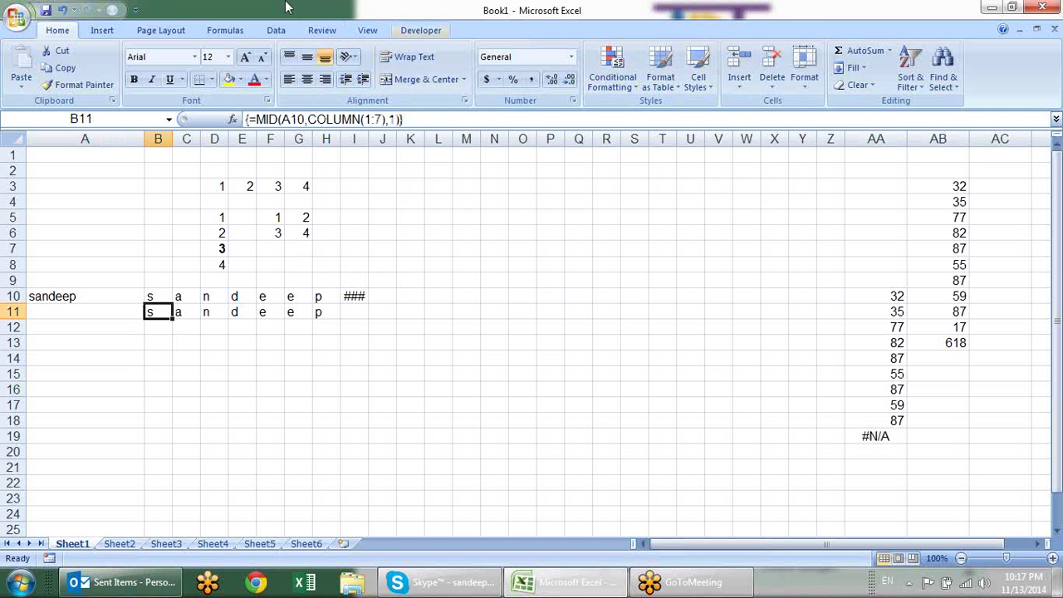
Evaluate B11's formula, resolving A10 to its text and COLUMN(1:7) to a number array
click(231, 30)
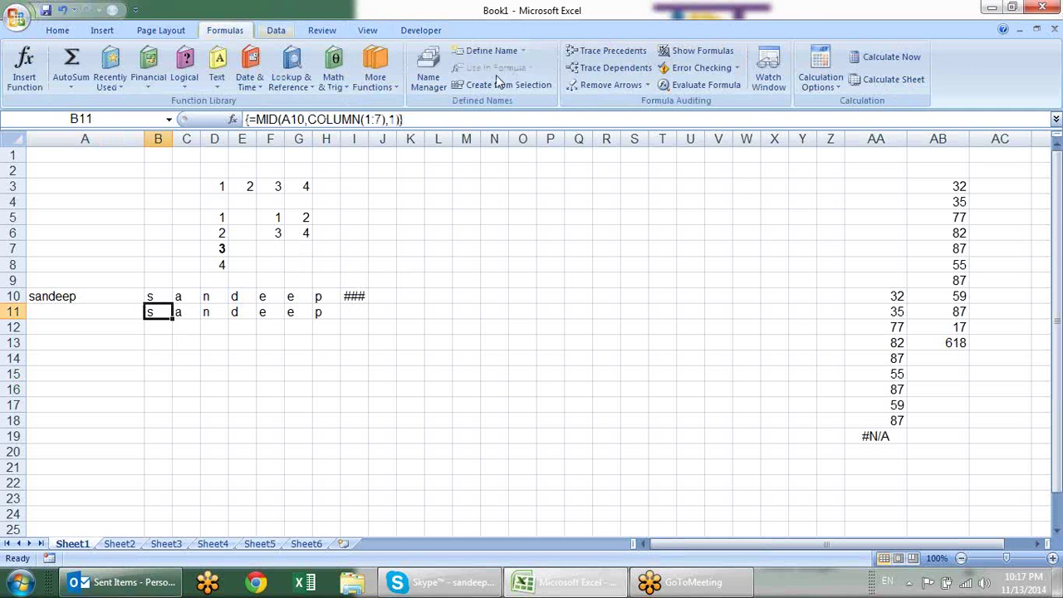
click(702, 85)
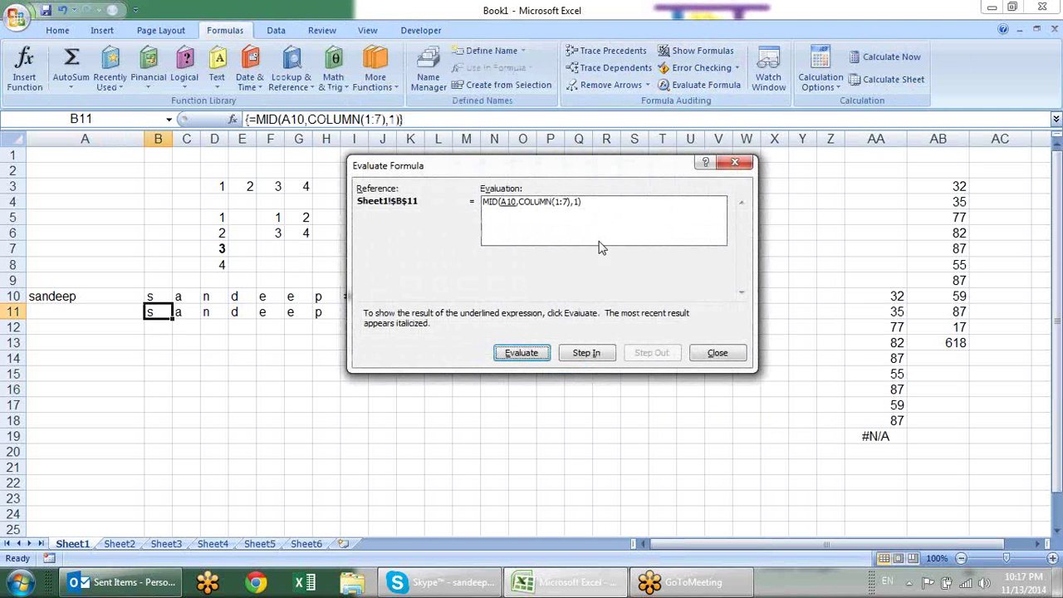
click(521, 356)
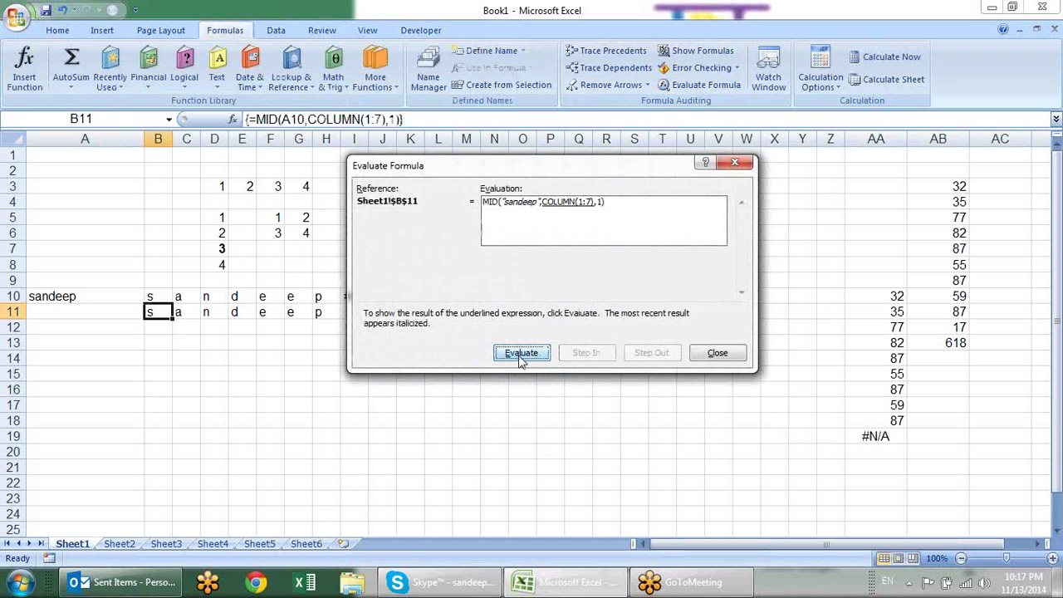
click(521, 355)
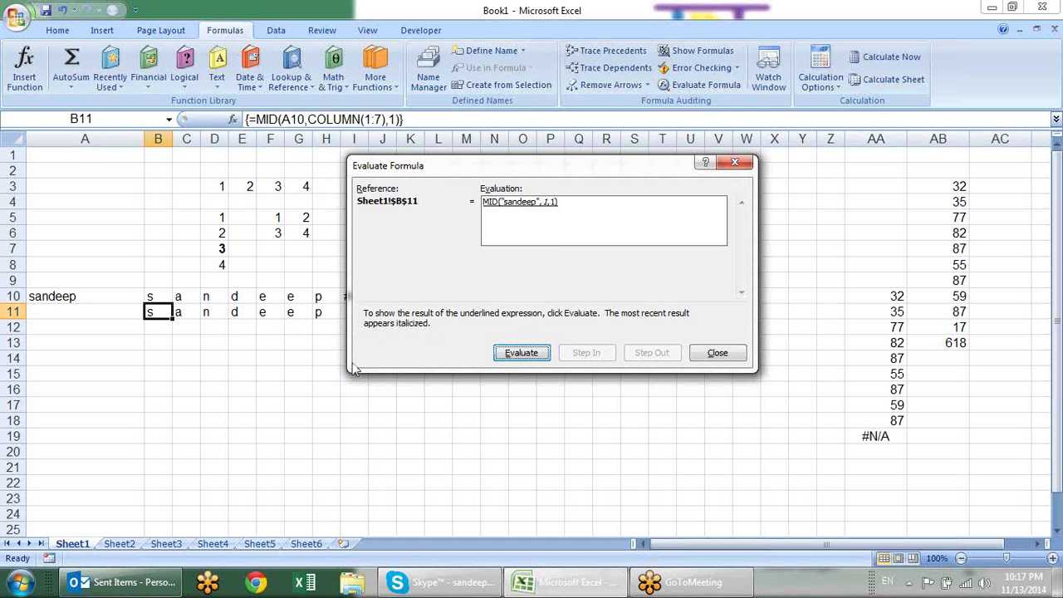
Check that C11 through H11 each hold the same MID array formula
click(190, 311)
click(214, 312)
click(241, 313)
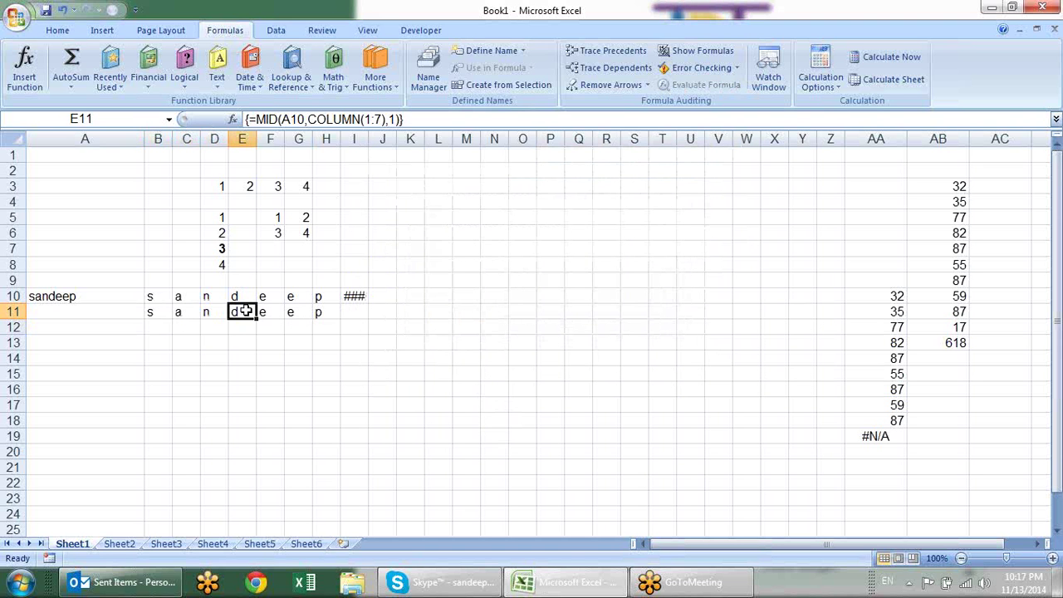
click(272, 312)
click(306, 314)
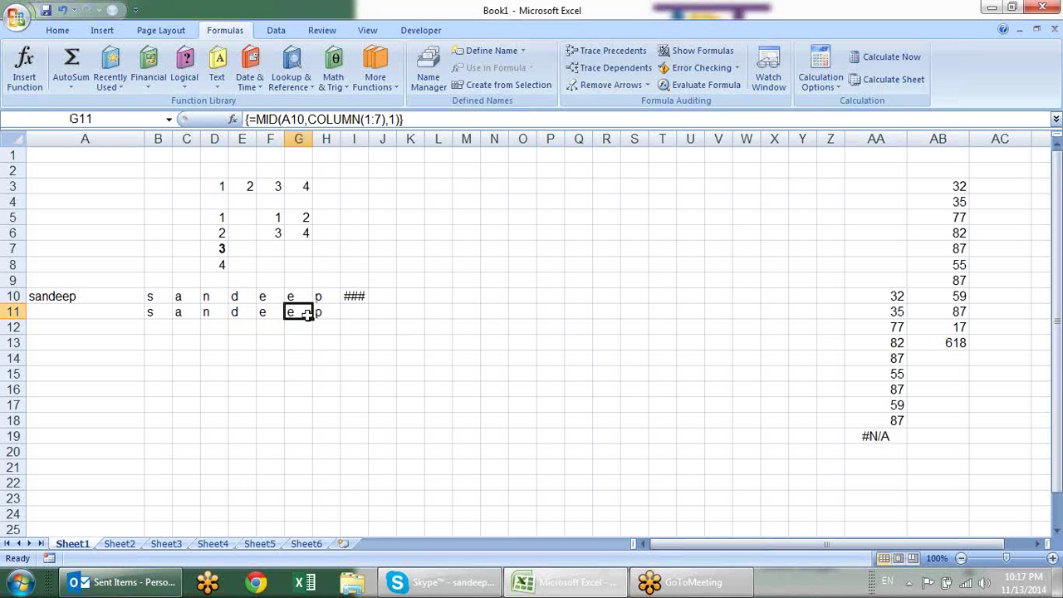
click(317, 312)
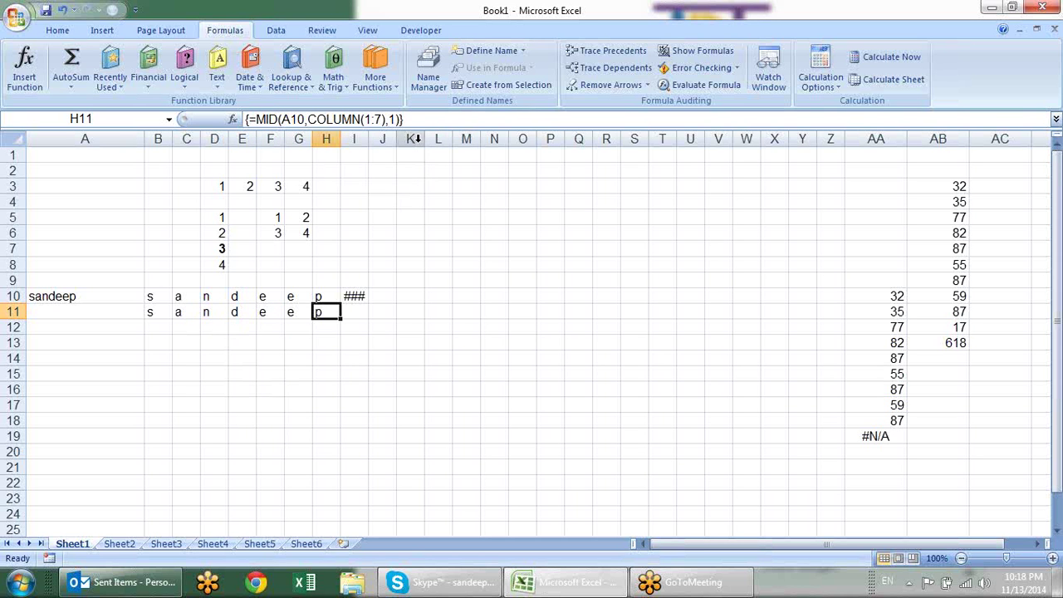
drag(400, 119, 268, 118)
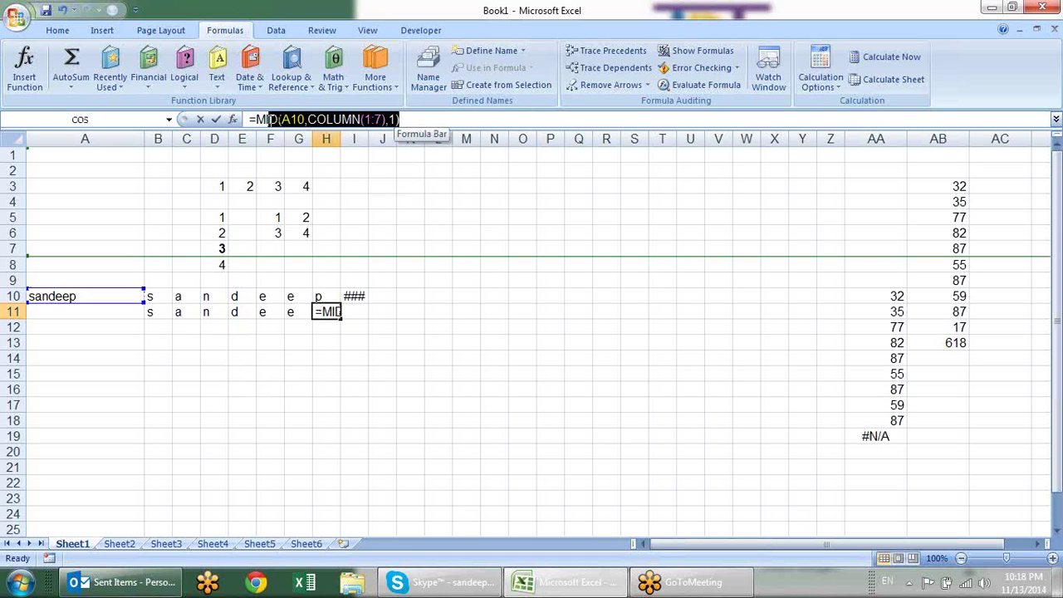
key(Return)
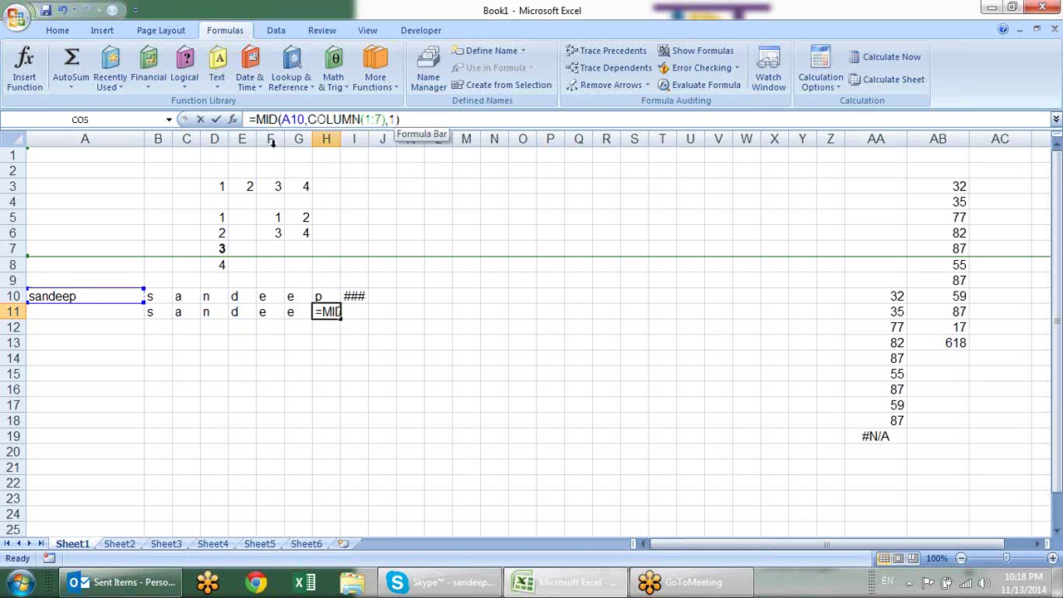
key(Return)
drag(398, 118, 250, 122)
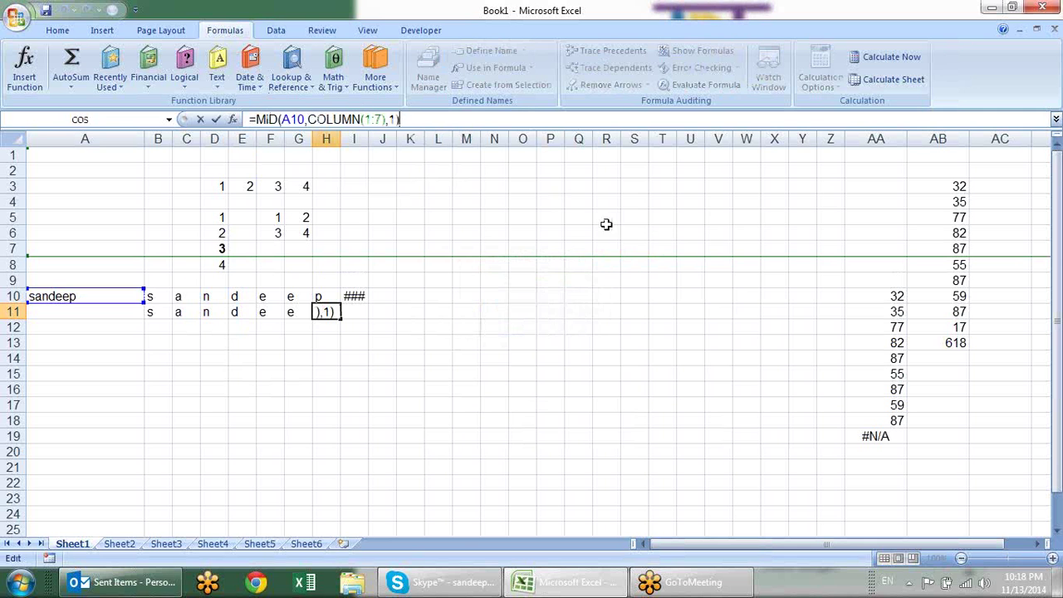
key(ctrl+shift+Return)
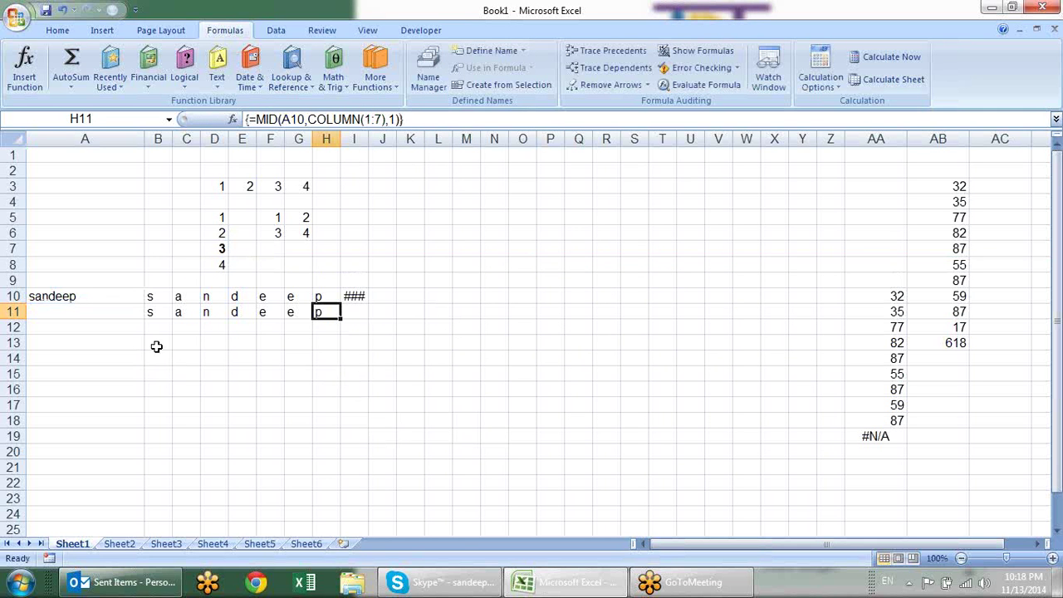
click(157, 357)
click(101, 358)
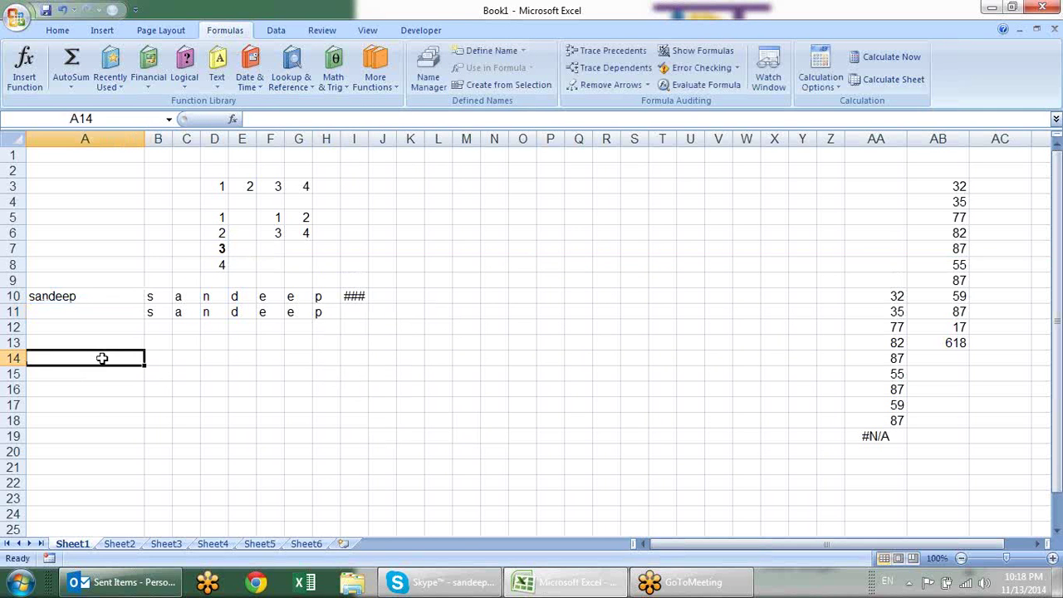
text(=)
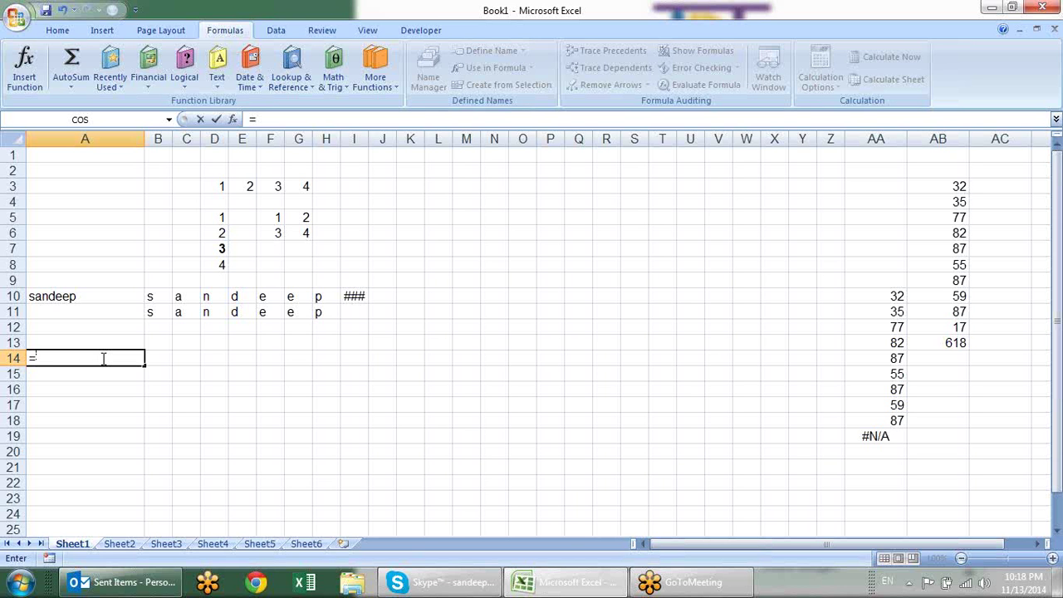
key(Escape)
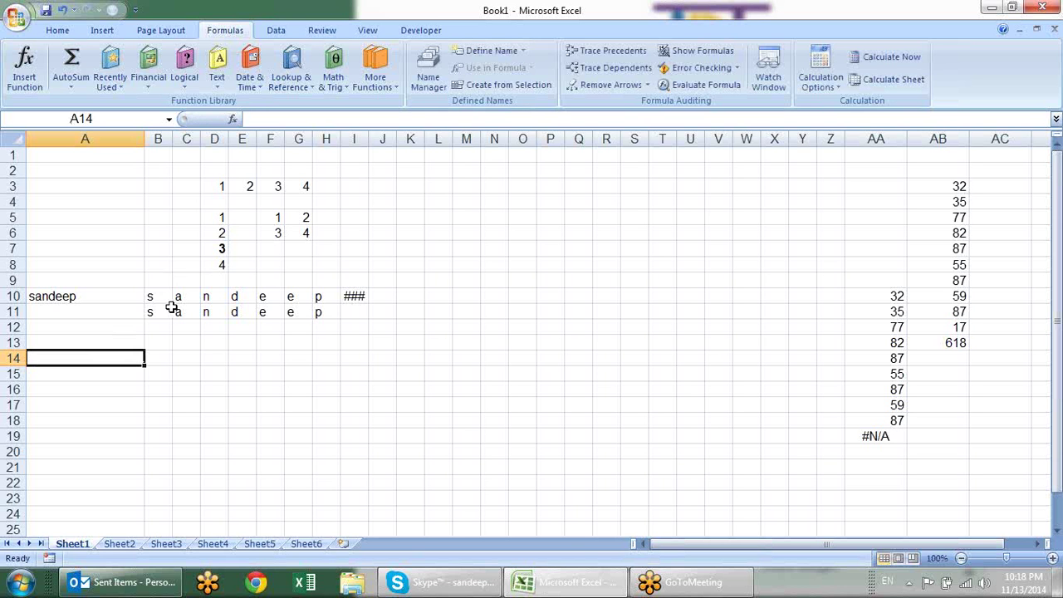
In A13, start the formula =SUM(MID( via autocomplete, correcting the mistyped SUM
click(164, 312)
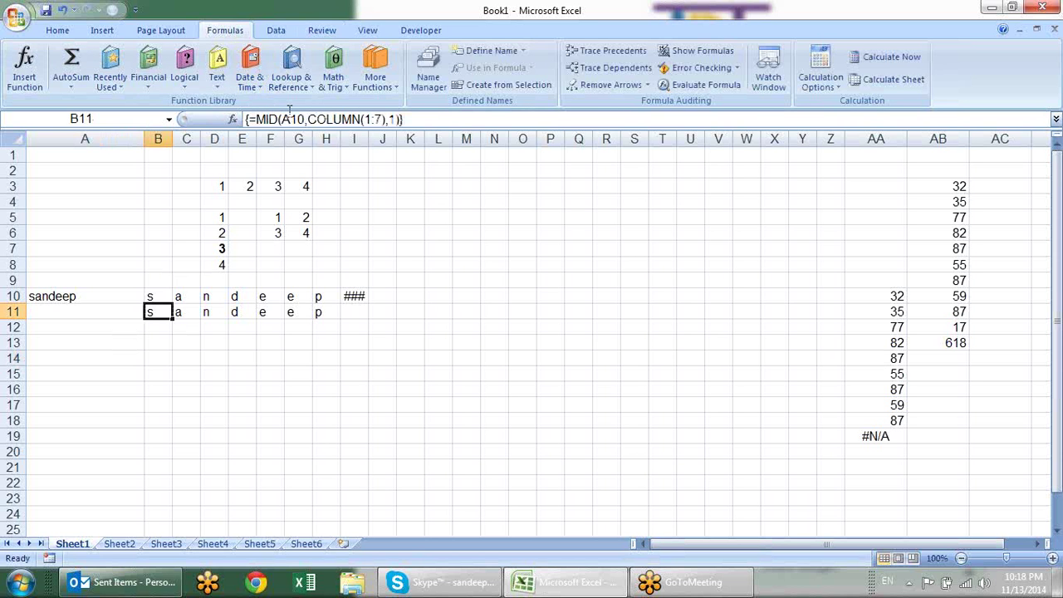
click(117, 340)
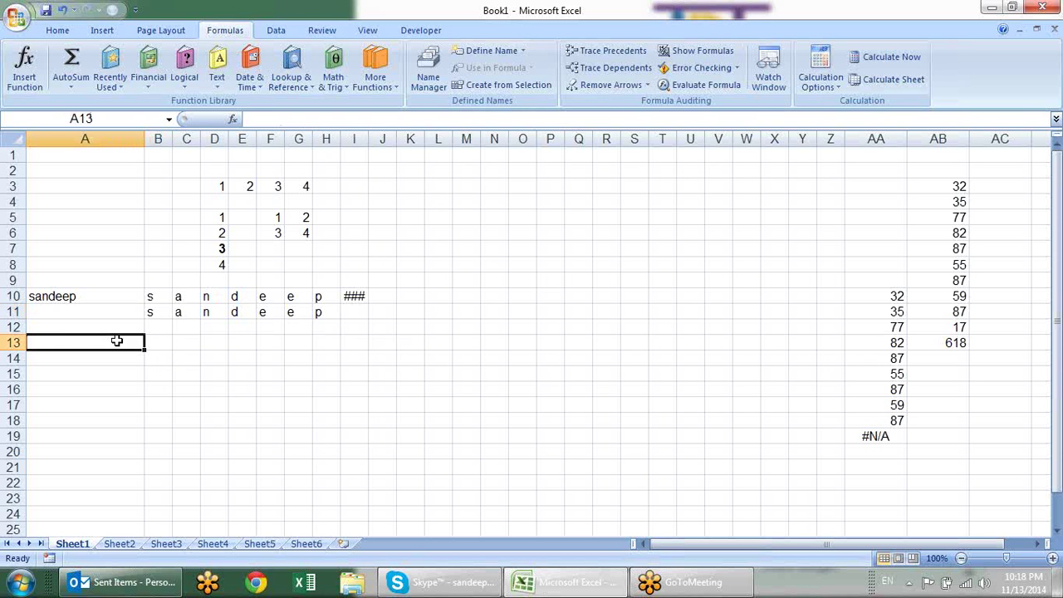
text(=su,m)
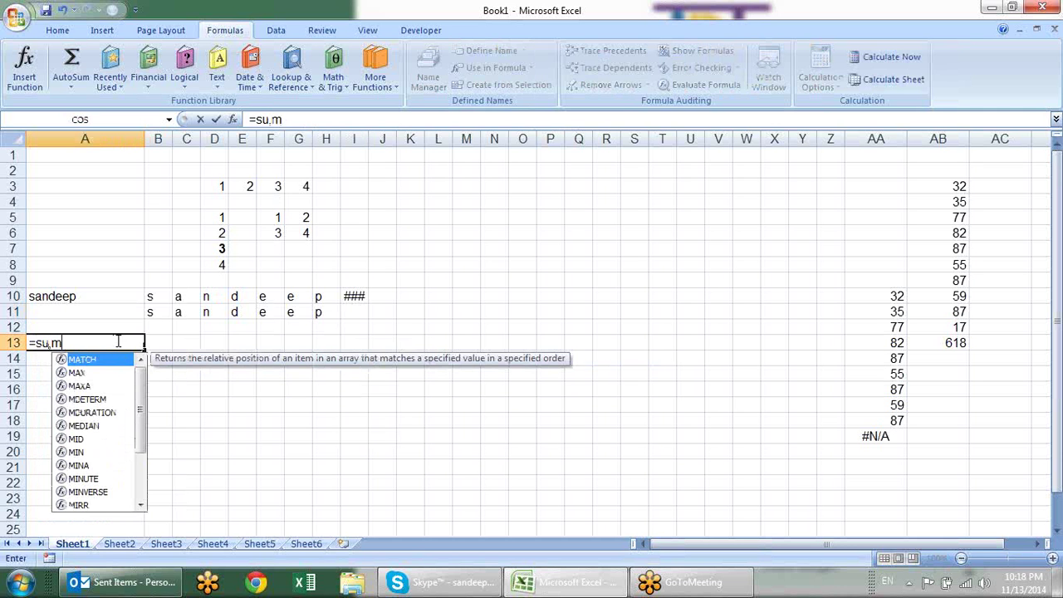
key(BackSpace)
key(BackSpace)
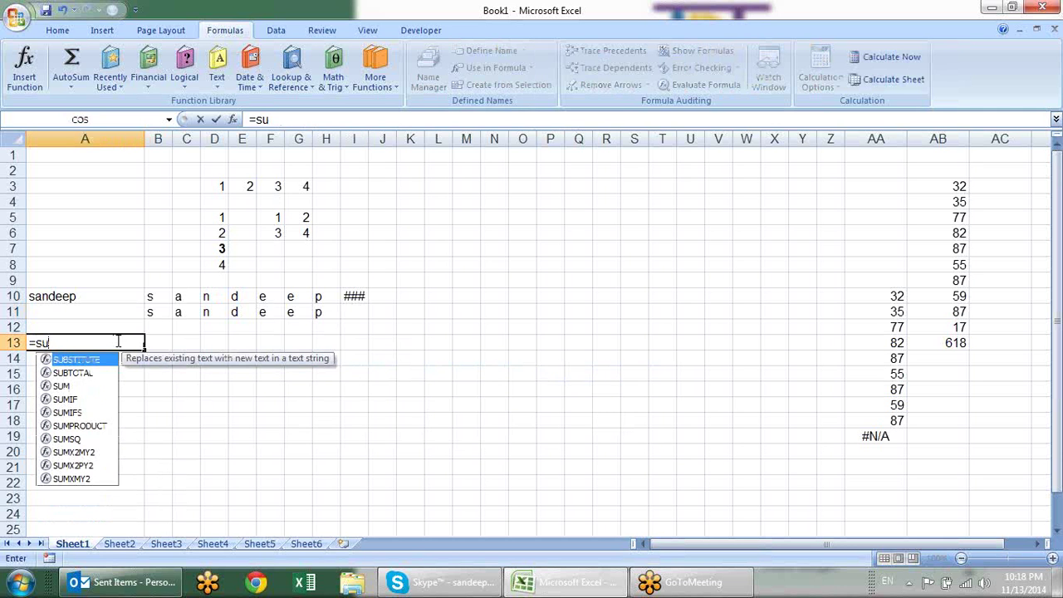
text(m)
key(Tab)
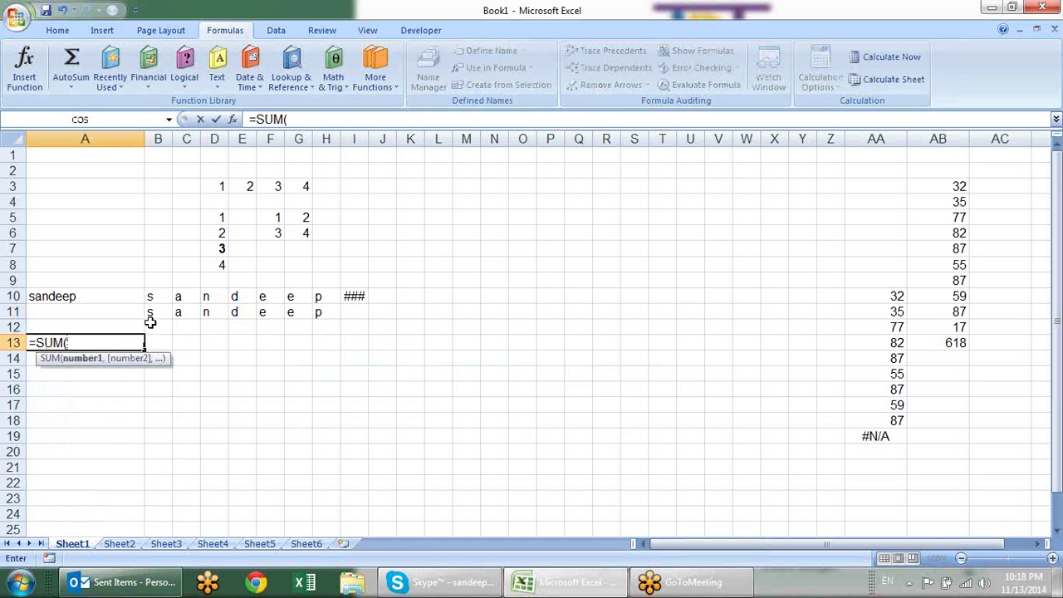
text(mid)
key(Tab)
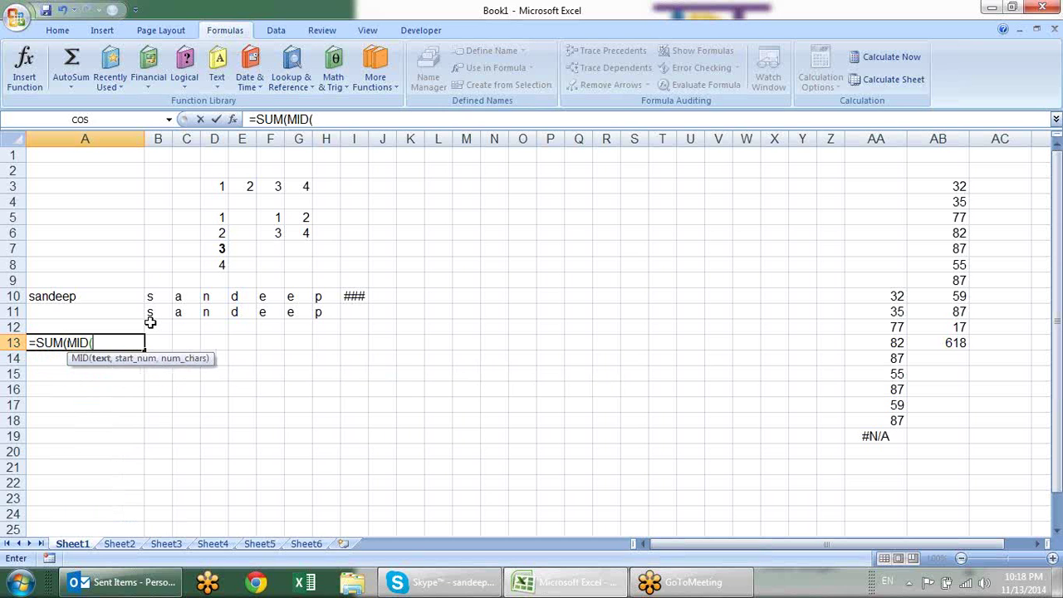
Complete the arguments A10, COLUMN(1:7), 1 and commit as an array formula
click(46, 297)
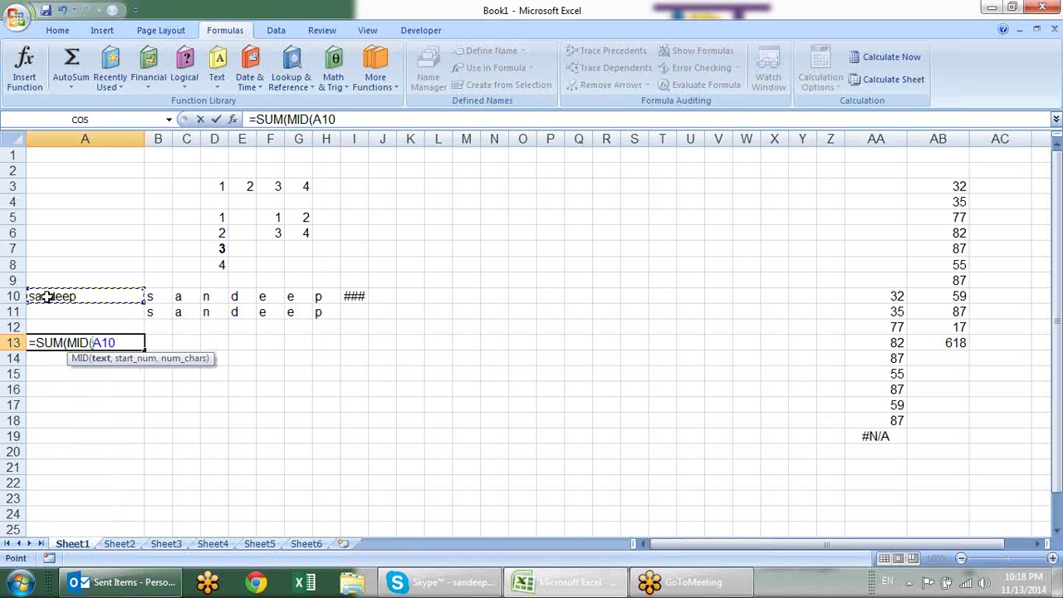
text(,col)
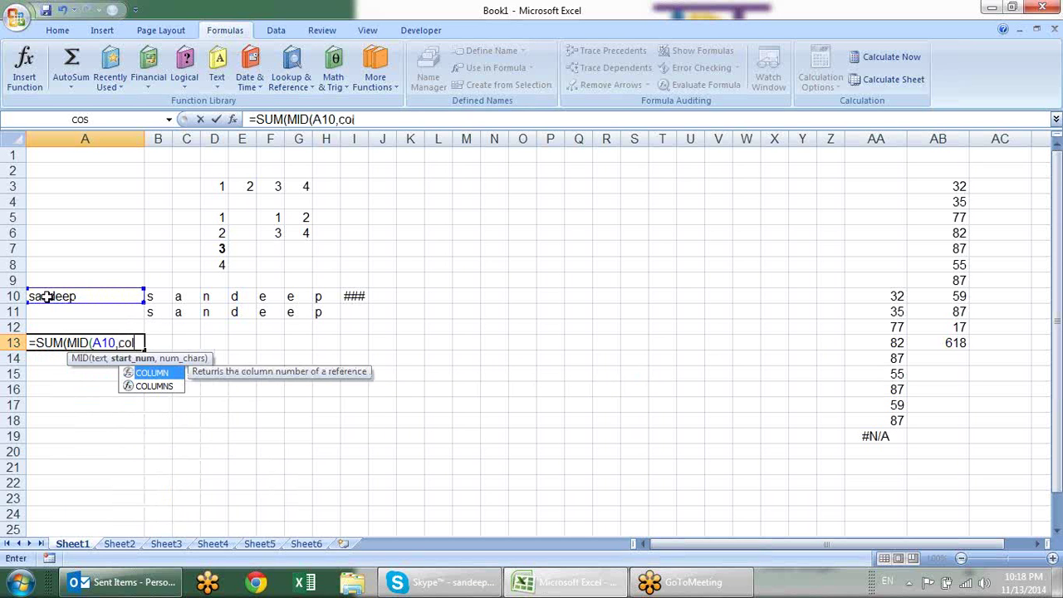
key(Tab)
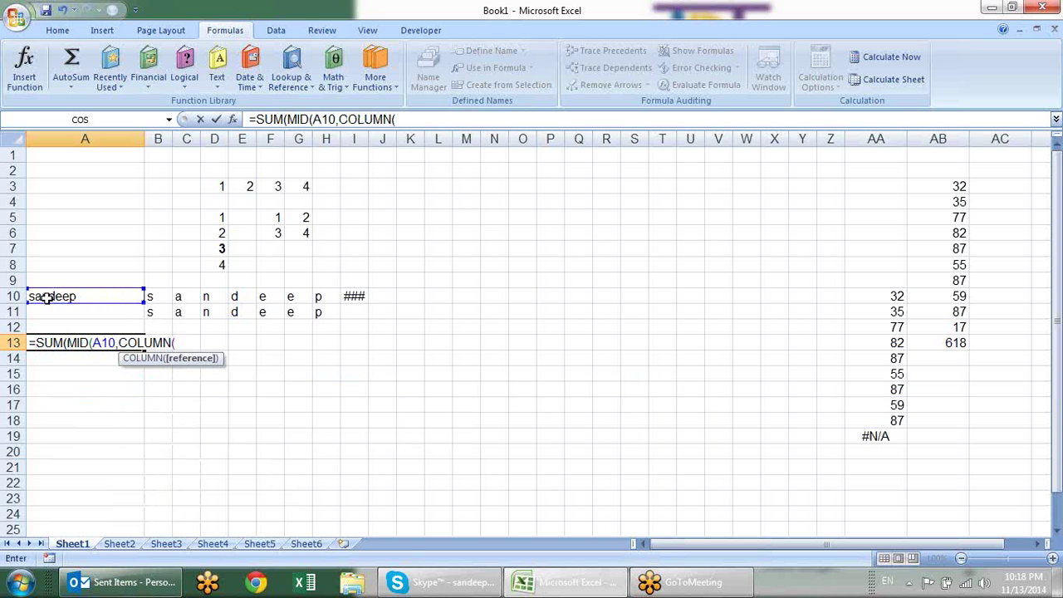
text(1)
key(Return)
key(Return)
key(Right)
text(:)
text(7),)
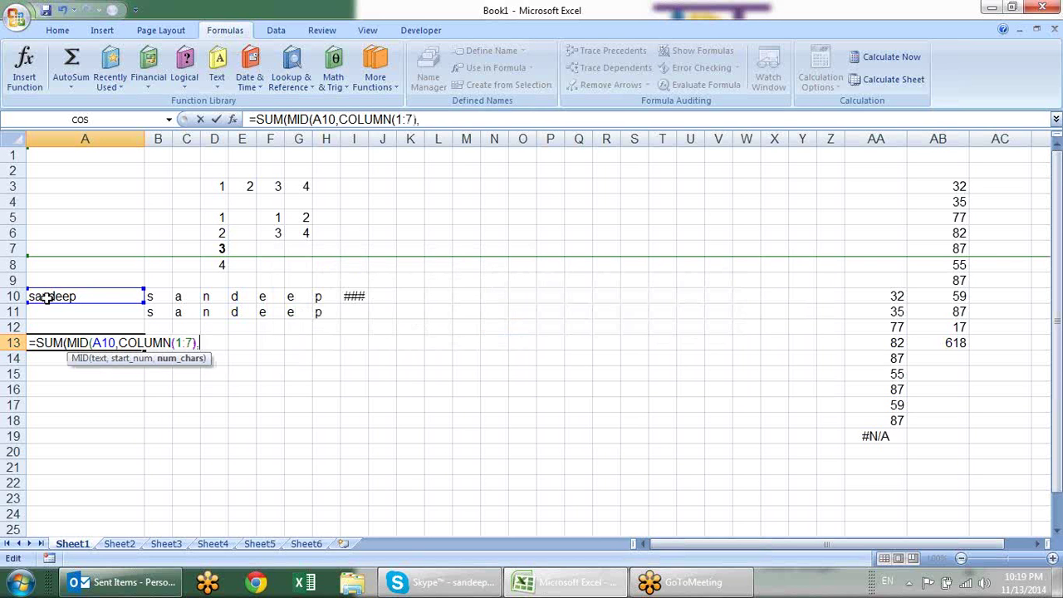
text(1))
text())
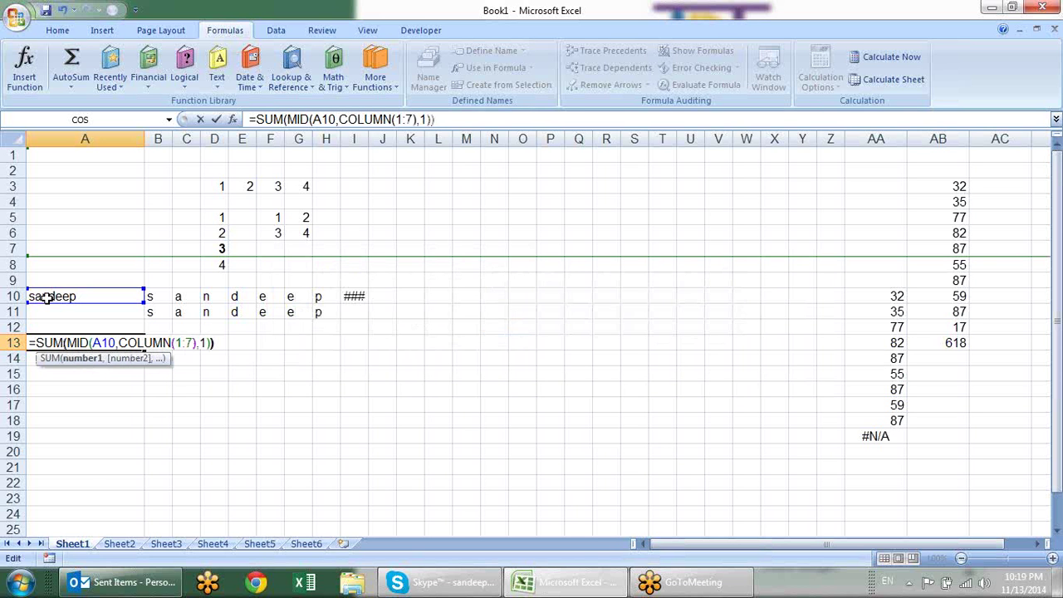
key(ctrl+shift+Return)
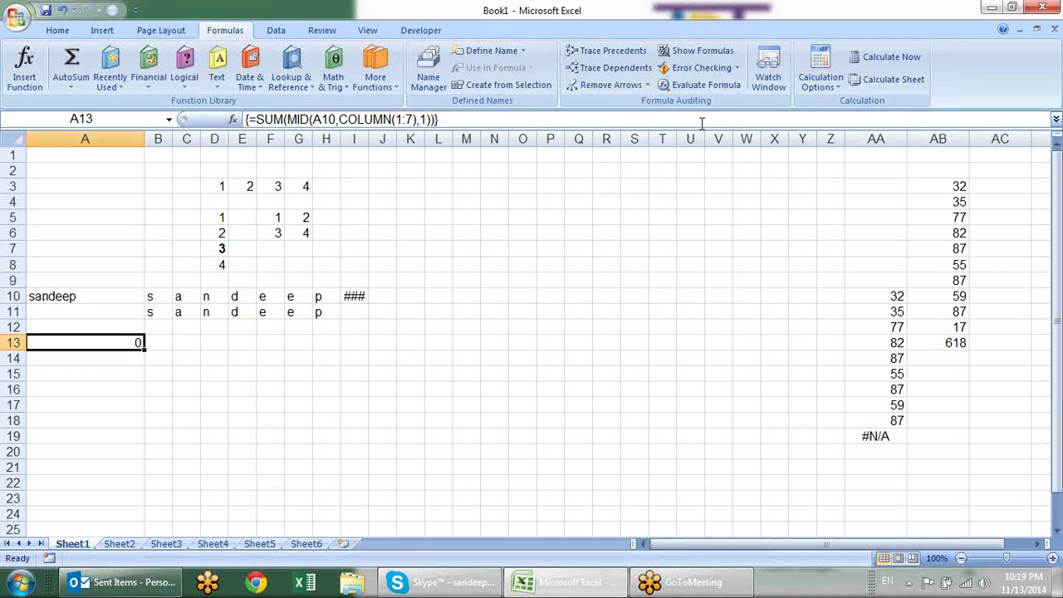
Evaluate A13's formula step by step until MID yields the array of letters inside SUM
click(700, 84)
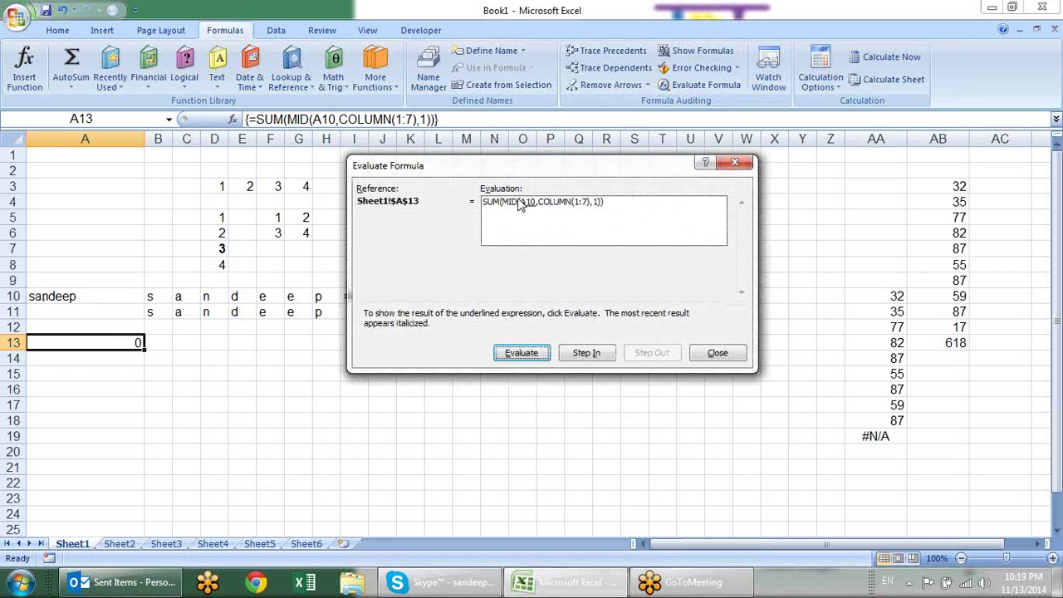
click(519, 357)
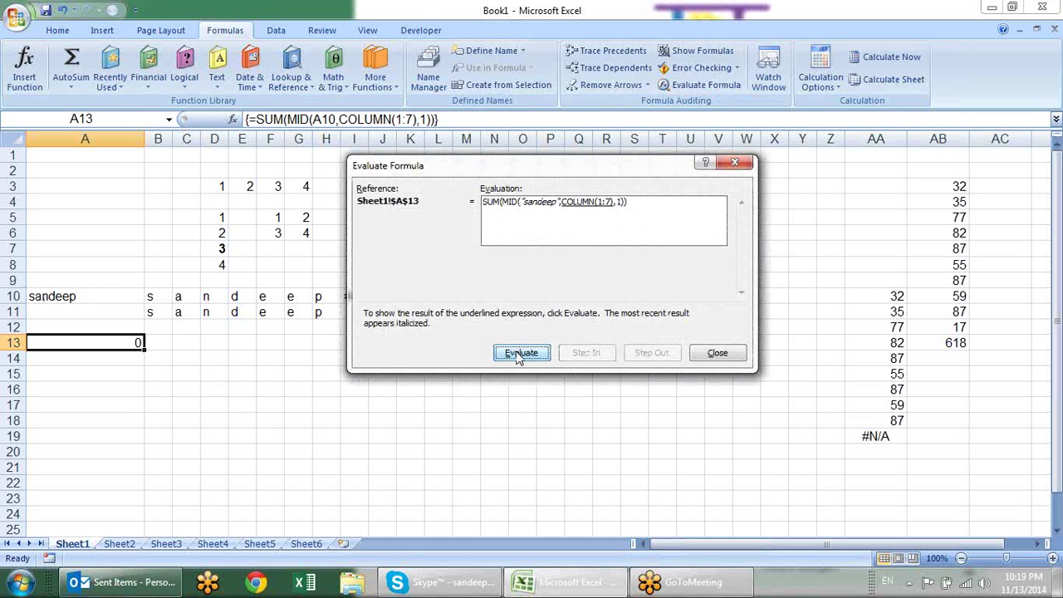
click(519, 357)
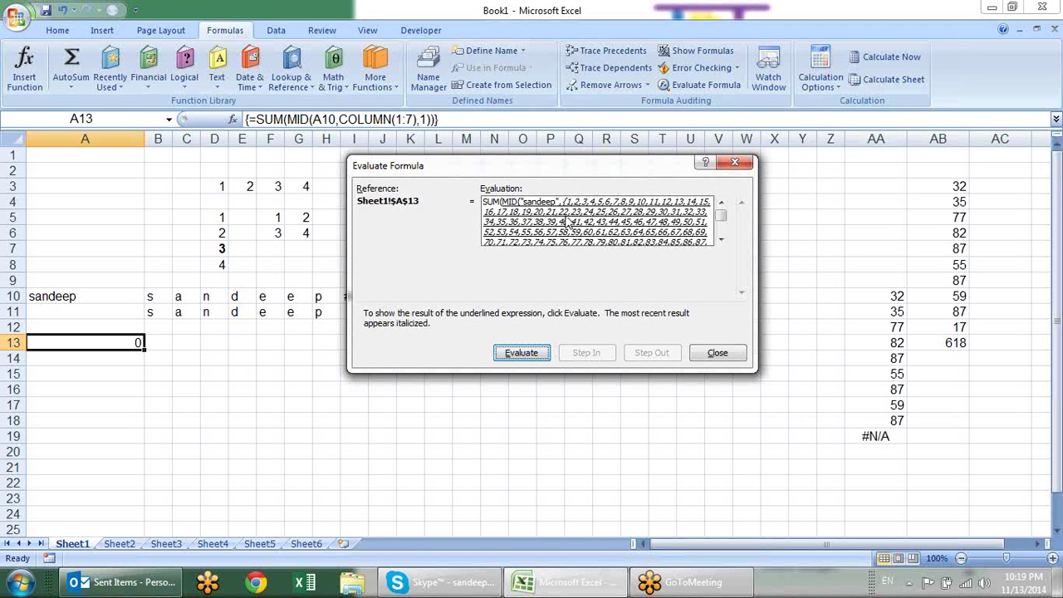
click(723, 233)
click(722, 239)
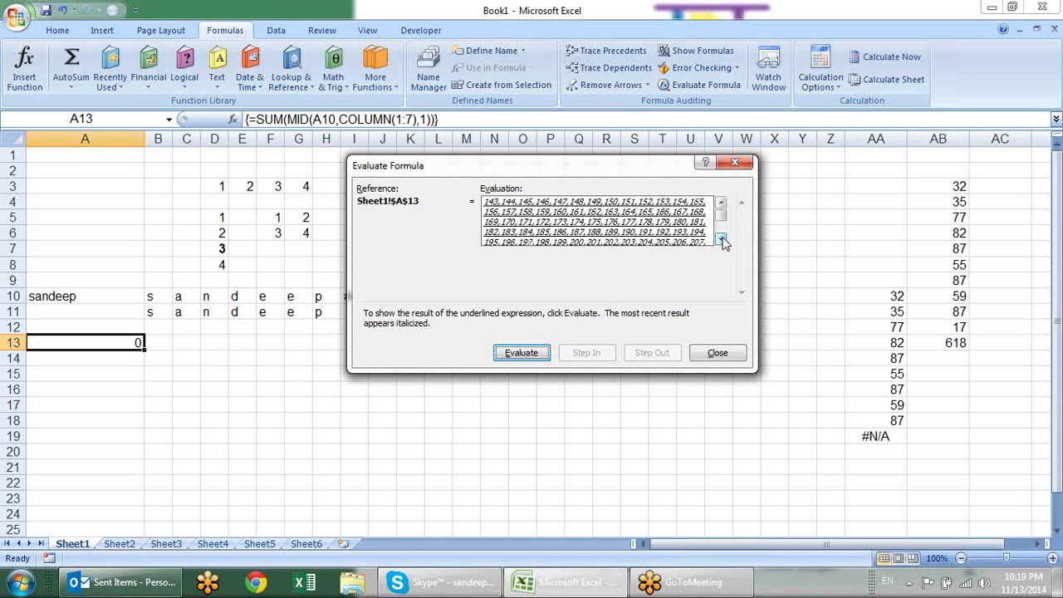
click(721, 239)
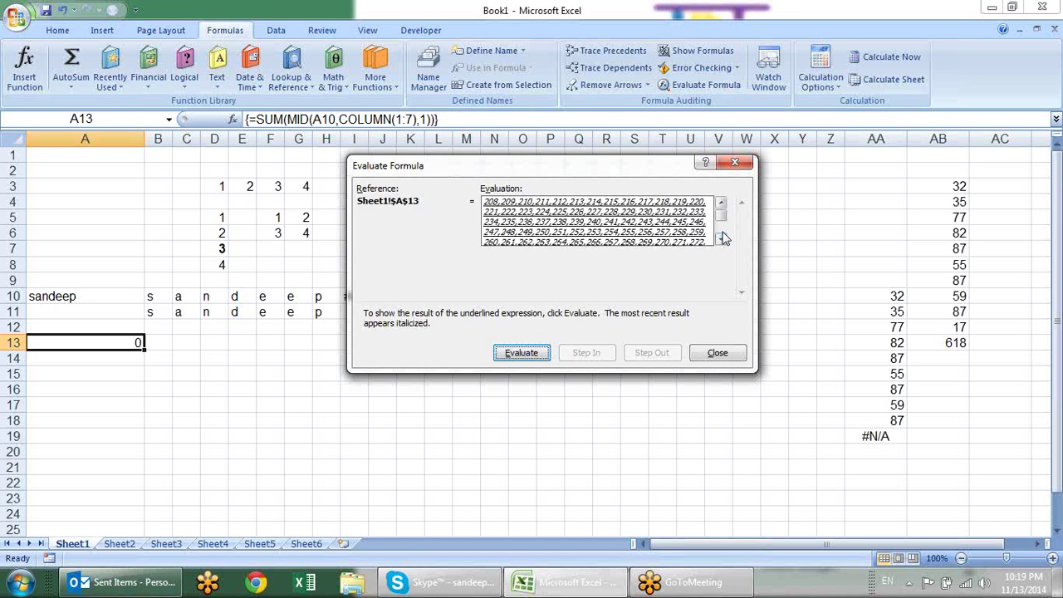
click(721, 239)
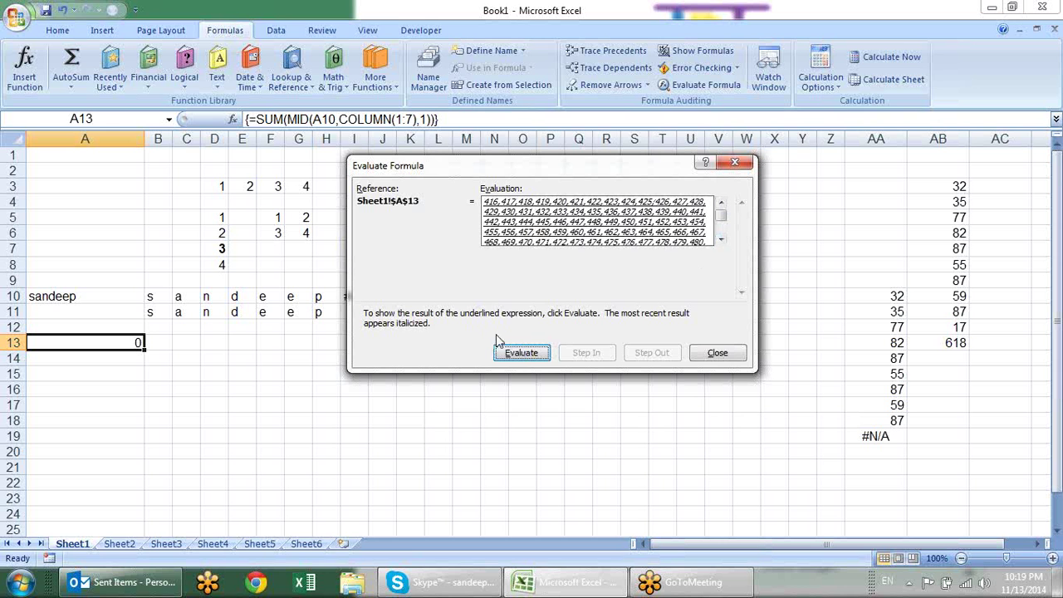
click(534, 354)
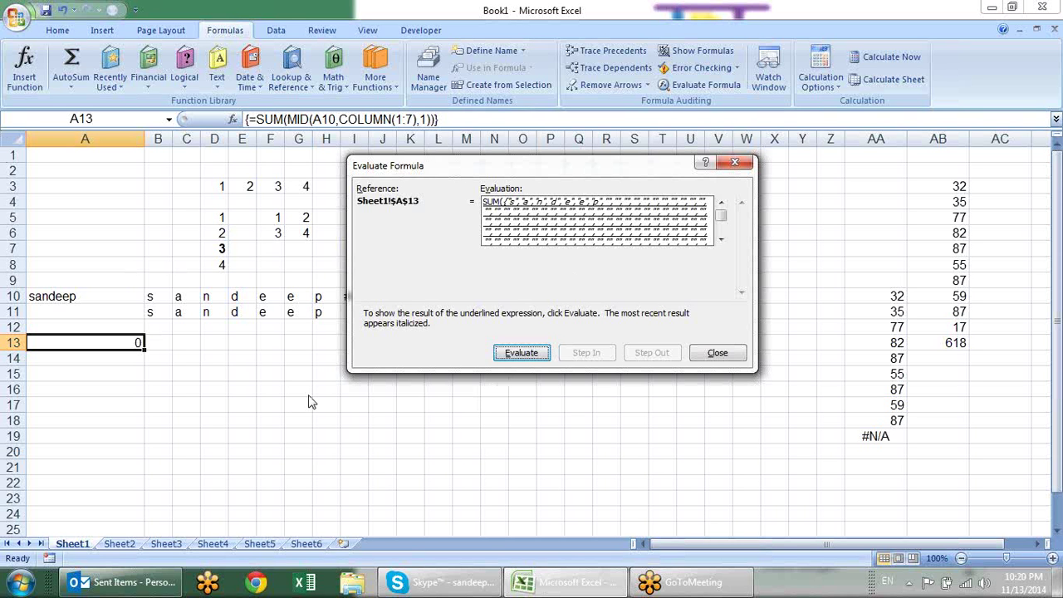
Close the Evaluate Formula dialog and select the letter-splitting formula in B11
click(745, 158)
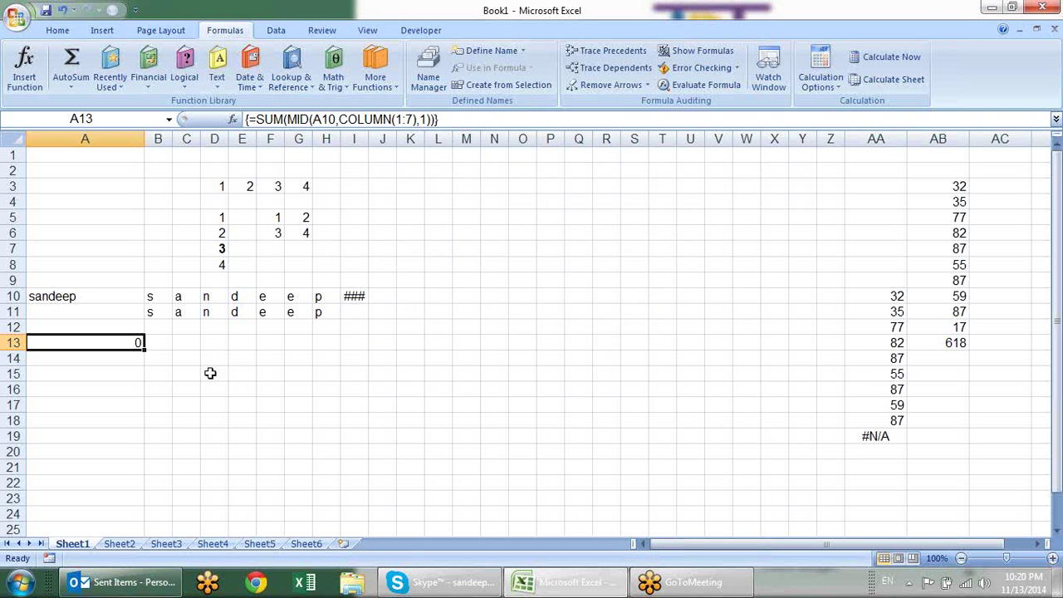
click(170, 312)
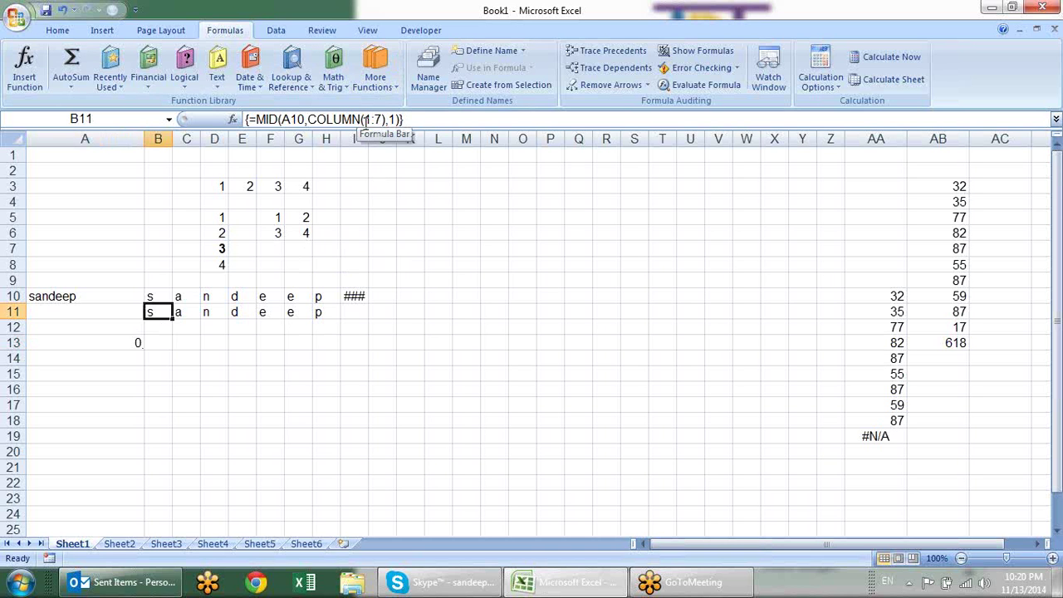
Change B11's array formula from COLUMN(1:7) to ROW(1:7), re-entered with Ctrl+Shift+Enter
click(363, 119)
mouse_move(363, 119)
mouse_down()
mouse_move(333, 108)
mouse_move(309, 121)
mouse_up()
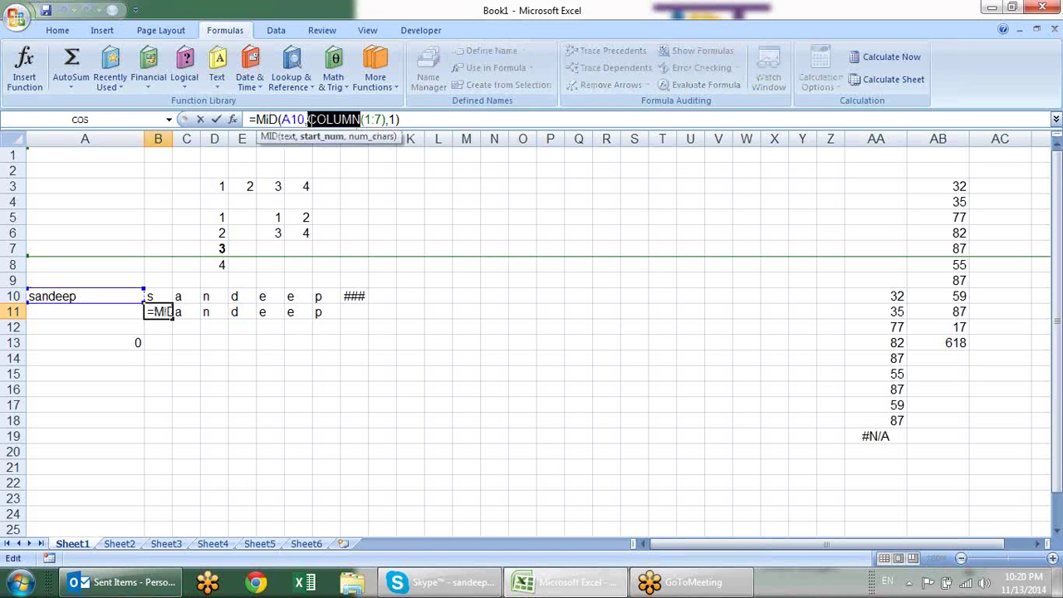
text(row)
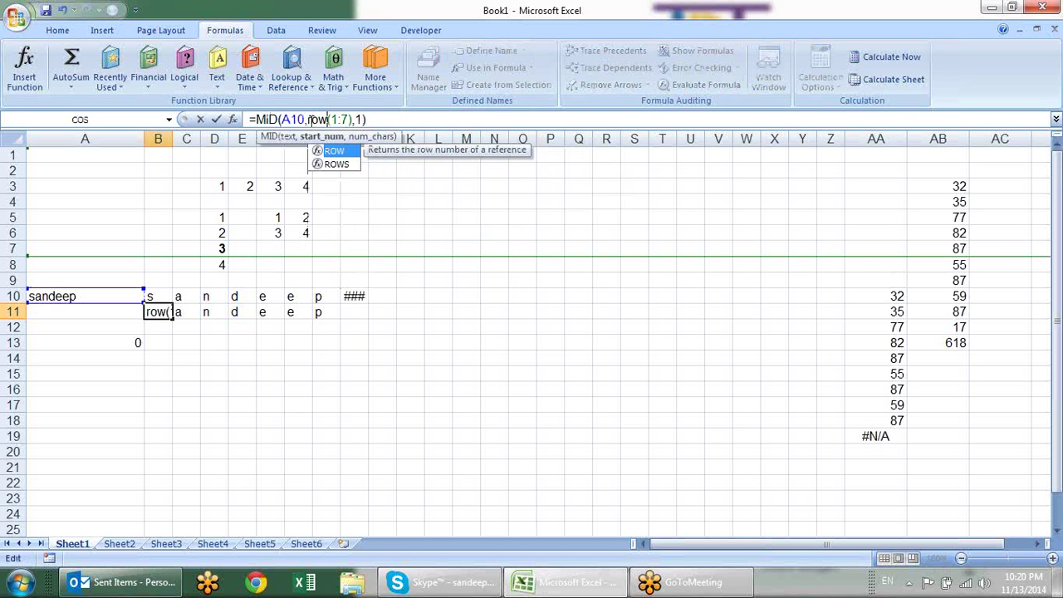
key(BackSpace)
key(BackSpace)
key(BackSpace)
text(ROW)
key(ctrl+shift+Return)
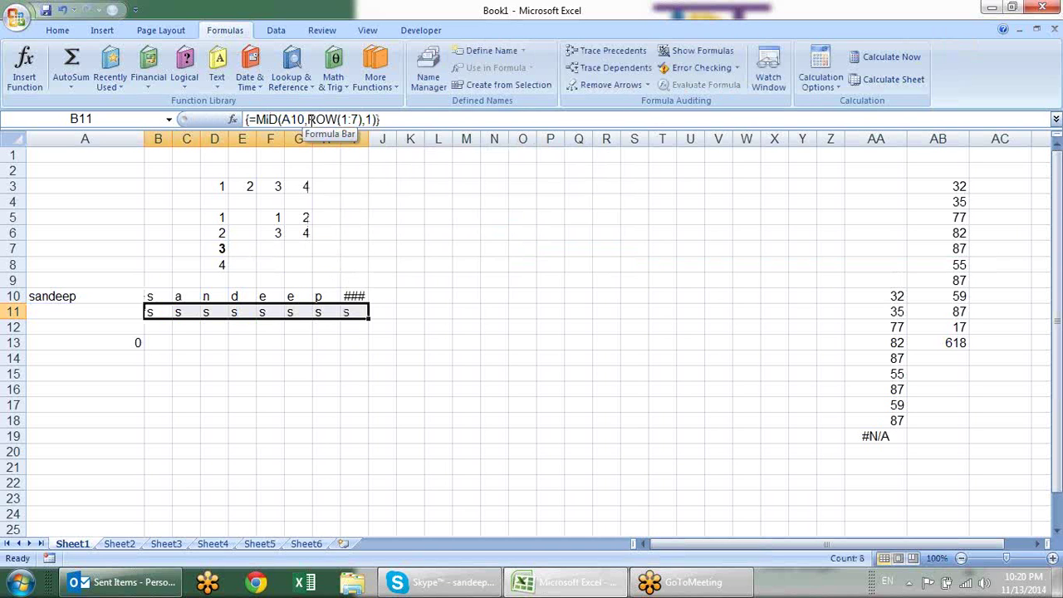
Dismiss the partial-array error and delete the whole row-11 array in B11:I11
drag(150, 311, 150, 433)
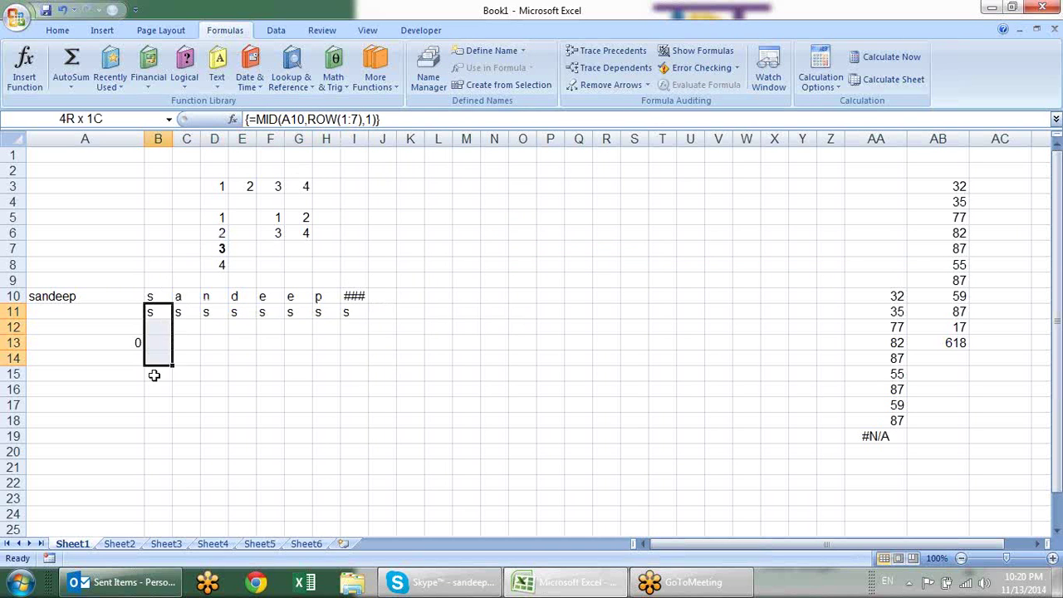
key(F2)
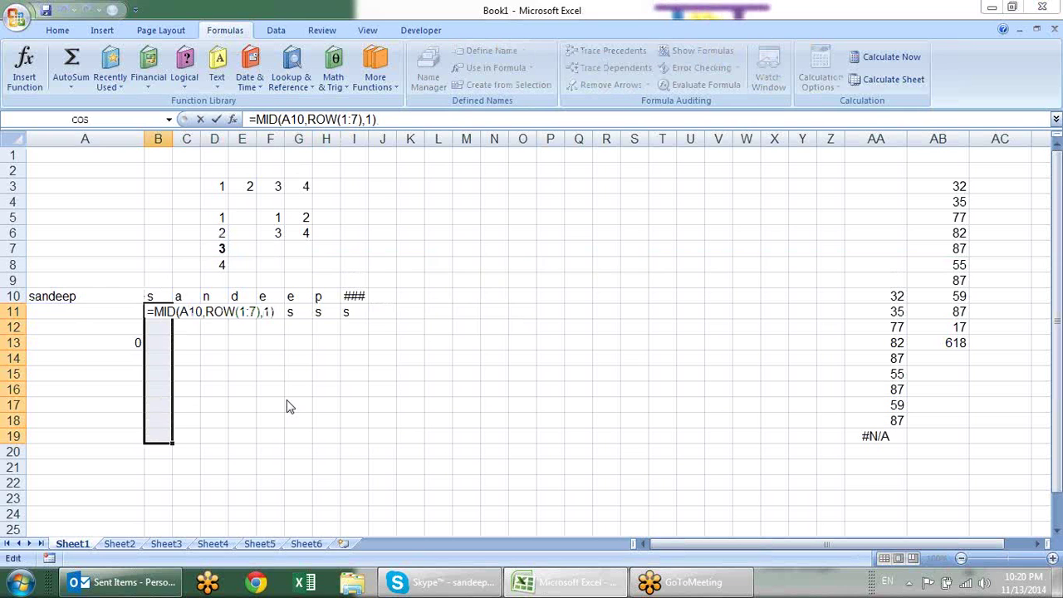
key(ctrl+shift+Return)
key(Return)
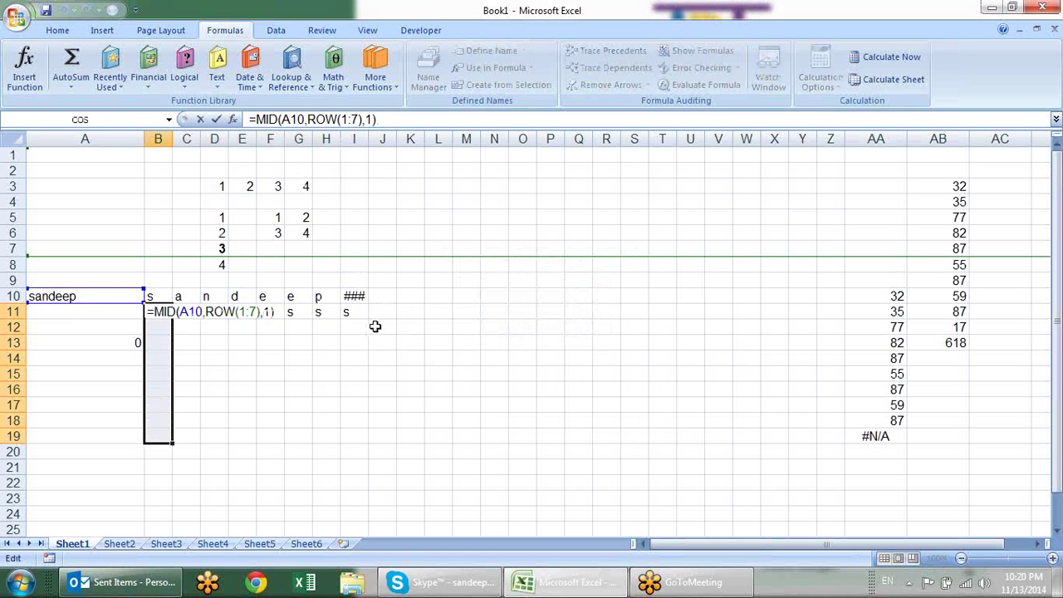
key(Escape)
mouse_move(347, 309)
mouse_down()
mouse_move(200, 298)
mouse_move(171, 312)
mouse_up()
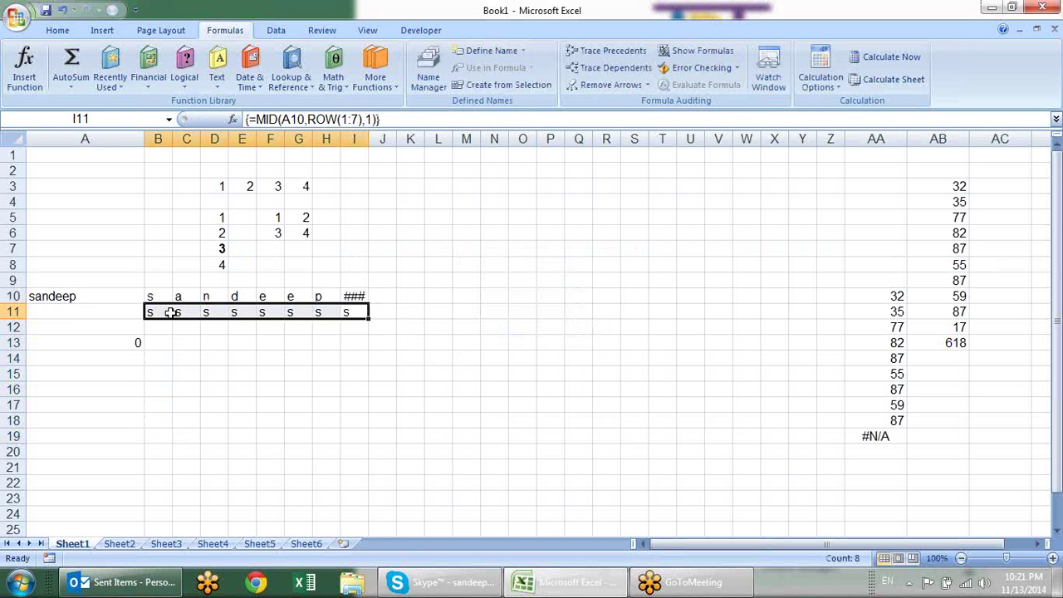
key(Delete)
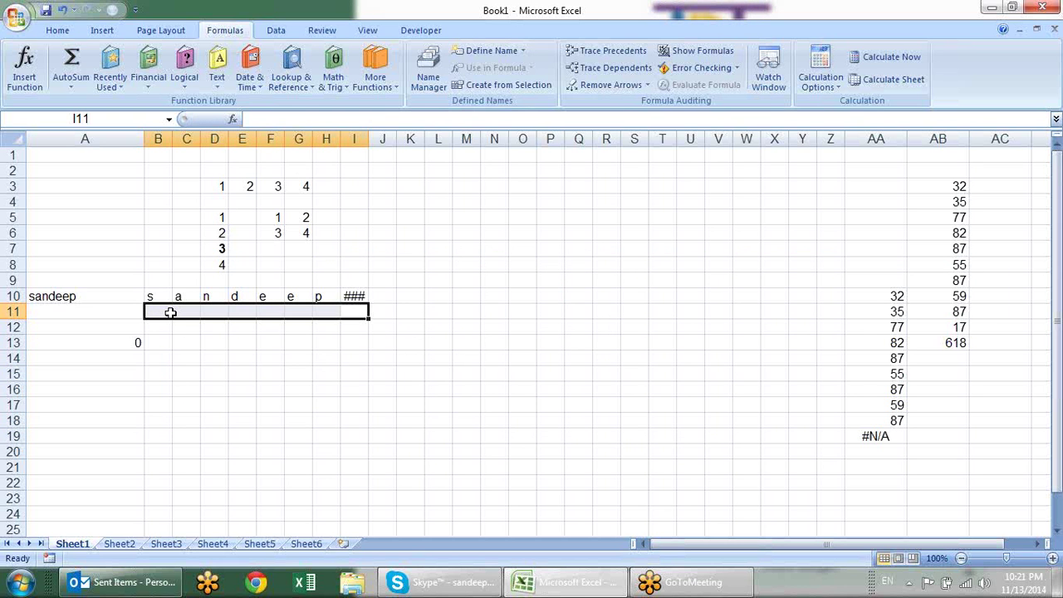
Undo the deletion to restore row 11's letters, then select C13:C21
click(157, 312)
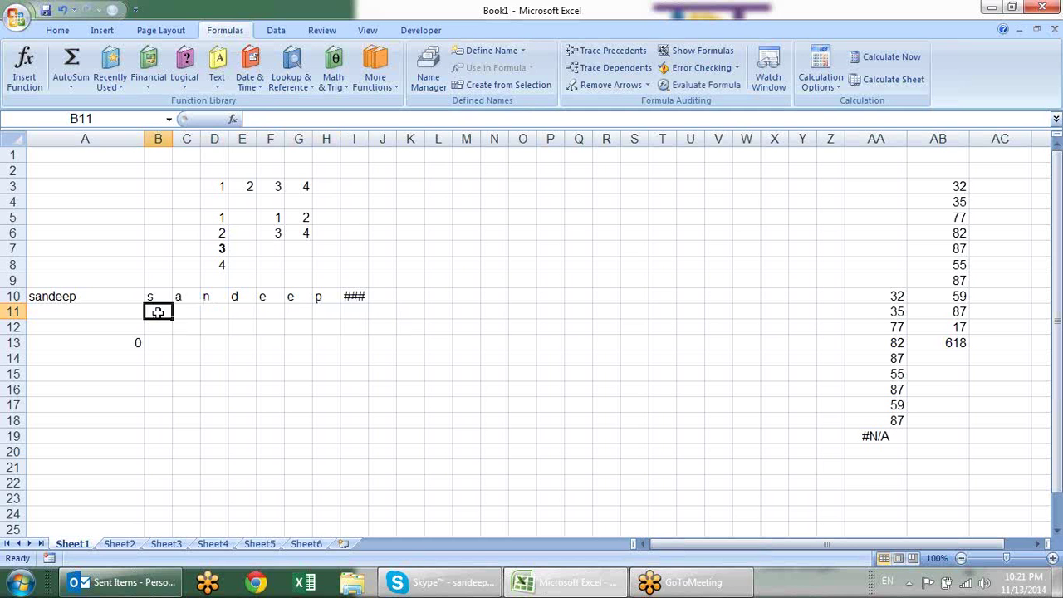
key(ctrl+z)
key(ctrl+z)
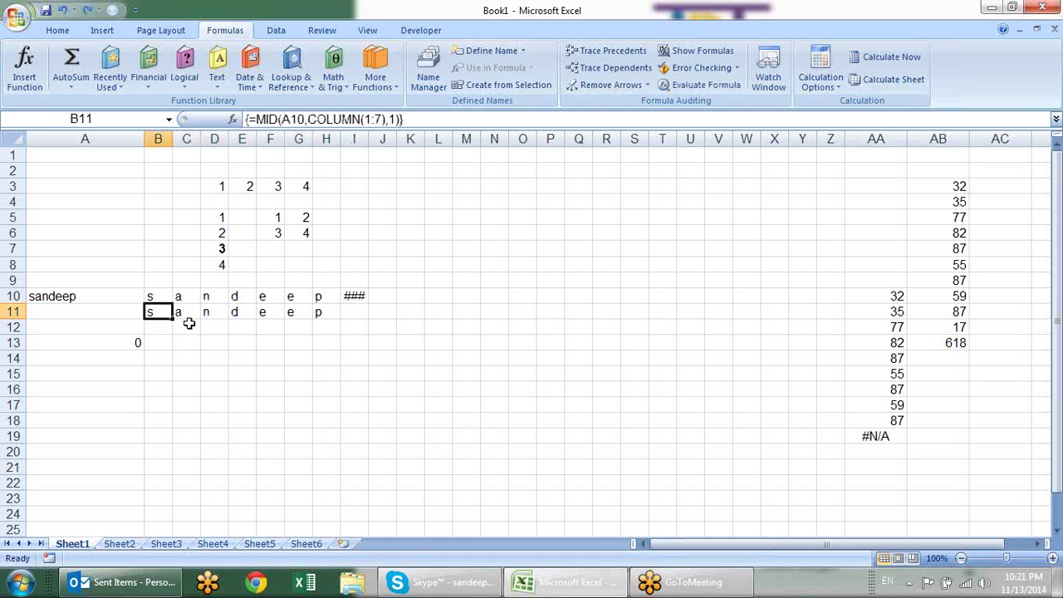
drag(161, 326, 166, 456)
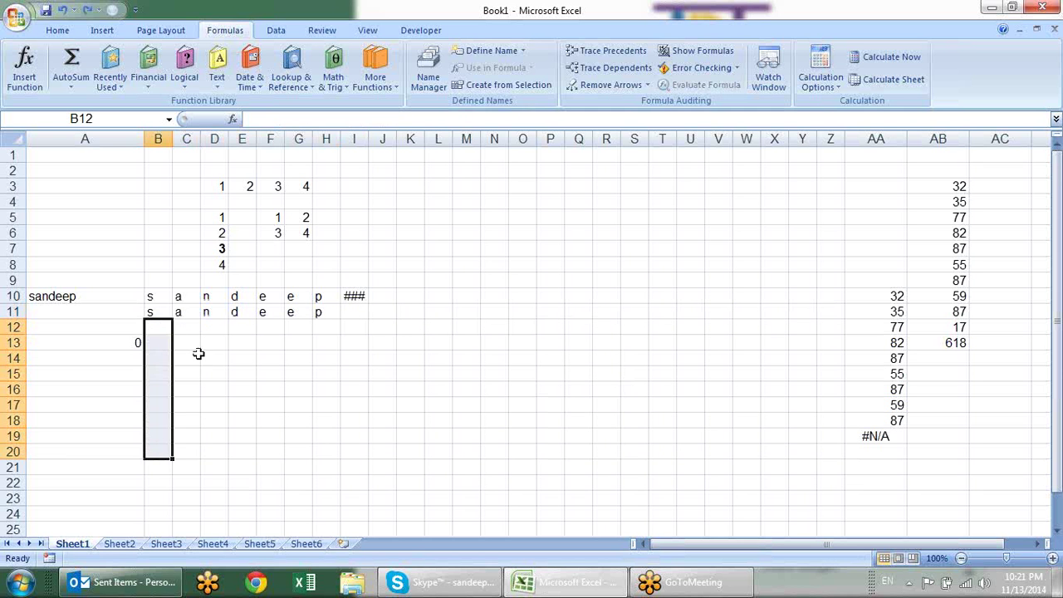
drag(191, 340, 187, 466)
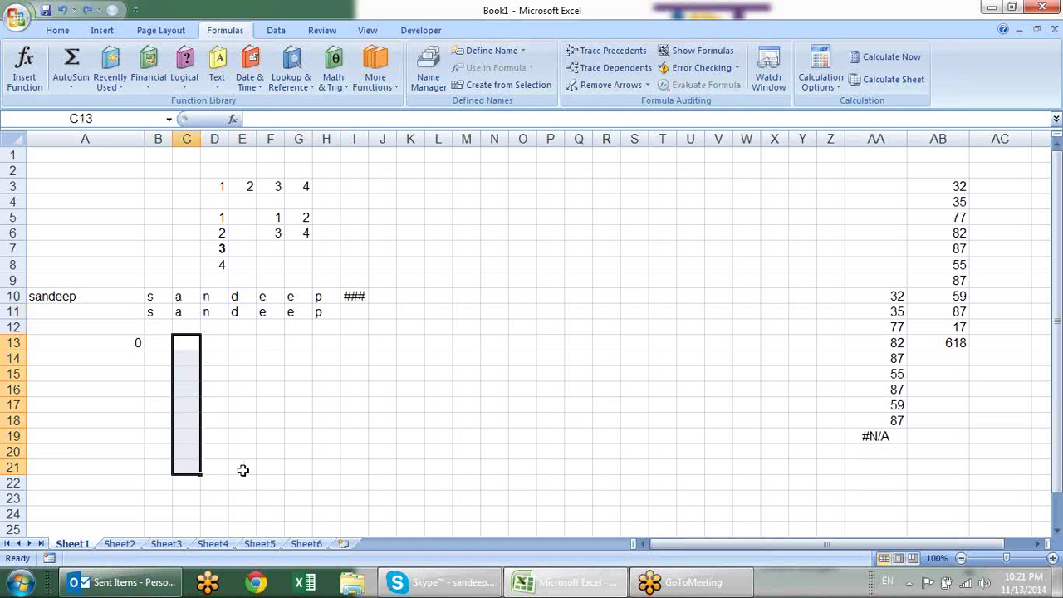
Enter {=MID(A10,ROW(1:7),1)} as an array formula down C13:C21
text(=mid)
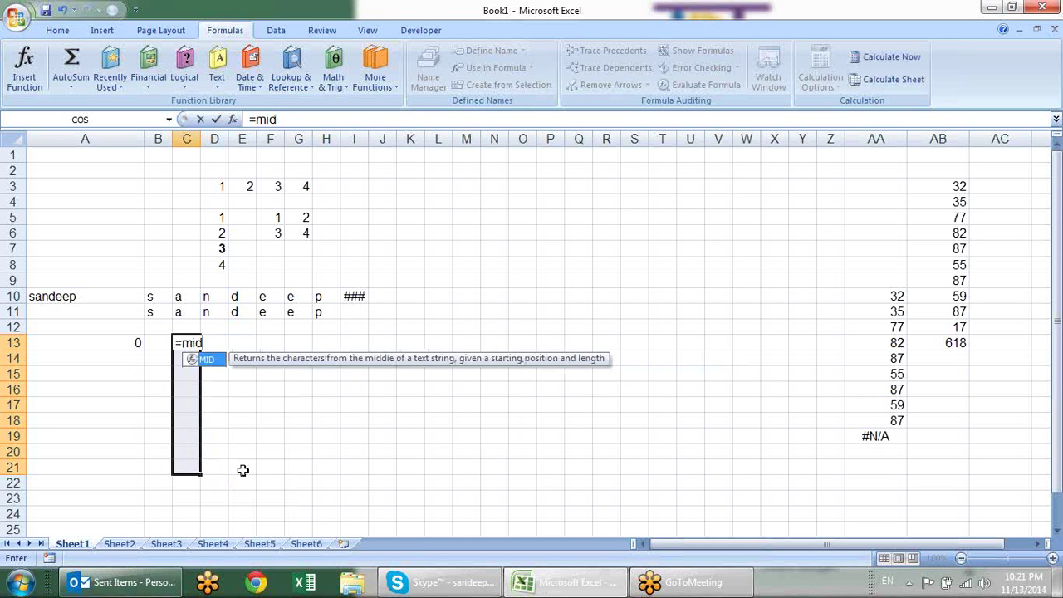
key(Tab)
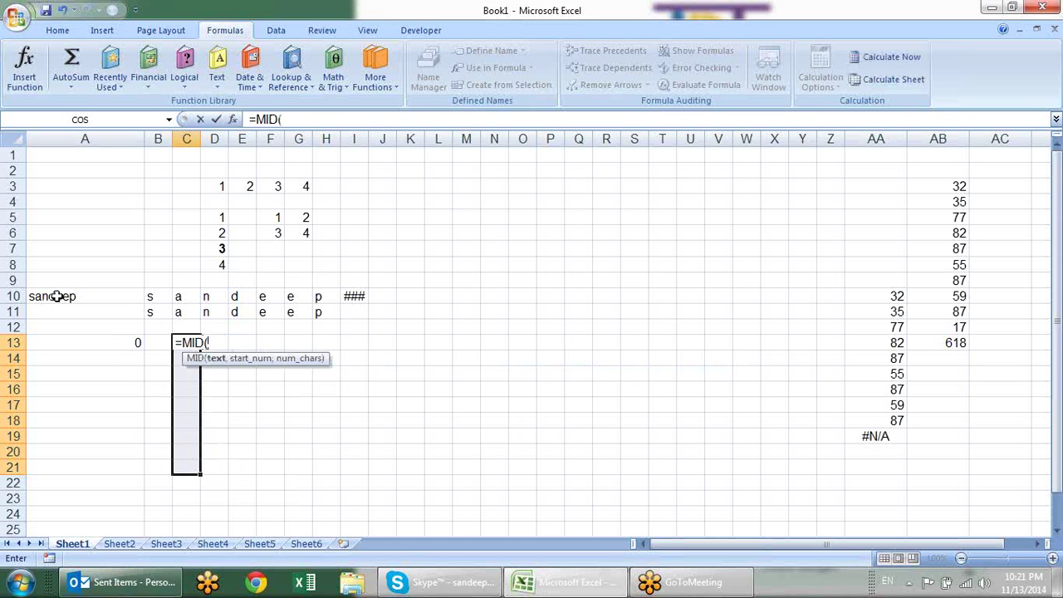
click(54, 296)
text(,)
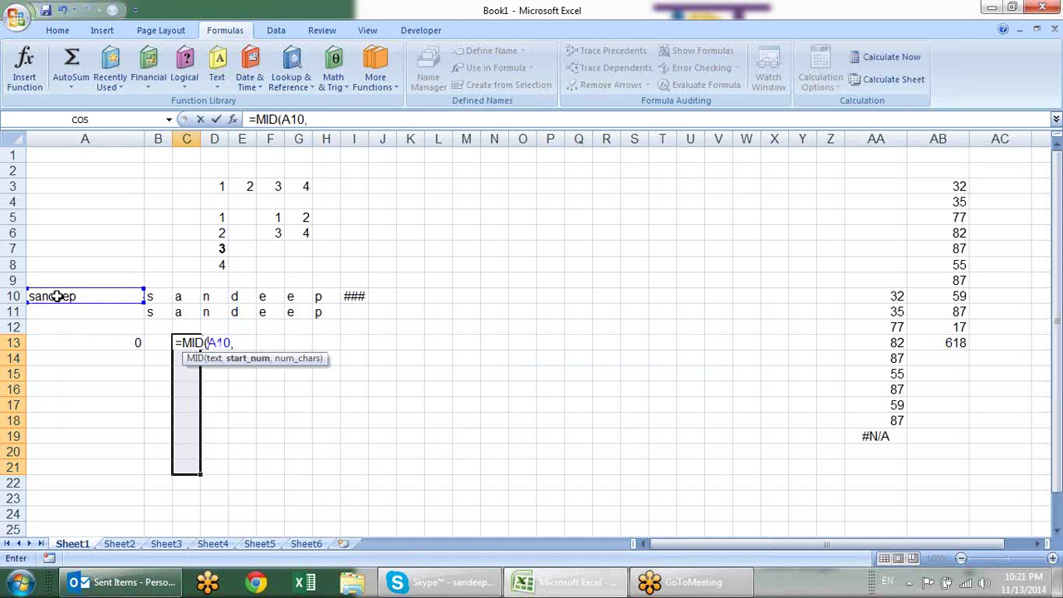
text(row)
key(Tab)
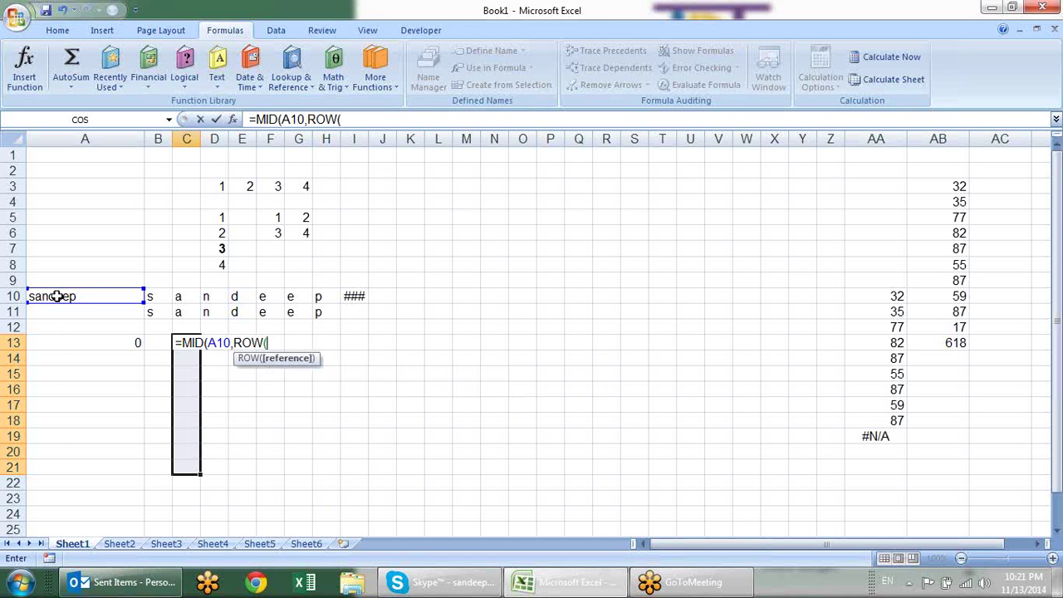
text(1:7)
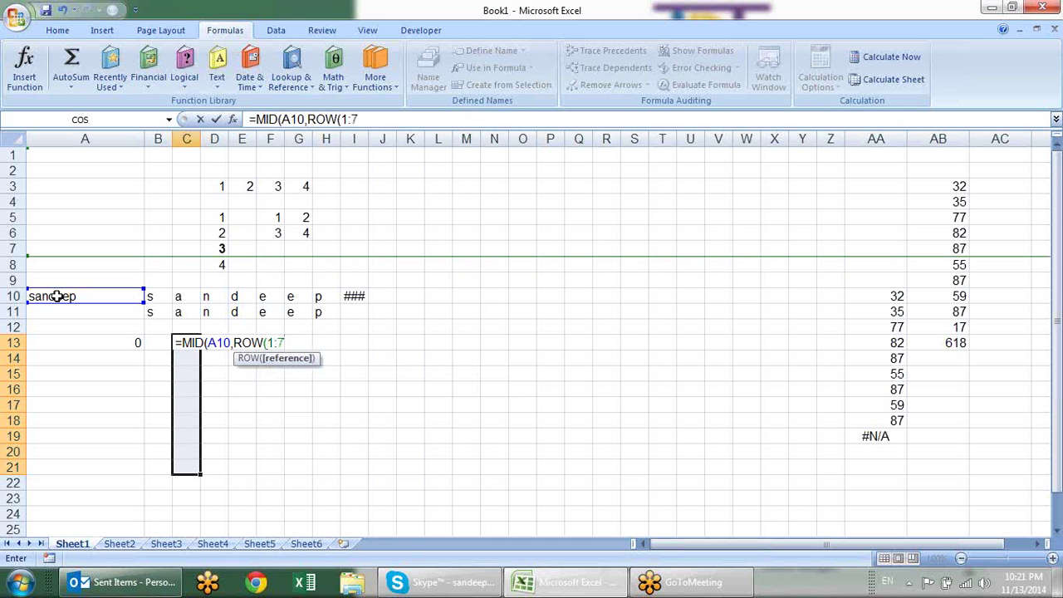
text(),)
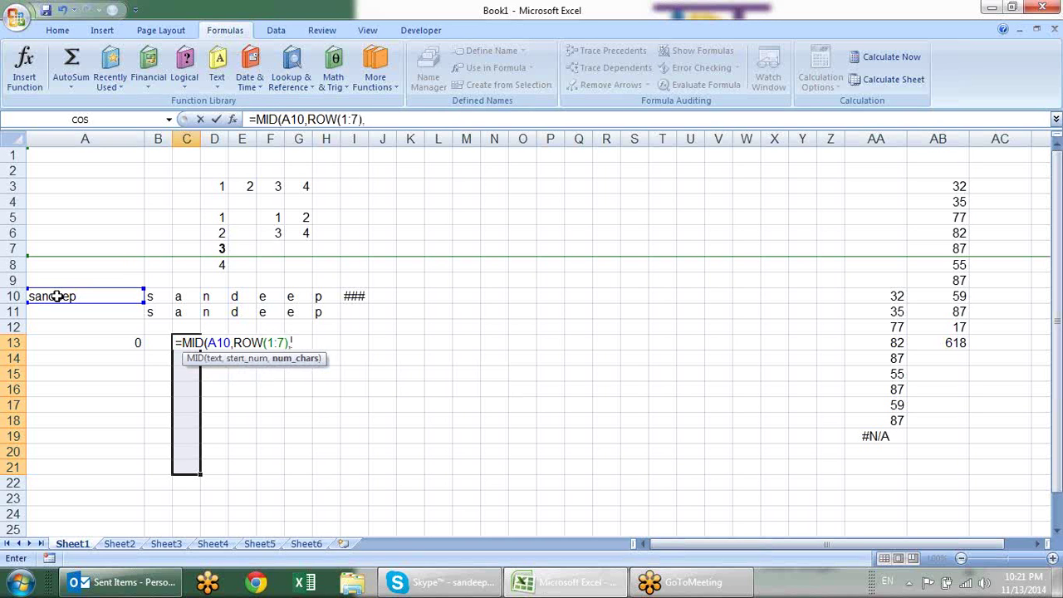
text(0)
key(BackSpace)
text(1)
text())
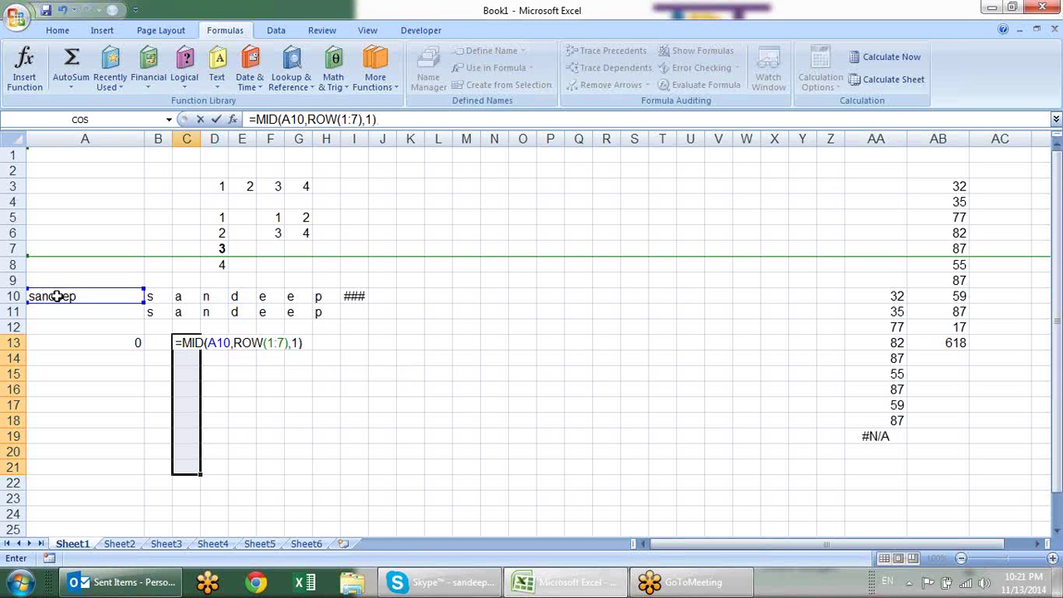
key(ctrl+shift+Return)
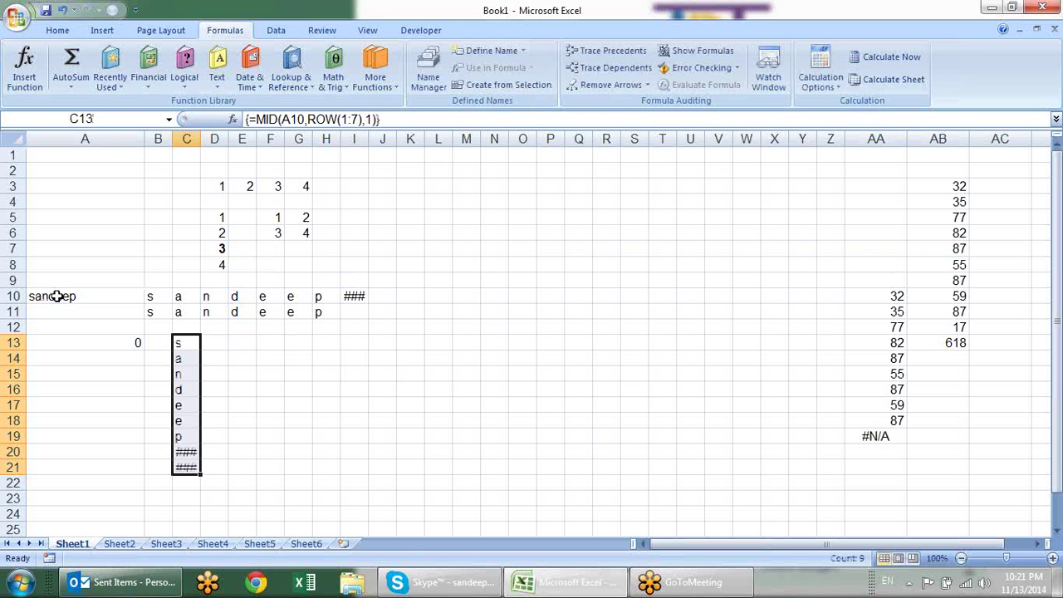
click(298, 388)
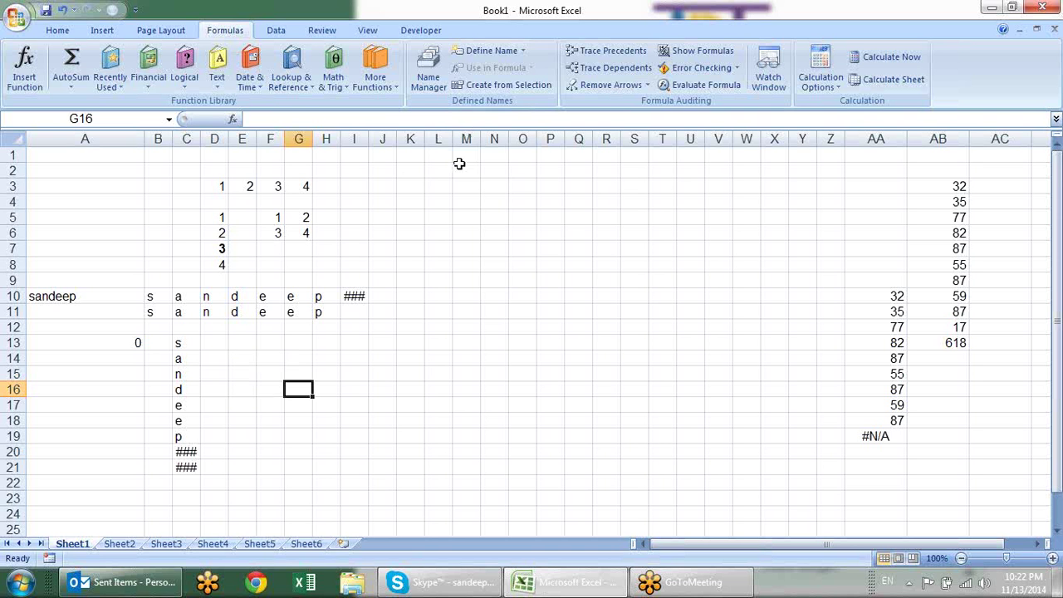
Widen columns M through Q to one equal, larger width, ending on cell N3
drag(467, 138, 635, 141)
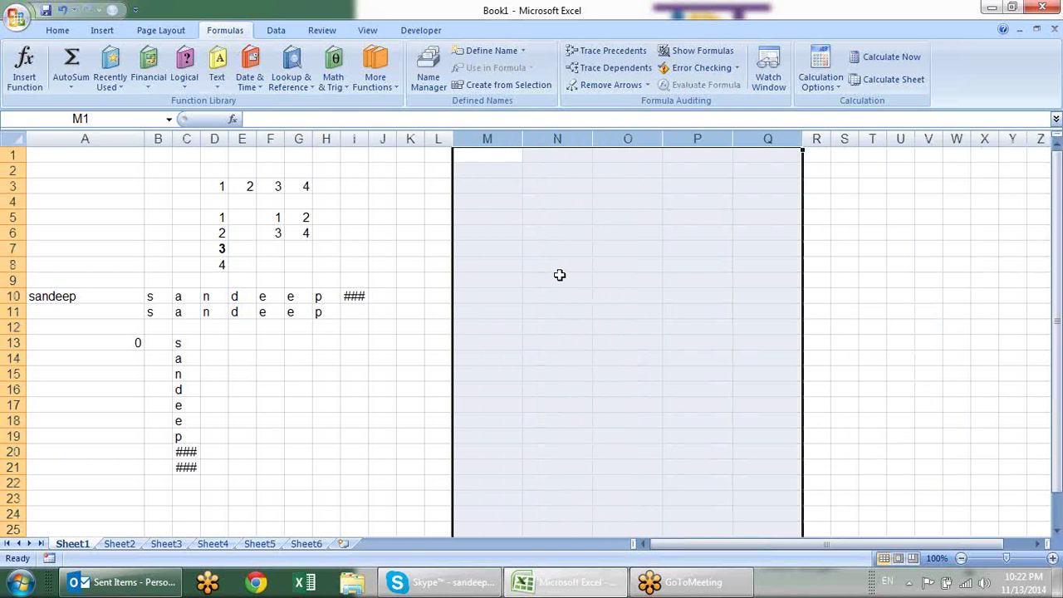
click(532, 253)
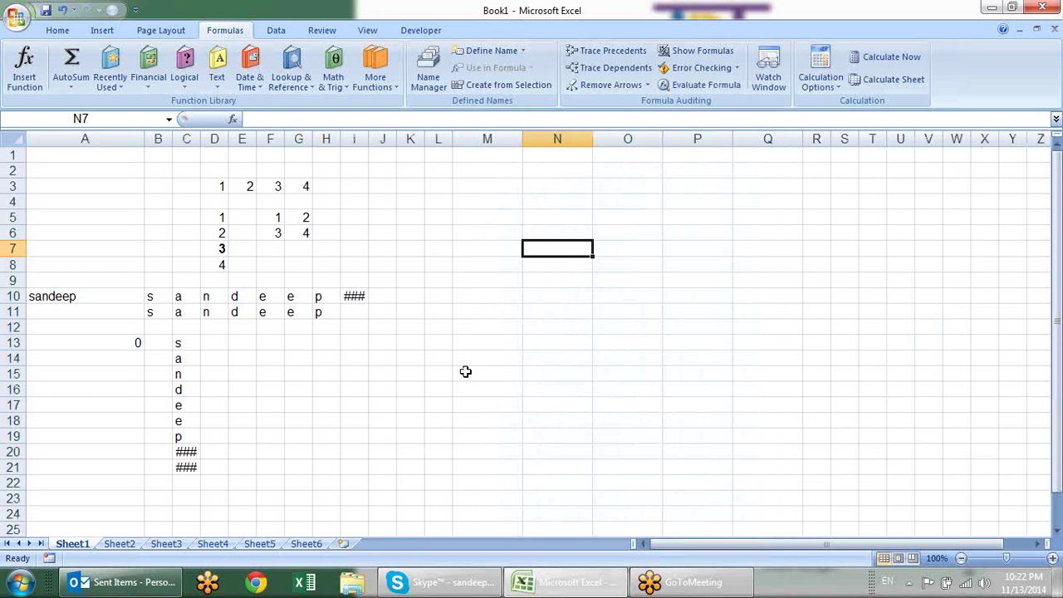
click(486, 287)
click(486, 309)
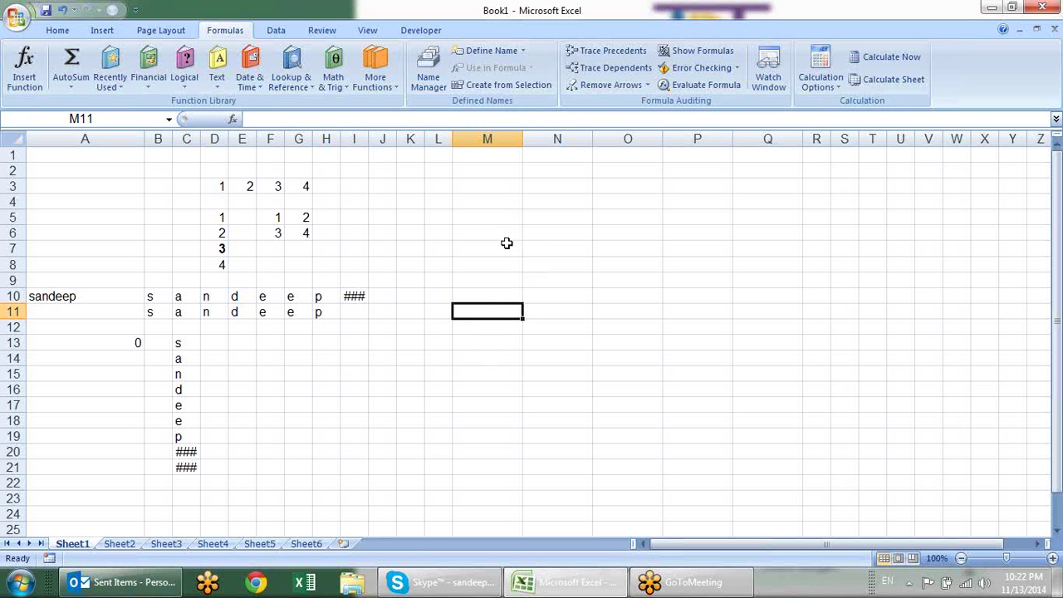
click(528, 192)
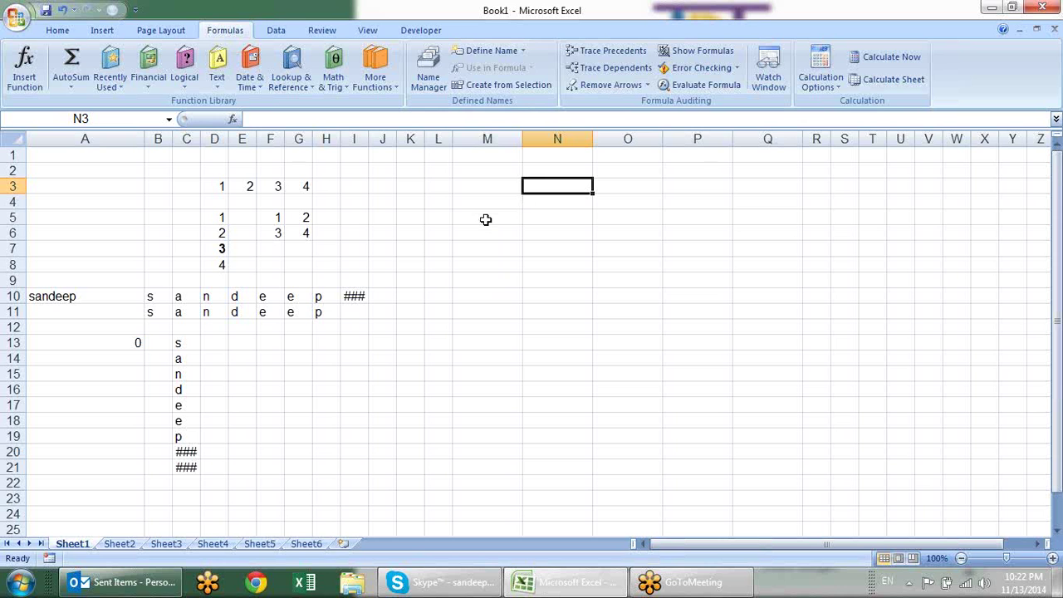
Fill N3:O12 at once with =RANDBETWEEN(10,90) using Ctrl+Enter
key(shift+Right)
key(shift+Down)
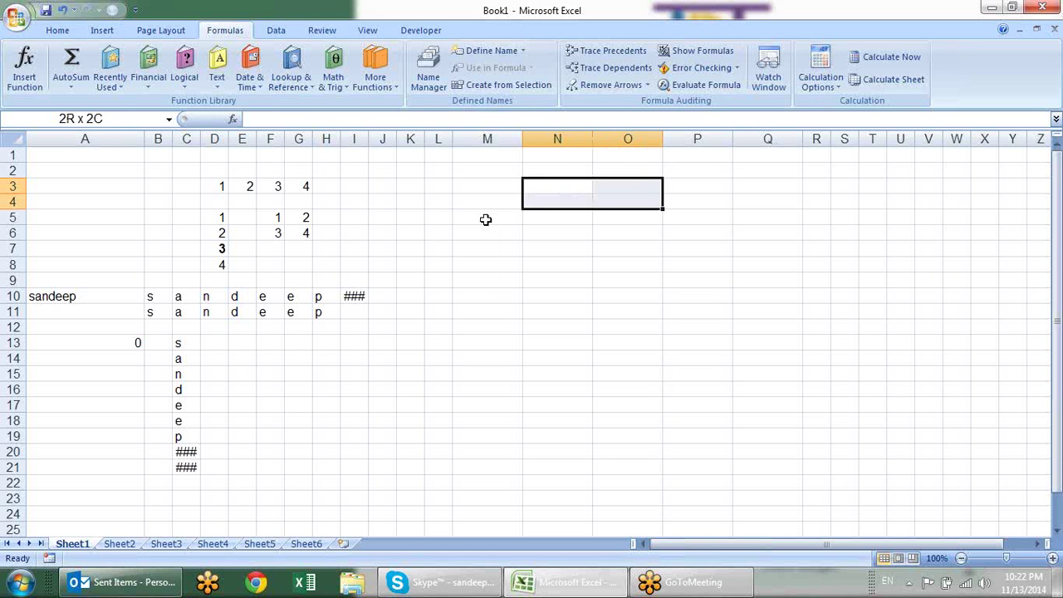
key(shift+Down)
key(shift+Down)
key(shift+Down)
key(shift+Down)
key(shift+Down)
key(shift+Down)
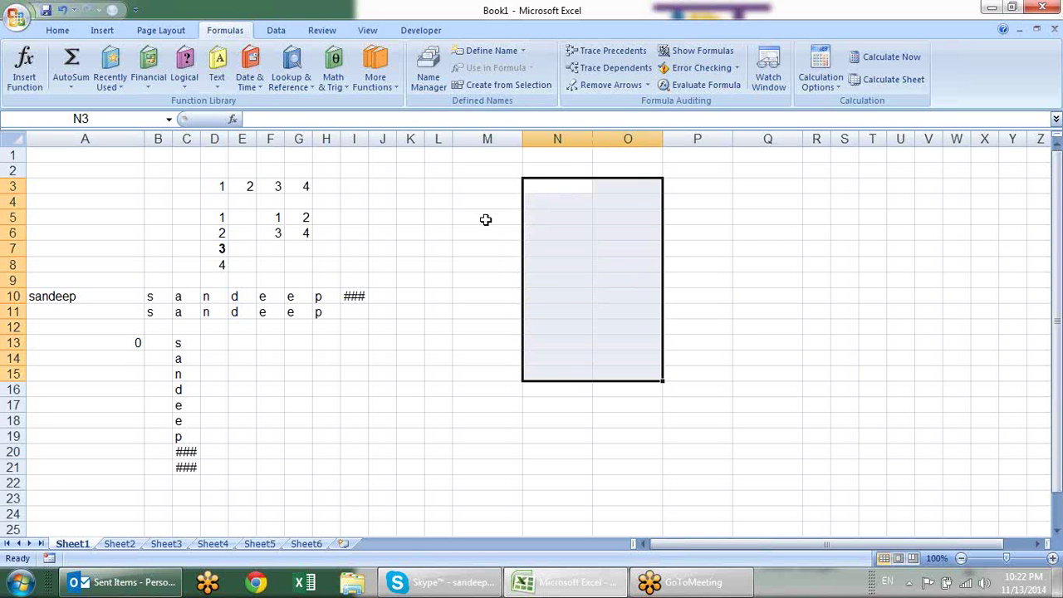
key(shift+Up)
key(shift+Up)
key(shift+Up)
text(=r)
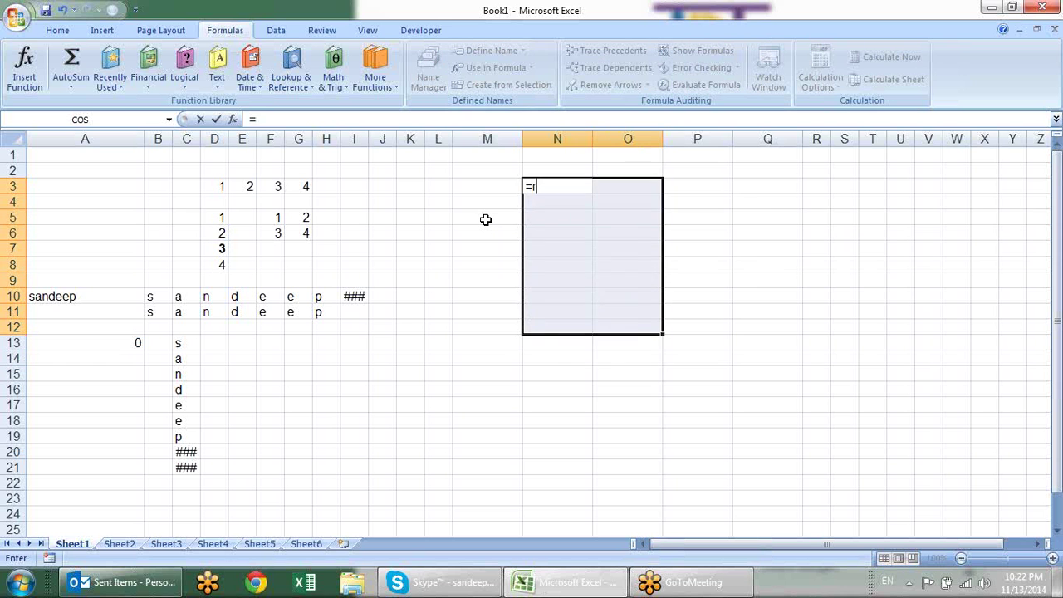
text(an)
key(Down)
key(Tab)
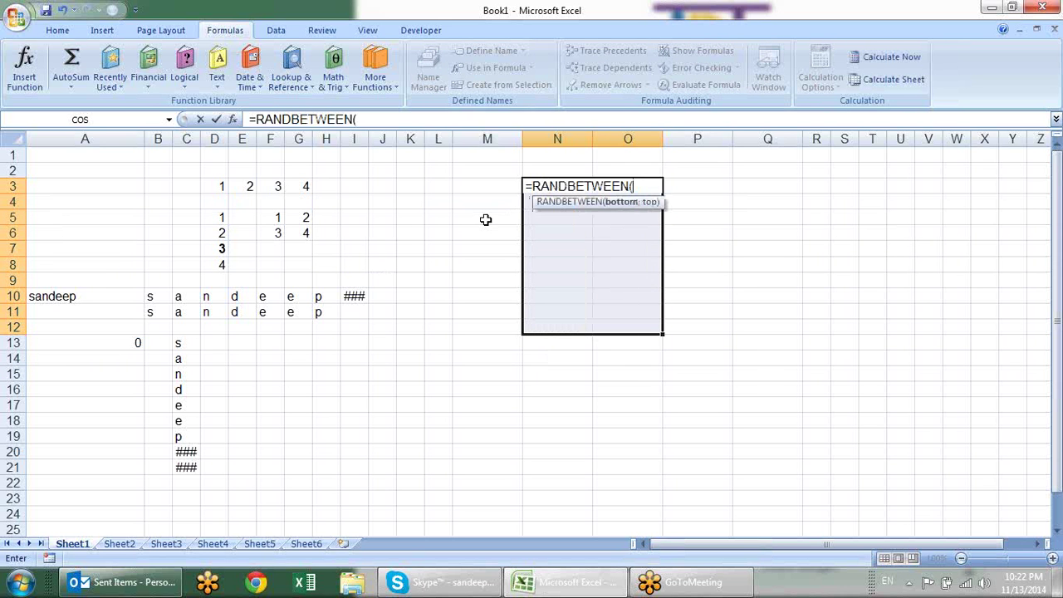
text(10,90)
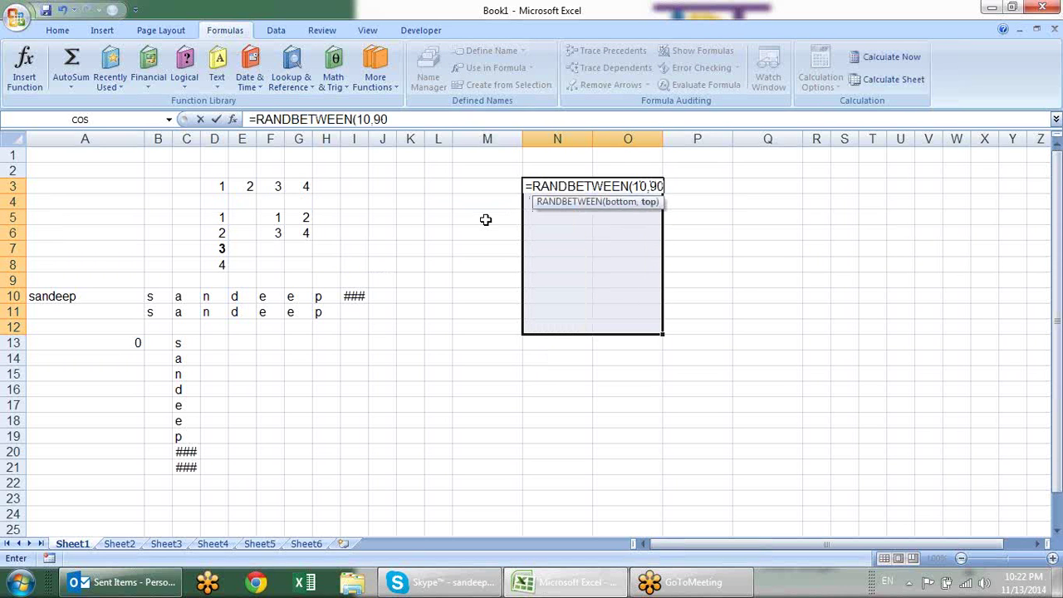
text())
key(ctrl+Return)
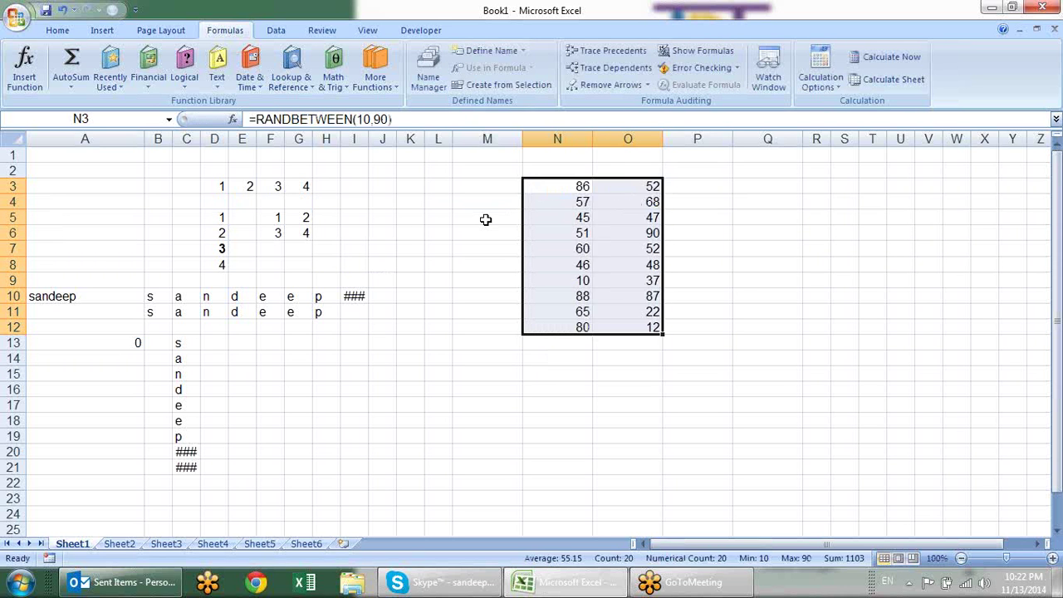
Freeze N3:O12's random numbers as static values with Paste Special Values
key(ctrl+c)
key(alt+e)
key(s)
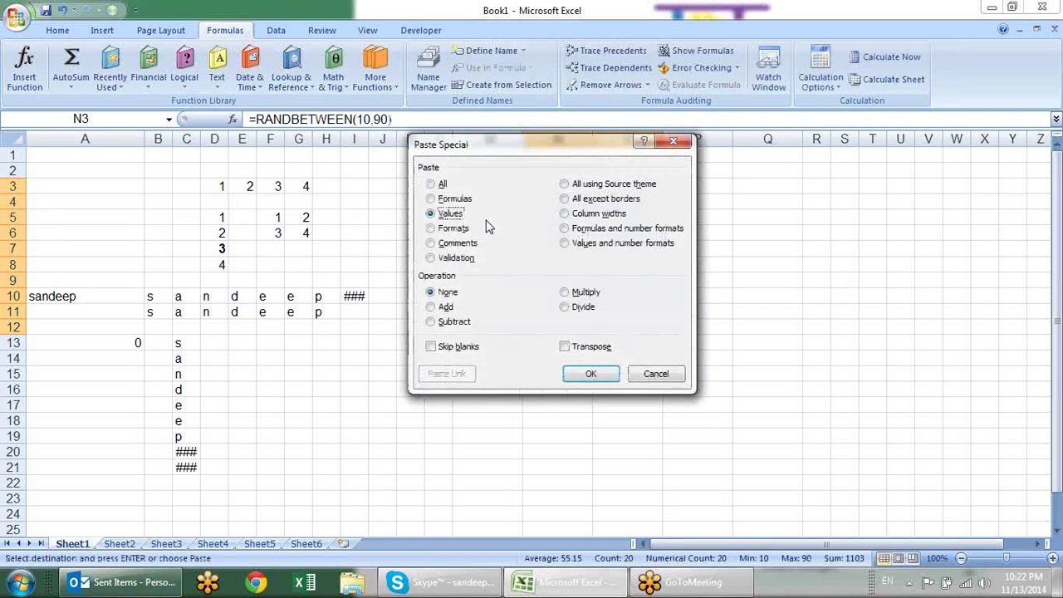
key(v)
key(Return)
key(Escape)
click(714, 187)
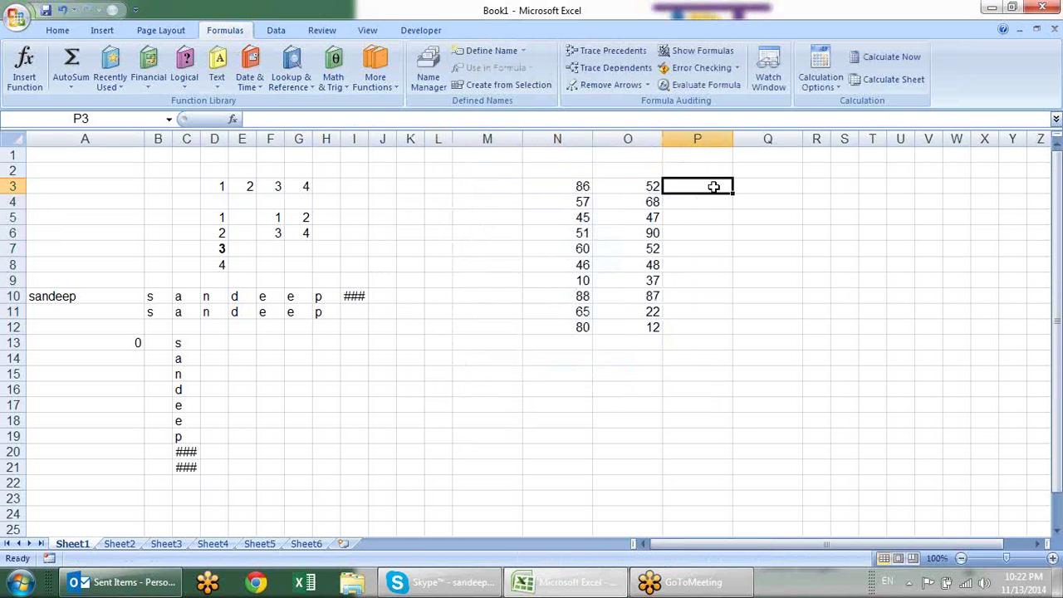
Put =N3*O3 products in P3:P12 and AutoSum them in P13
text(=)
key(Left)
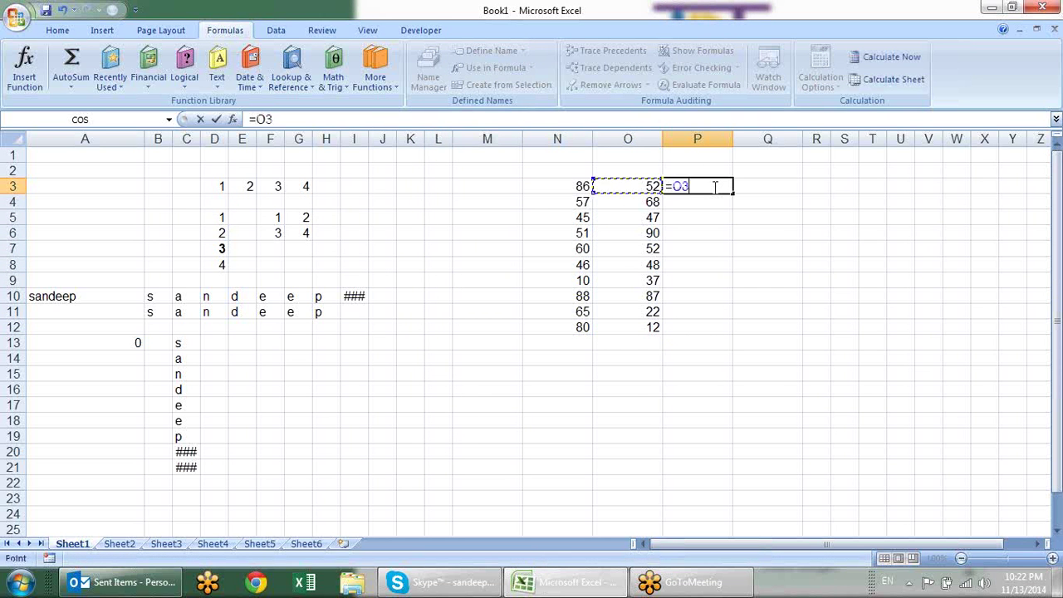
key(Left)
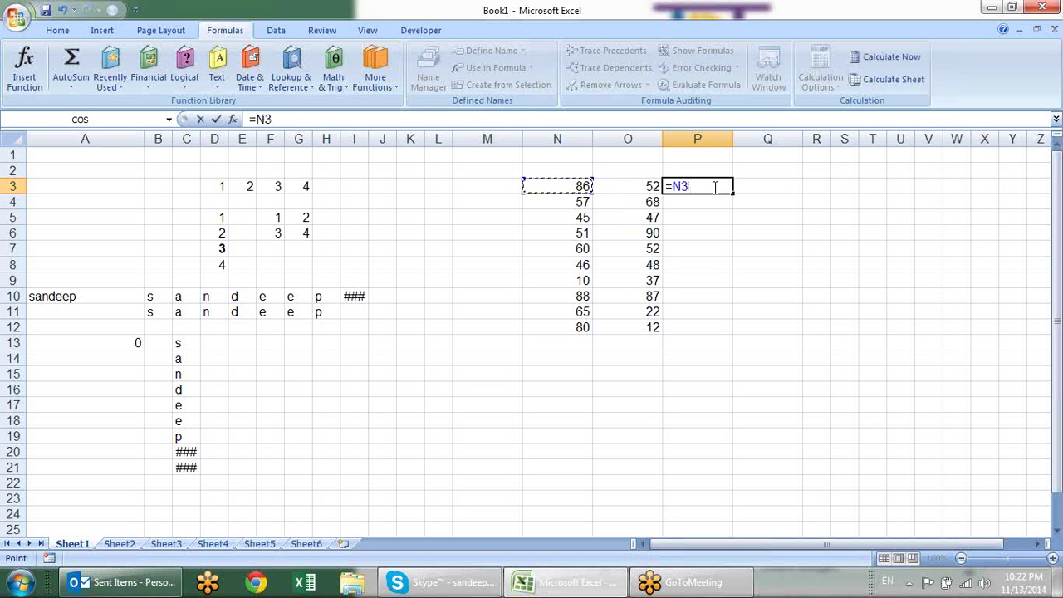
text(*)
key(Right)
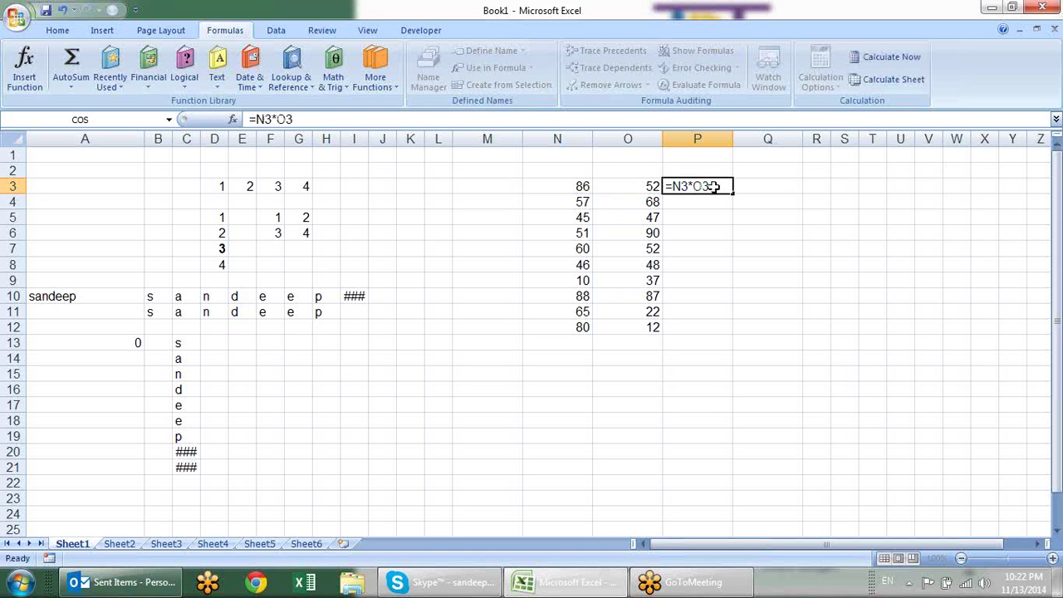
key(Return)
click(727, 189)
drag(731, 191, 732, 335)
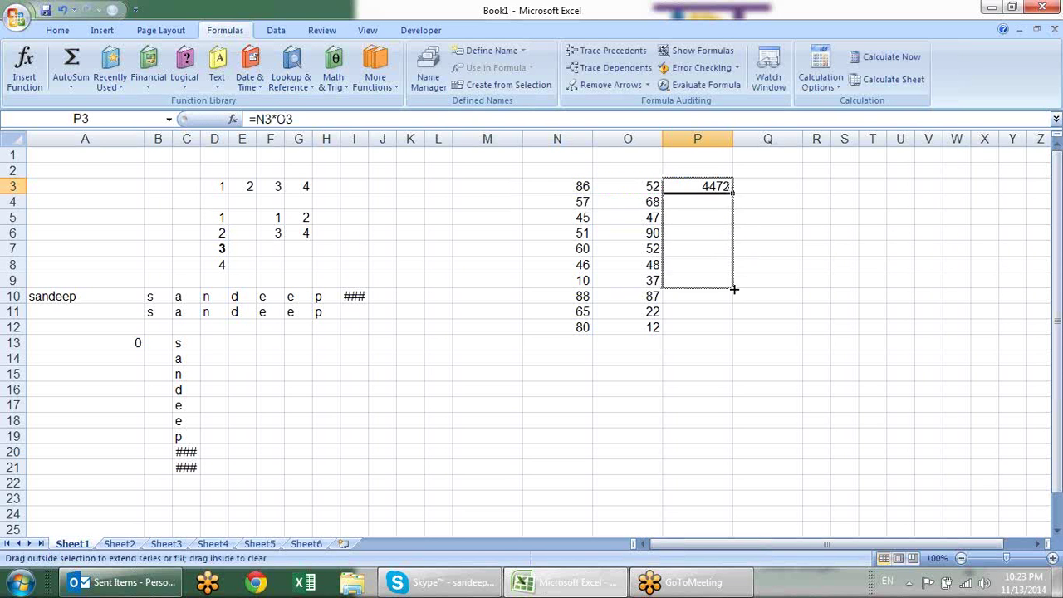
click(705, 343)
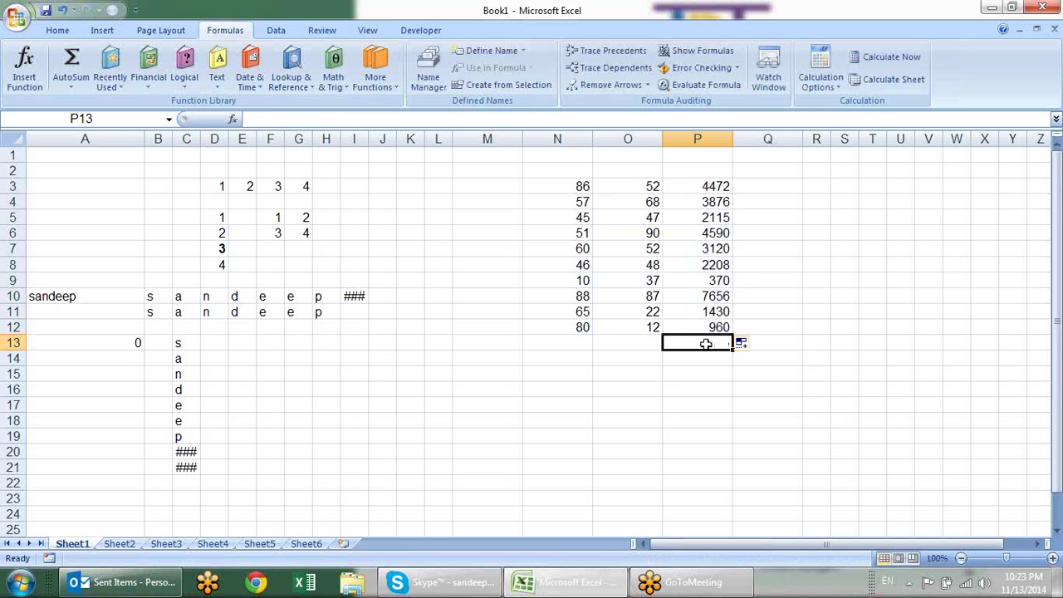
key(alt+equal)
key(Return)
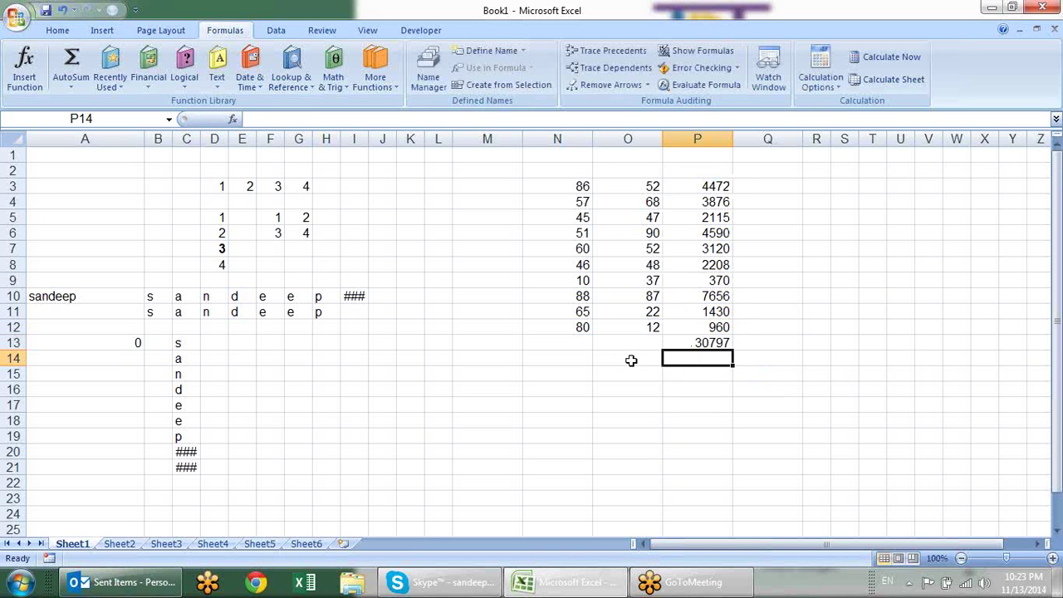
Enter =SUMPRODUCT(N3:N12,O3:O12) in P14, returning 30797
text(=su)
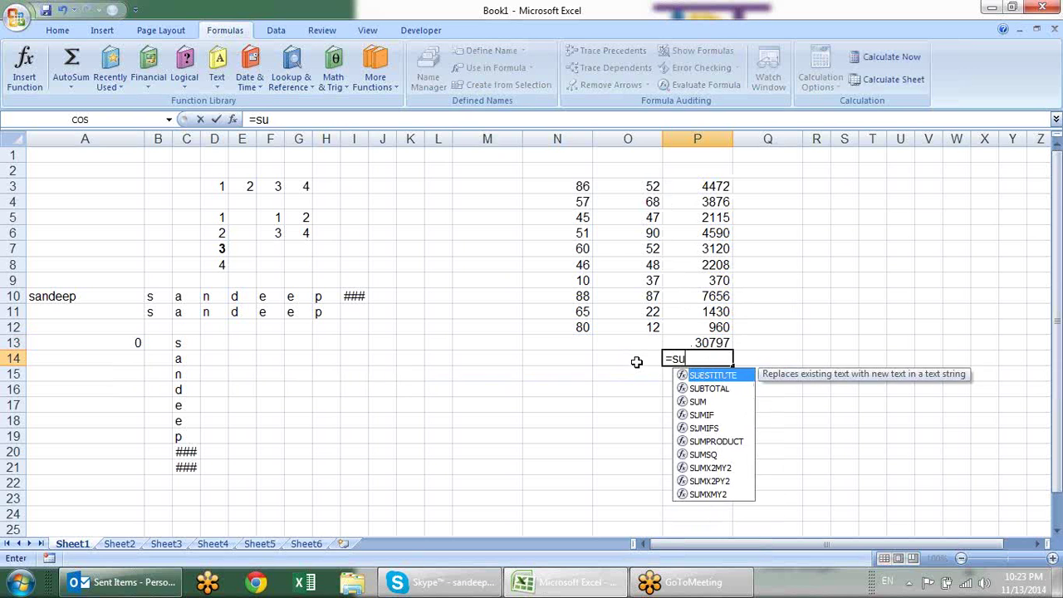
text(m)
key(Down)
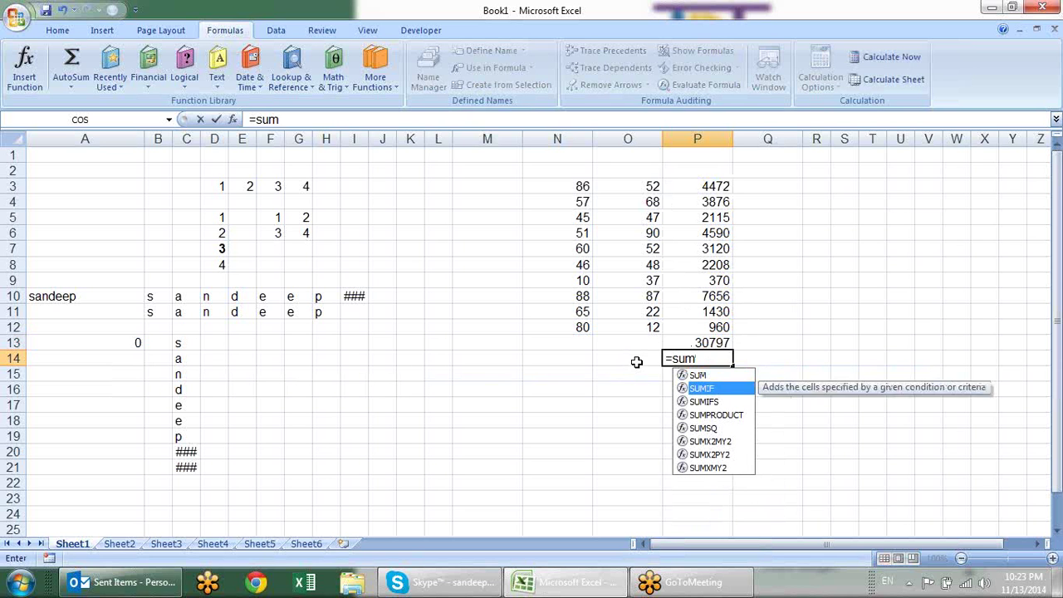
key(Down)
key(Down)
key(Tab)
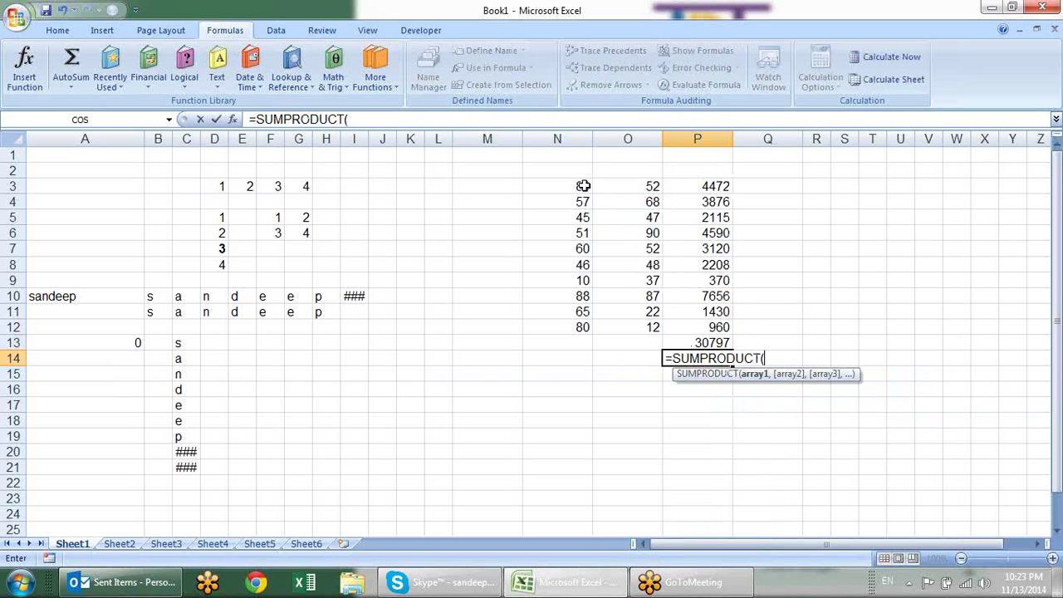
drag(583, 184, 577, 341)
text(,)
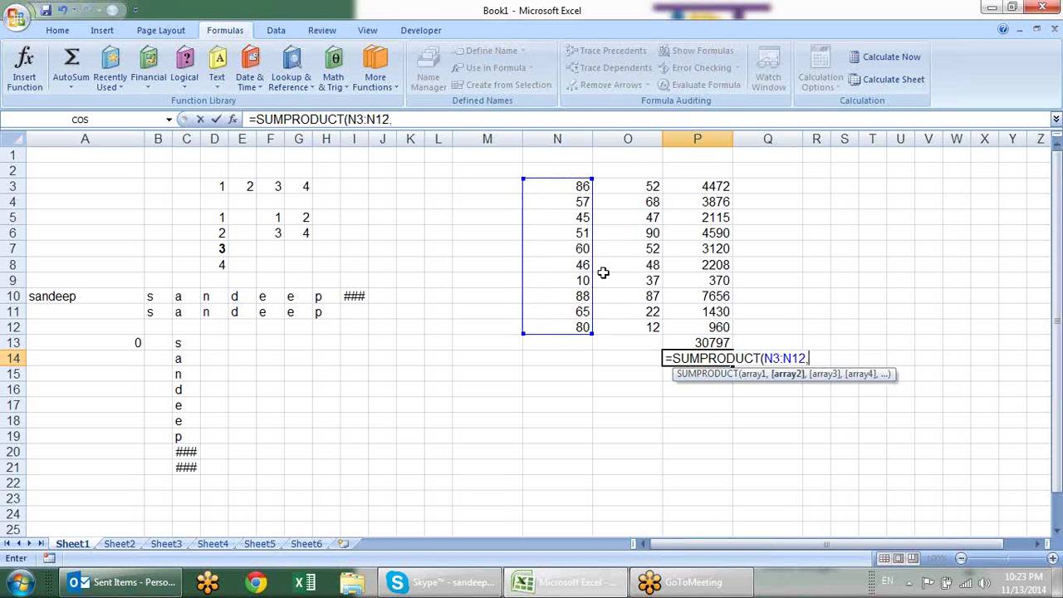
drag(636, 184, 625, 325)
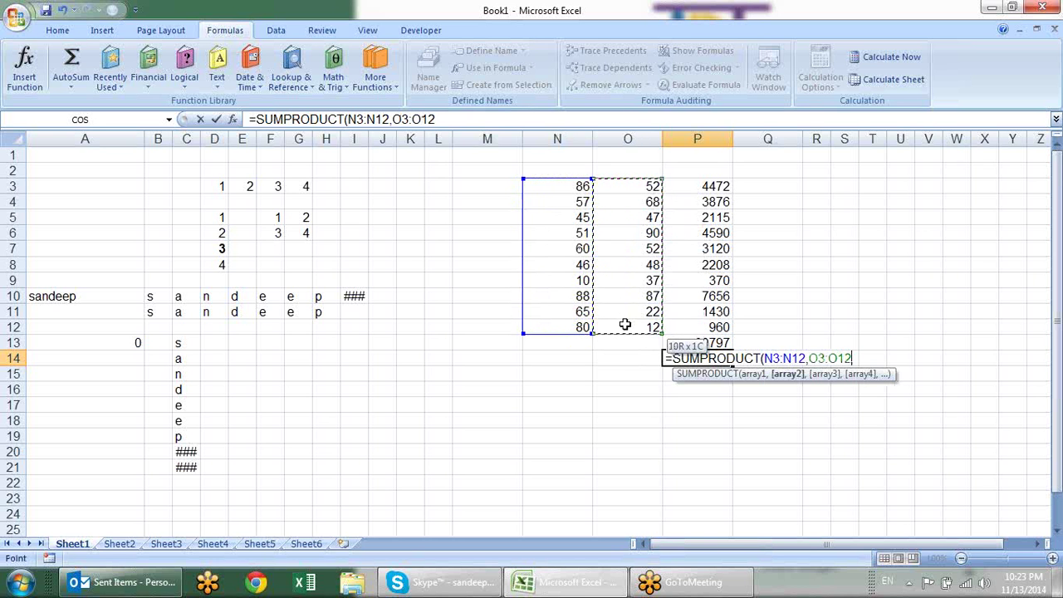
key(Return)
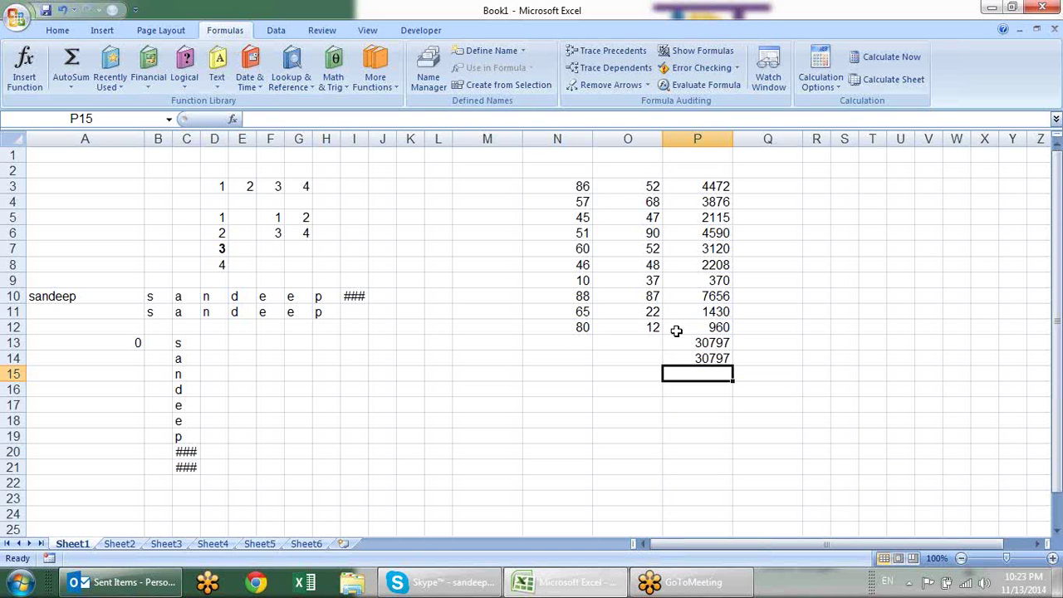
Enter {=SUM(N3:N12*O3:O12)} in P15 as an array formula, giving 30797
text(=)
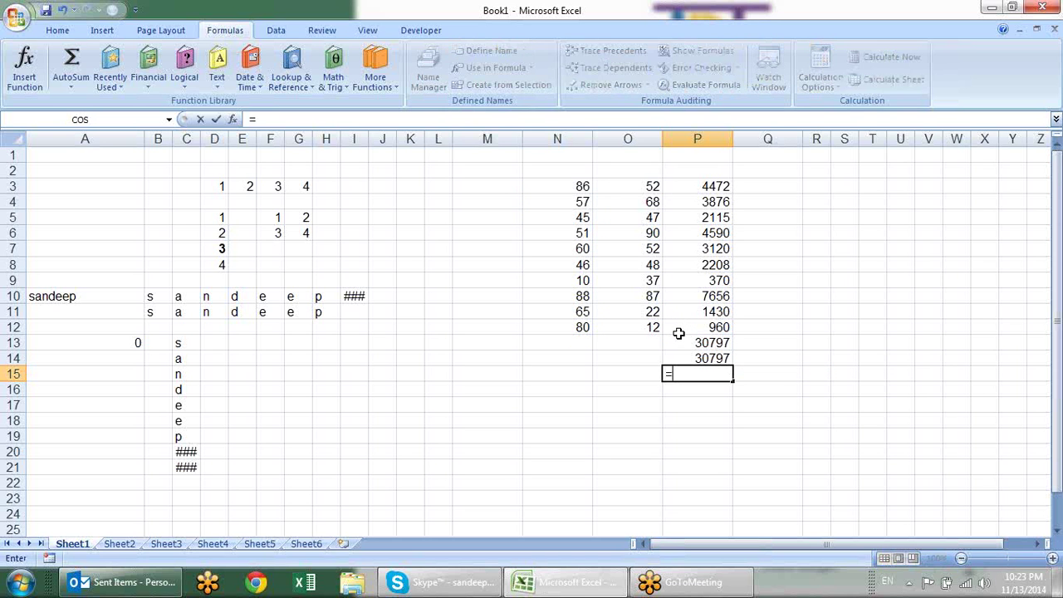
text(sum)
key(Tab)
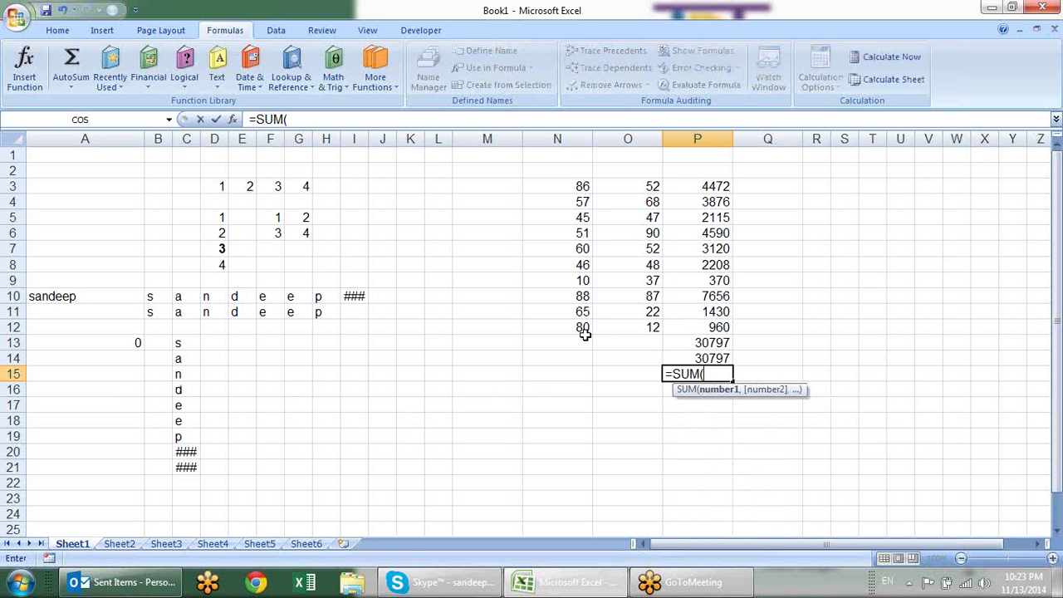
drag(585, 185, 562, 336)
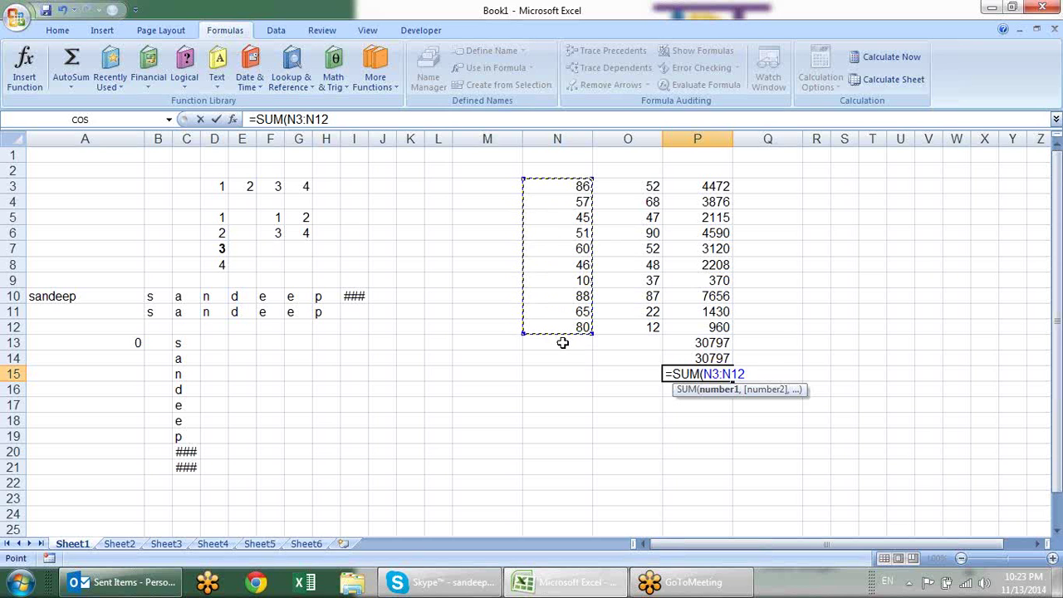
text(*)
mouse_move(649, 188)
mouse_down()
mouse_move(646, 341)
mouse_move(647, 329)
mouse_up()
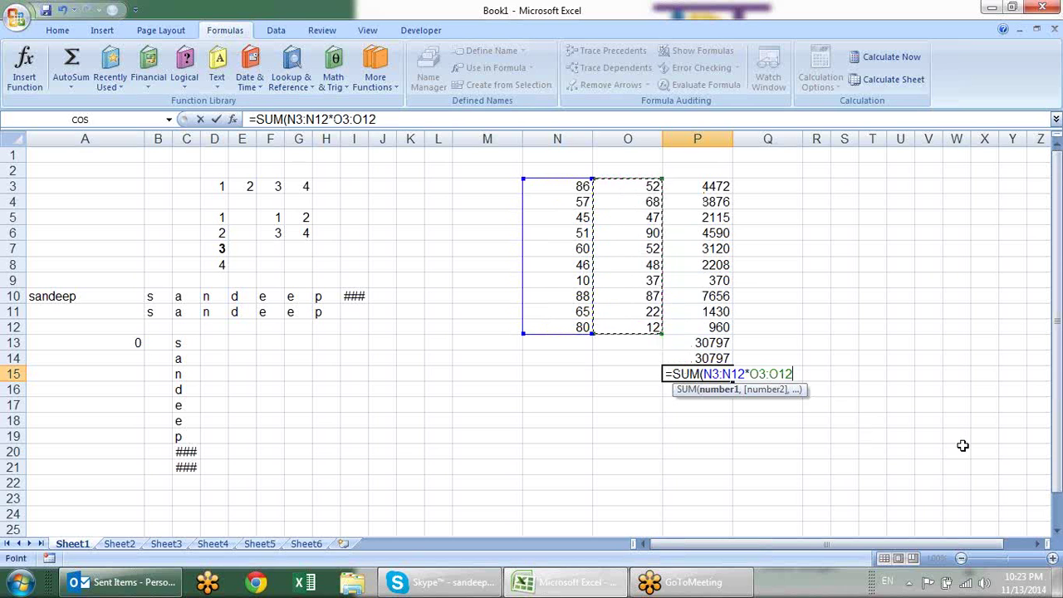
text())
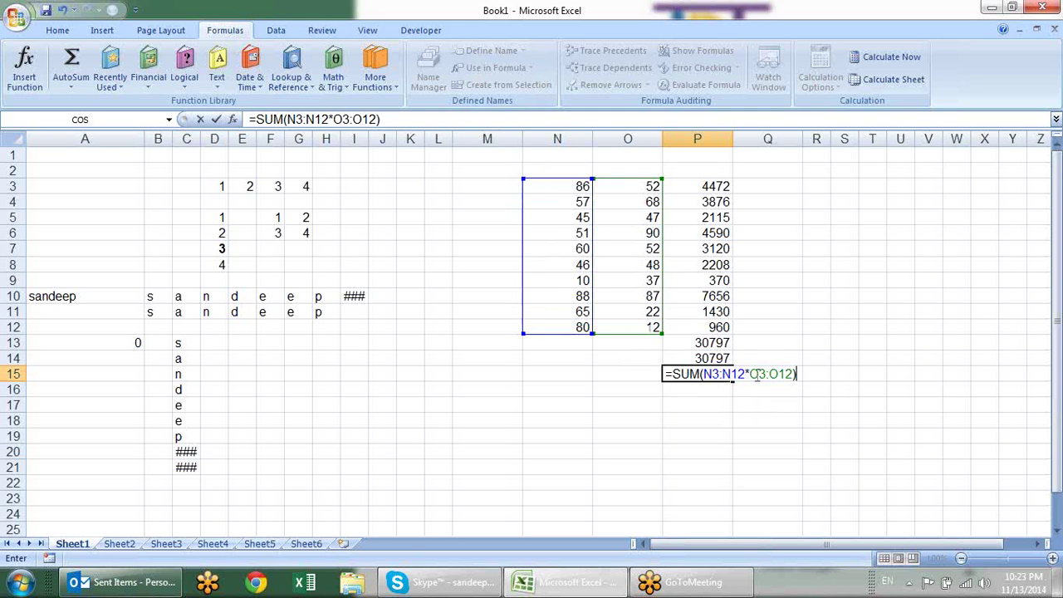
key(ctrl+shift+Return)
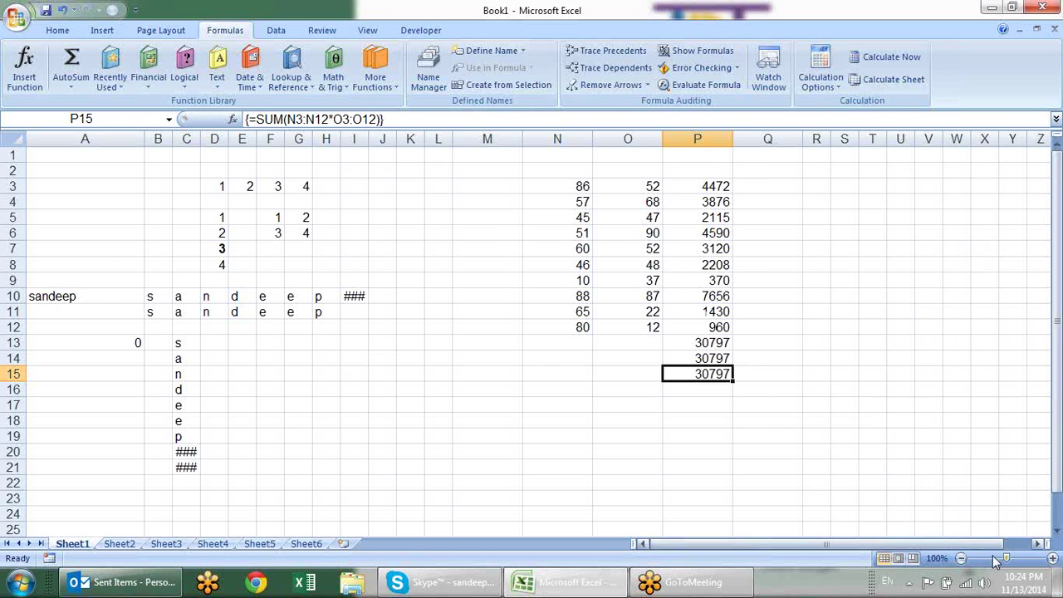
Widen columns R through T
drag(984, 545, 1038, 558)
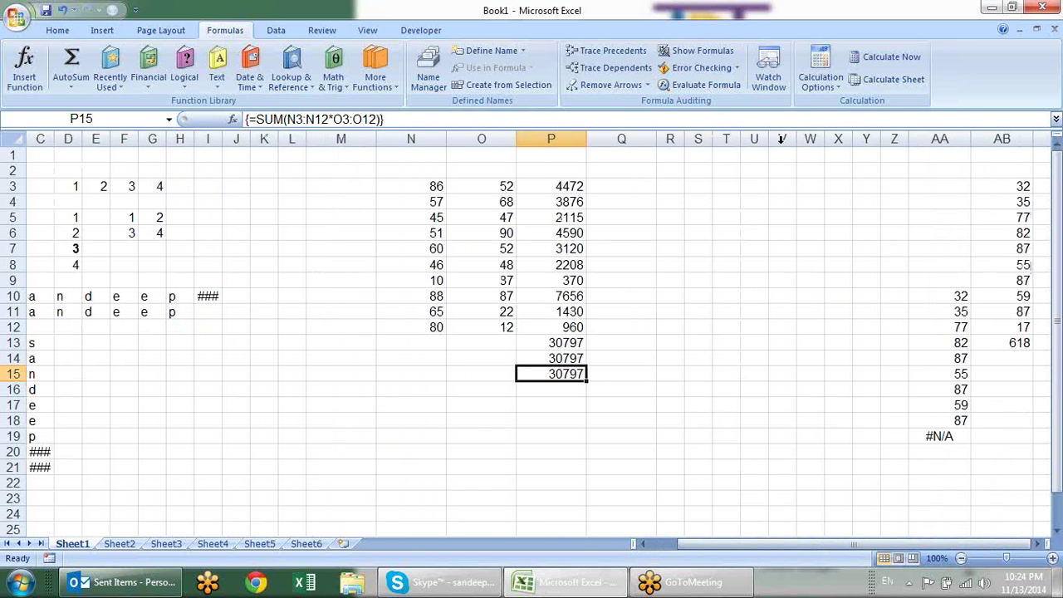
drag(671, 138, 801, 138)
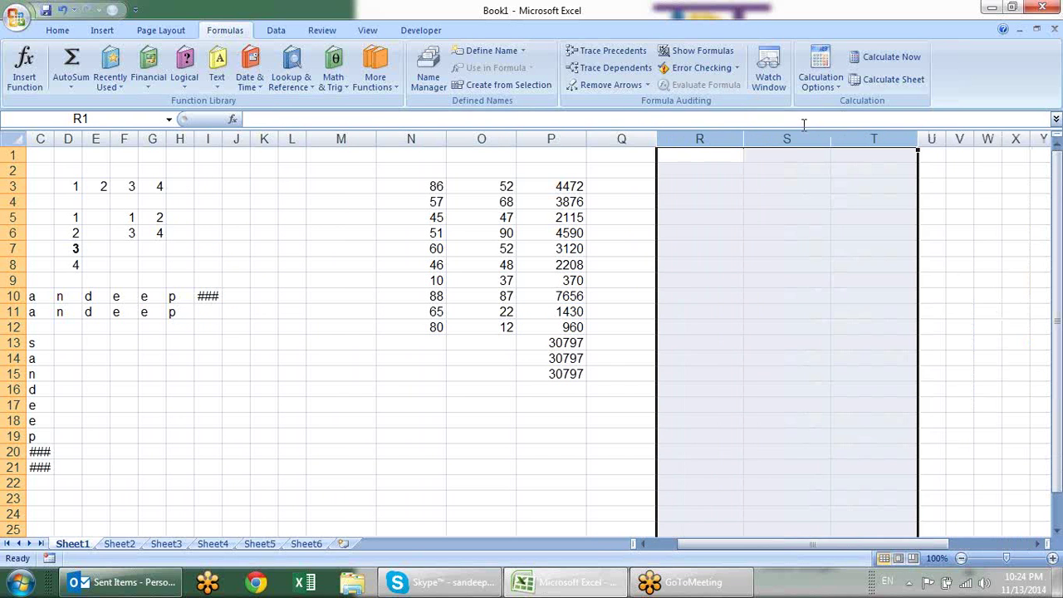
click(761, 216)
Enter a first name in R3 and fill the custom name list down to R11
click(723, 188)
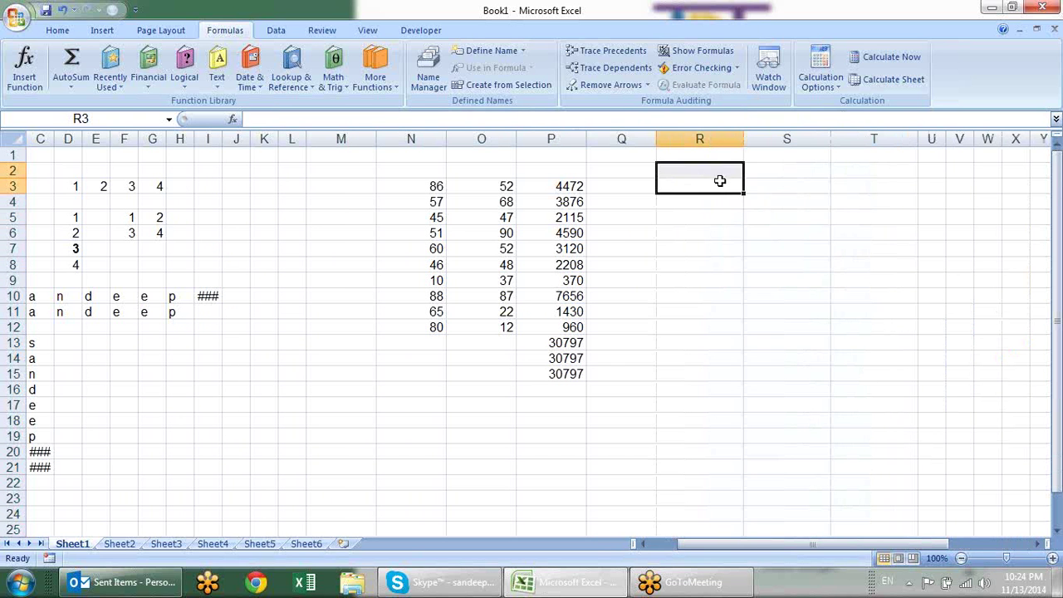
click(719, 196)
click(715, 190)
text(sand)
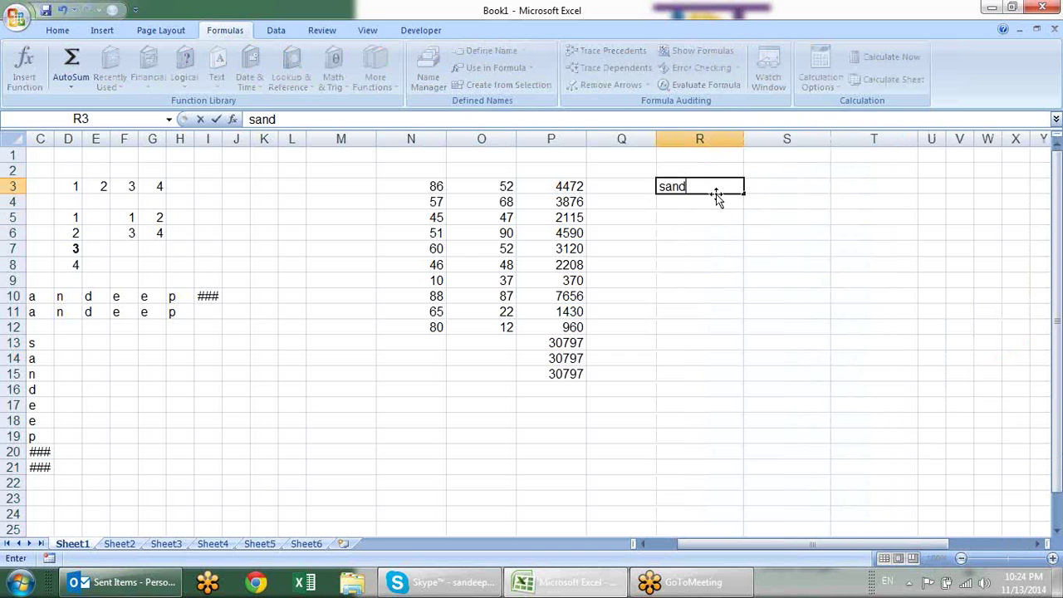
text(eep)
key(Return)
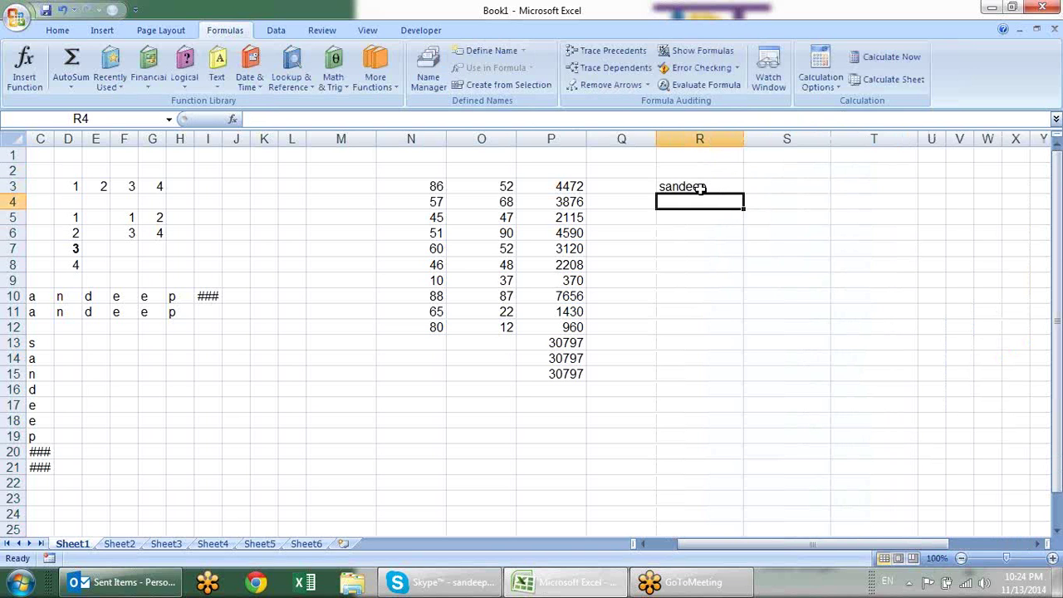
click(696, 186)
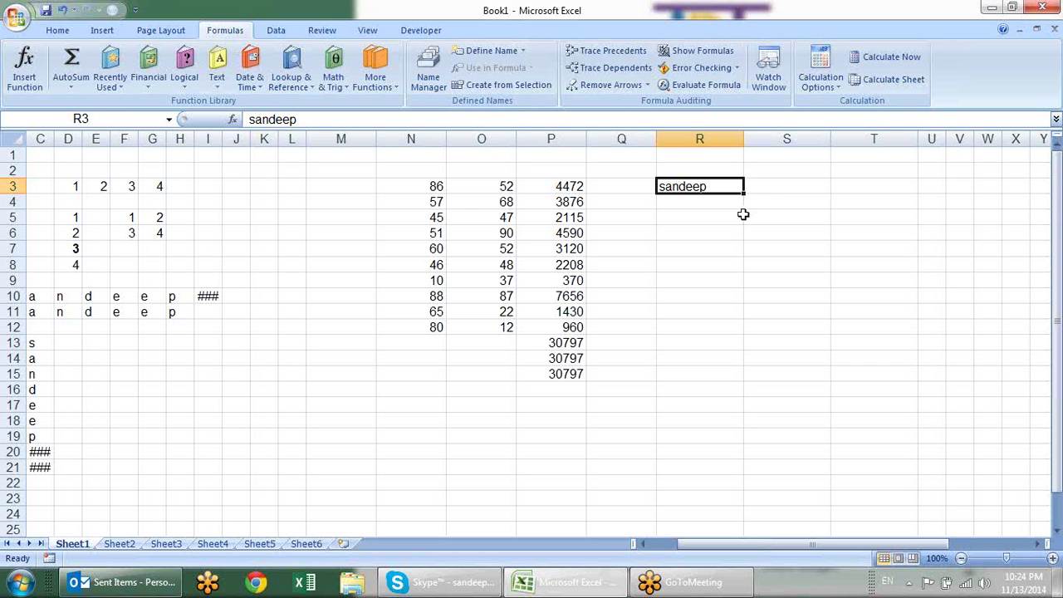
drag(744, 192, 723, 325)
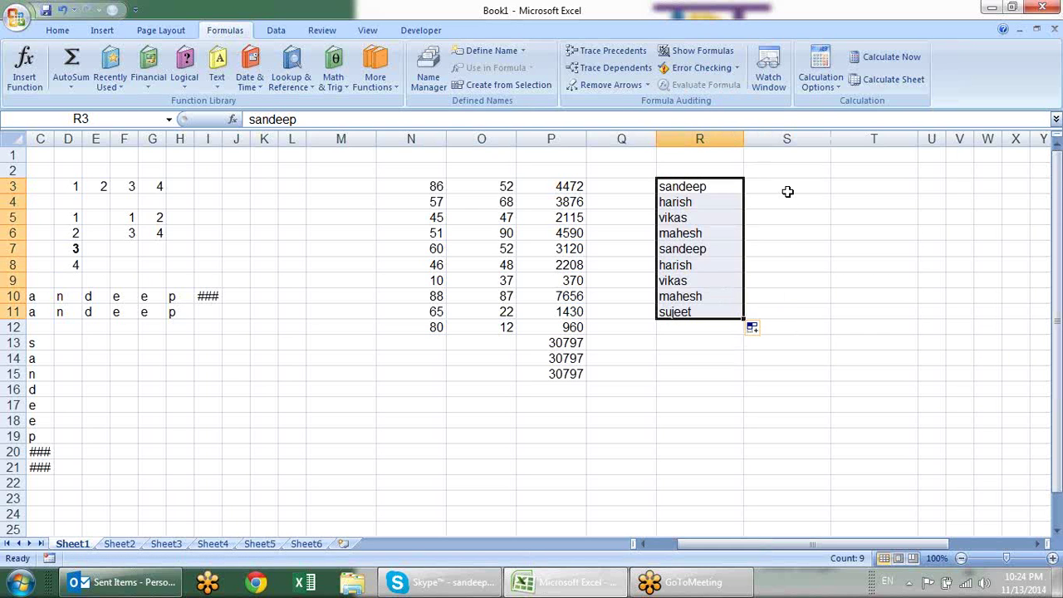
click(787, 191)
Enter =LEN(R3) in S3, fill it to S11, and AutoSum the lengths to 54 in S12
text(=)
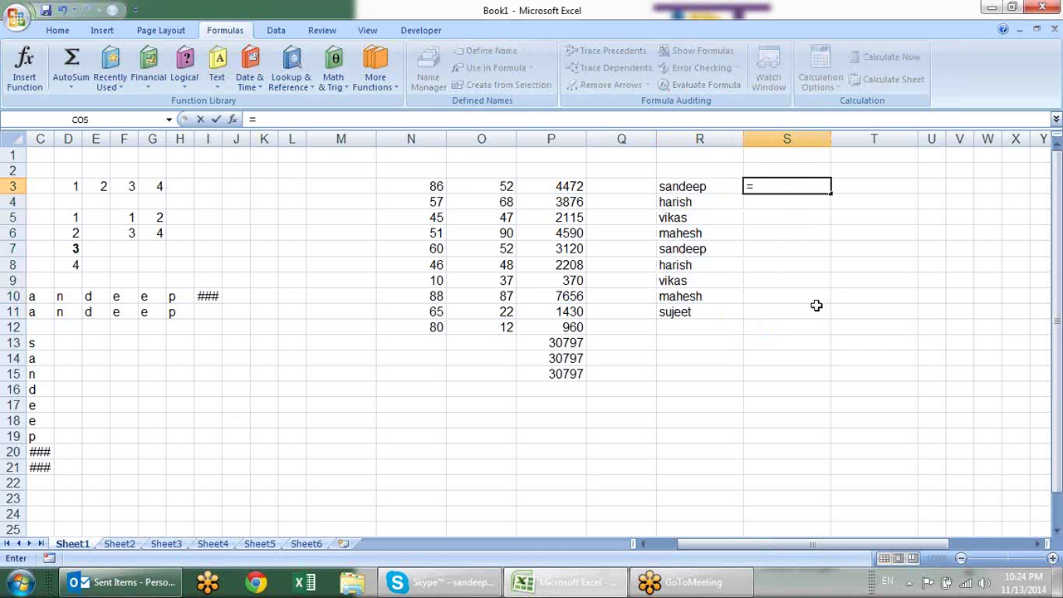
text(len)
key(Tab)
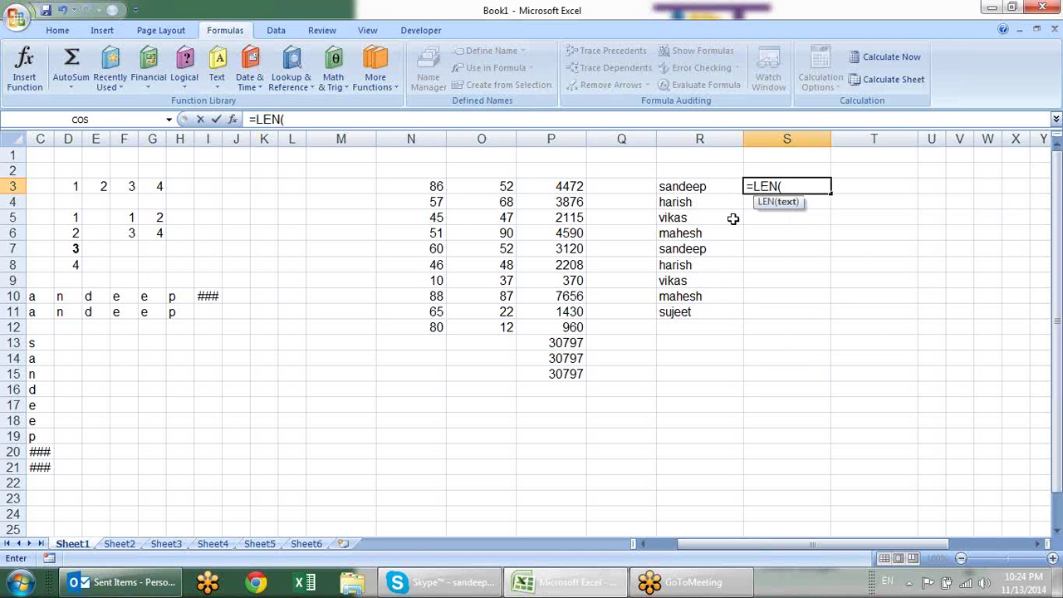
click(724, 187)
key(Return)
click(820, 193)
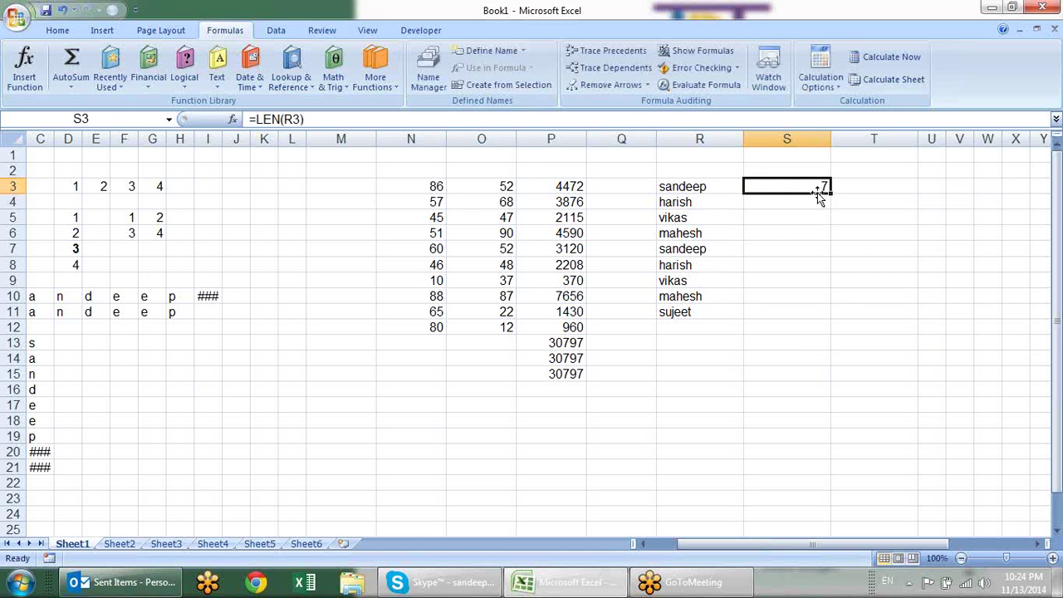
drag(830, 192, 811, 314)
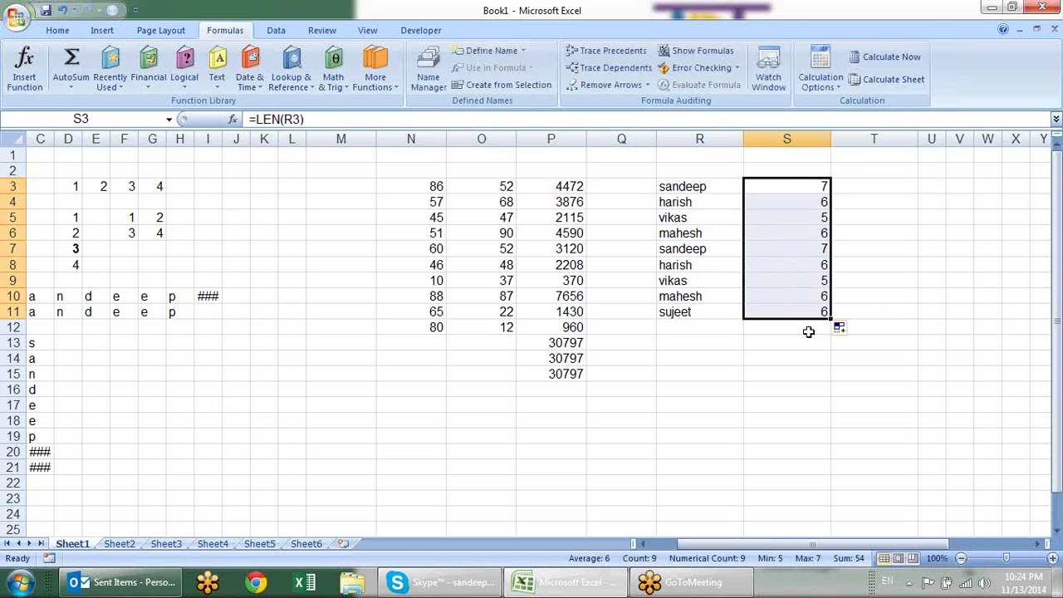
click(781, 325)
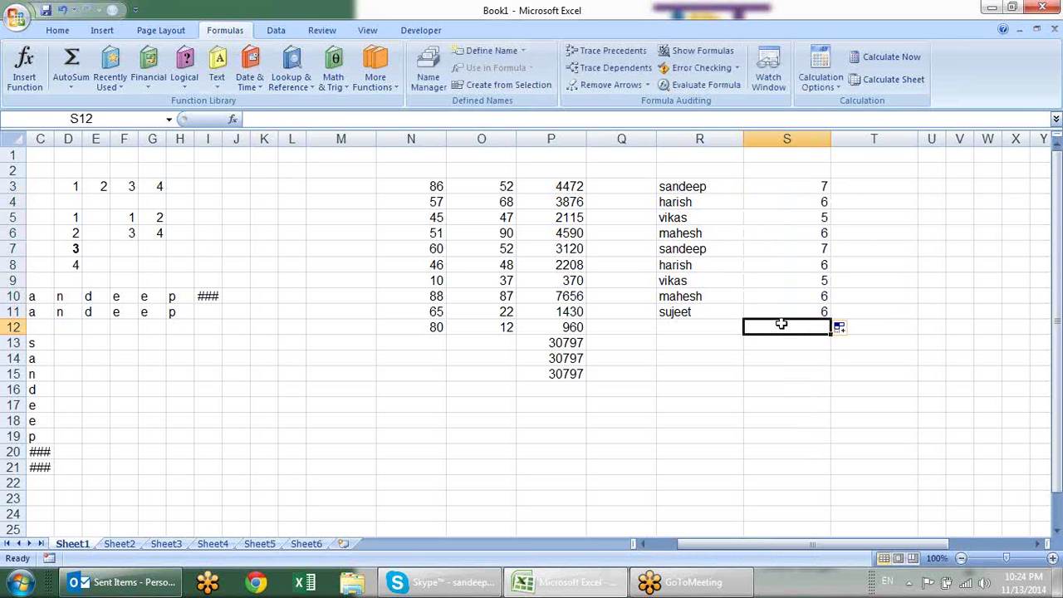
key(alt+equal)
key(Return)
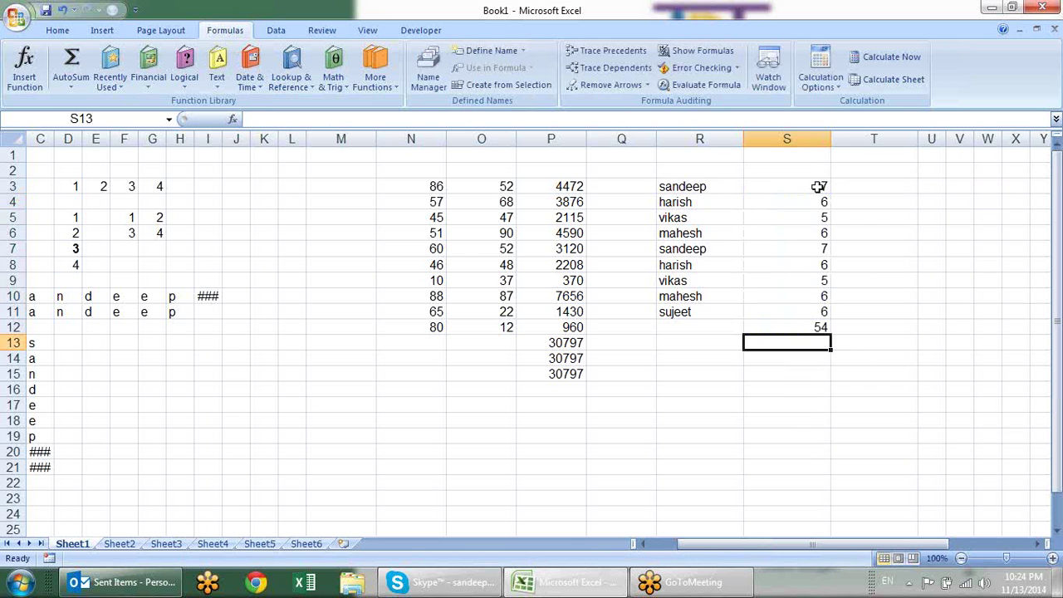
Briefly change S3 to =LEN(R3:R6), then restore it to =LEN(R3)
double_click(818, 187)
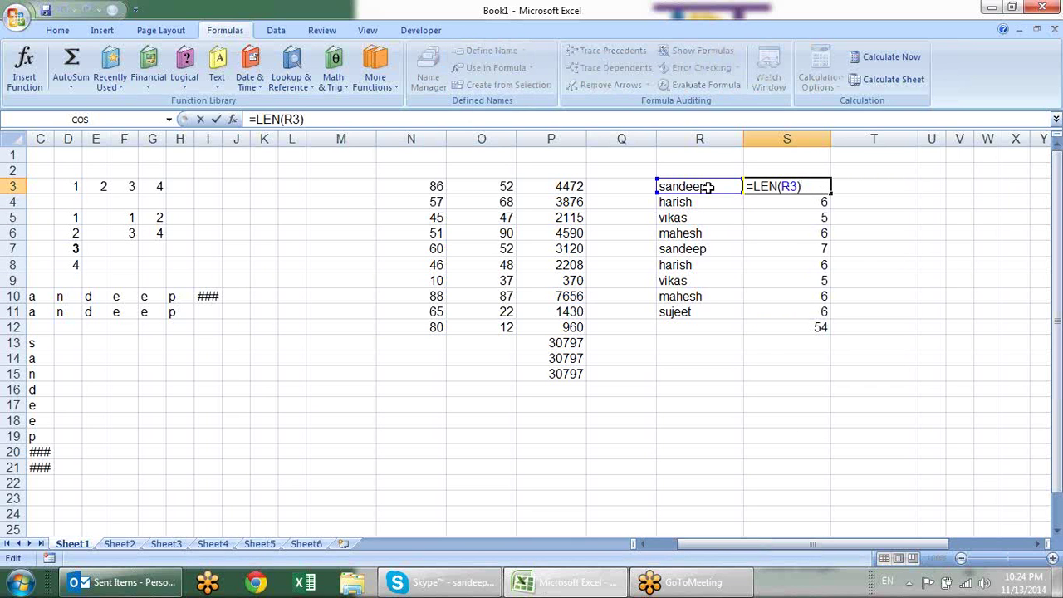
drag(702, 187, 706, 265)
click(793, 192)
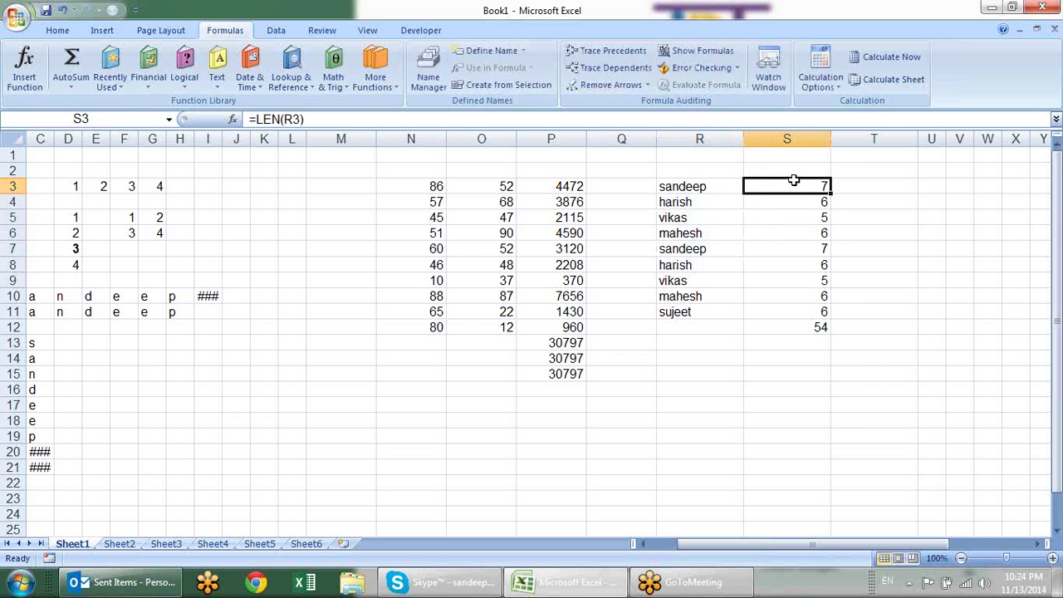
double_click(826, 186)
click(799, 186)
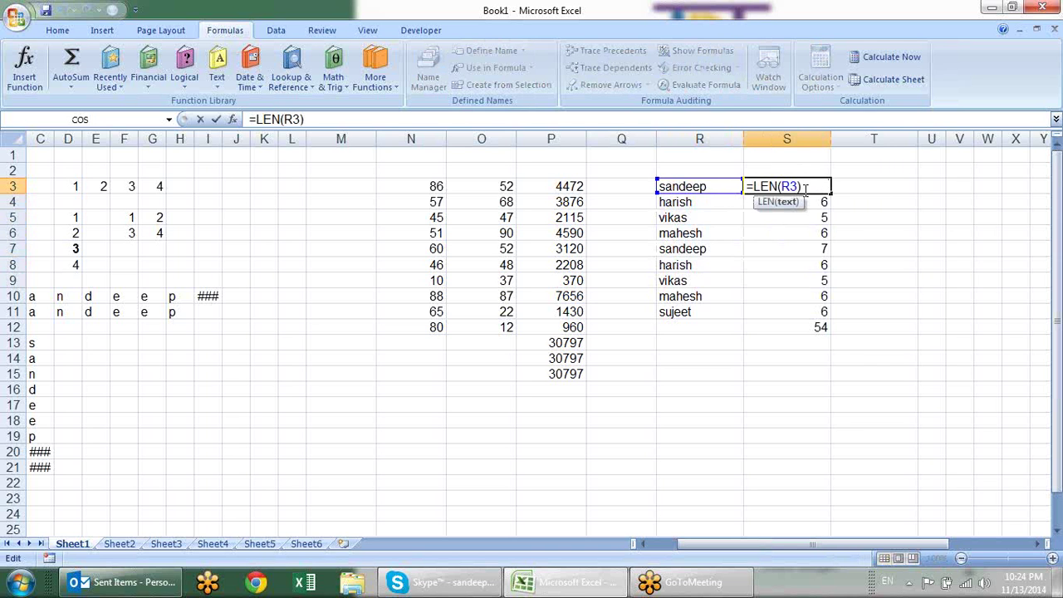
key(BackSpace)
key(BackSpace)
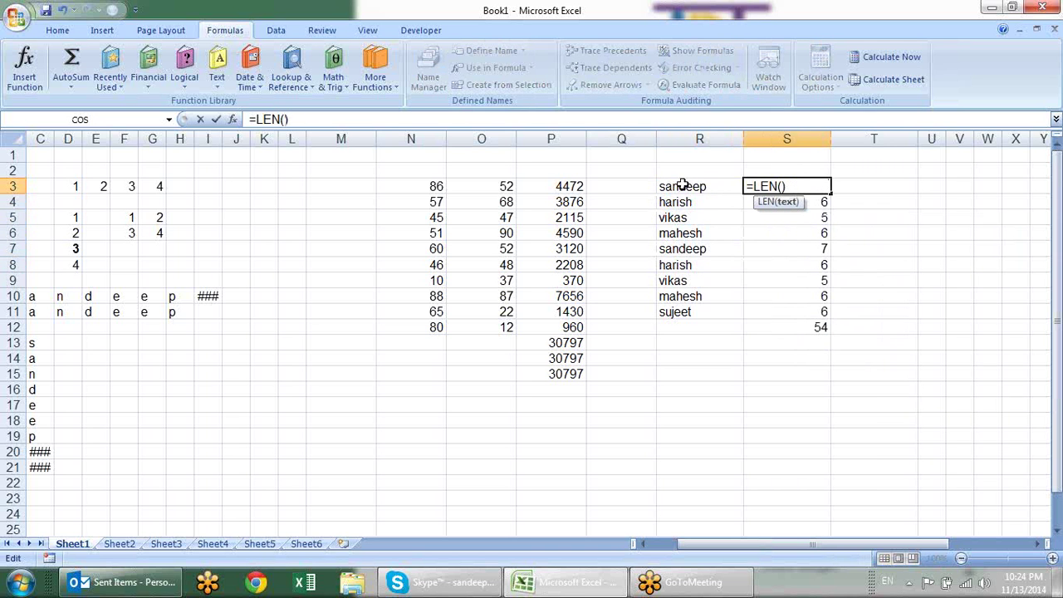
drag(683, 184, 681, 237)
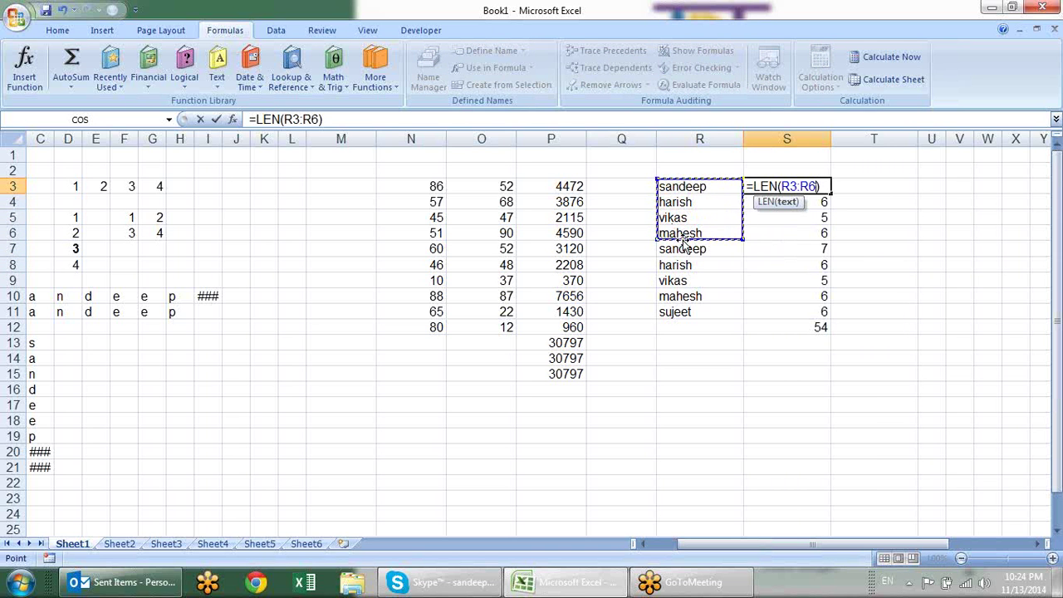
key(Return)
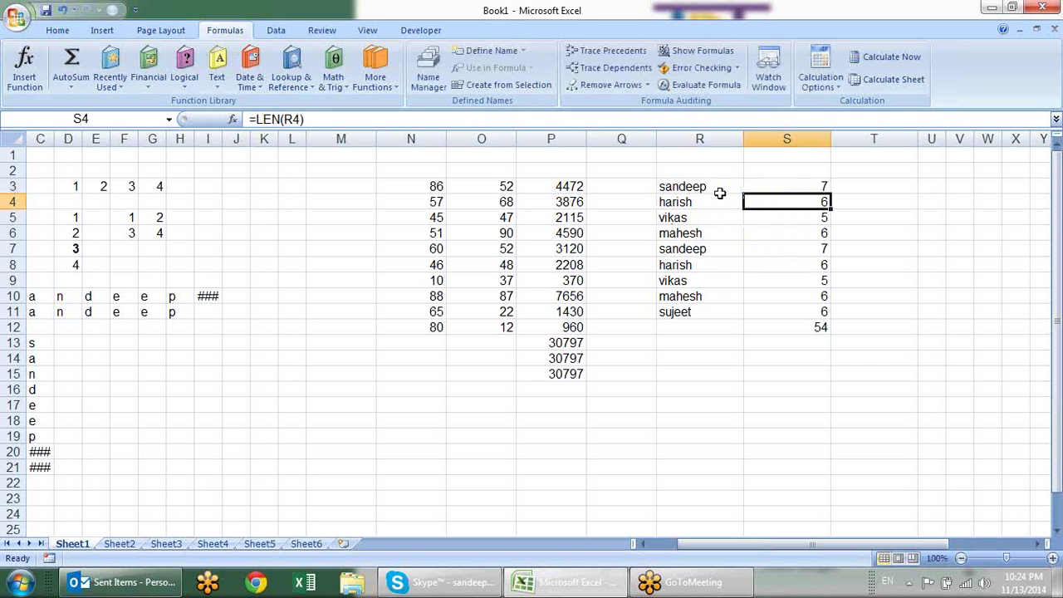
double_click(789, 182)
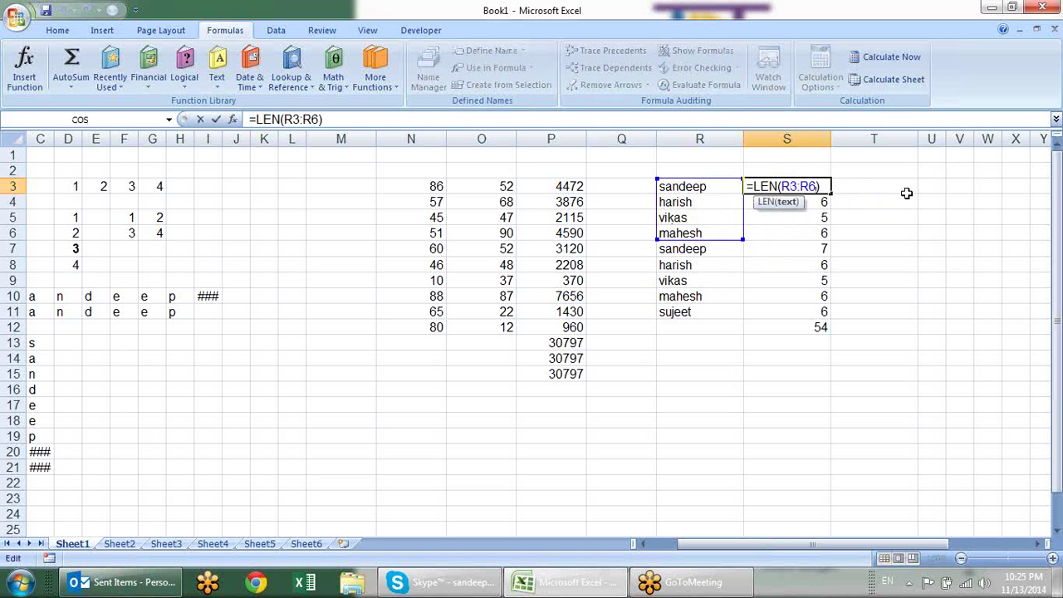
key(BackSpace)
key(BackSpace)
key(BackSpace)
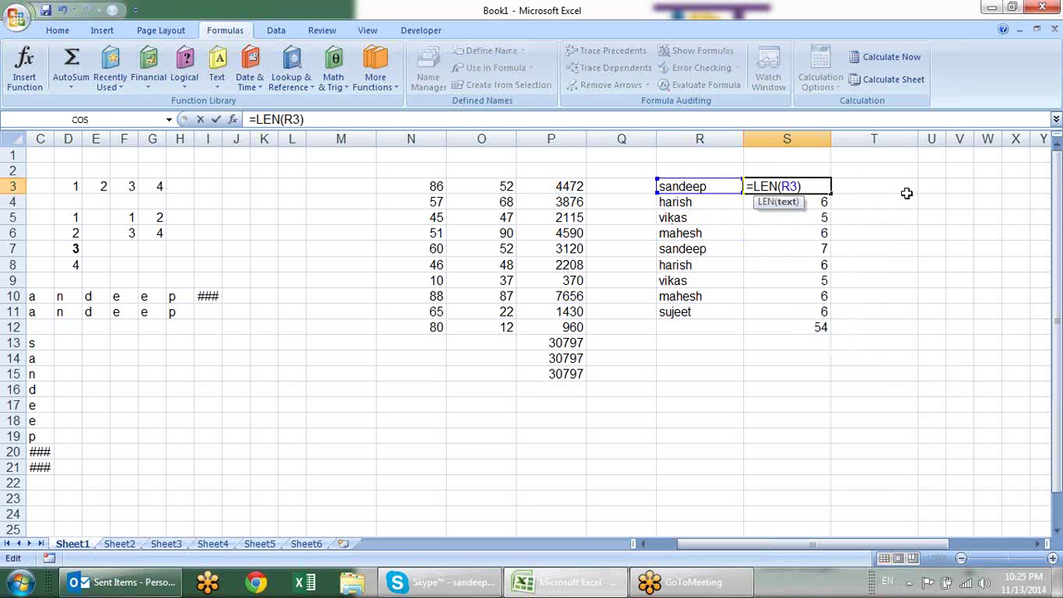
key(Return)
click(826, 325)
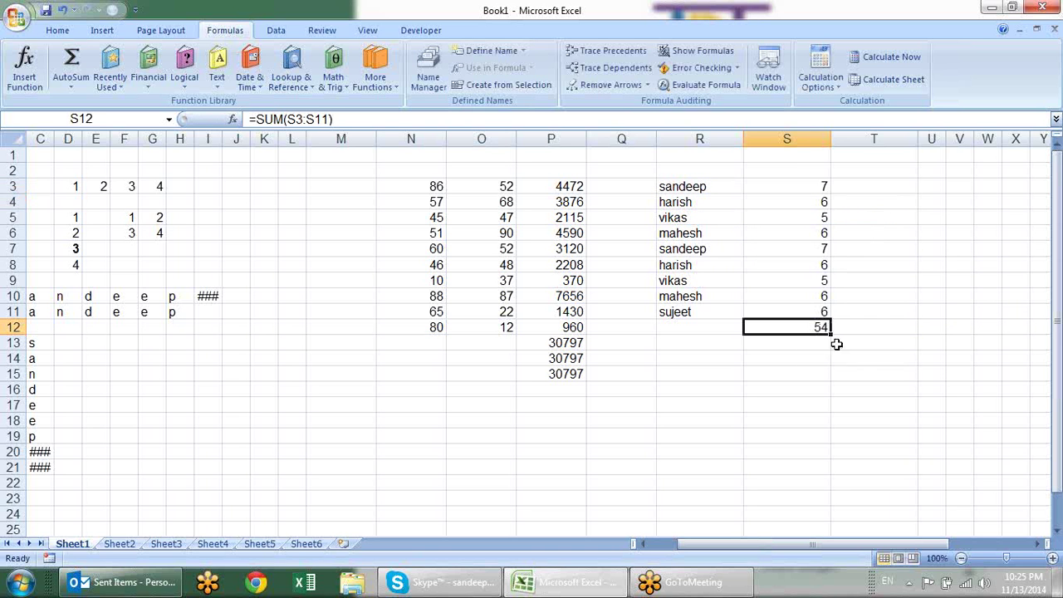
click(702, 328)
Enter {=SUM(LEN(R3:R11))} in R12 as an array formula, returning 54
text(=)
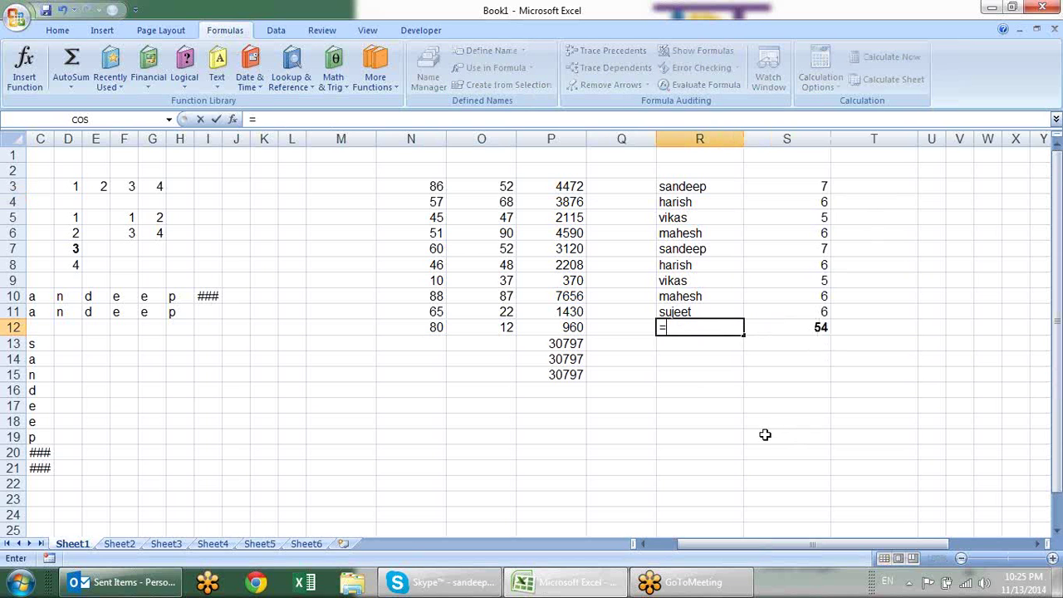
text(sum)
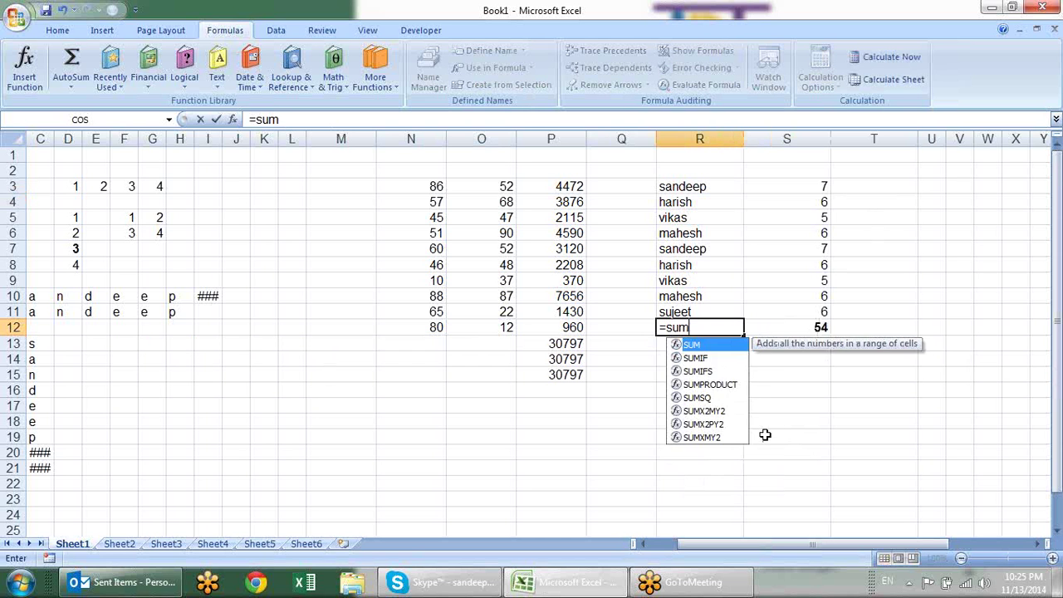
key(Tab)
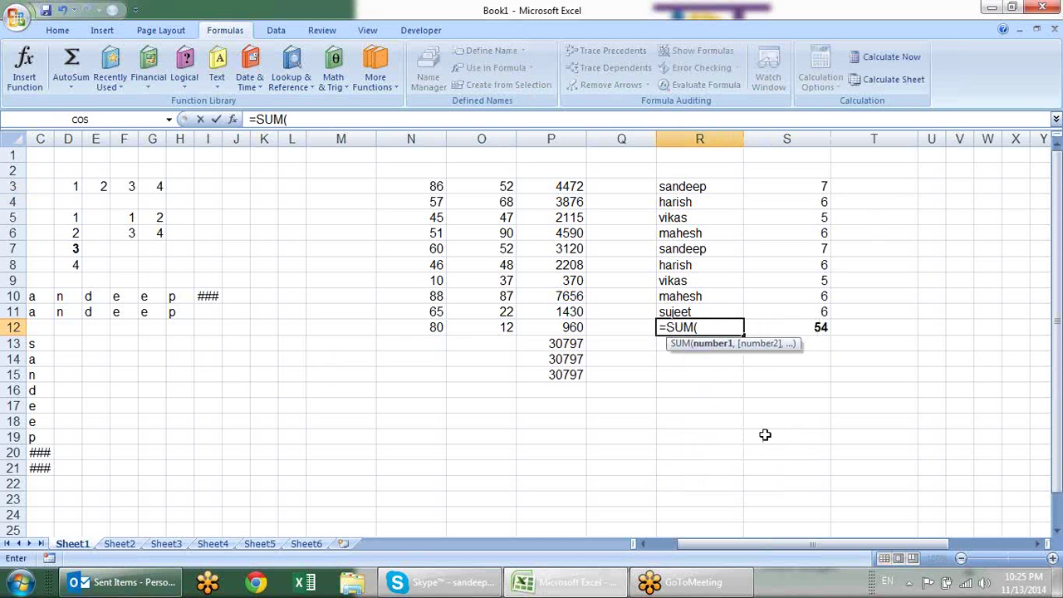
text(len)
key(Tab)
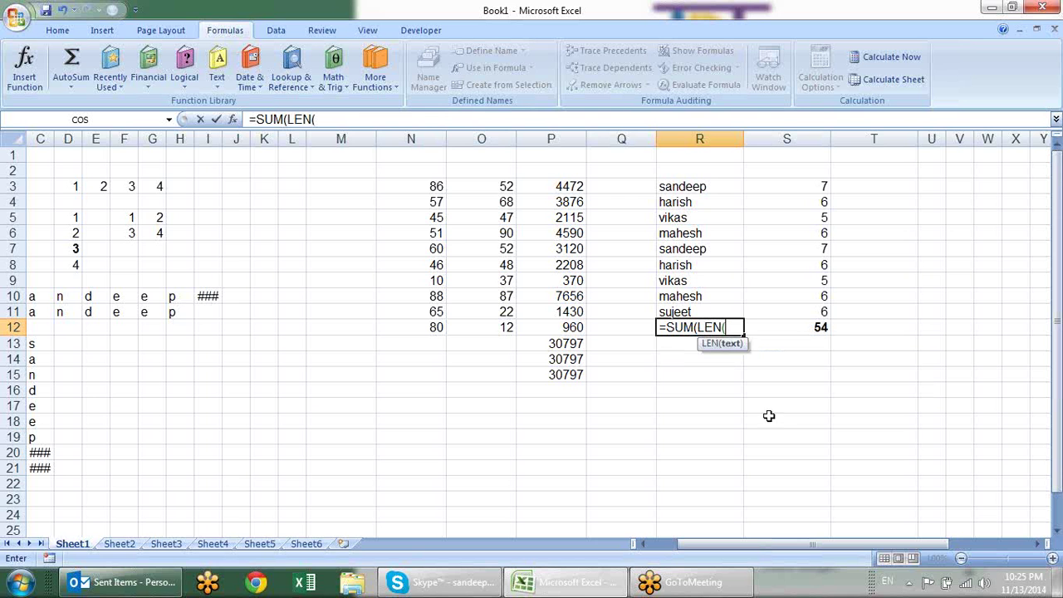
mouse_move(719, 185)
mouse_down()
mouse_move(698, 253)
mouse_move(698, 309)
mouse_up()
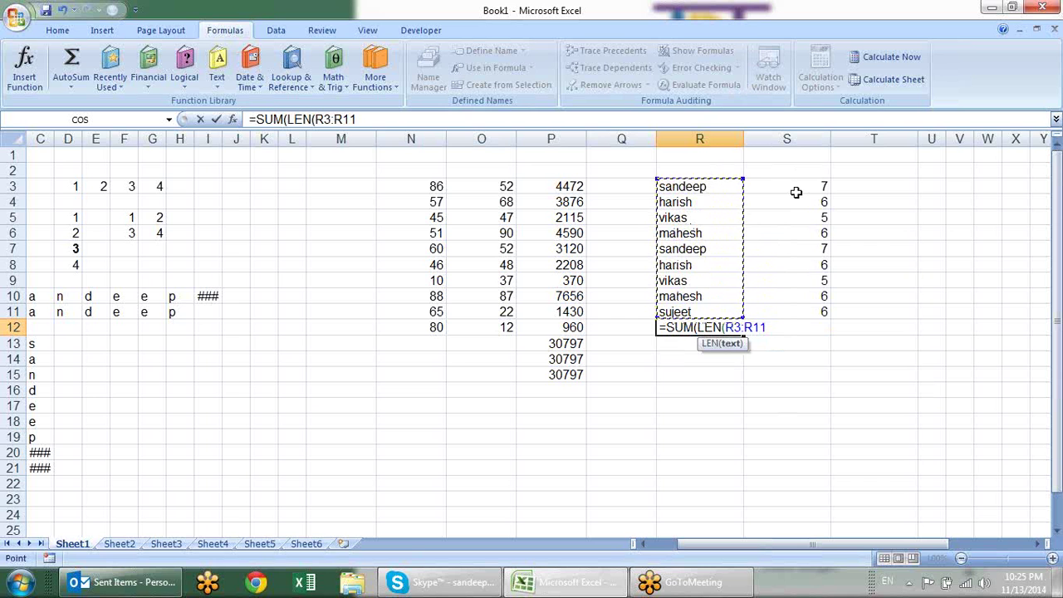
text())
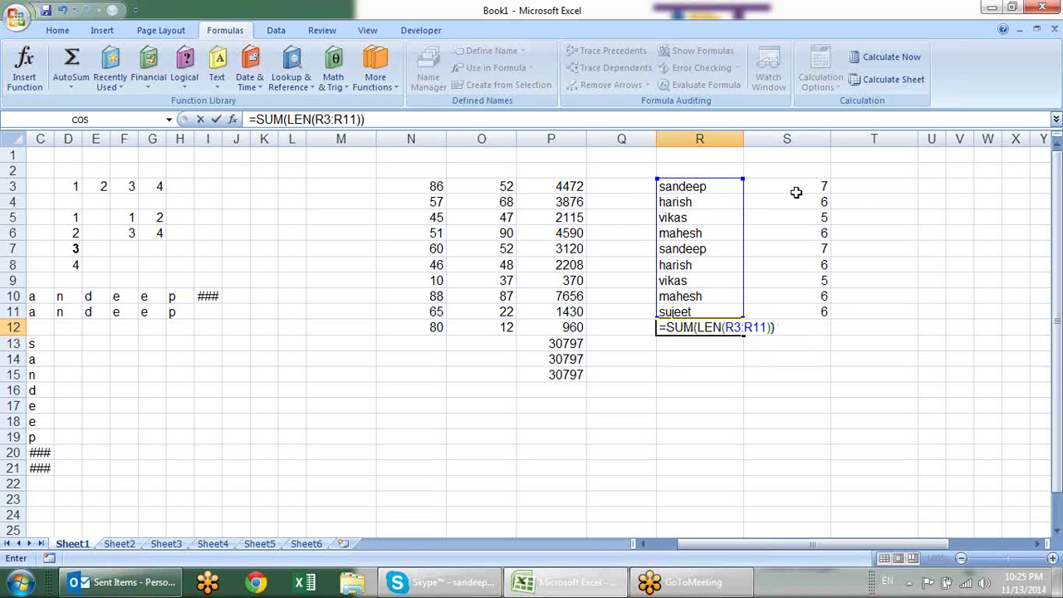
key(ctrl+shift+Return)
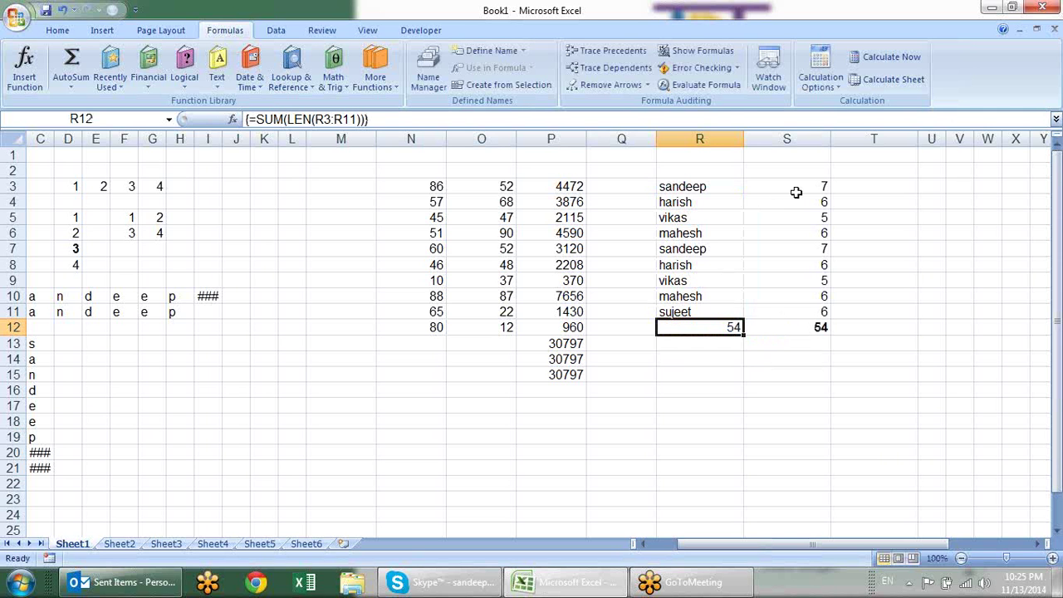
click(704, 86)
drag(637, 166, 496, 161)
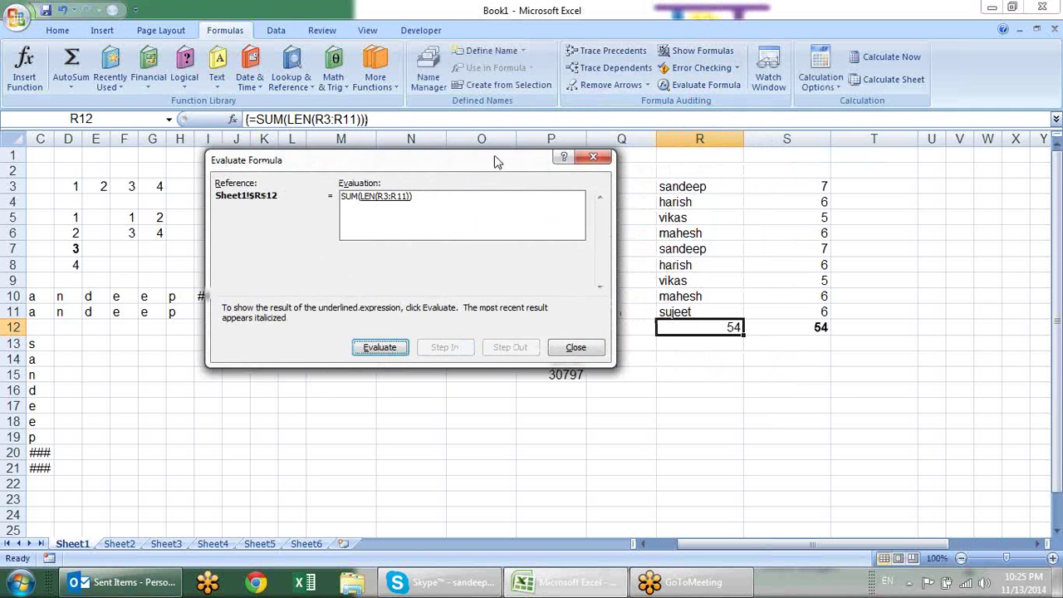
click(394, 352)
click(388, 350)
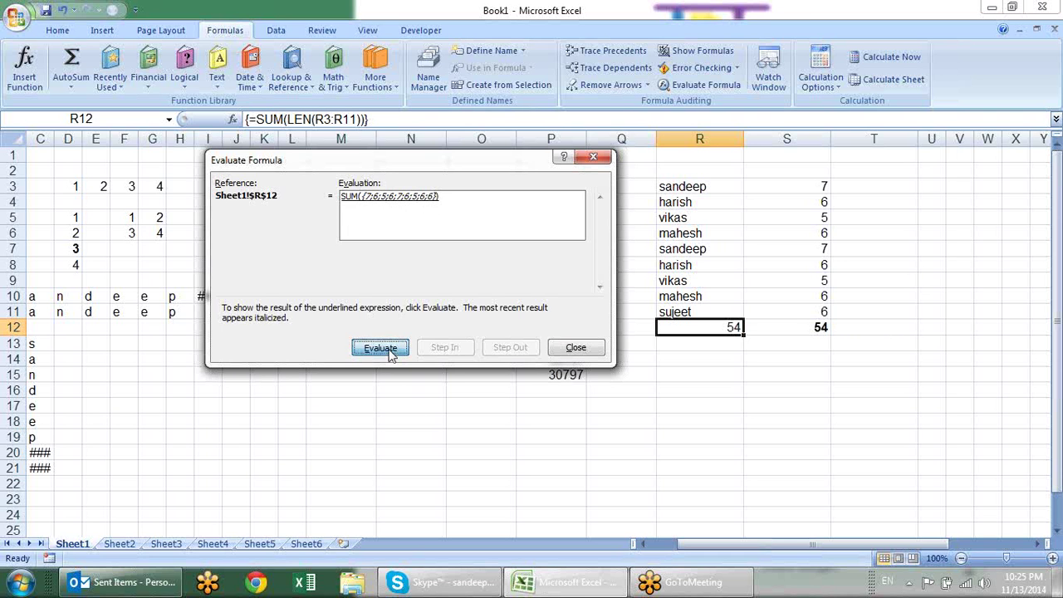
click(585, 348)
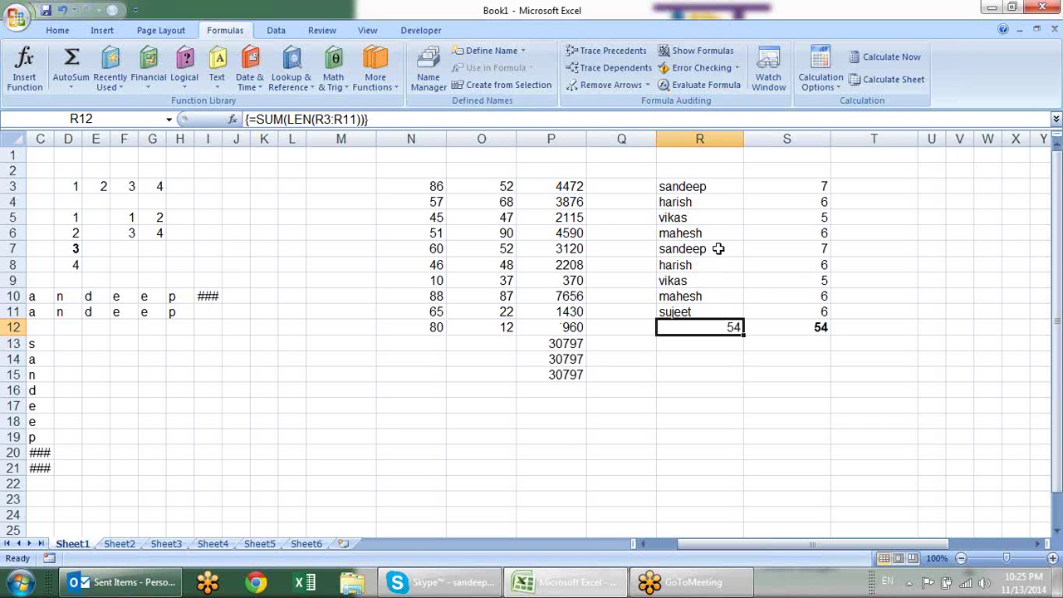
Add a surname to the name in R7 so its length becomes 13
double_click(722, 251)
text(kumar)
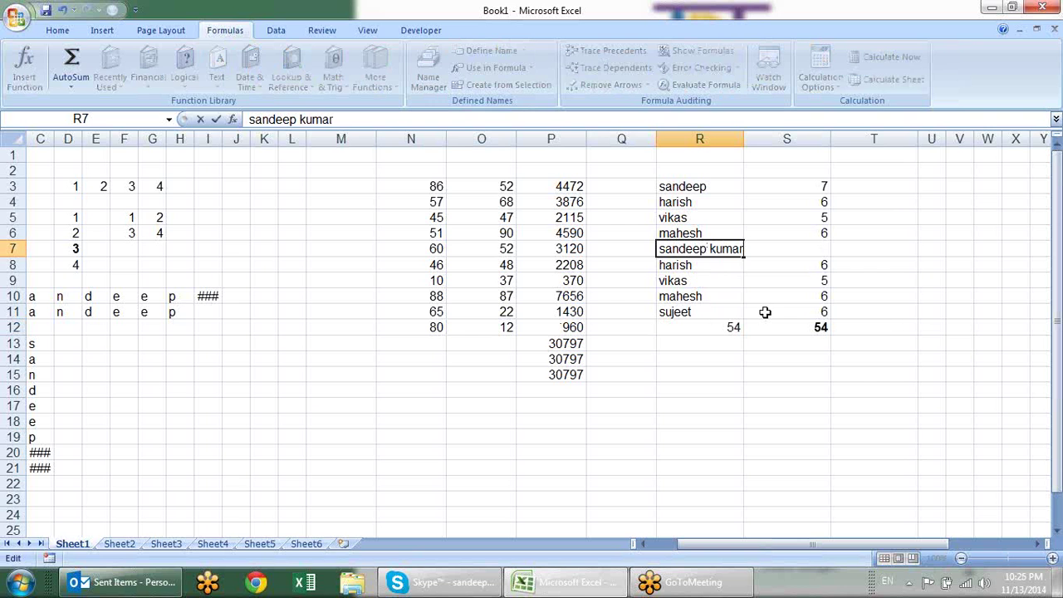
key(Return)
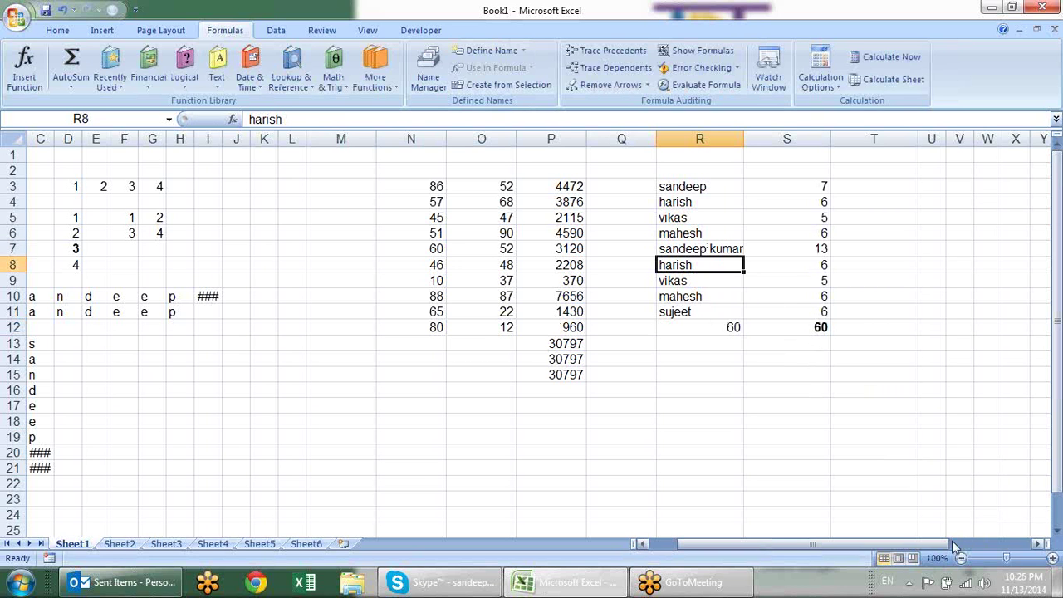
Review the names in R3:R11 and autofit column R to the longest name
click(673, 389)
drag(688, 186, 692, 311)
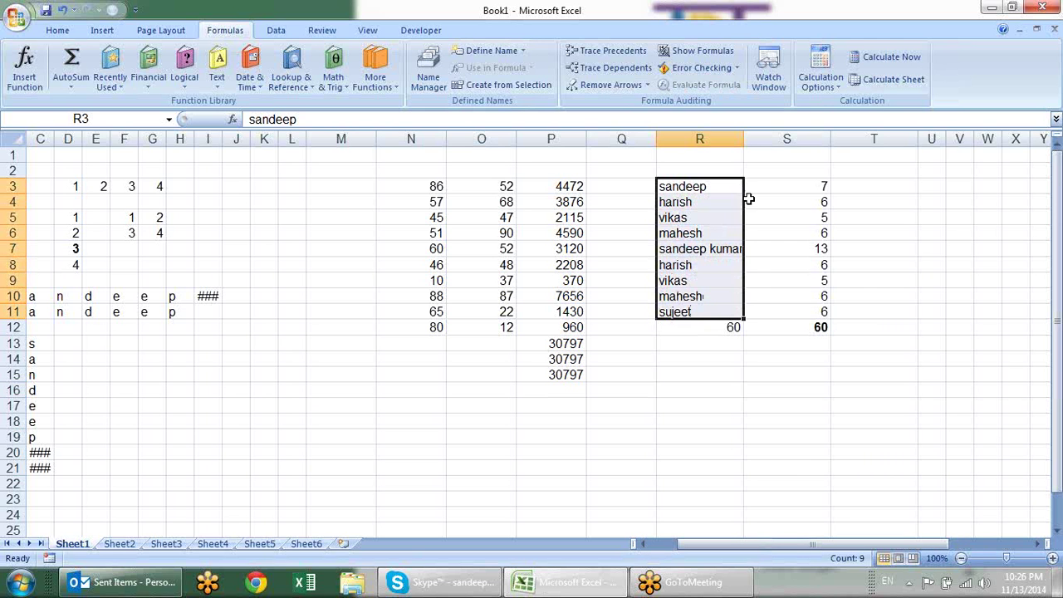
click(780, 245)
double_click(746, 142)
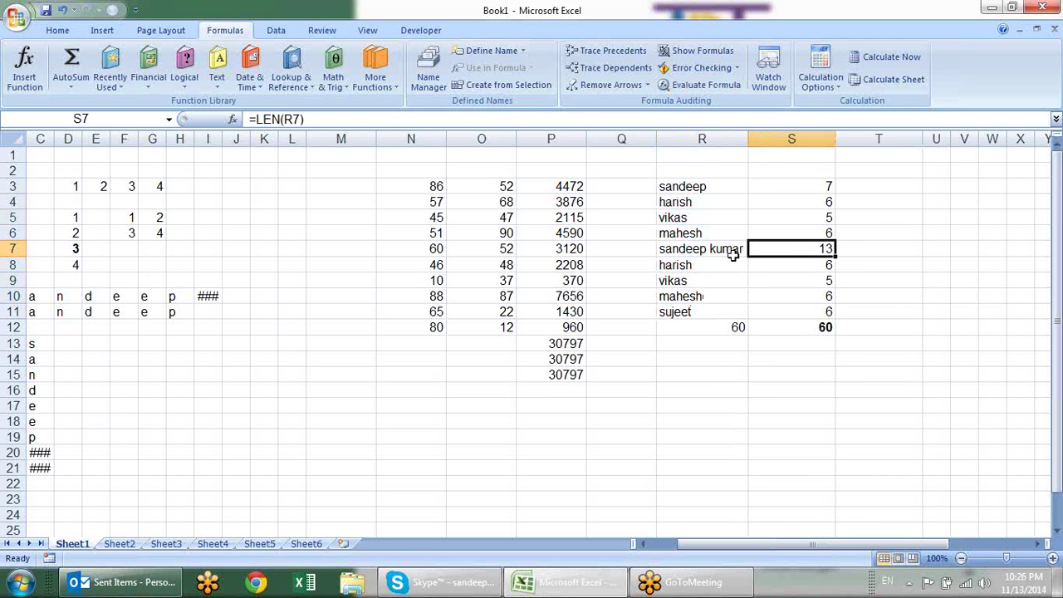
click(705, 373)
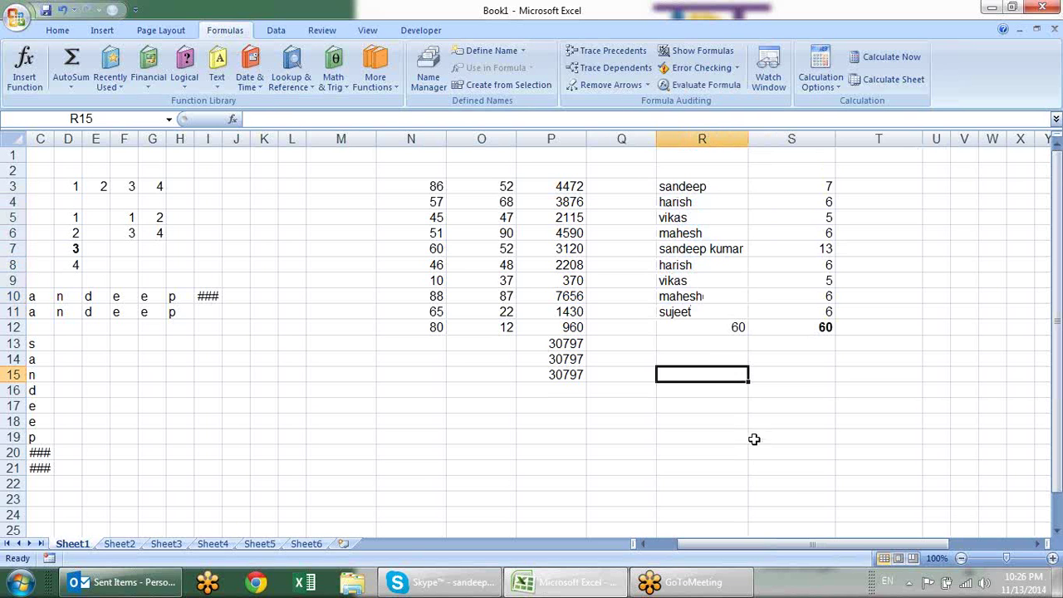
Array-enter {=MAX(LEN(R3:R11))} in R15, returning 13
text(=max)
key(Tab)
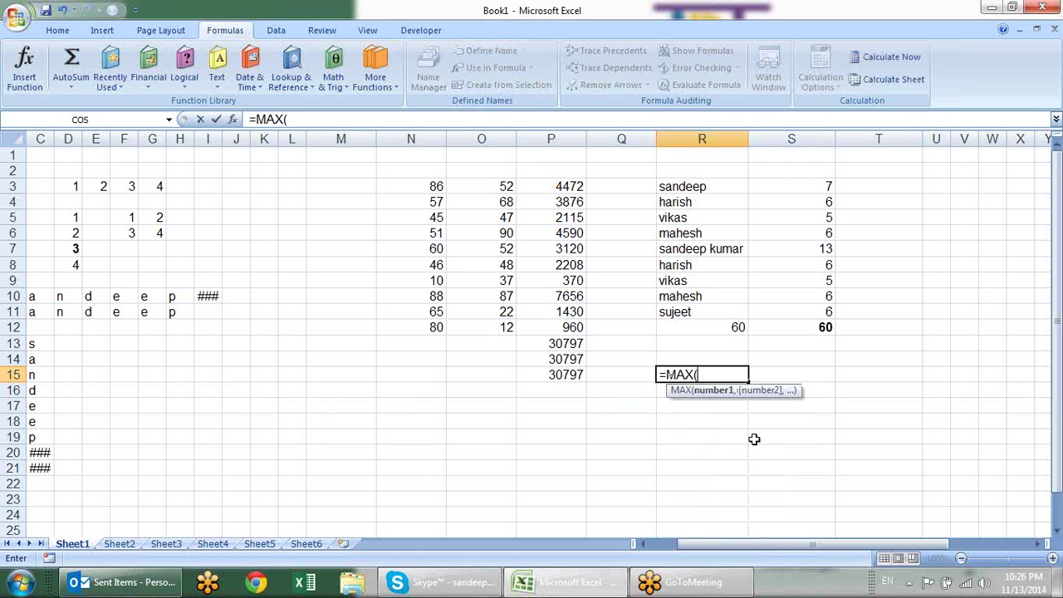
text(le)
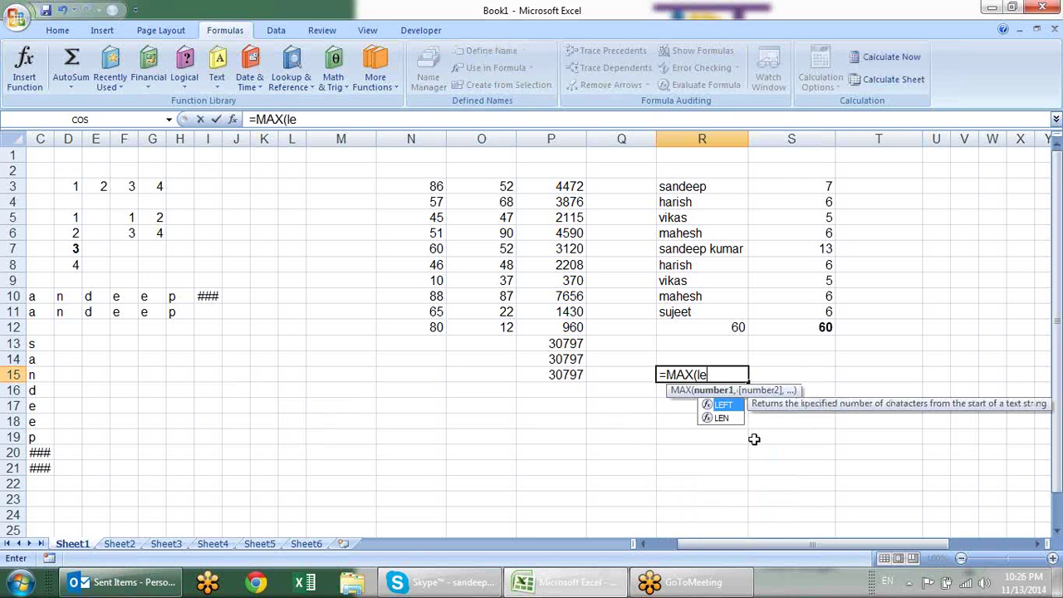
text(n)
key(Tab)
drag(725, 185, 710, 314)
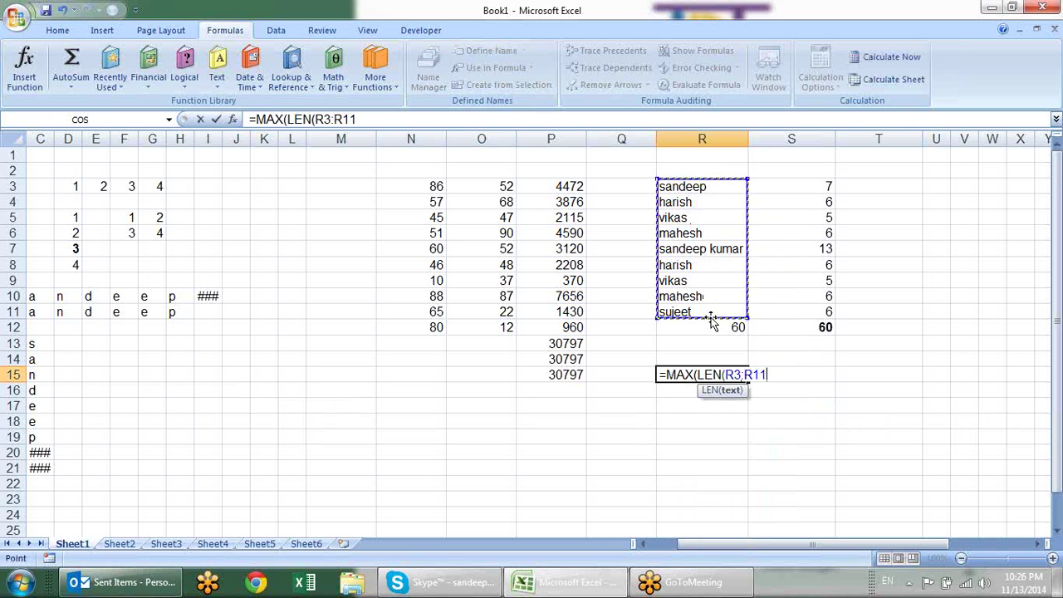
text()))
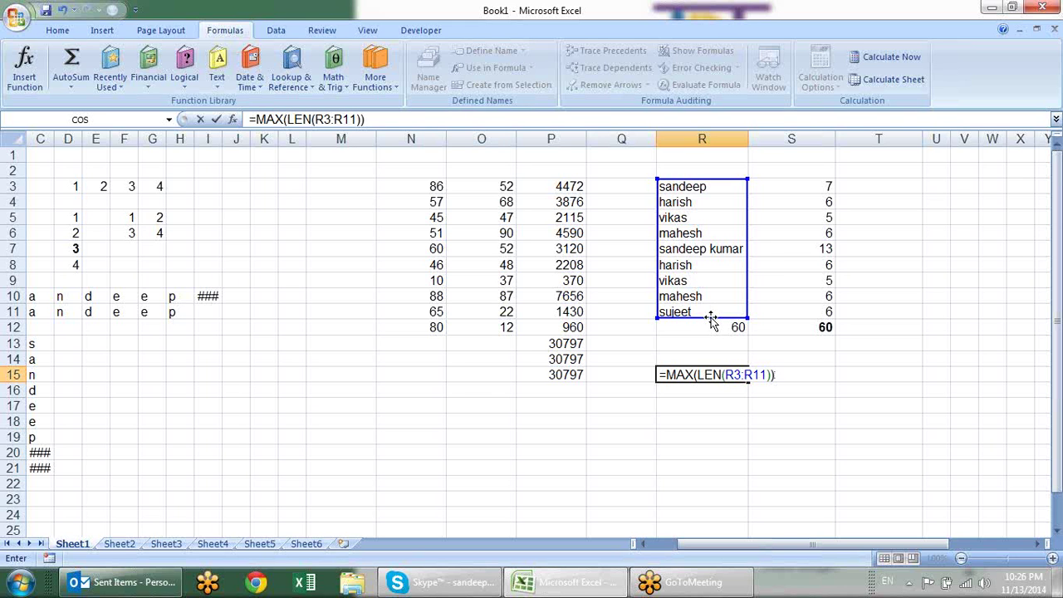
key(ctrl+shift+Return)
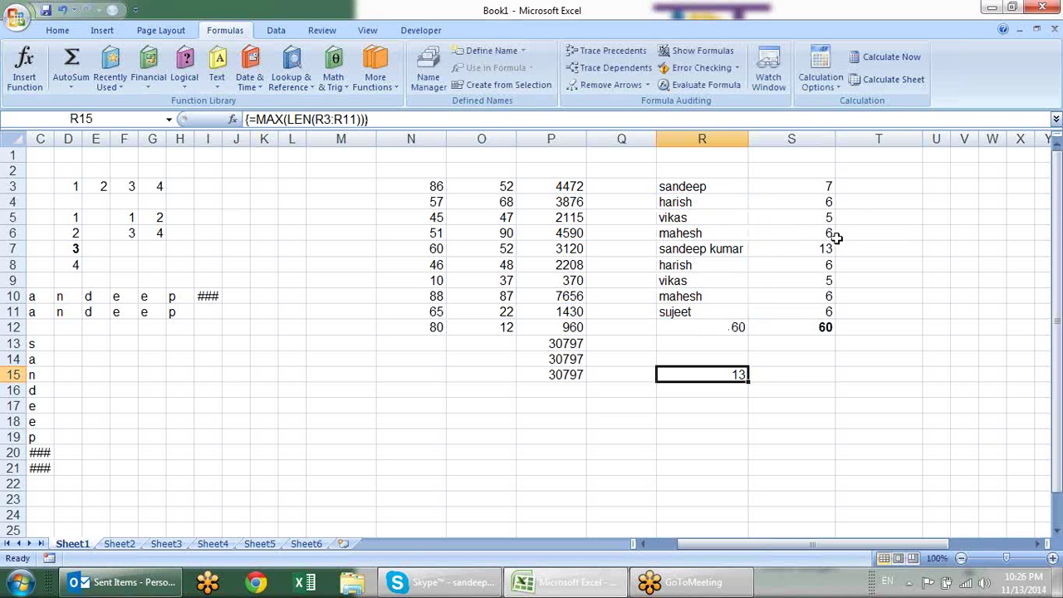
click(765, 370)
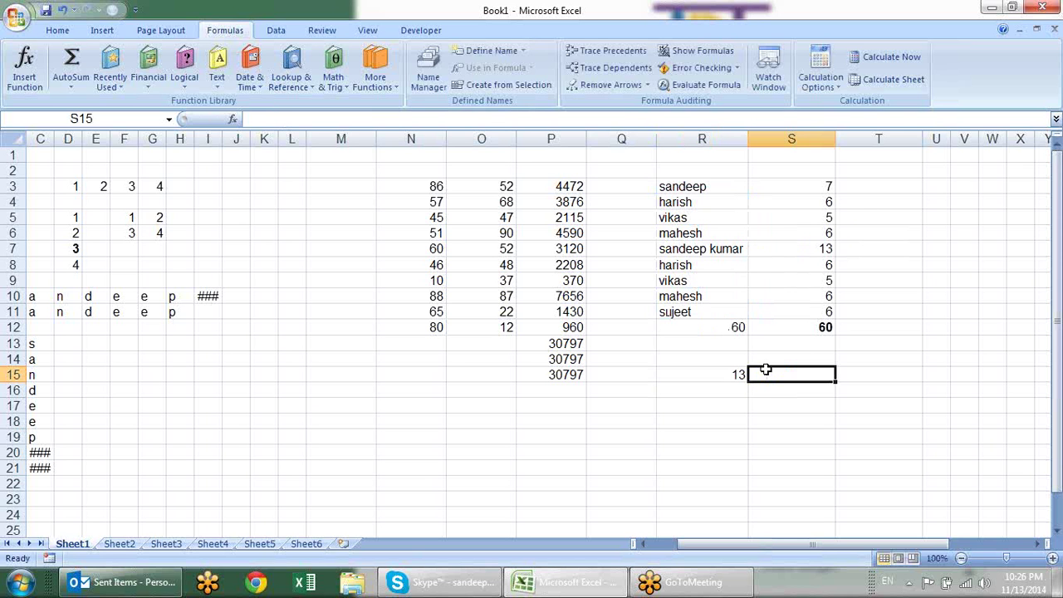
Start an INDEX formula over R3:R11 in S15, then abandon it
text(=ind)
key(Tab)
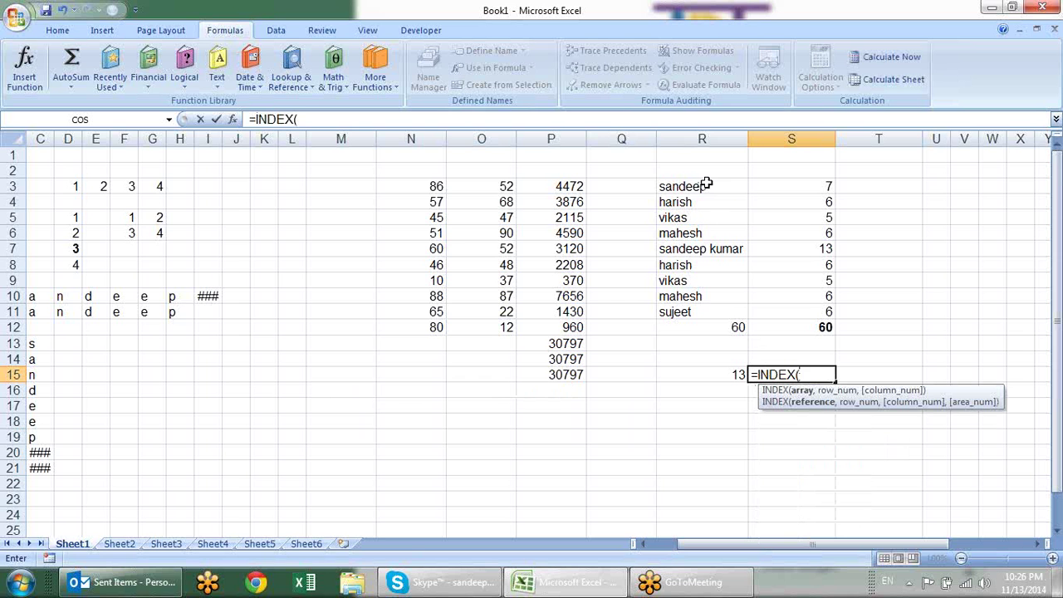
drag(704, 187, 700, 305)
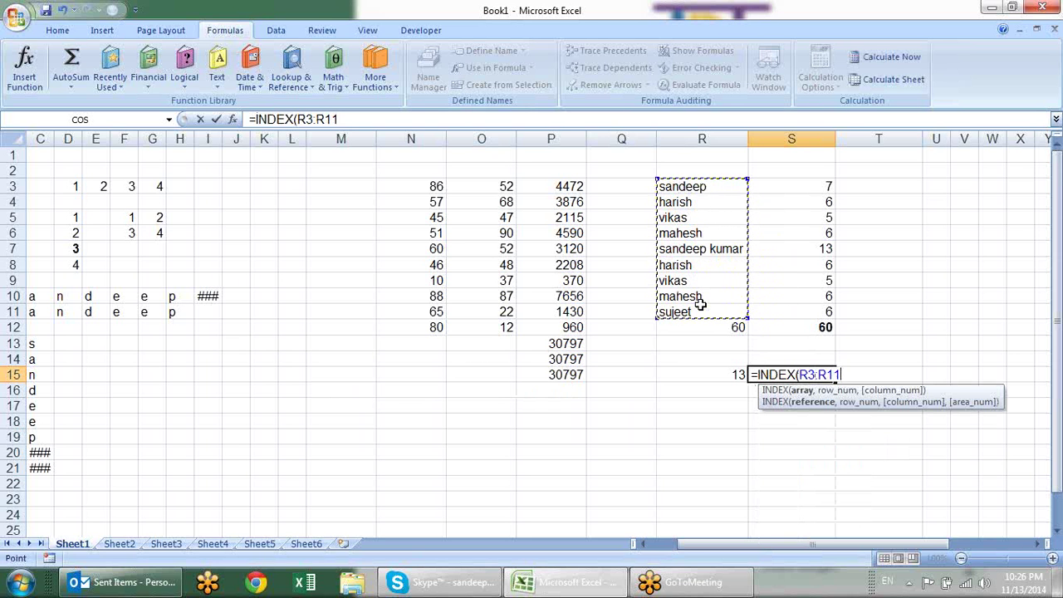
text(,)
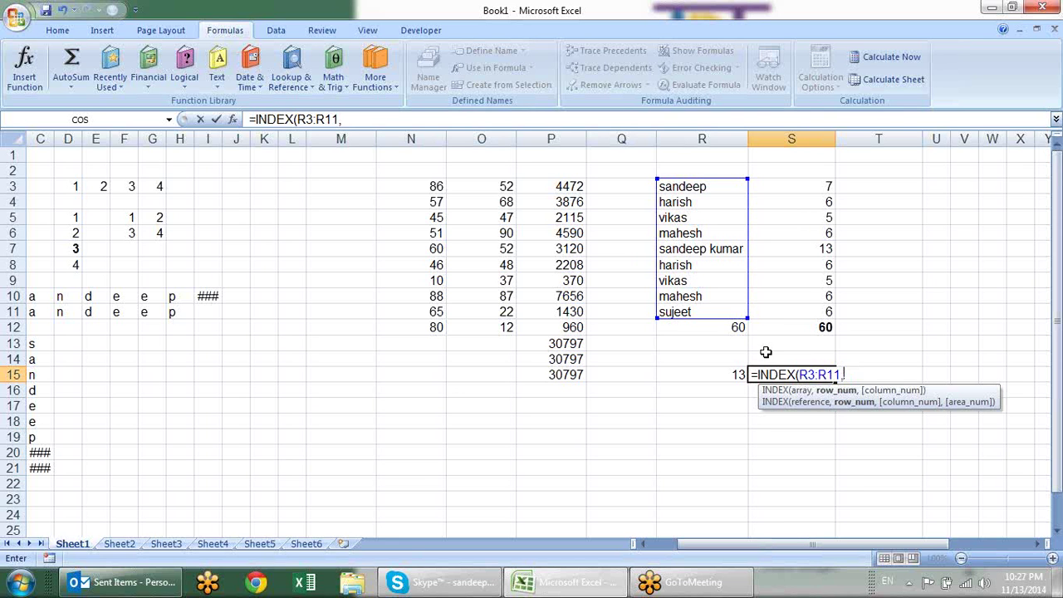
key(Escape)
Enter =MATCH(R15,S3:S11,0) in S15, returning position 5
text(=)
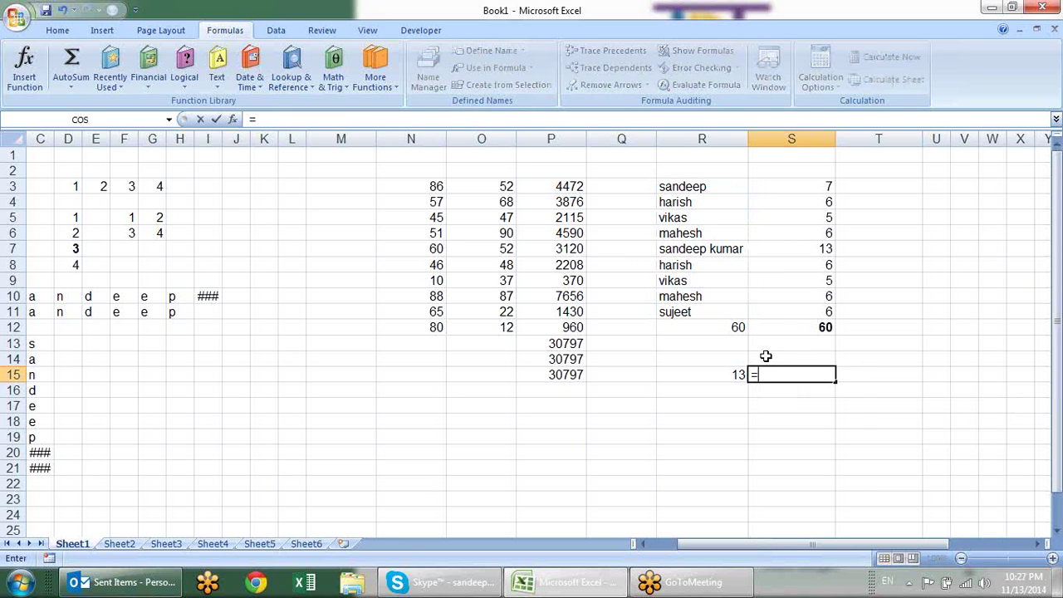
text(mat)
key(Tab)
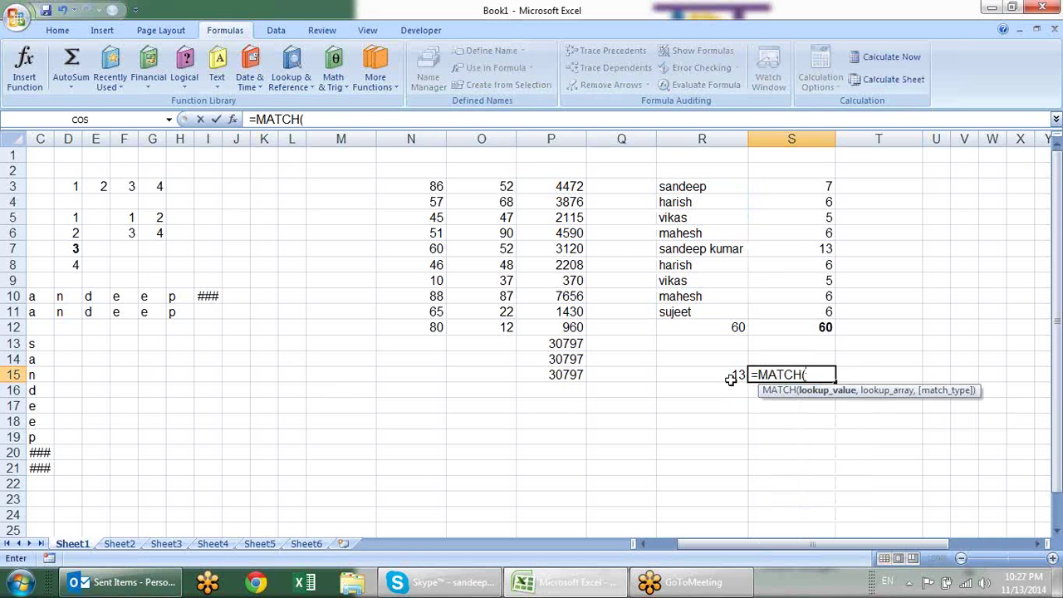
click(731, 374)
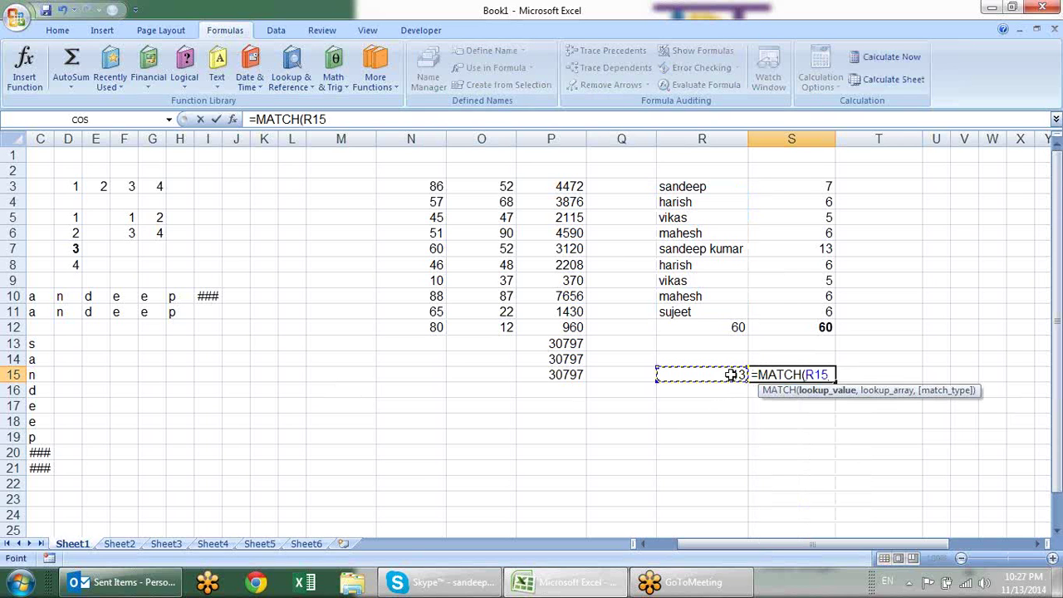
text(,)
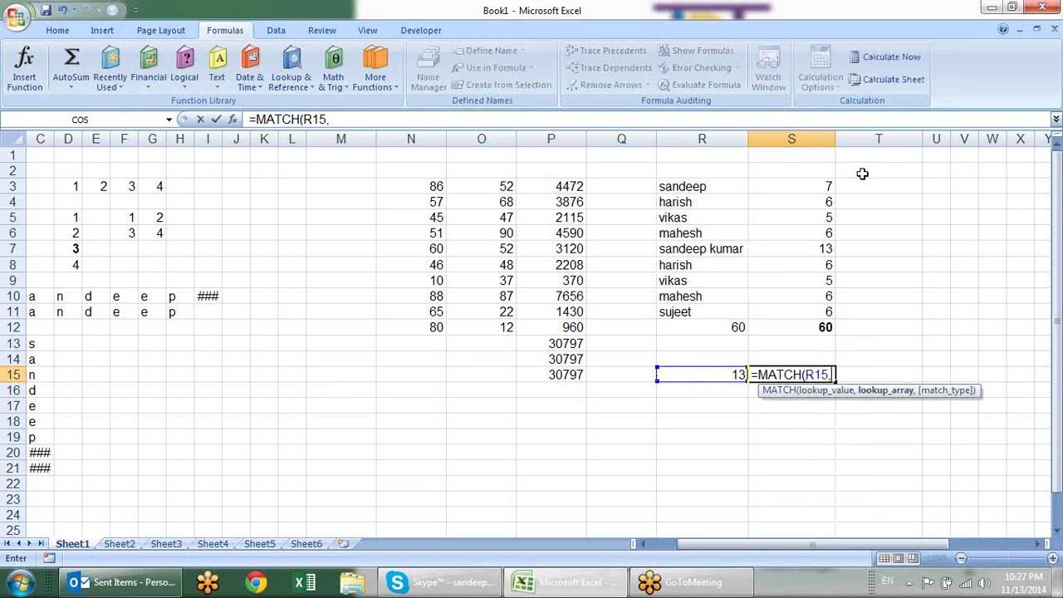
drag(810, 185, 813, 307)
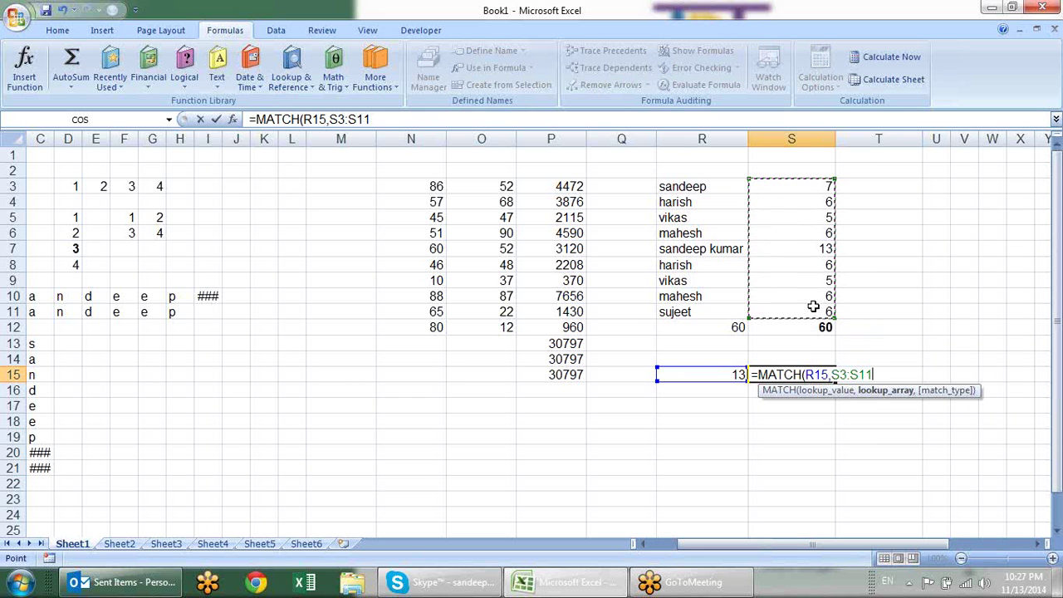
text(,0)
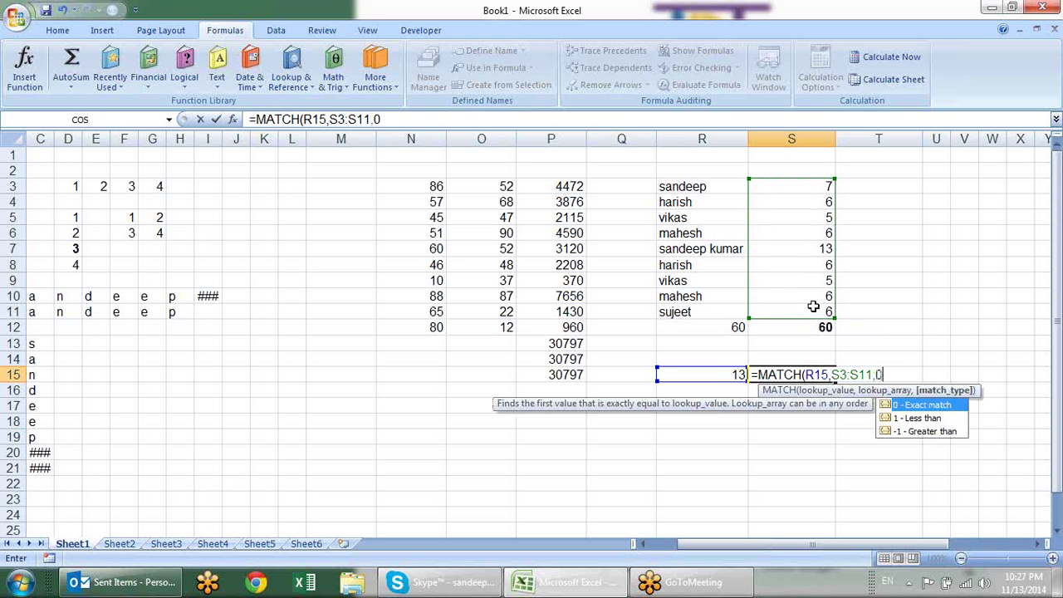
text())
key(Return)
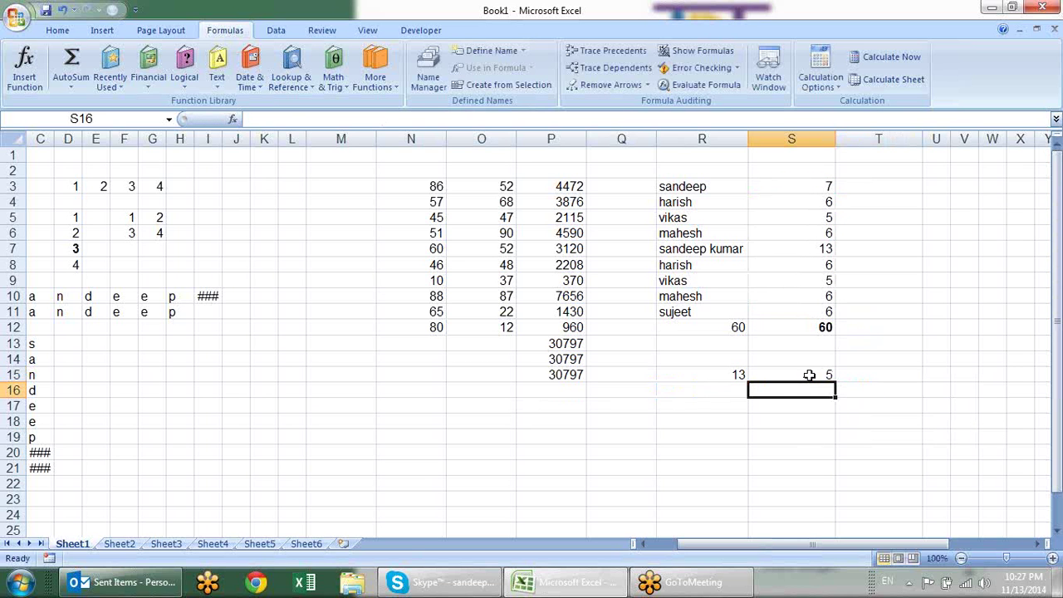
Enter =INDEX(R3:R11,S15) in T15 to return the longest name
click(872, 376)
text(=in)
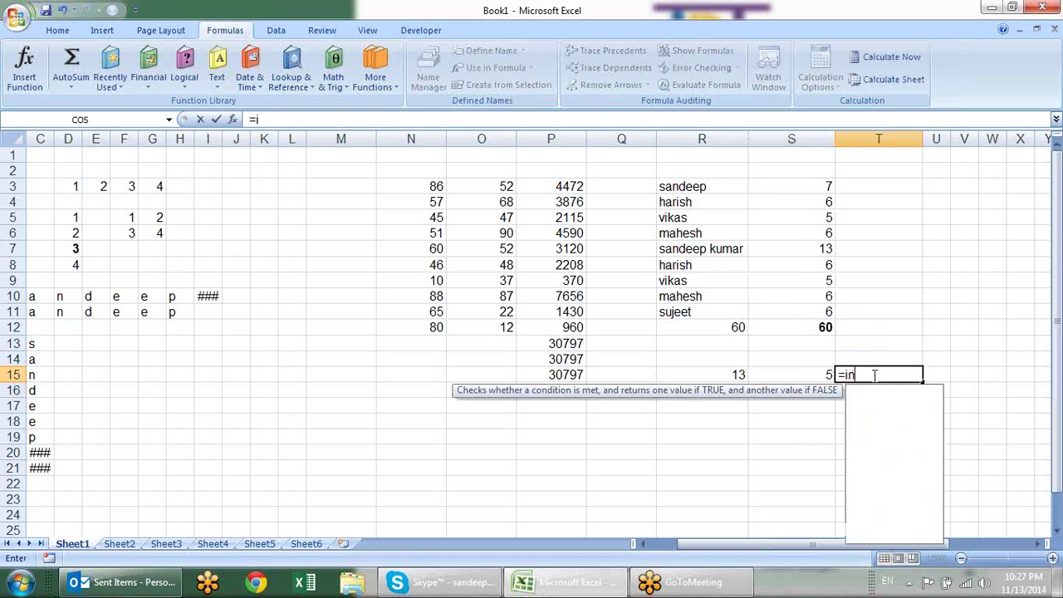
text(d)
key(Tab)
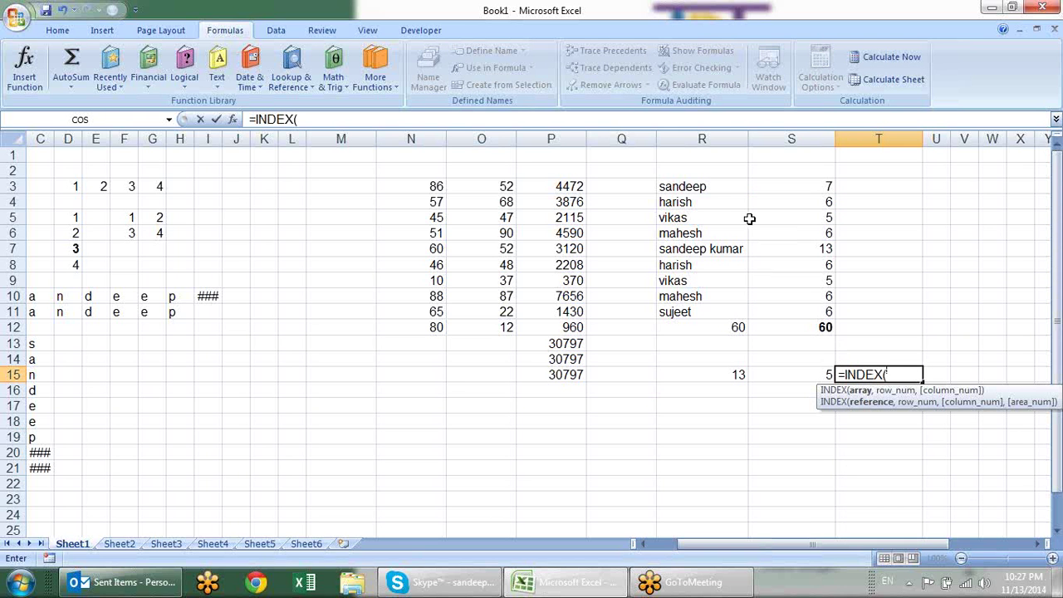
drag(712, 188, 710, 313)
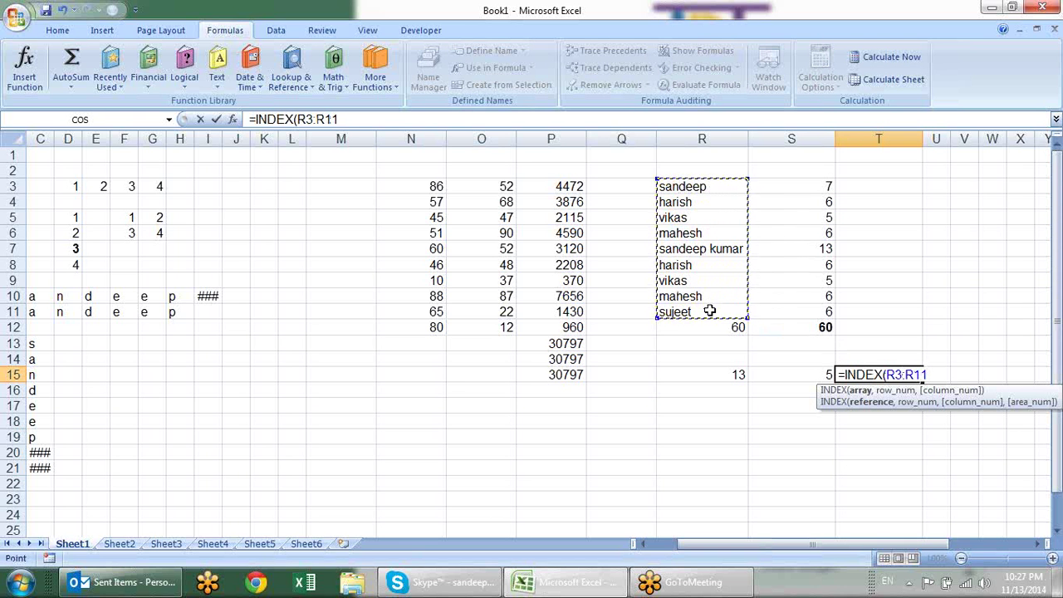
text(,)
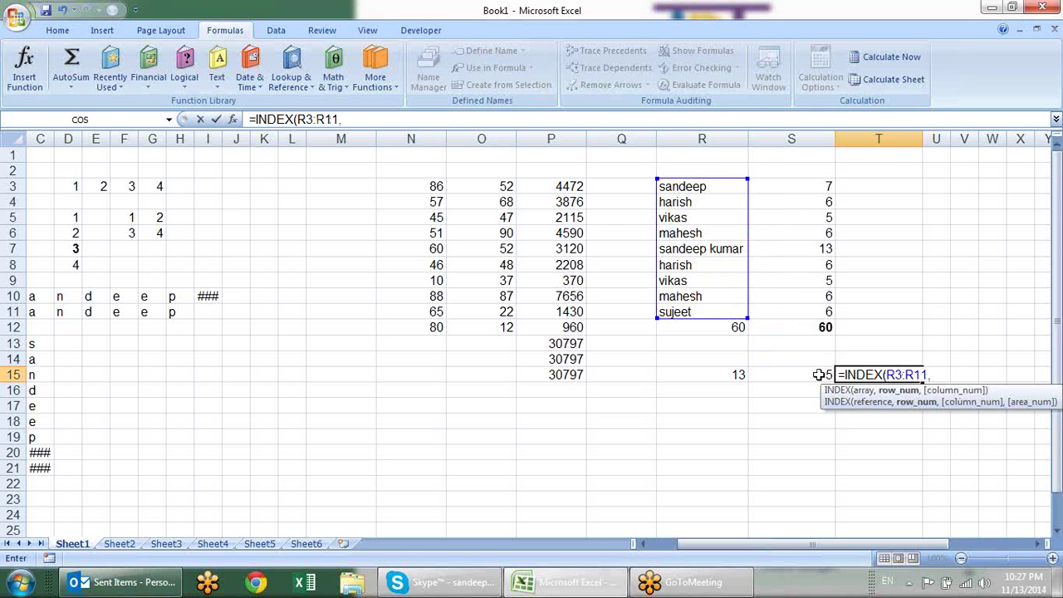
click(818, 375)
key(Return)
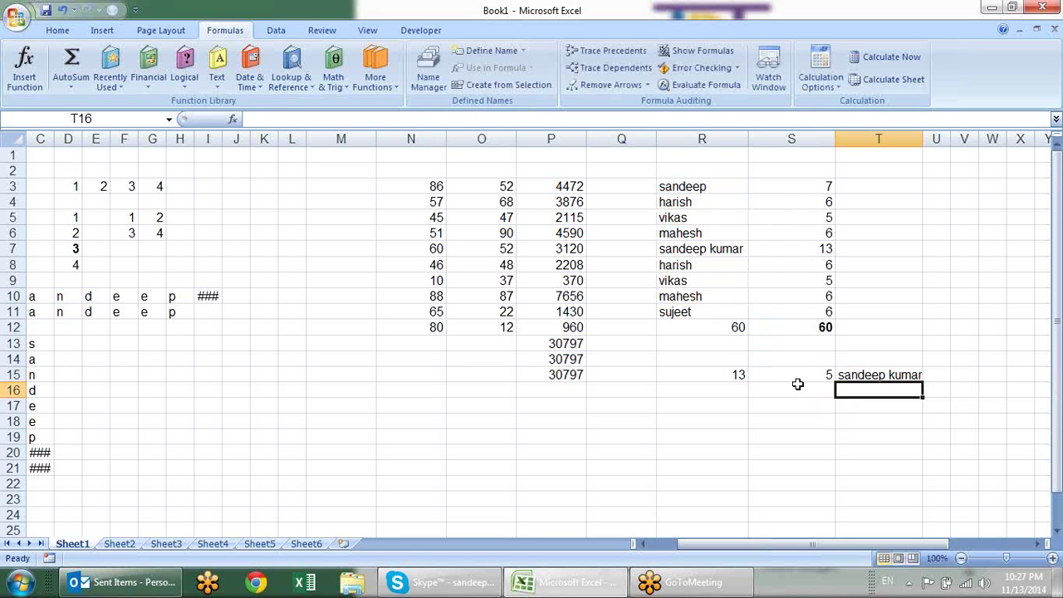
click(713, 233)
double_click(713, 232)
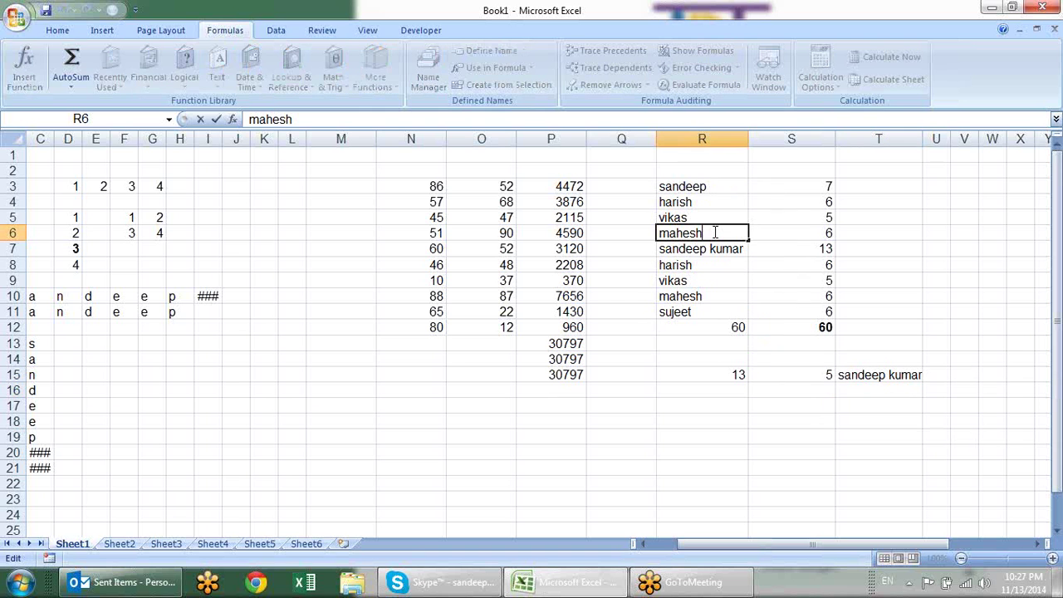
text(kumarsin)
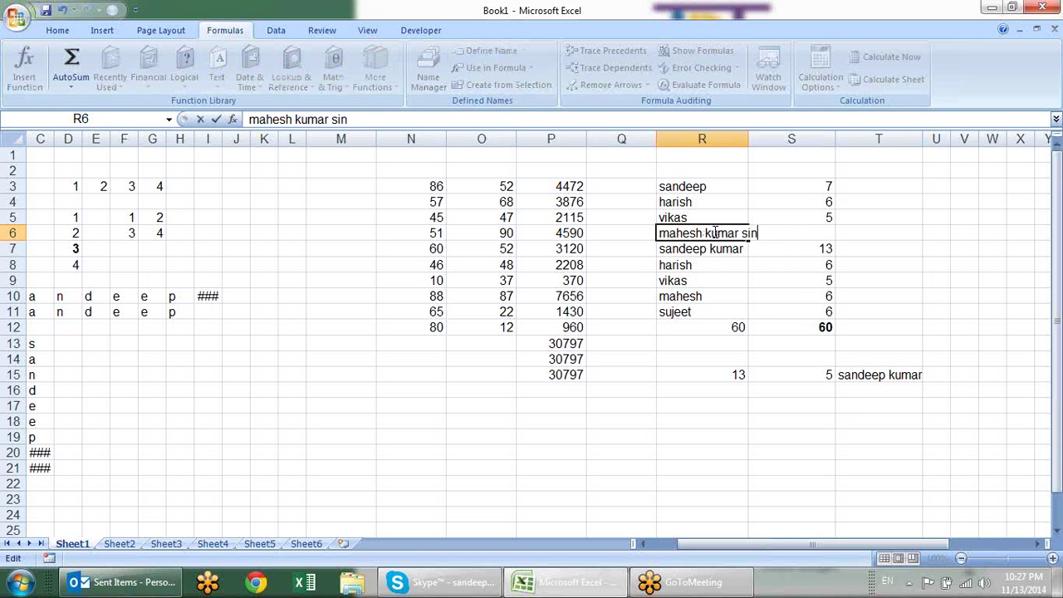
text(gh)
key(Return)
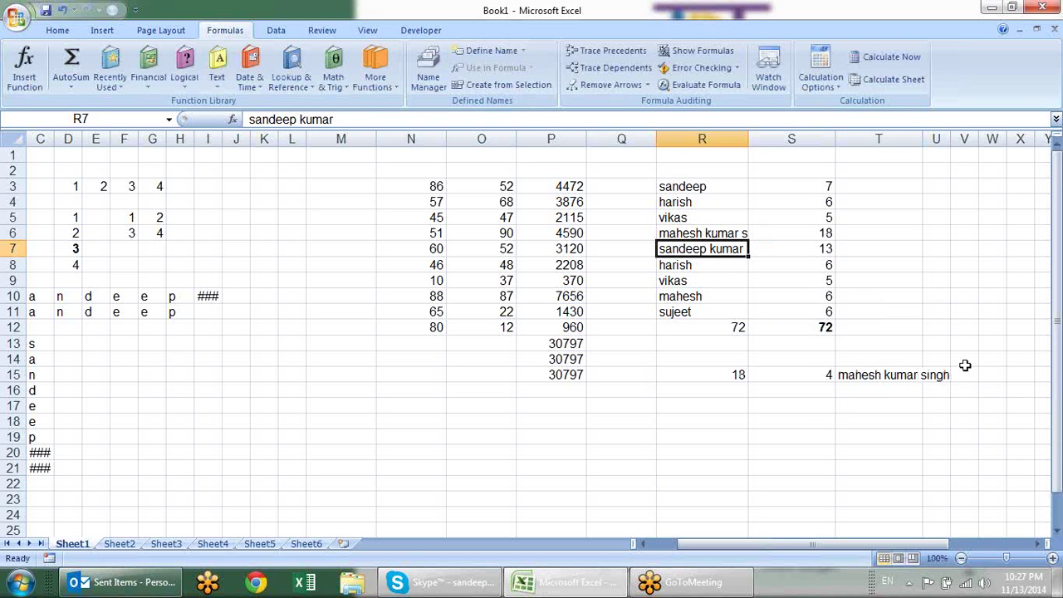
click(892, 376)
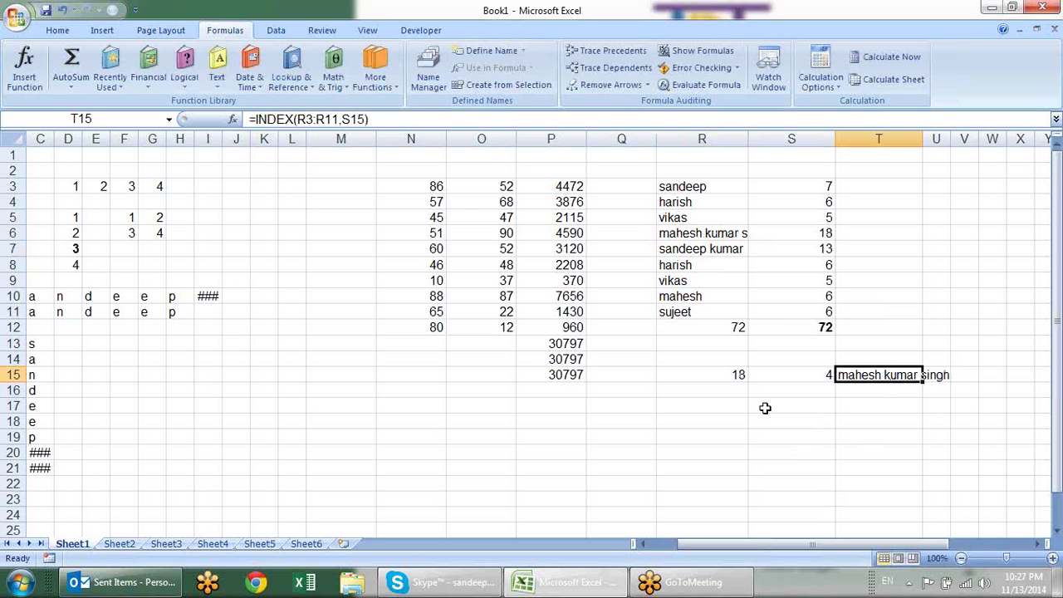
click(710, 389)
click(729, 371)
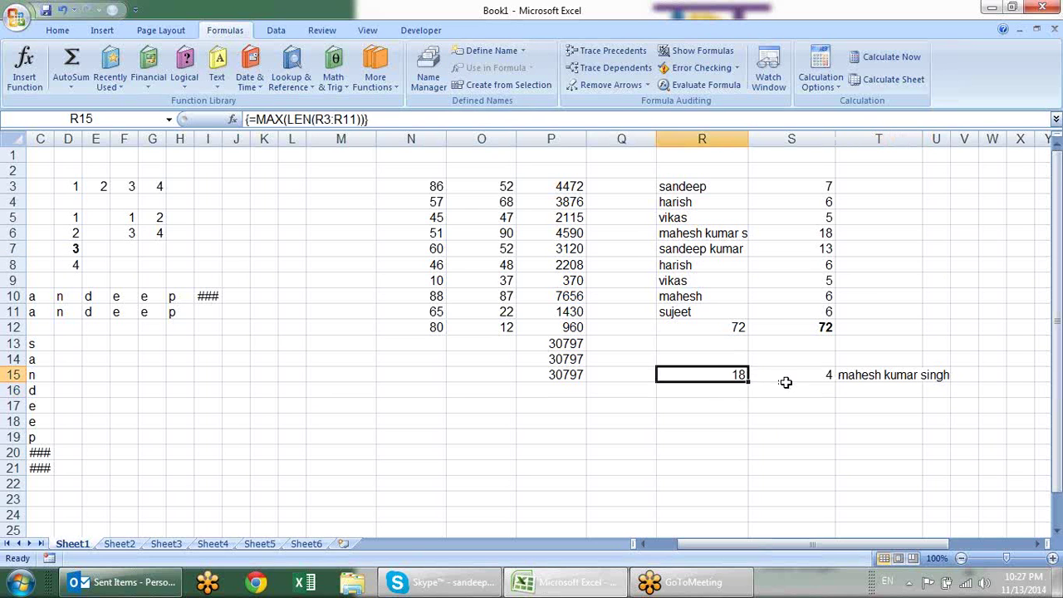
click(786, 384)
click(867, 375)
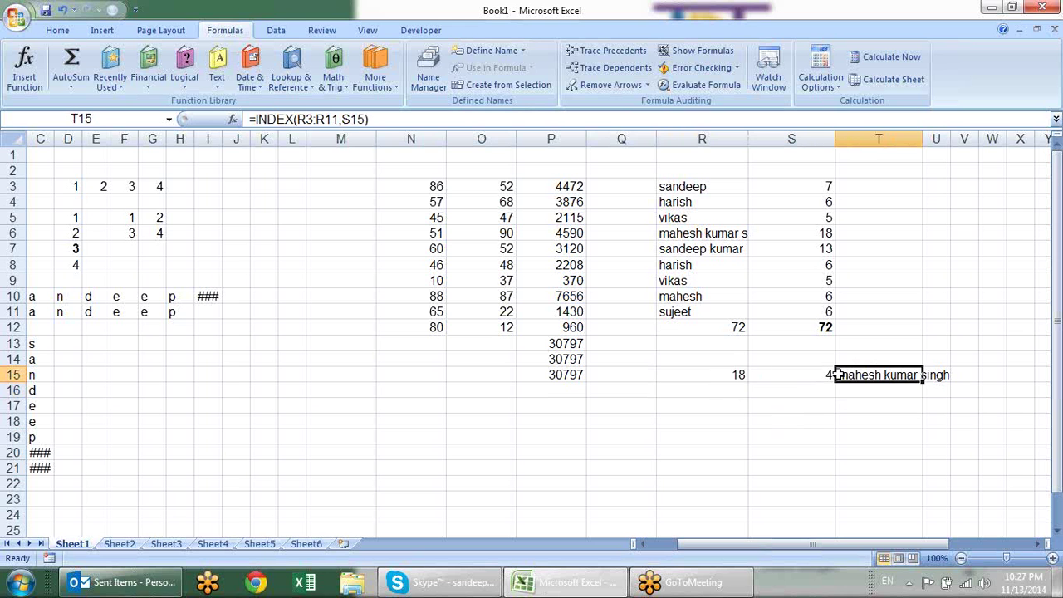
click(742, 374)
click(707, 388)
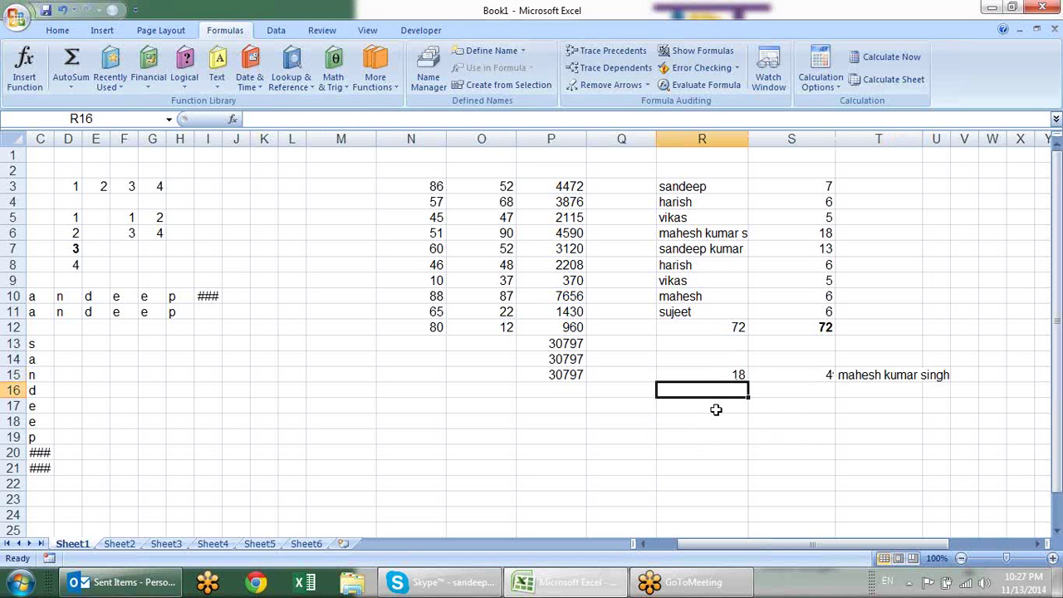
In R16 begin =INDEX(R3:R11,MATCH(MAX(LEN(R3:R11)) with the maximum length as lookup value
text(=)
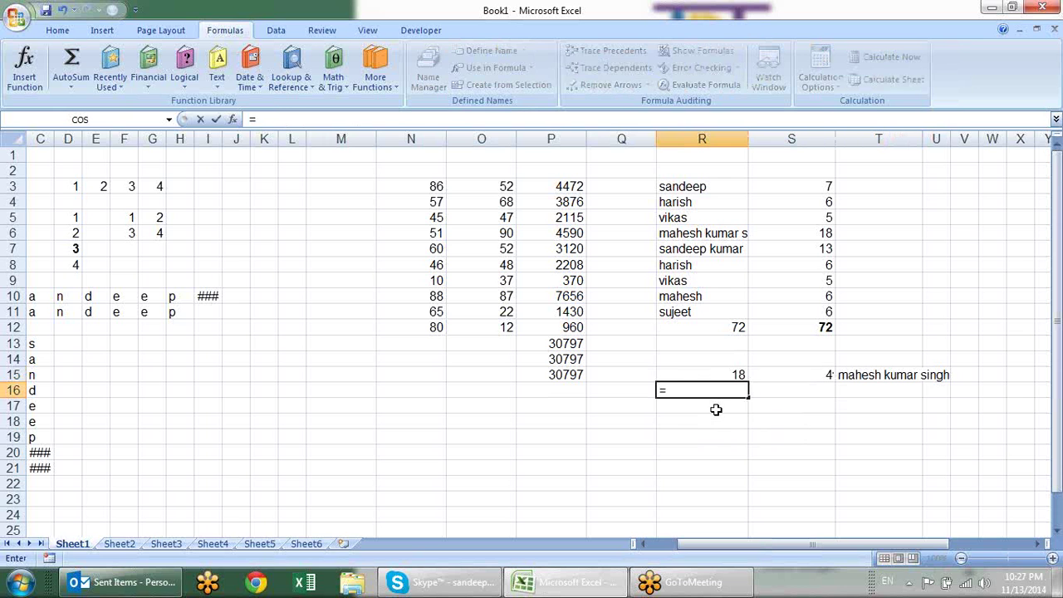
text(ind)
key(Tab)
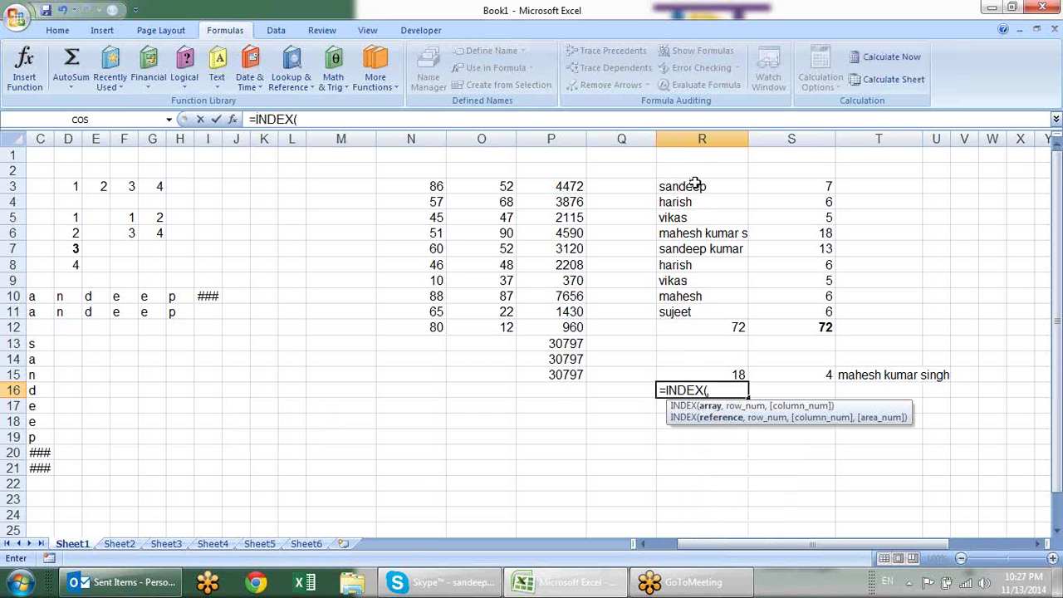
drag(694, 184, 689, 309)
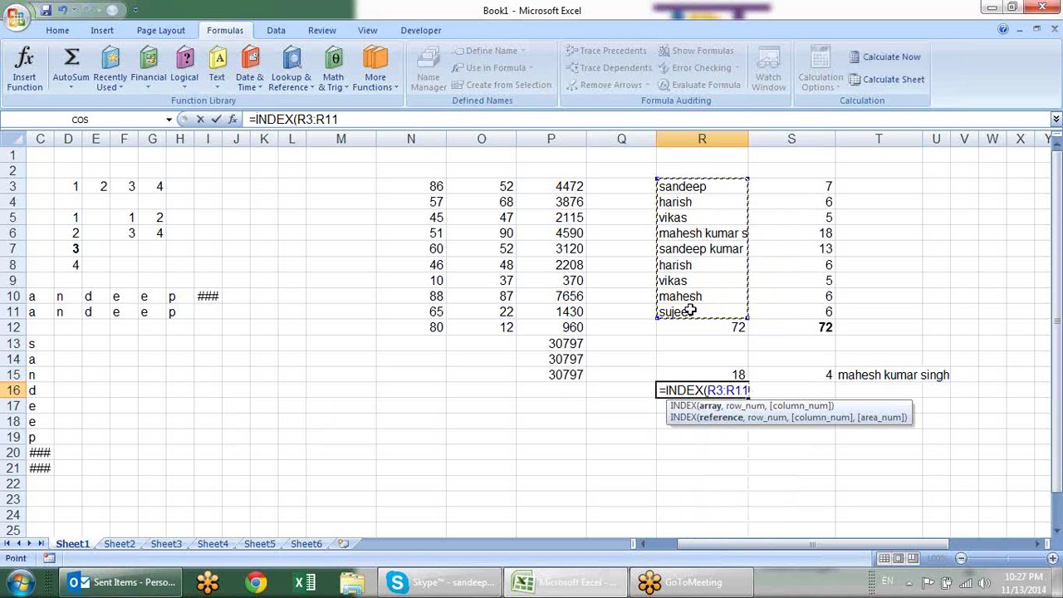
text(,)
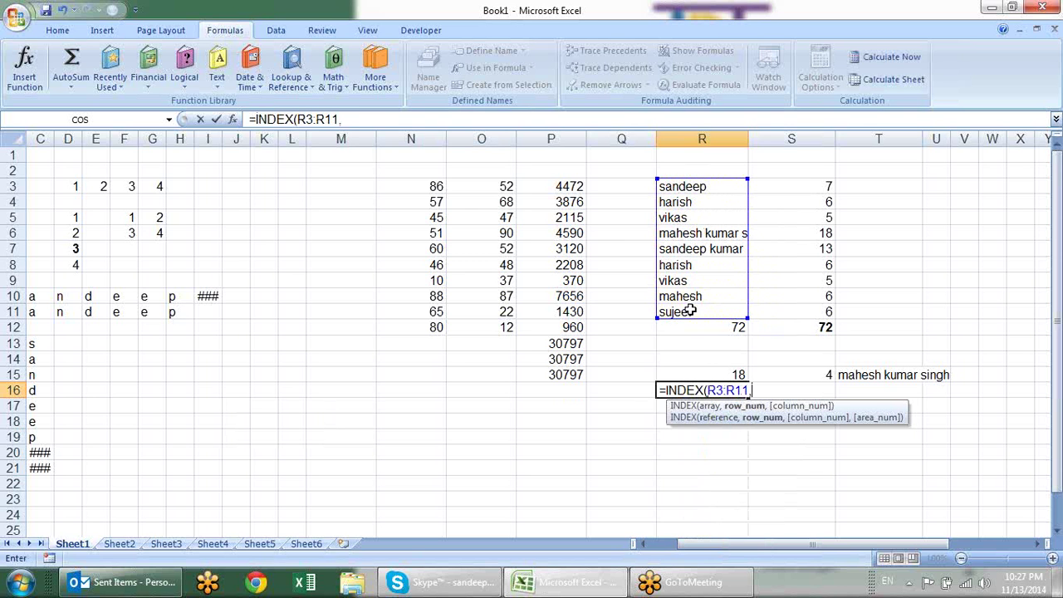
text(mat)
key(Tab)
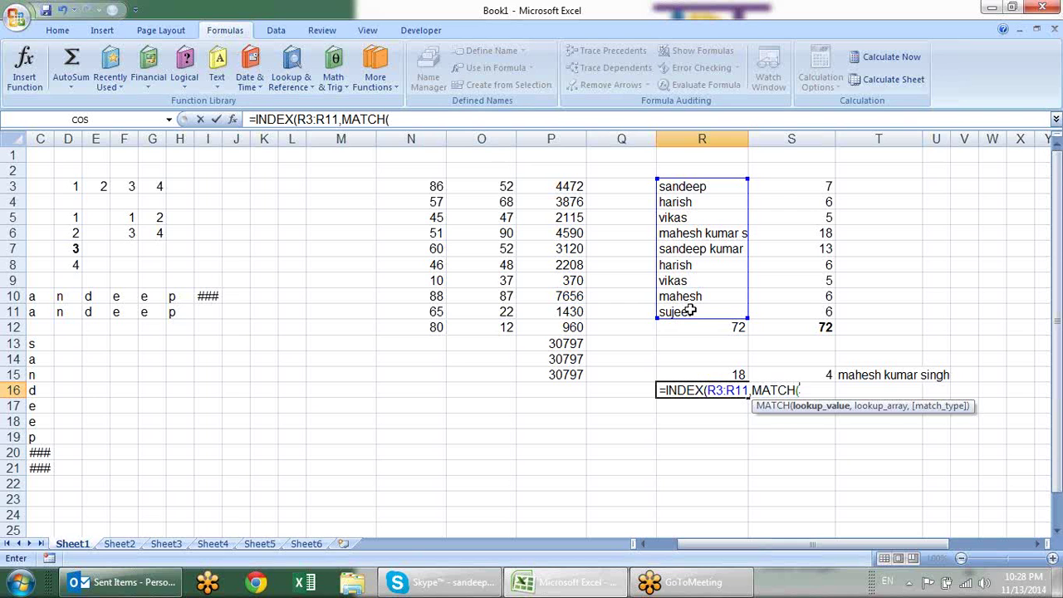
text(max)
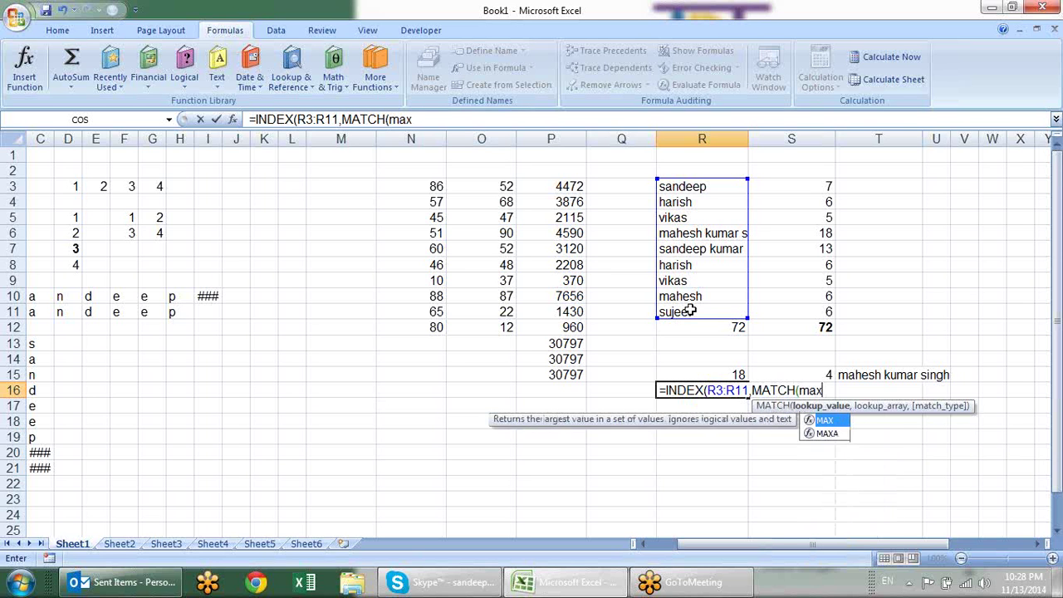
key(Tab)
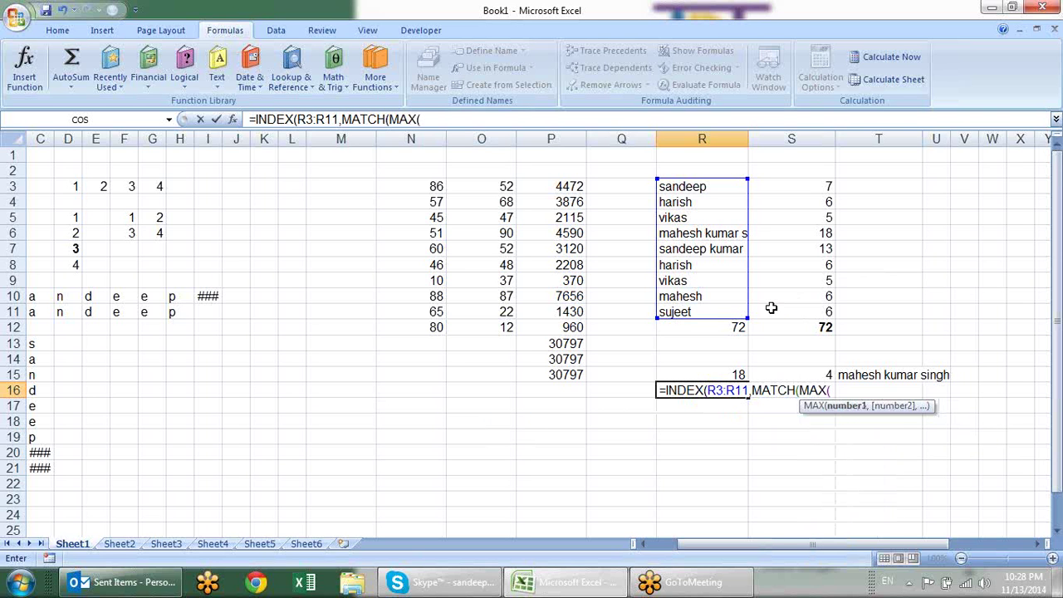
text(len)
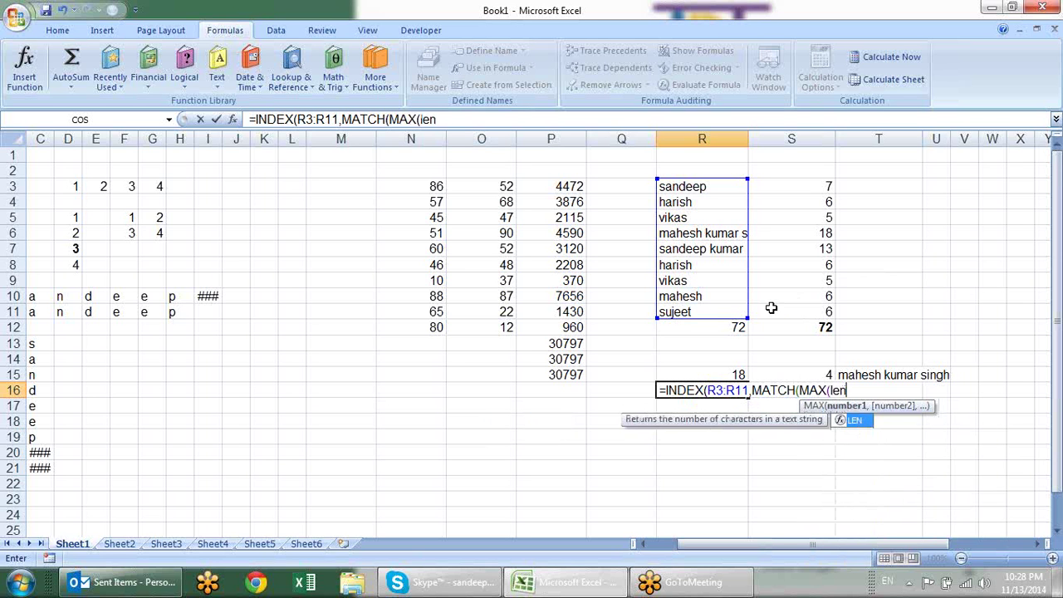
key(Tab)
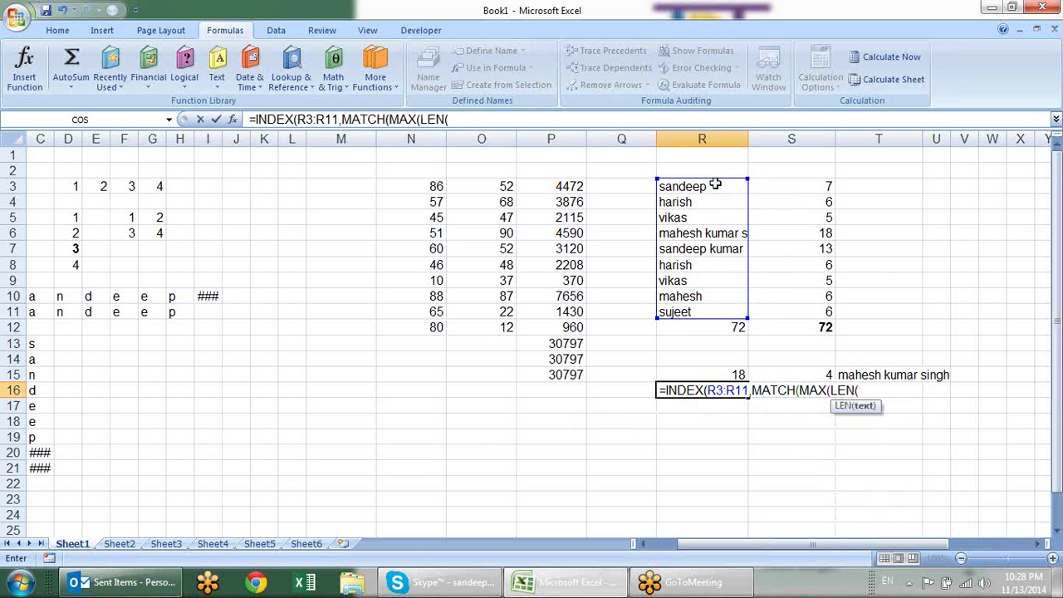
drag(698, 185, 735, 312)
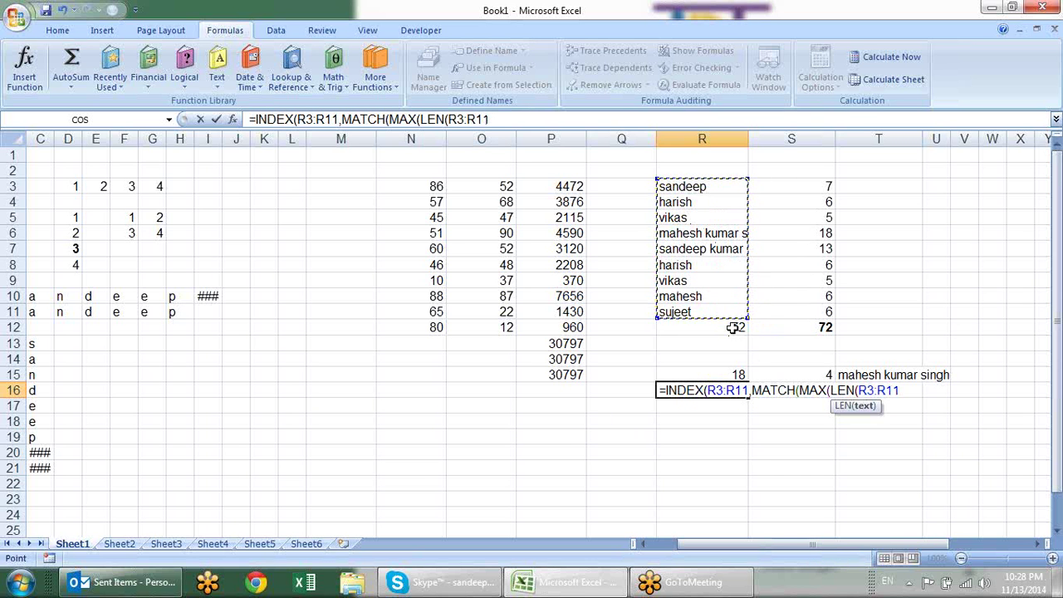
text()))
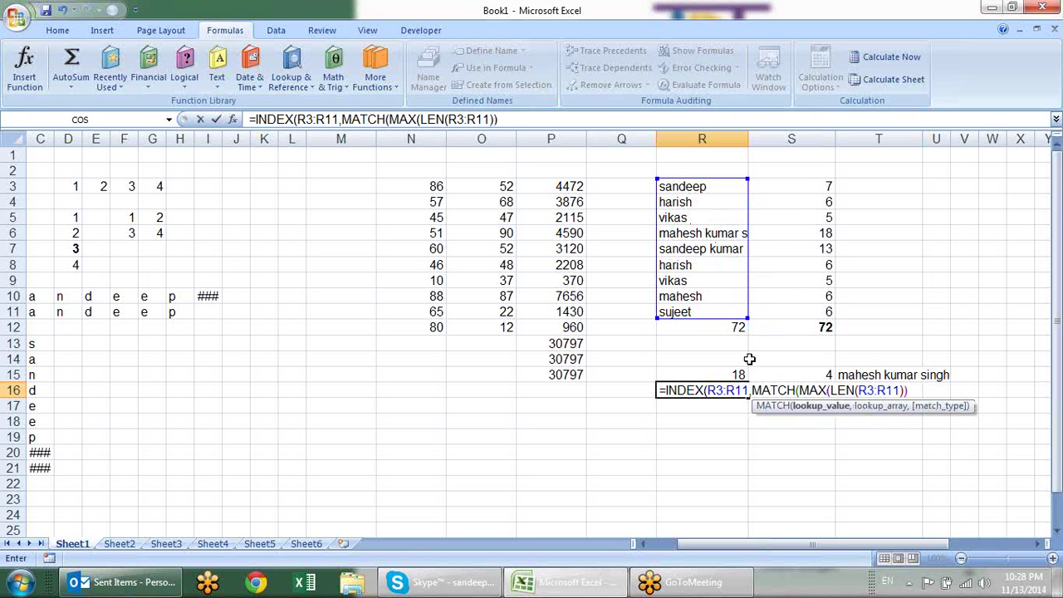
text(,)
text(len()
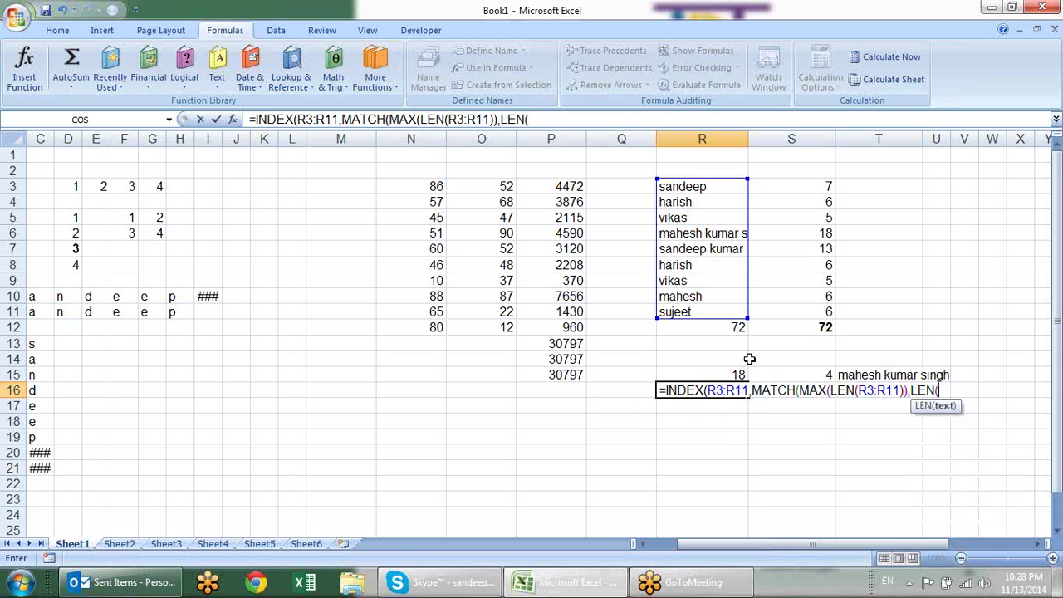
Finish with LEN(R3:R11),0 as MATCH's lookup array, array-enter the formula, and bold it
drag(685, 184, 696, 309)
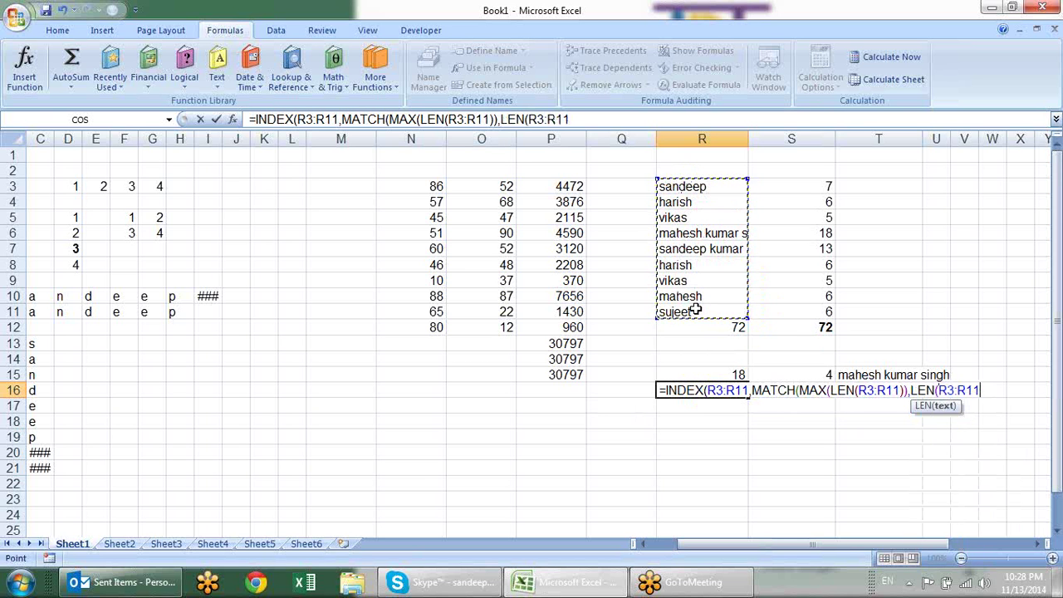
text())
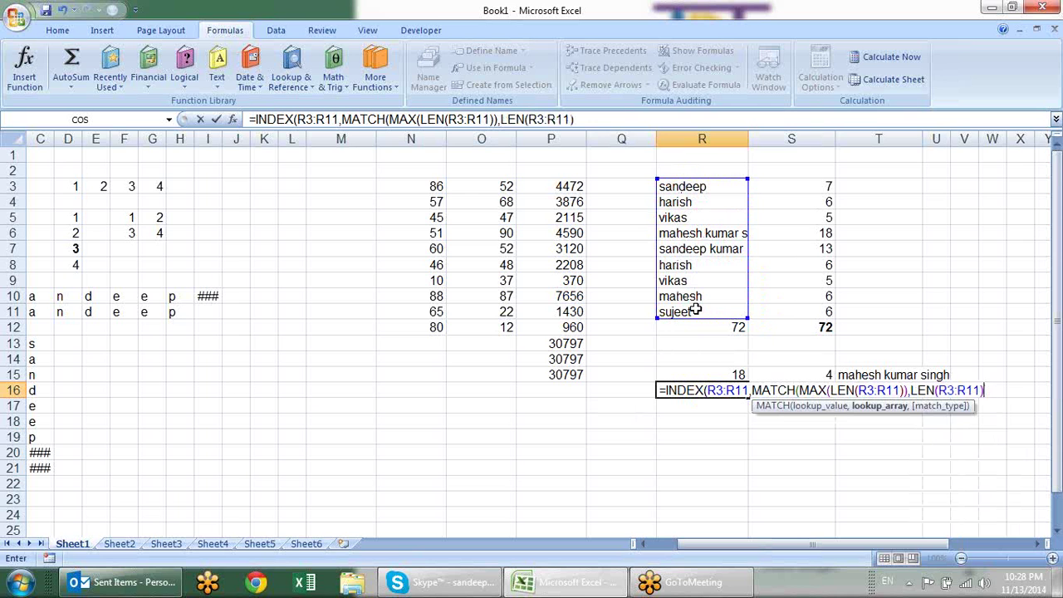
text(,)
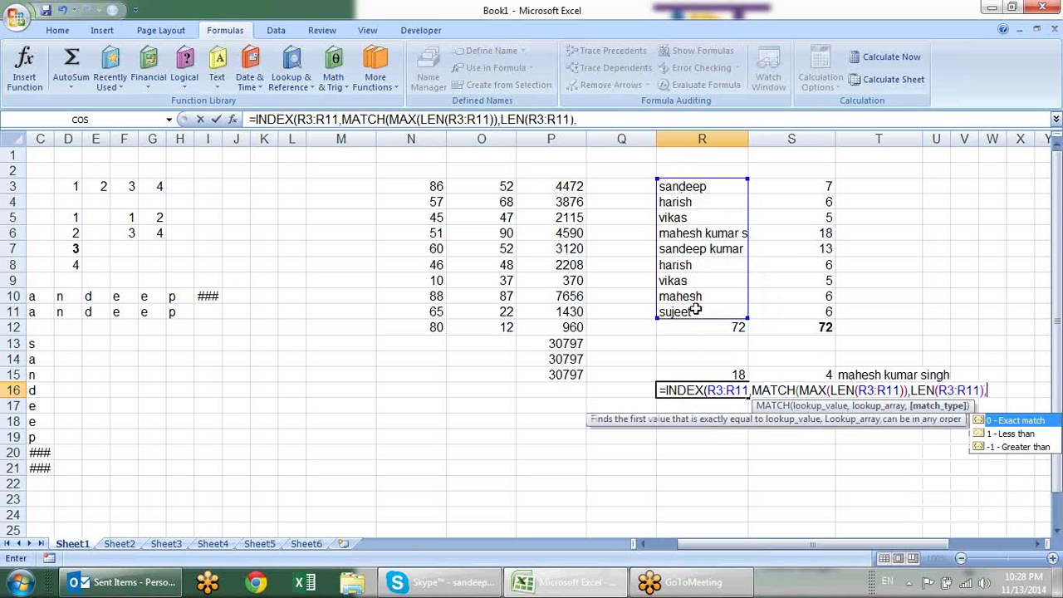
text(0)
text())
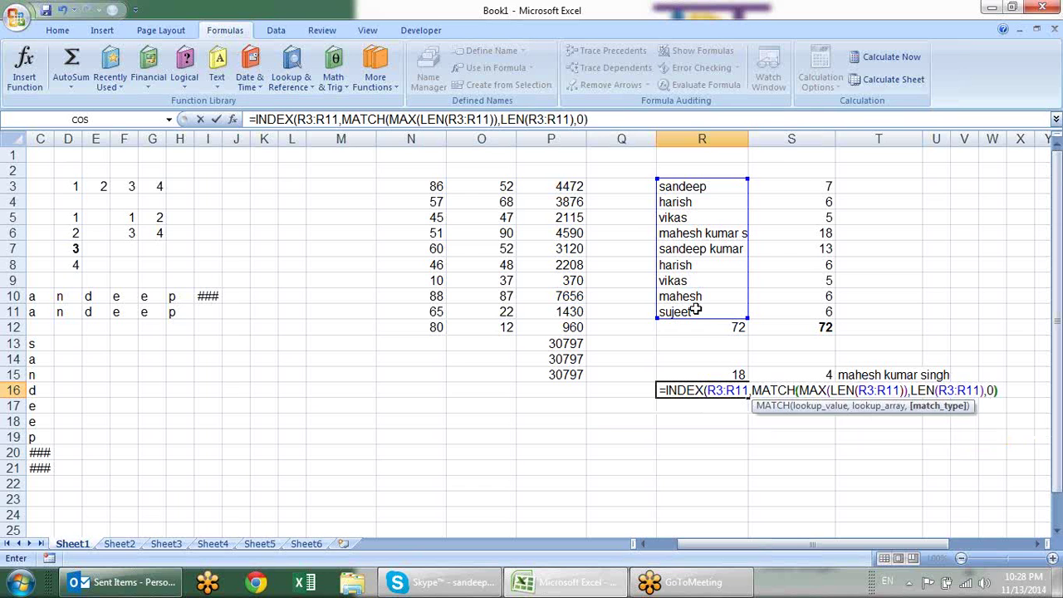
text())
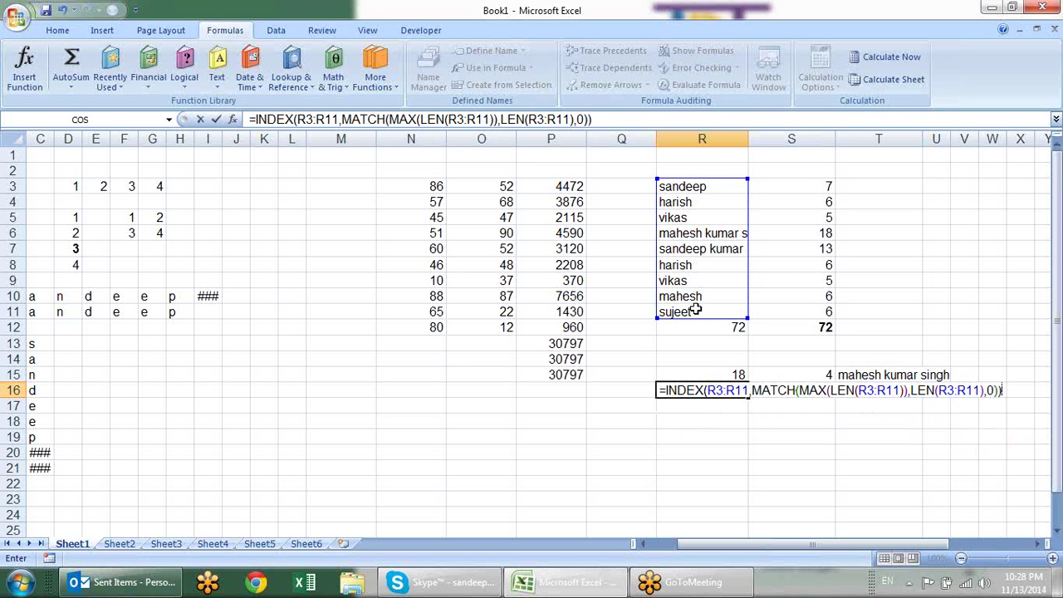
key(ctrl+shift+Return)
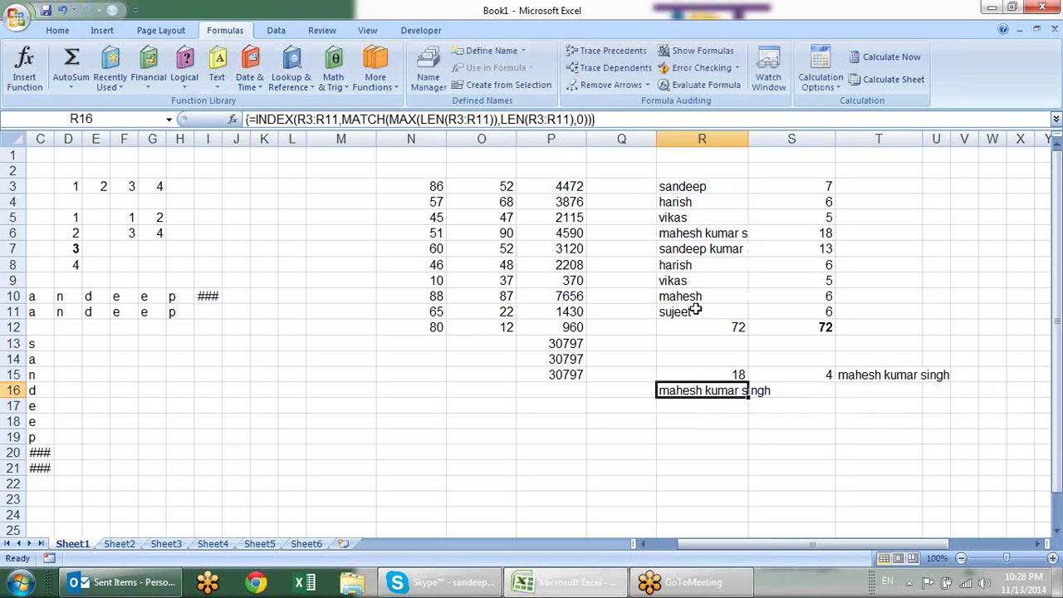
key(ctrl+b)
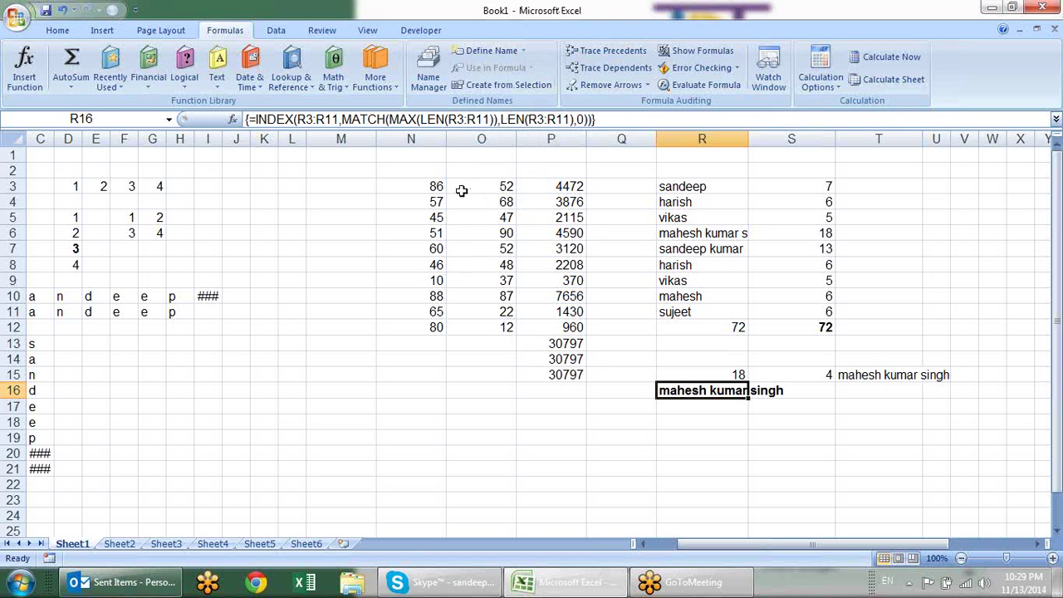
Make the values in N3:N12 bold
drag(431, 185, 440, 328)
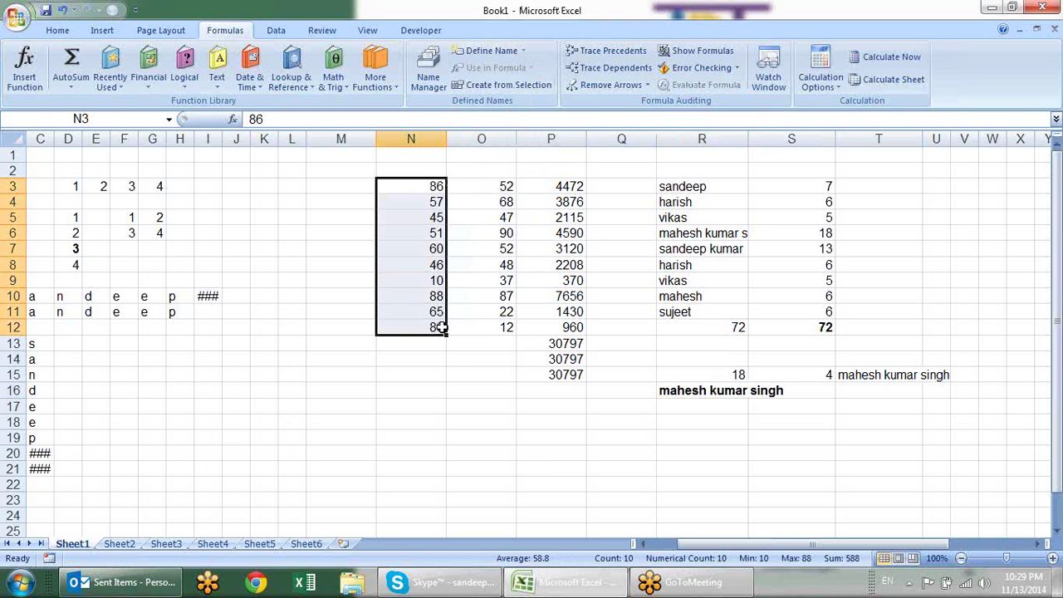
key(ctrl+b)
click(415, 378)
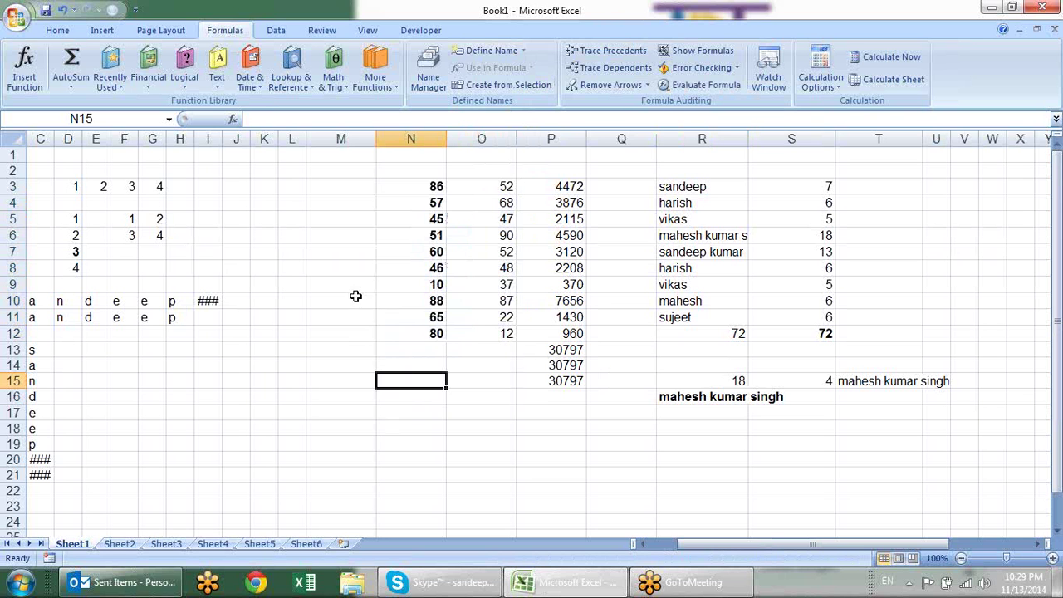
mouse_move(434, 189)
mouse_down()
mouse_move(369, 330)
mouse_move(410, 335)
mouse_up()
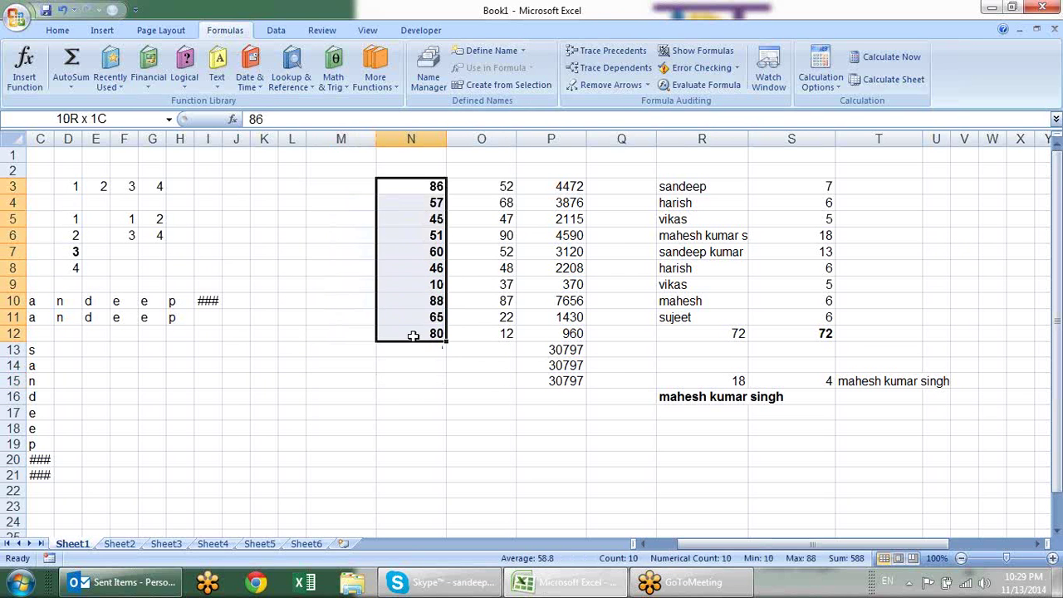
Enter ranks 1 through 5 in N17:N21
click(422, 415)
text(1)
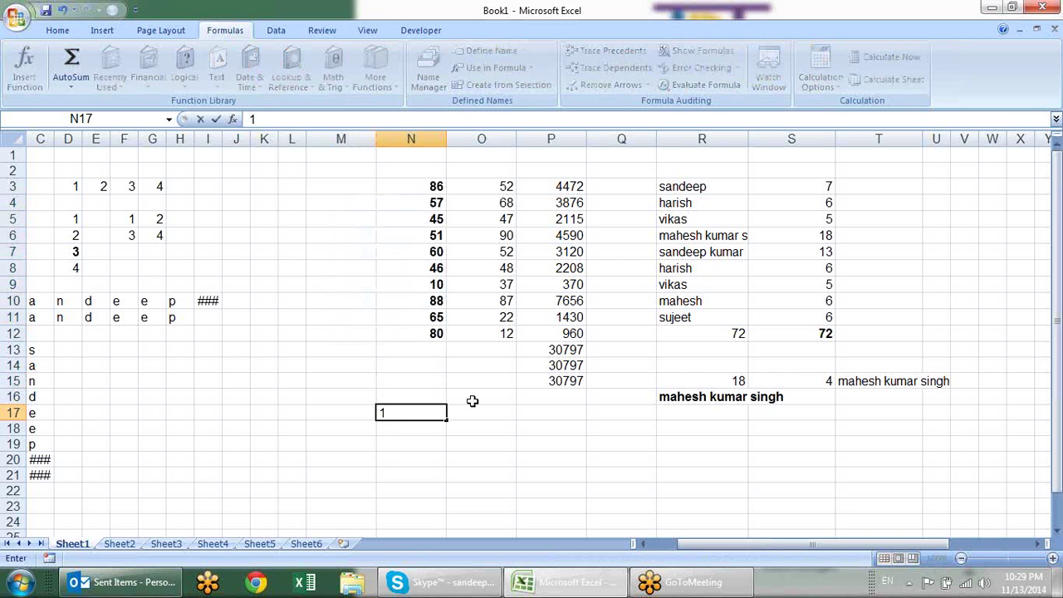
key(Return)
text(2)
key(Return)
text(3)
key(Return)
text(4 )
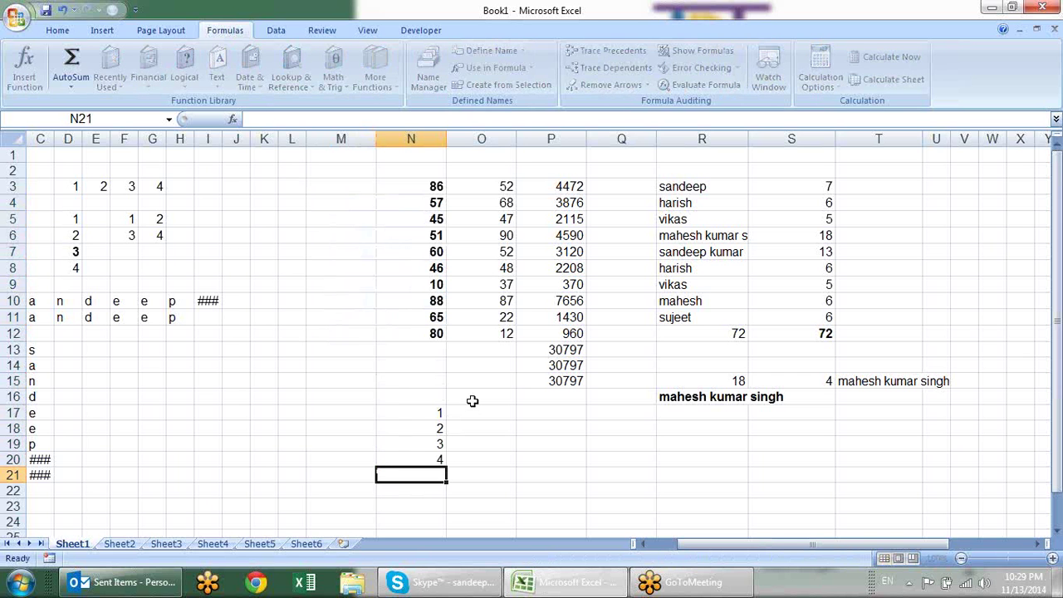
text(5)
key(Return)
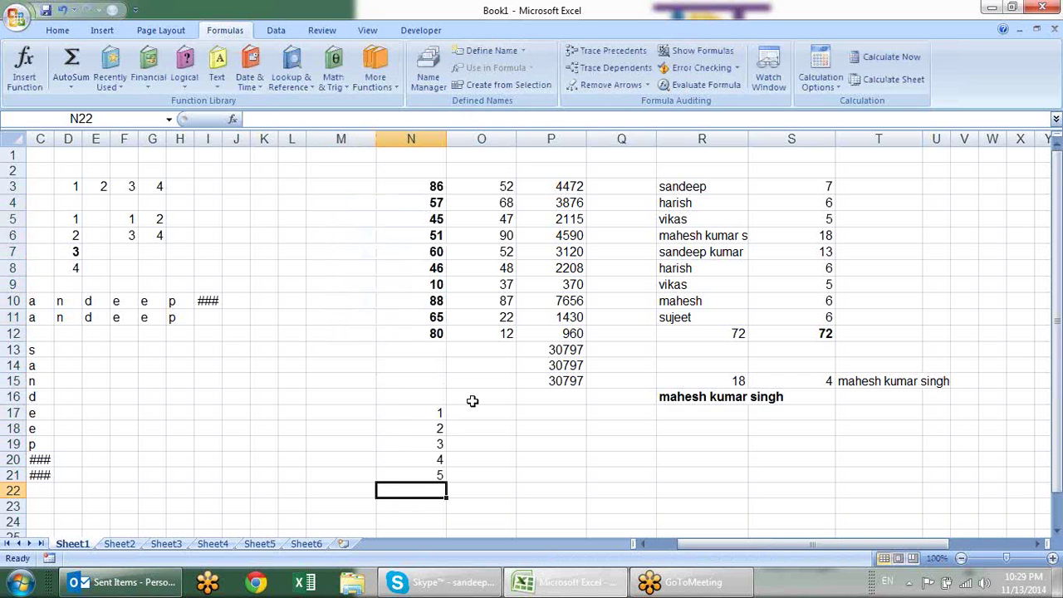
Enter =LARGE($N$3:$N$12,N17) in O17
click(455, 413)
text(=)
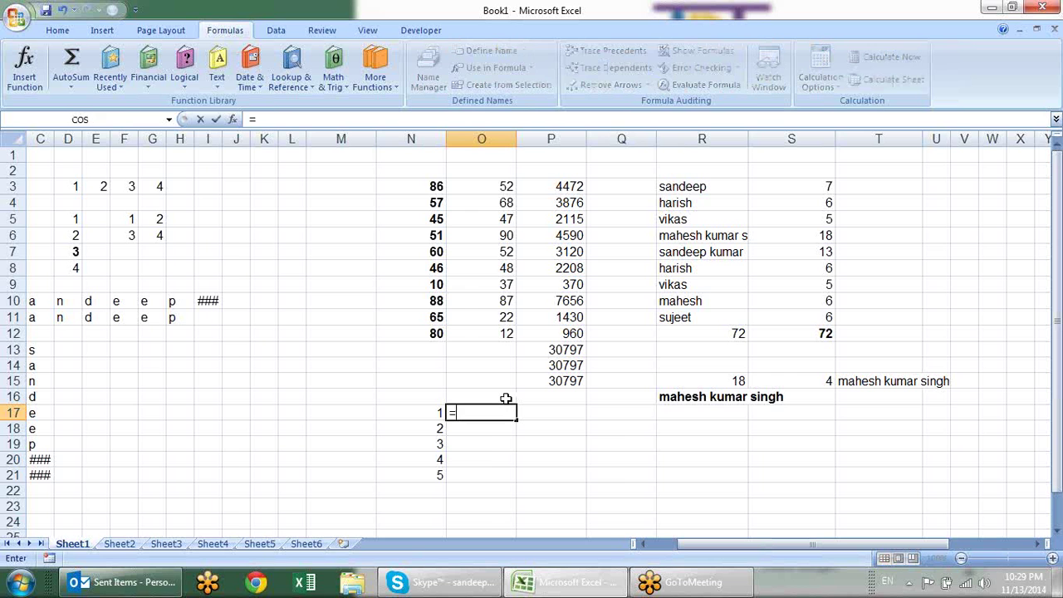
text(la)
key(Tab)
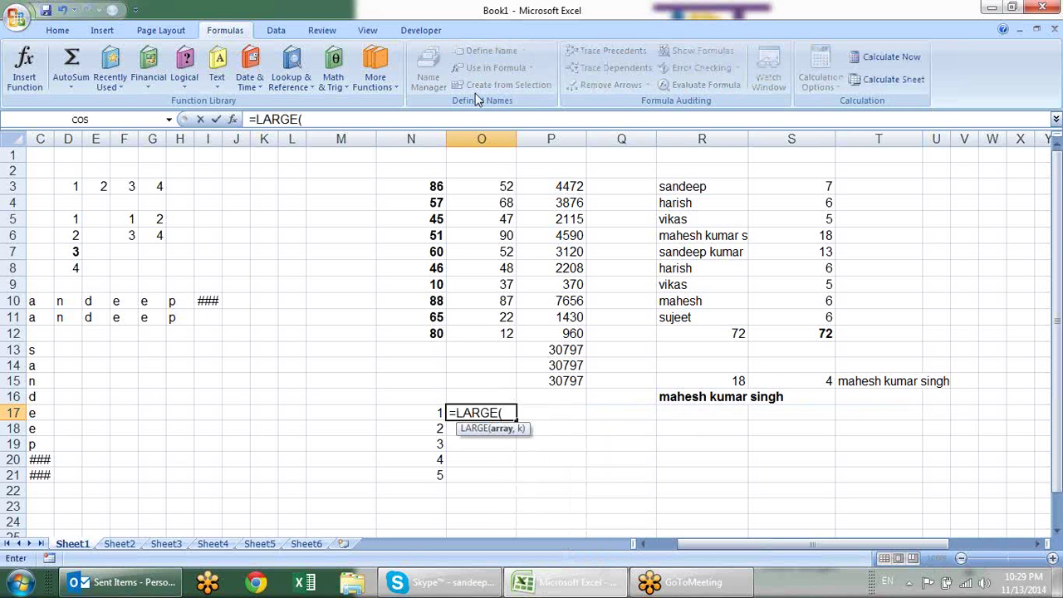
click(402, 183)
drag(403, 183, 401, 332)
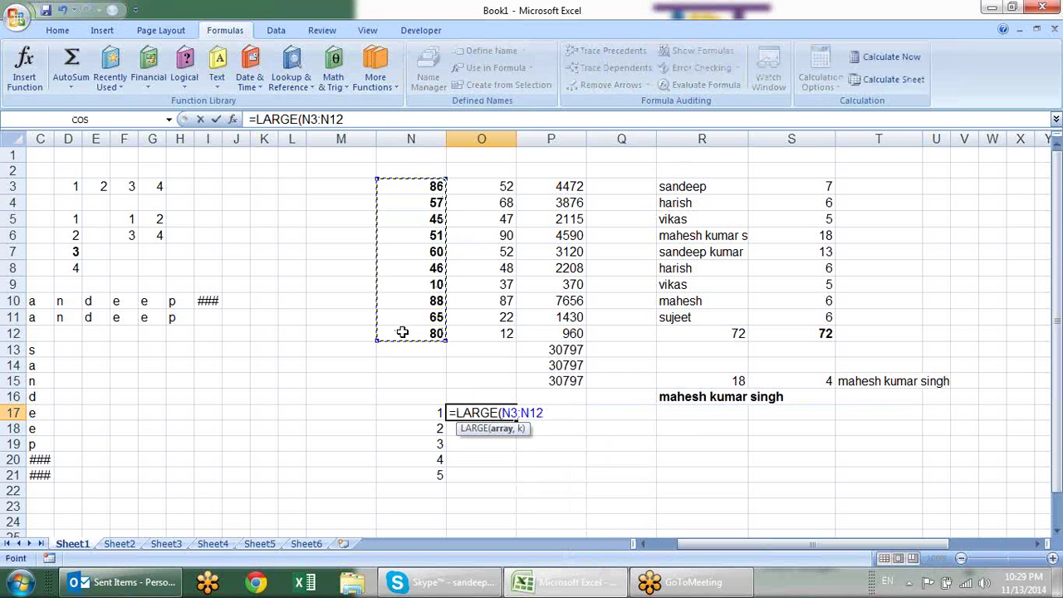
key(F4)
text($N$12,)
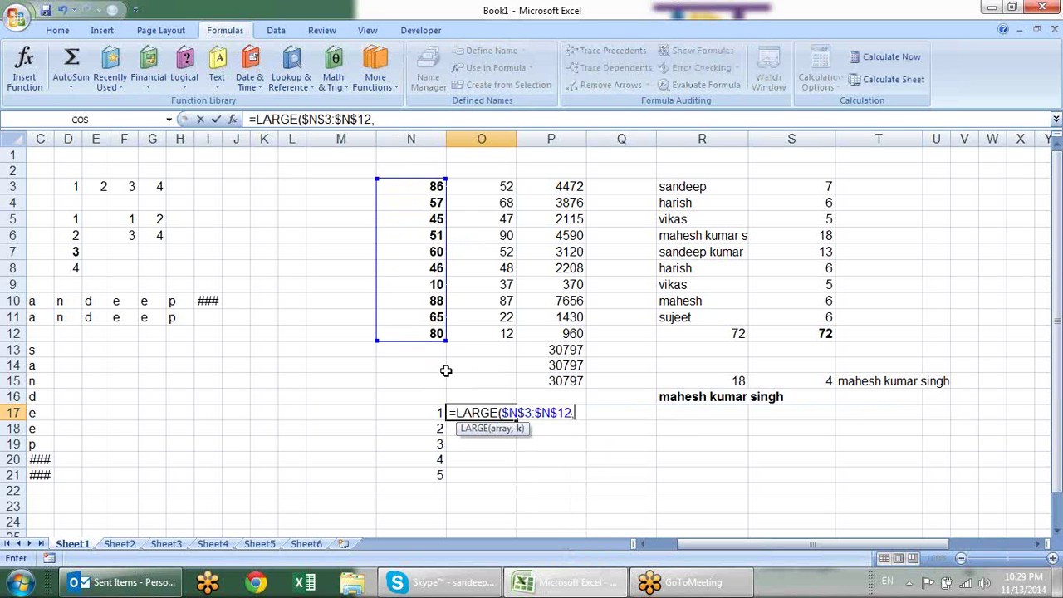
click(425, 413)
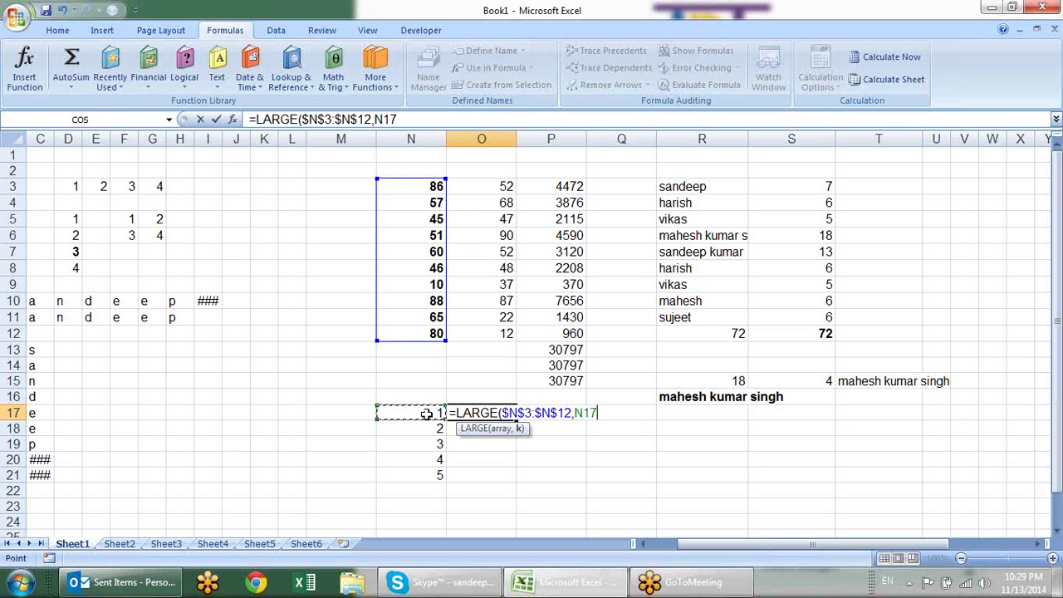
key(Return)
Fill the LARGE formula down to O21 and total O17:O21 in O22, giving 379
click(477, 409)
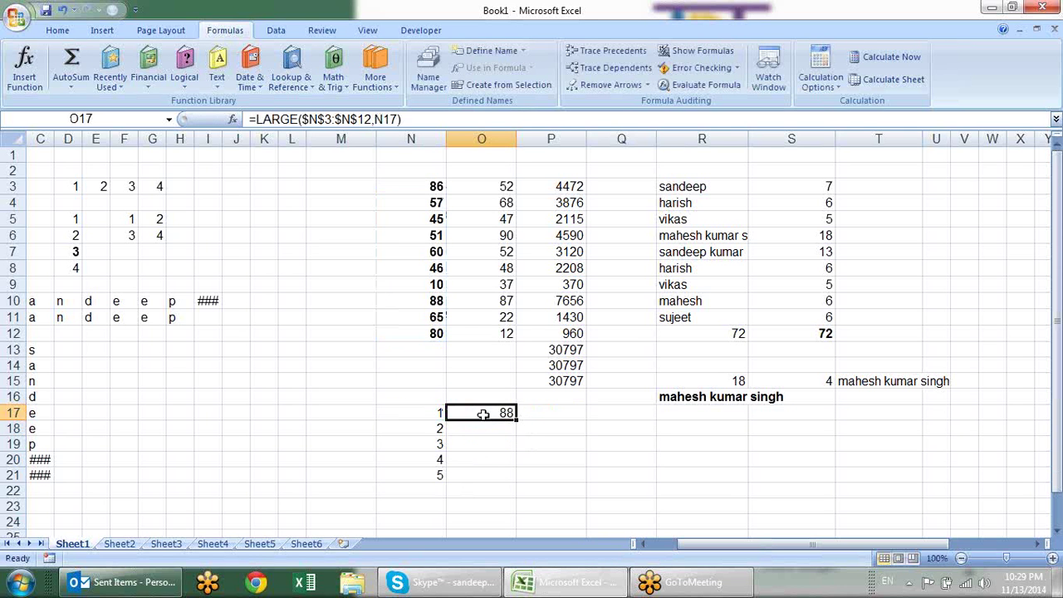
drag(517, 420, 514, 488)
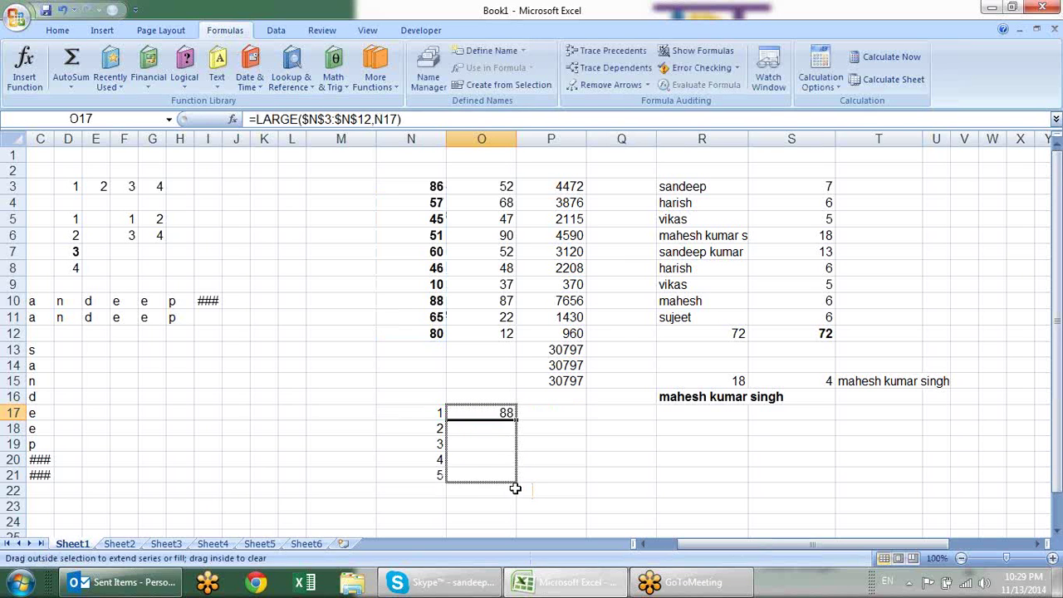
click(470, 491)
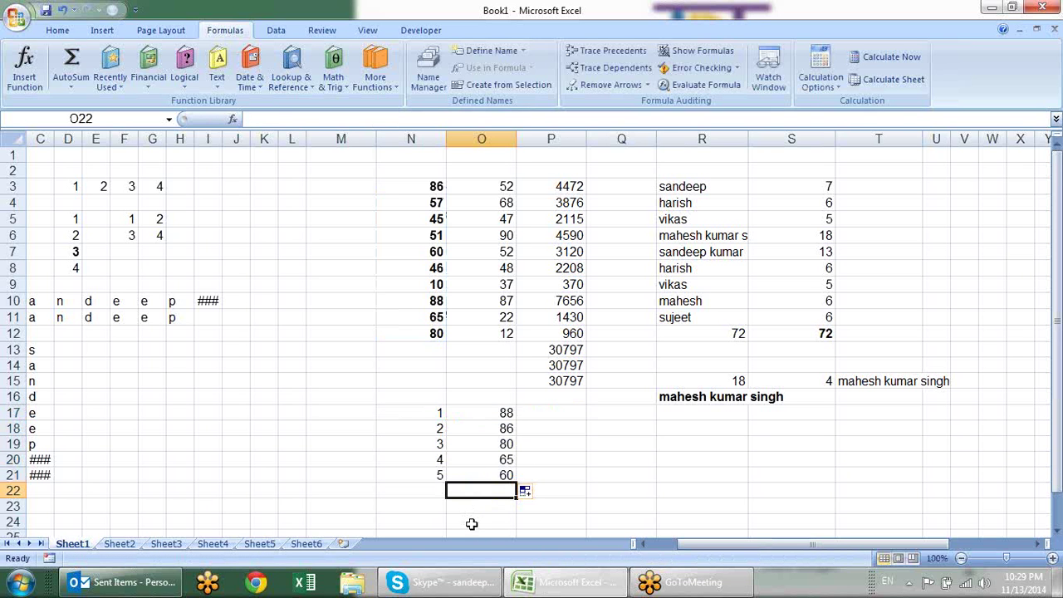
key(alt+equal)
key(Return)
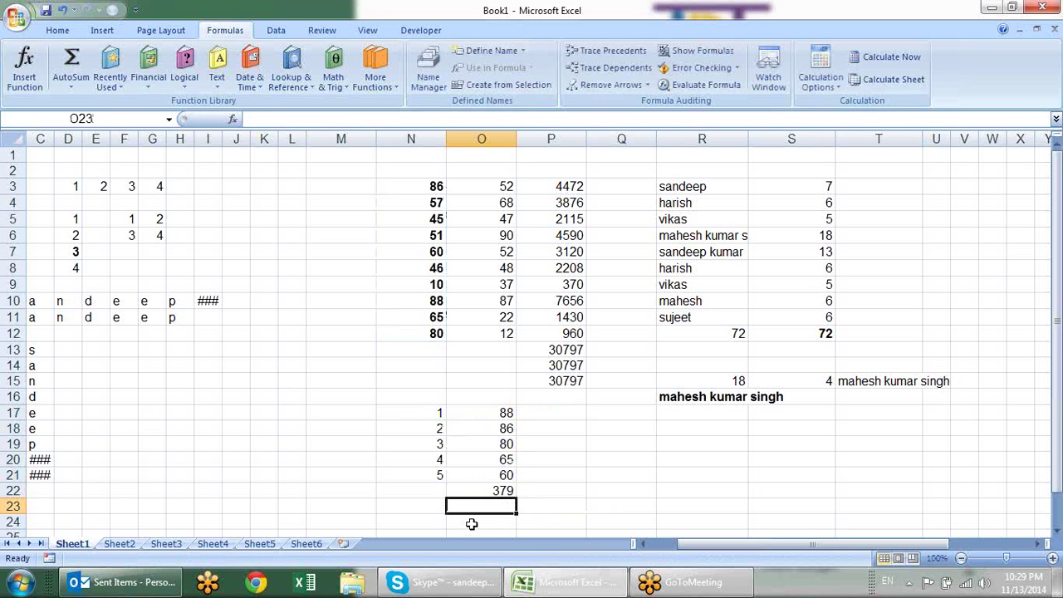
key(Up)
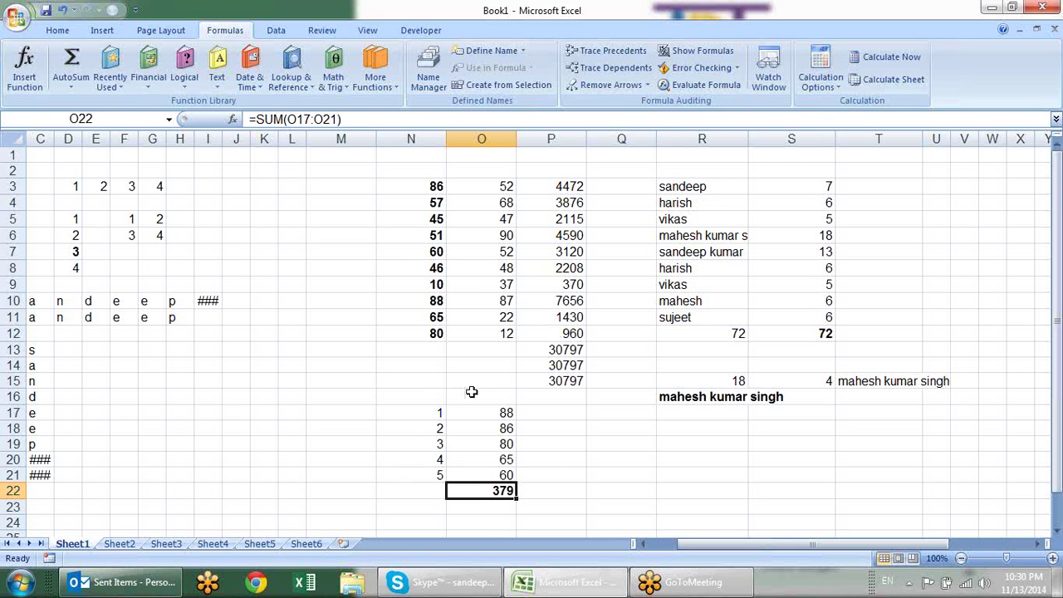
In P20 type =LARGE(N3:N12,{1,2,3,4,5}) with an array constant of ranks
click(578, 458)
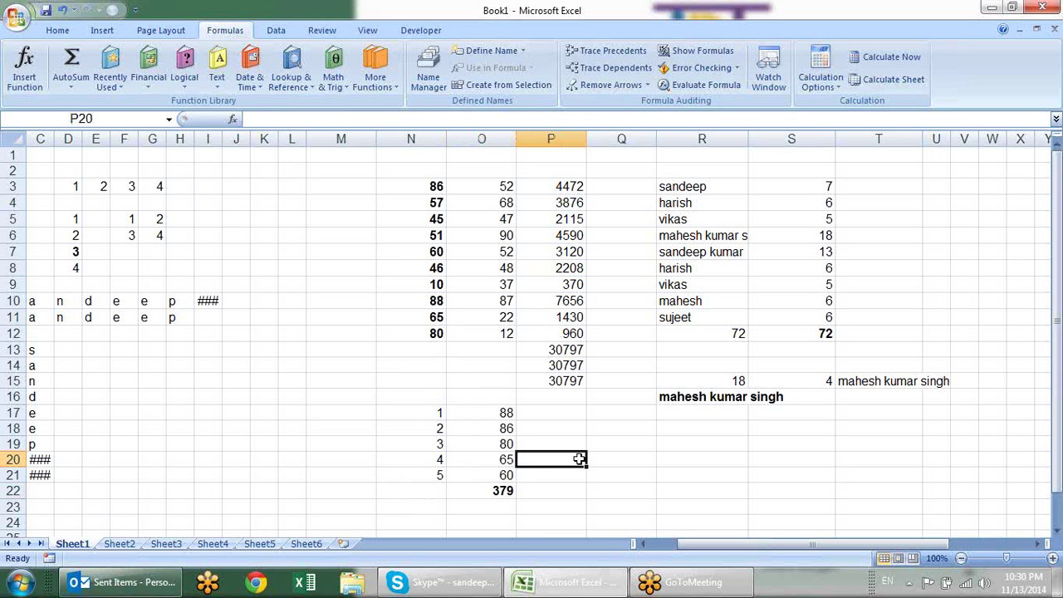
text(=)
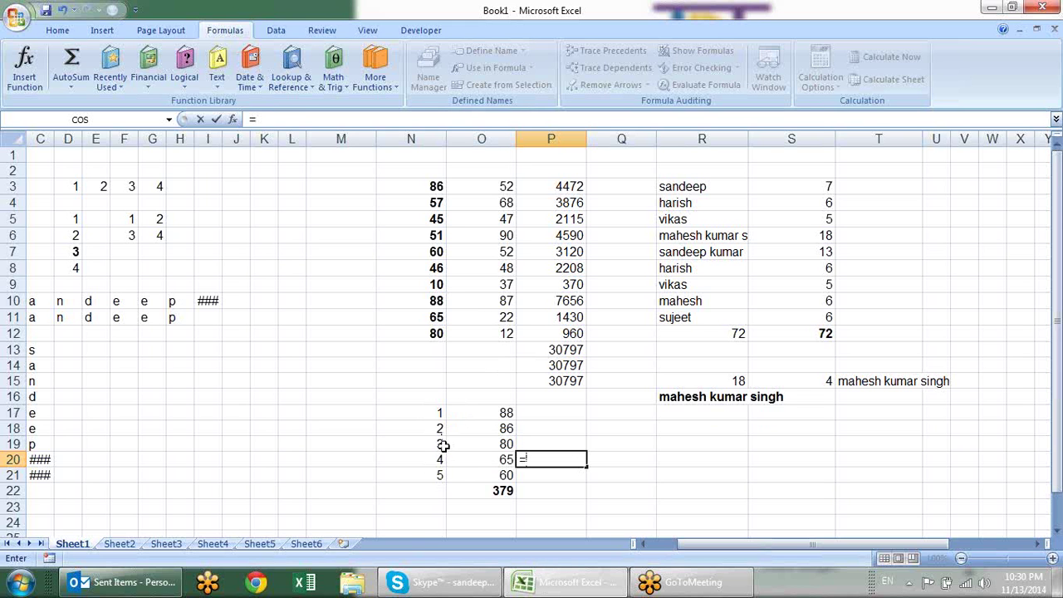
text(larg)
key(Tab)
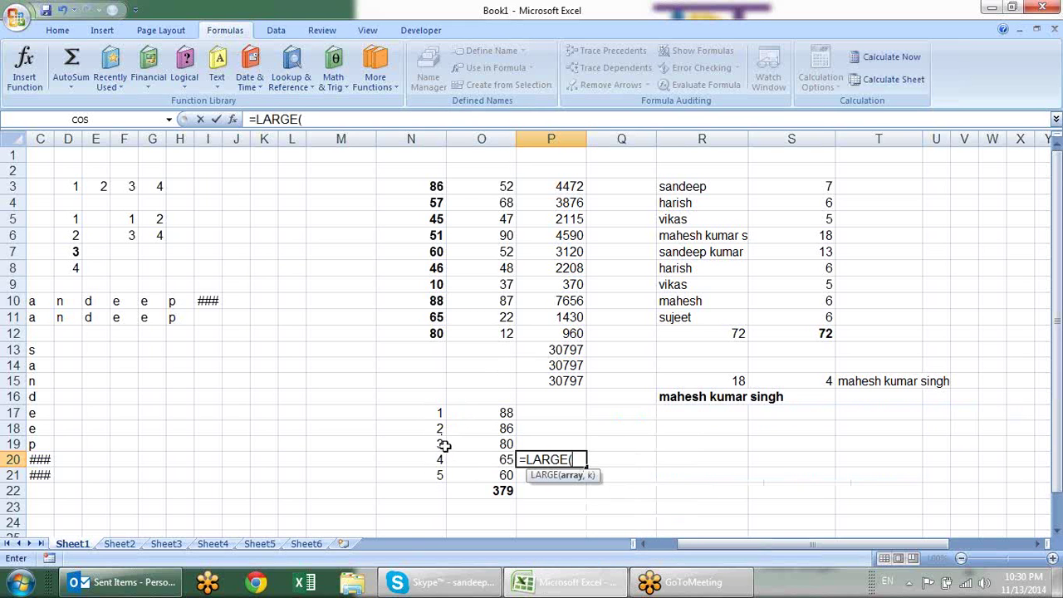
mouse_move(407, 186)
mouse_down()
mouse_move(381, 287)
mouse_move(383, 334)
mouse_up()
text(,)
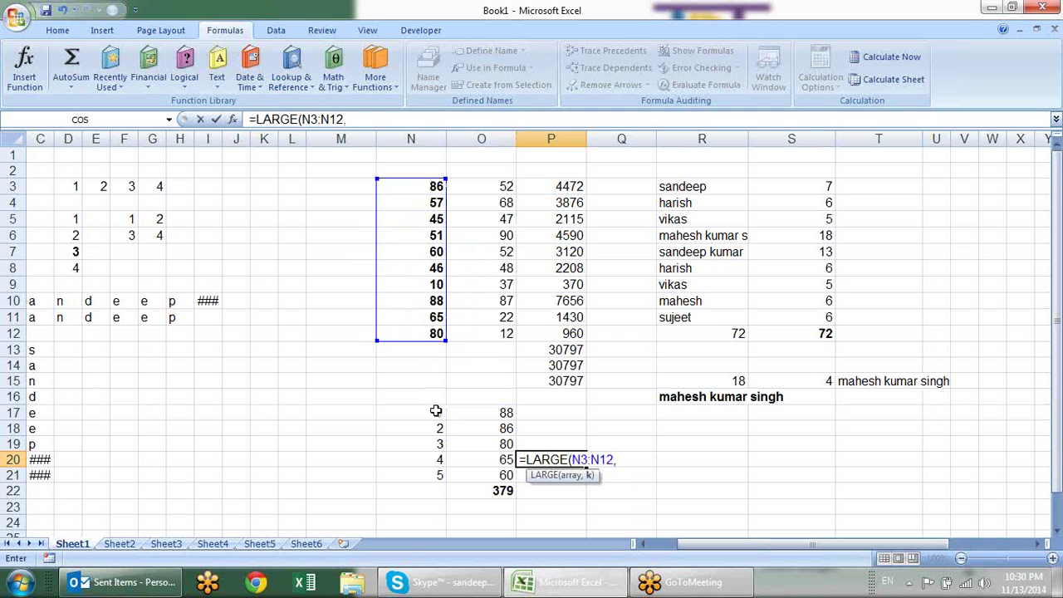
text({)
text(1,2)
text(,3)
text(,4,5)
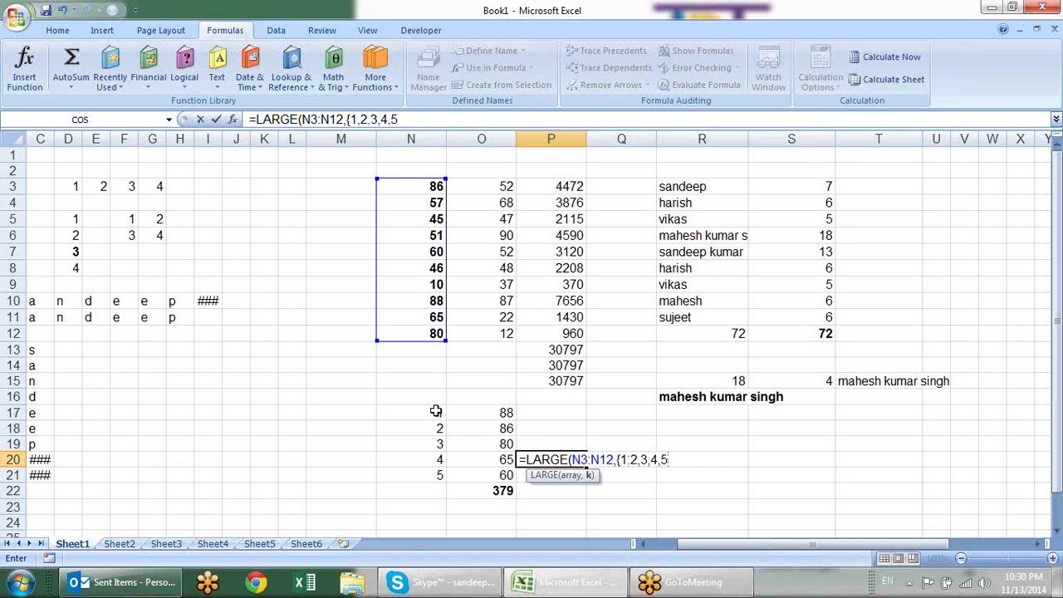
text(})
text(,)
key(BackSpace)
text())
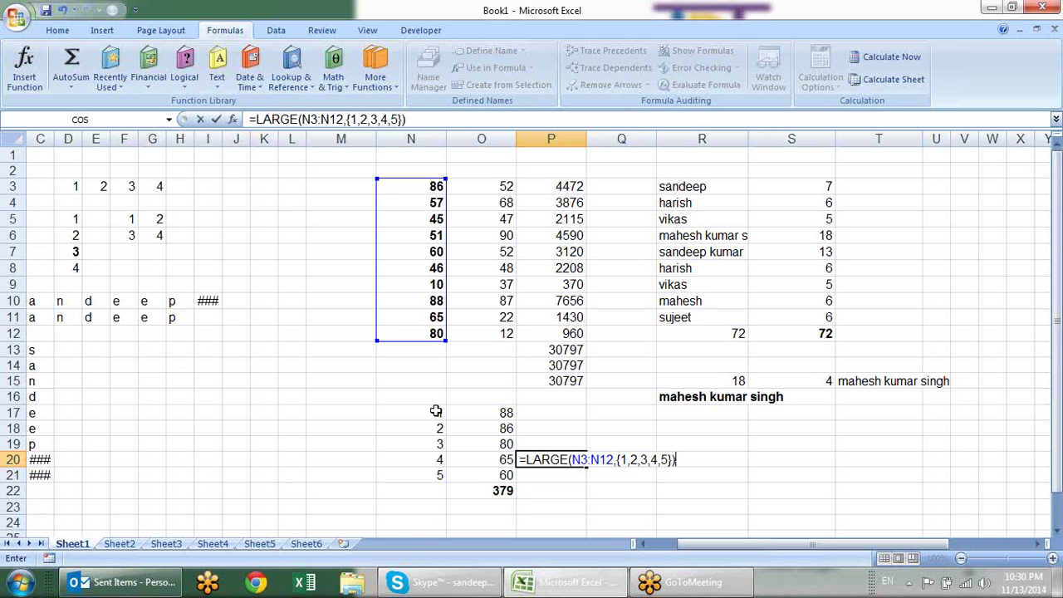
Wrap it in SUM, array-enter it for a result of 379, and bold it
click(527, 459)
text(sum)
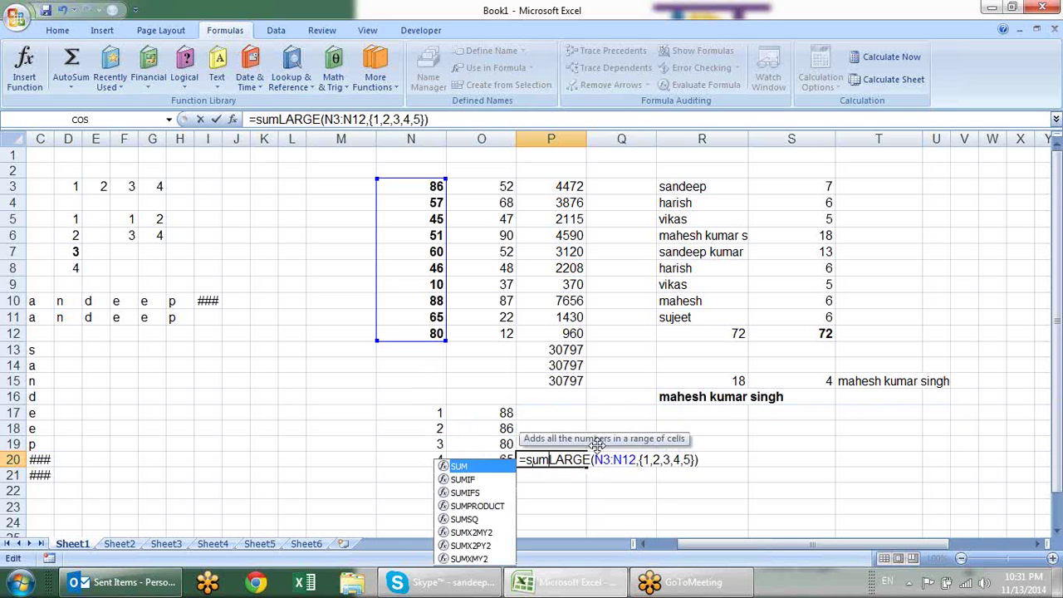
key(Tab)
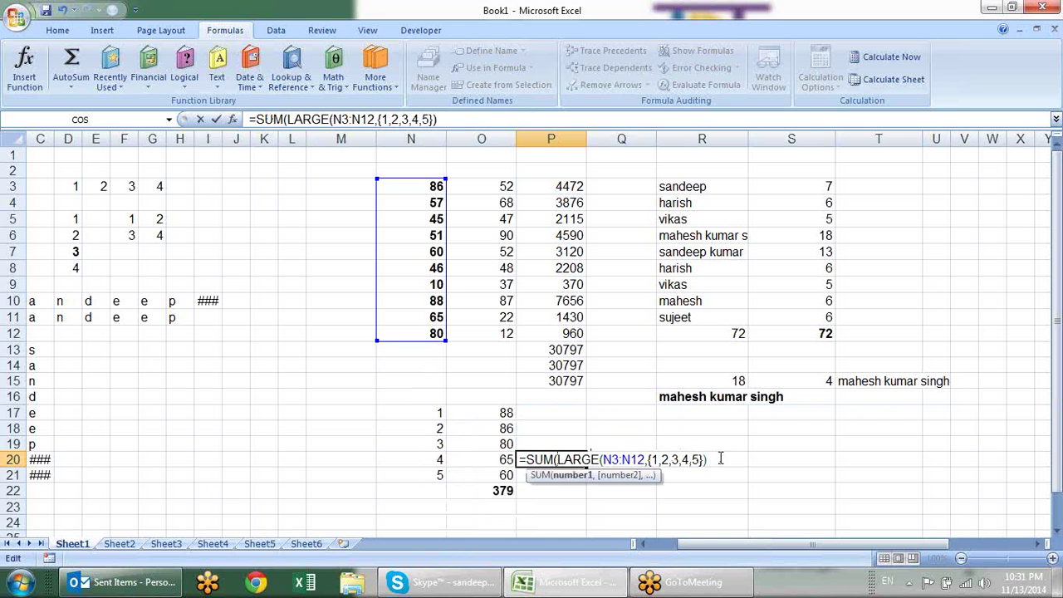
click(706, 458)
text())
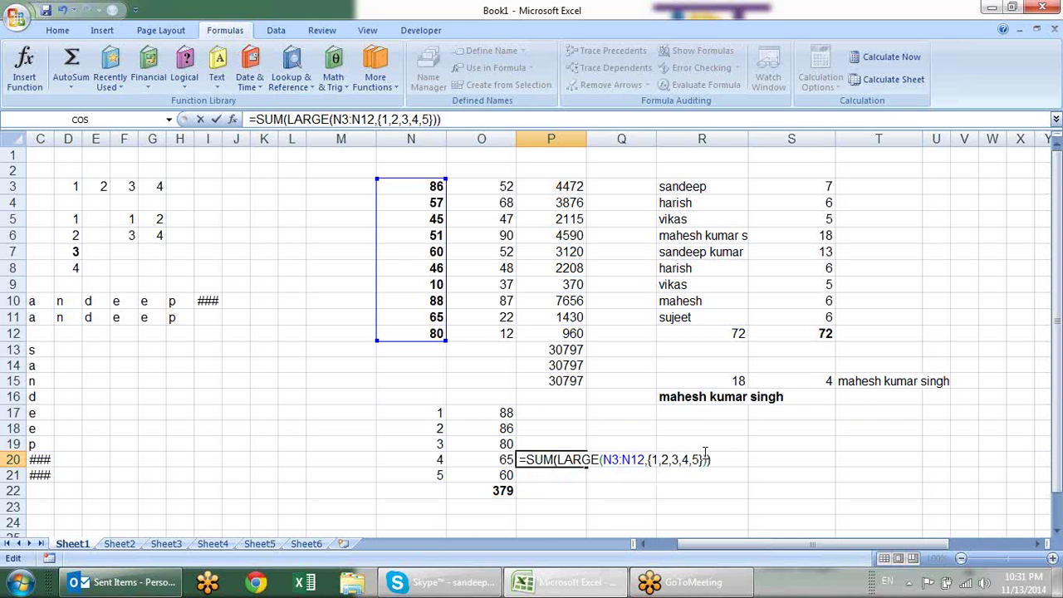
key(ctrl+shift+Return)
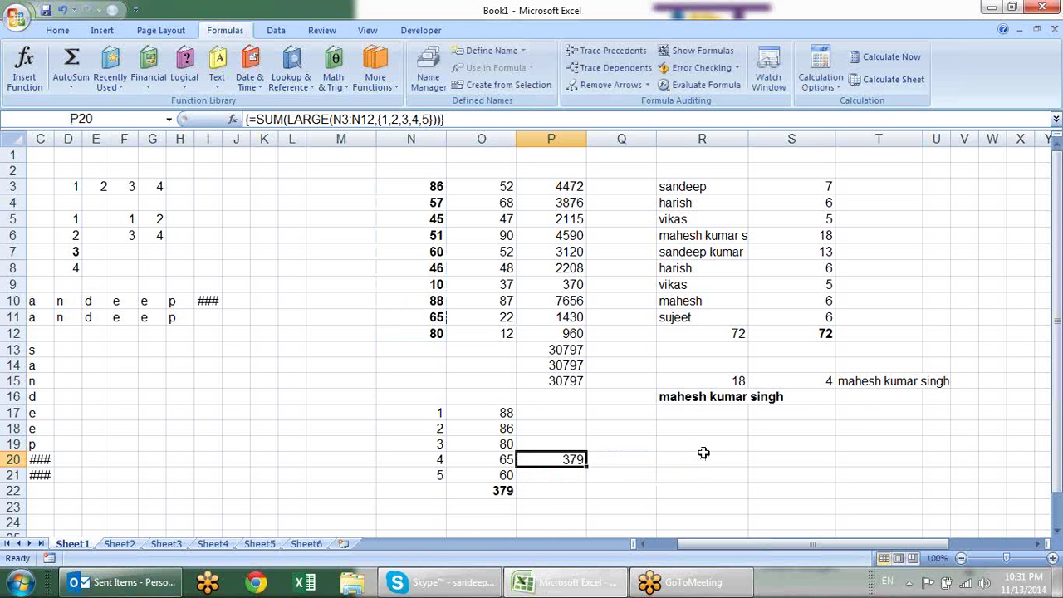
key(ctrl+b)
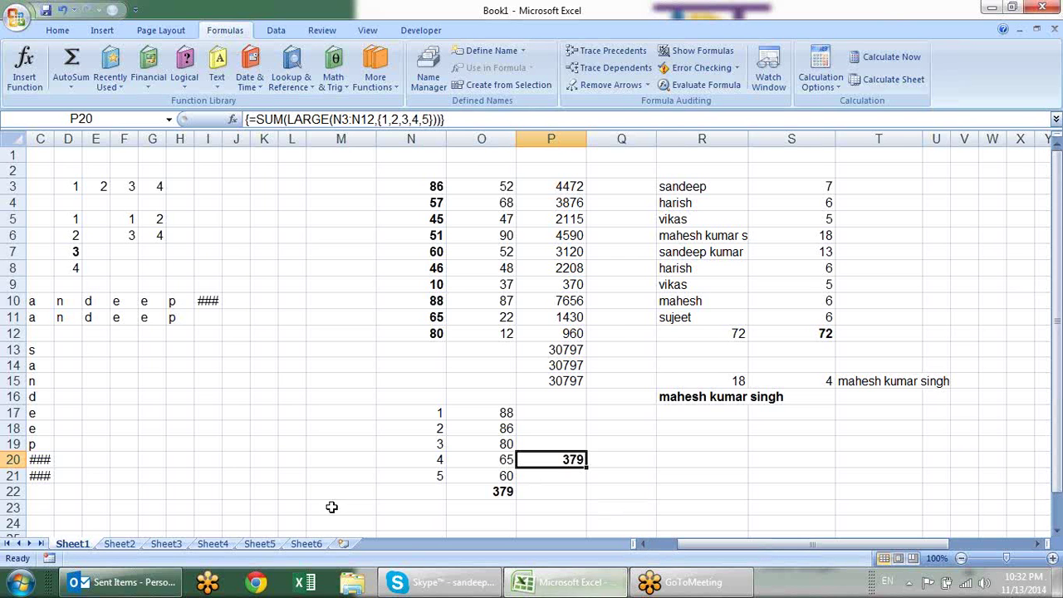
On Sheet2, enter the name from B5 into G6 as the match criterion
click(132, 545)
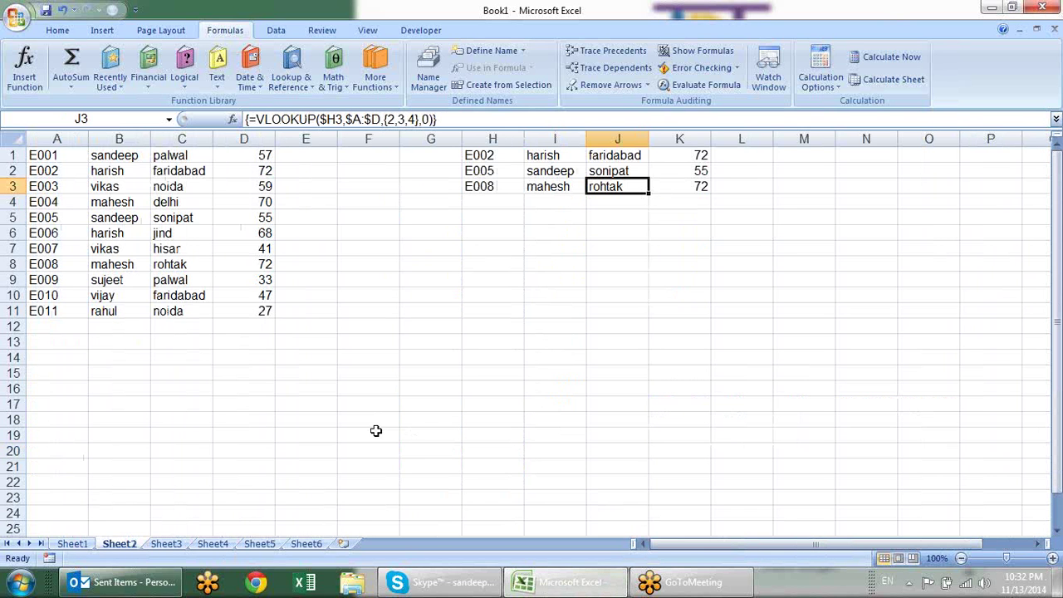
click(141, 217)
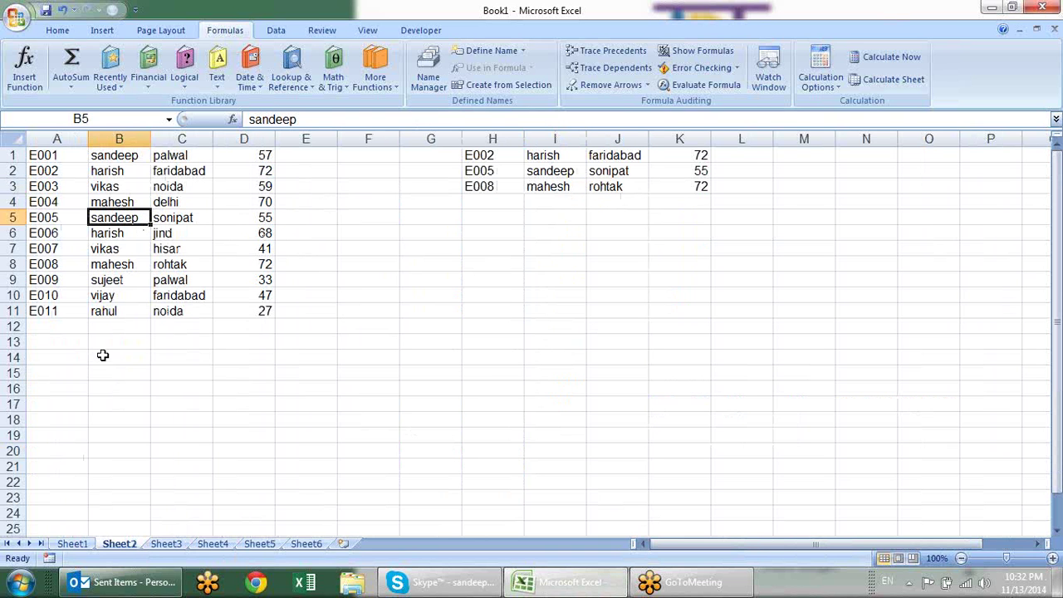
click(437, 237)
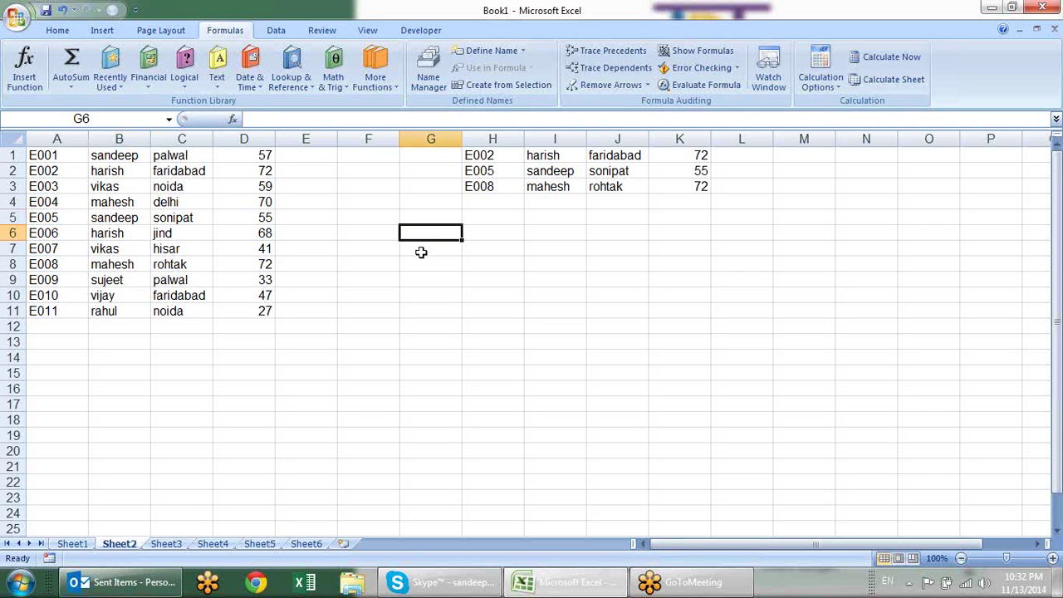
text(sa)
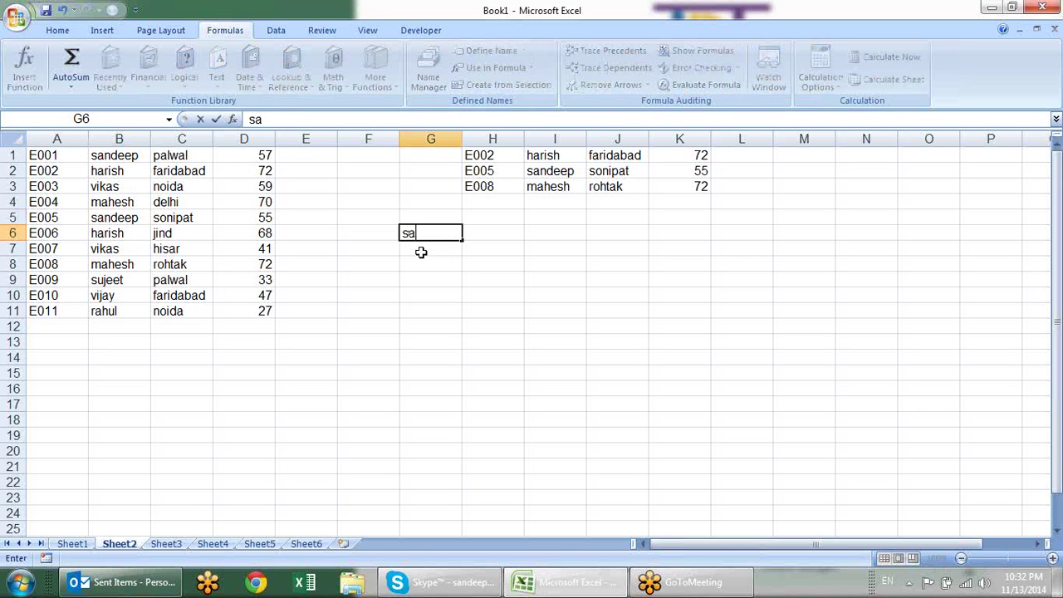
text(ndeep)
key(Tab)
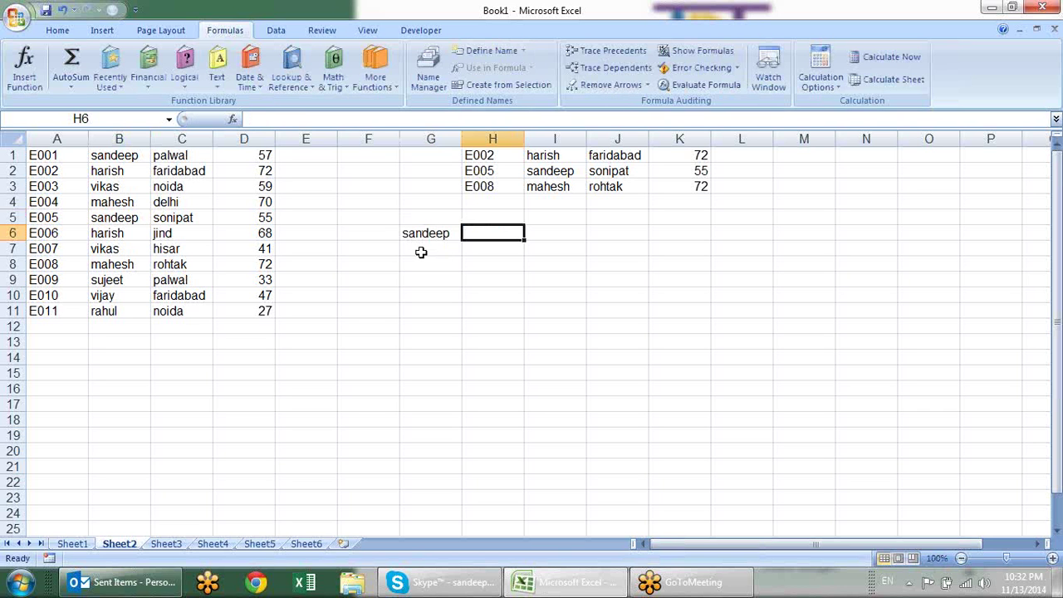
In H6 type =SUM(IF(B1:B11=G6,D1:D11,0) as the conditional sum
text(=)
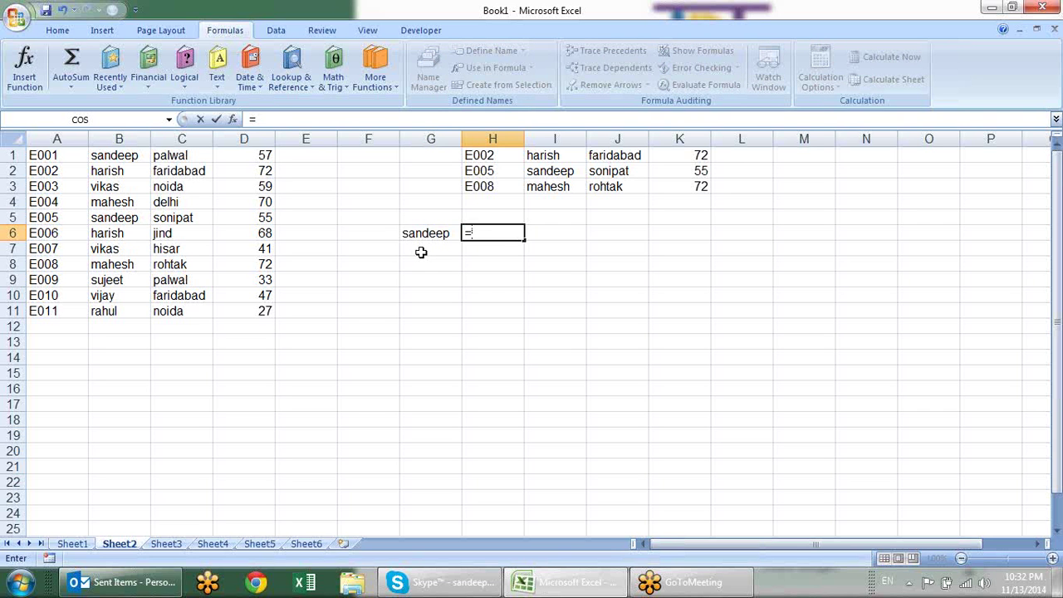
text(sum)
key(Tab)
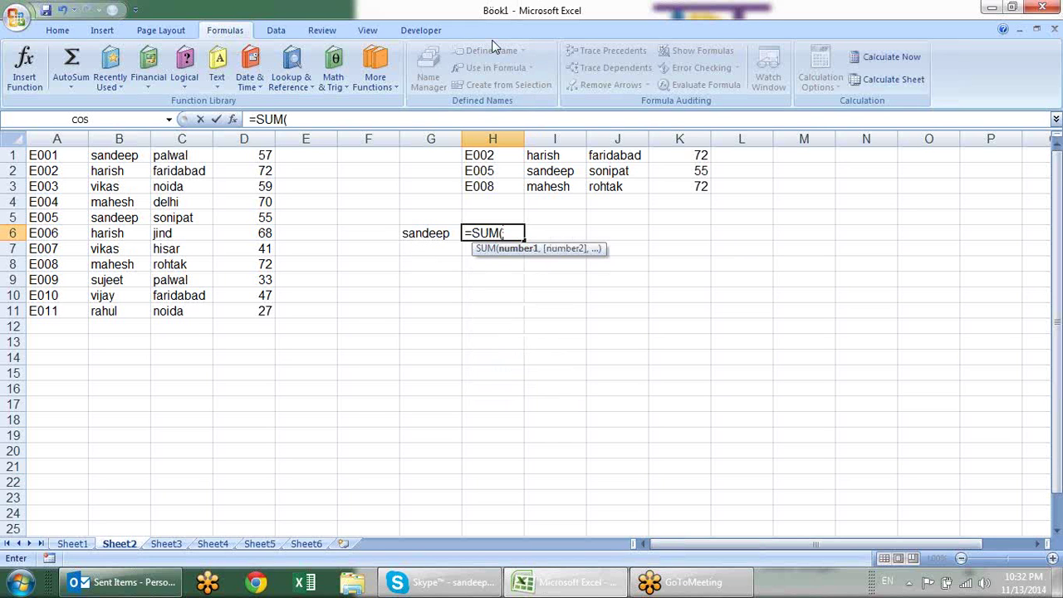
text(IF()
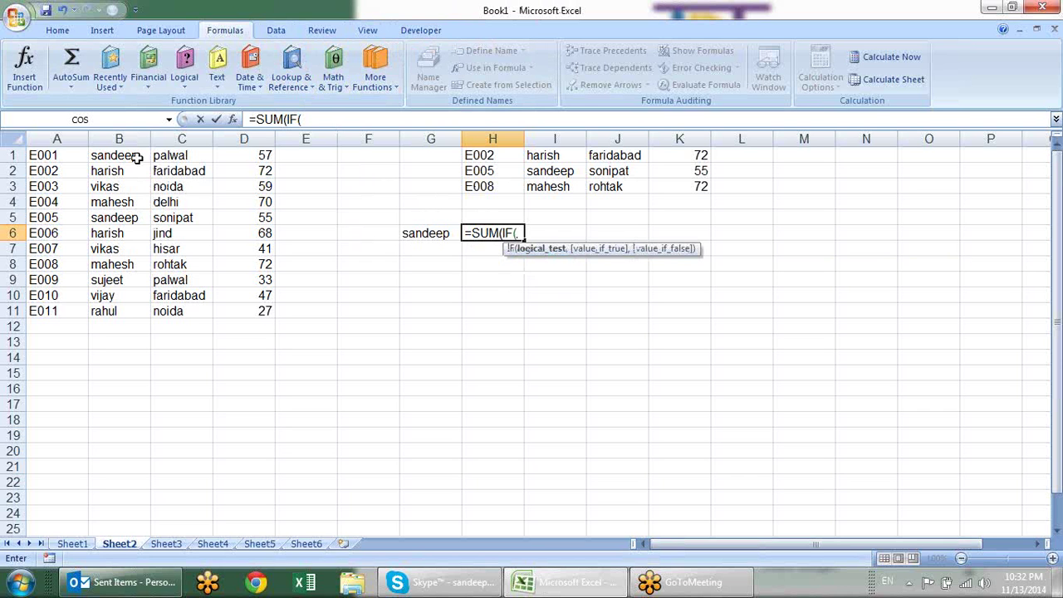
drag(138, 157, 147, 305)
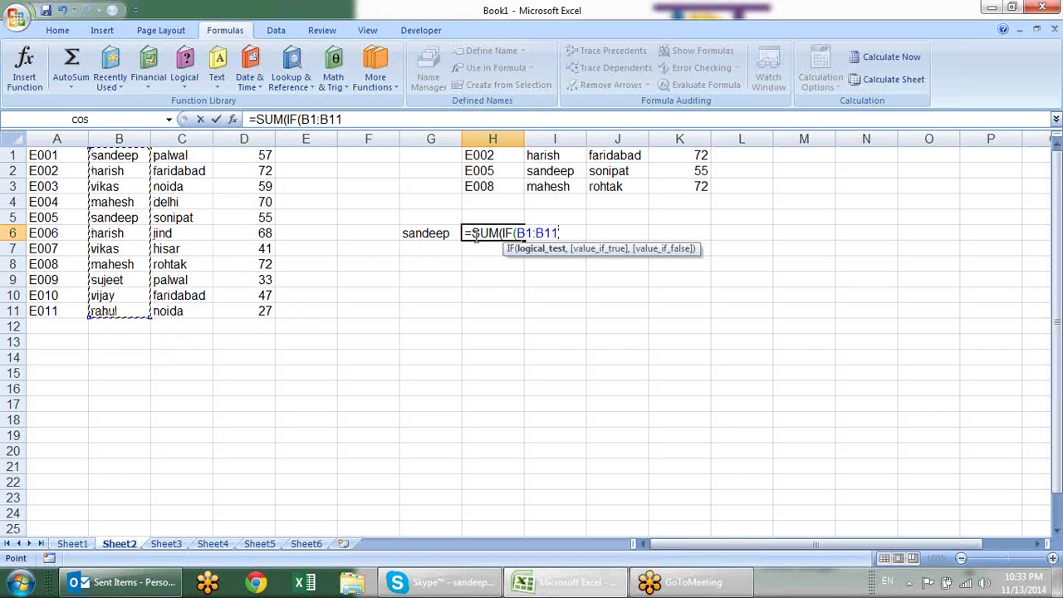
text(=)
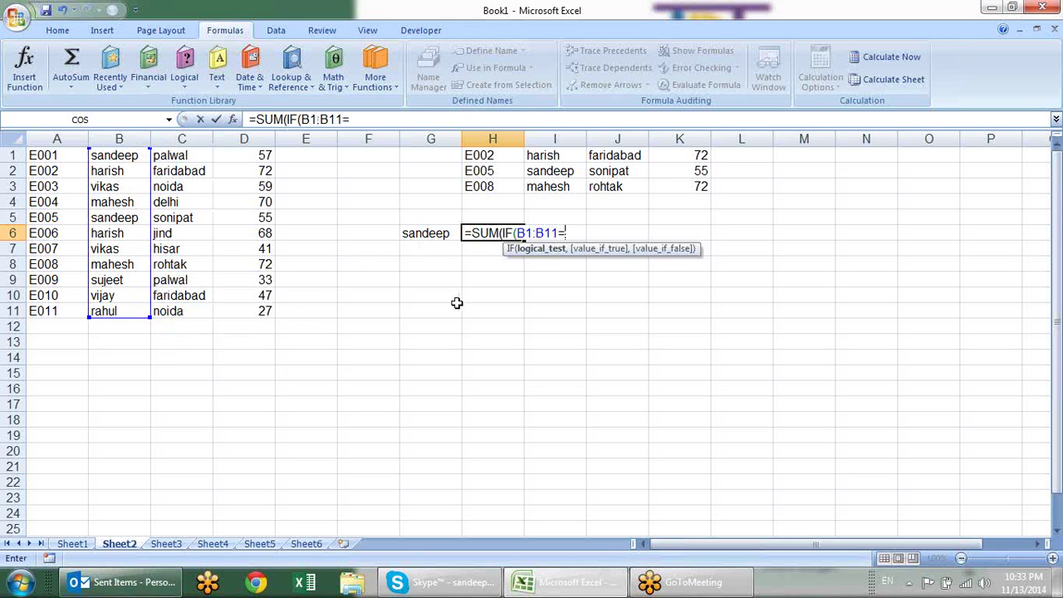
click(426, 233)
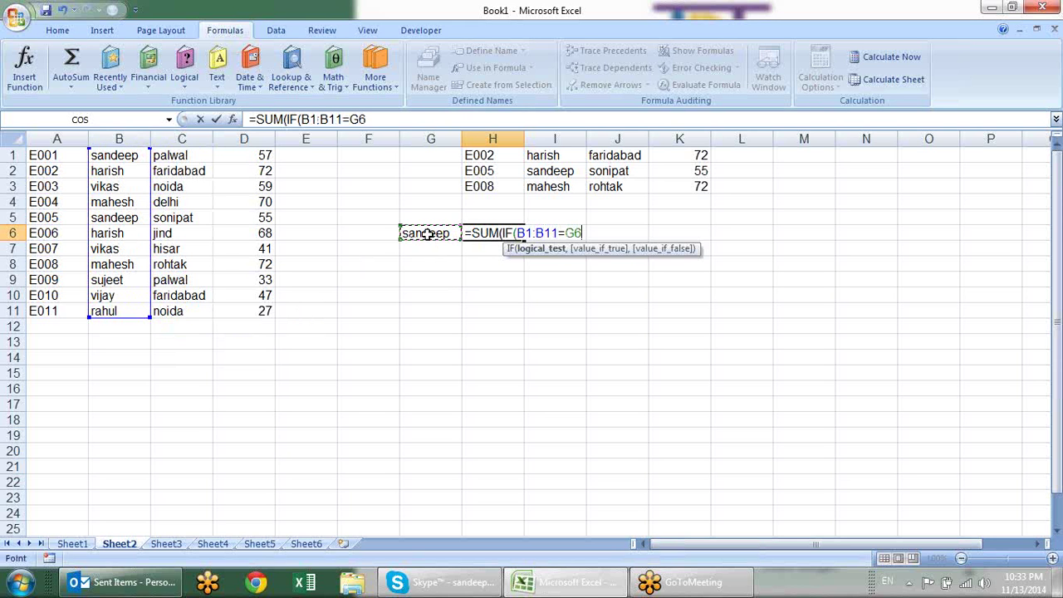
text(,)
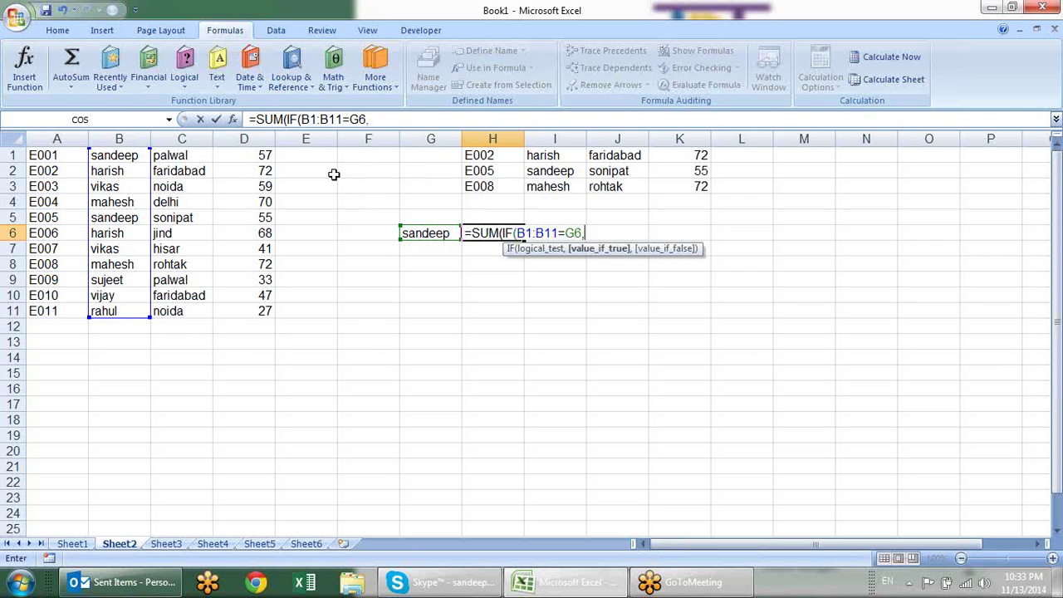
drag(262, 154, 252, 303)
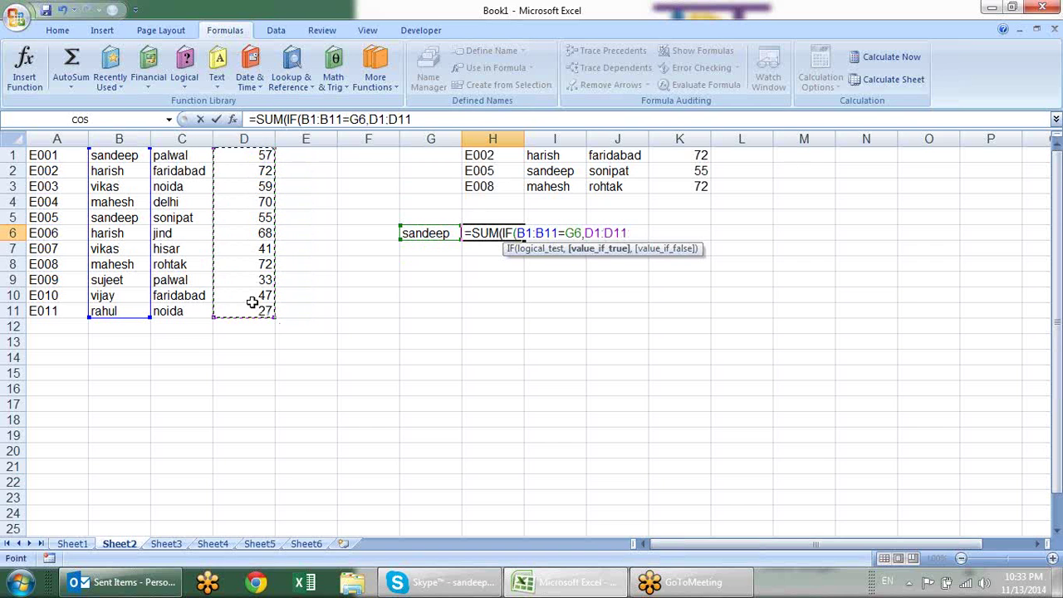
text(,0)
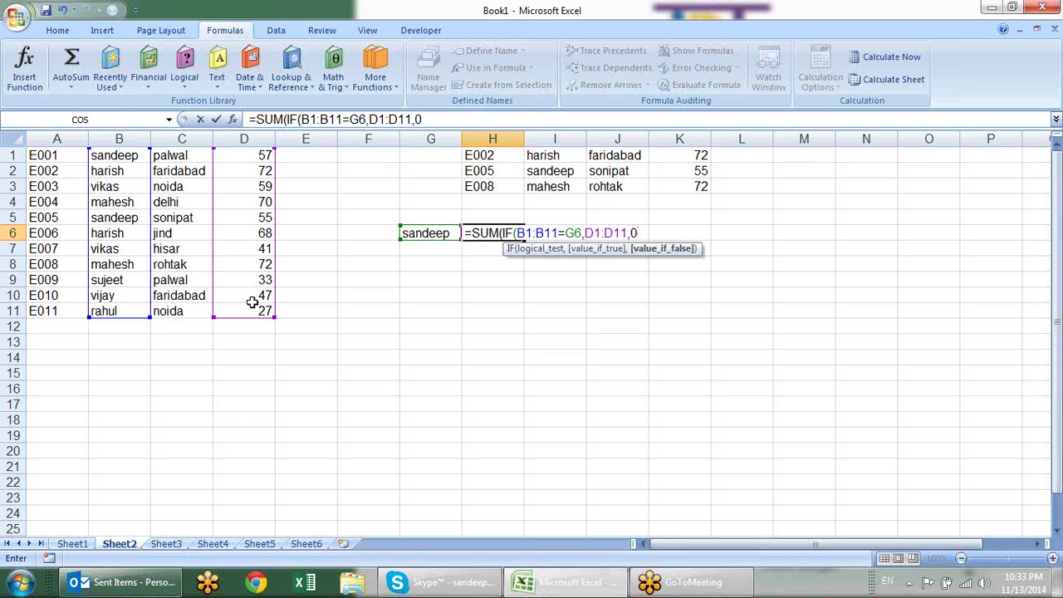
text())
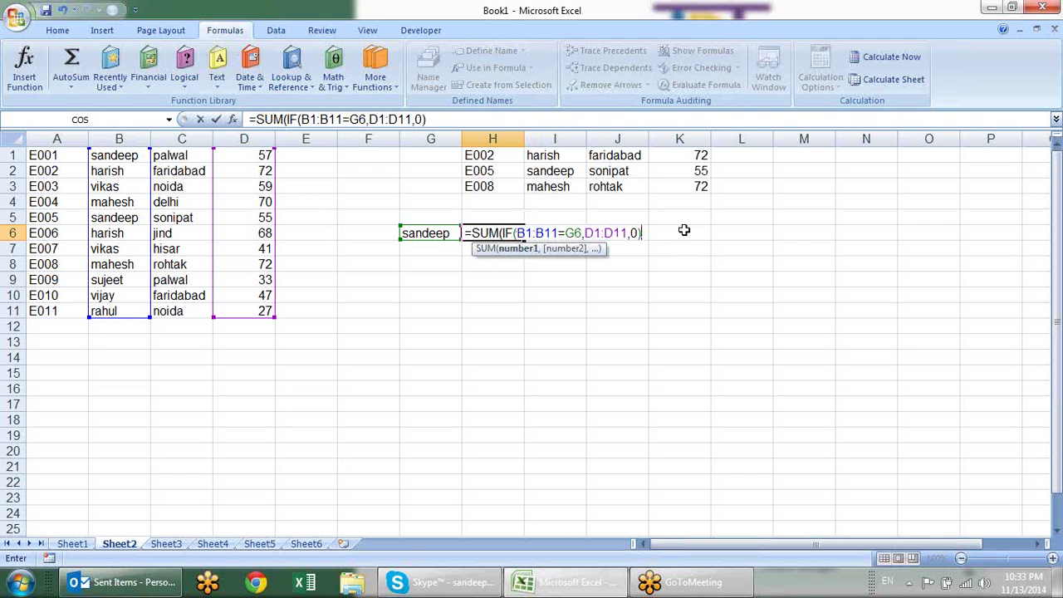
Decline the auto-correction, add the missing parenthesis, and array-enter the formula, giving 112
key(ctrl+shift+Return)
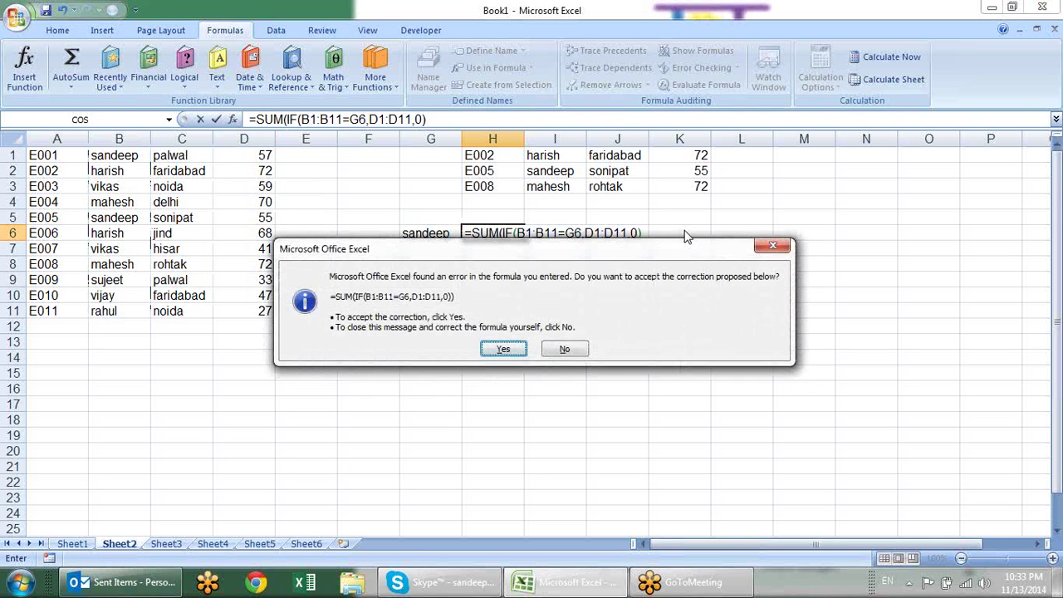
key(n)
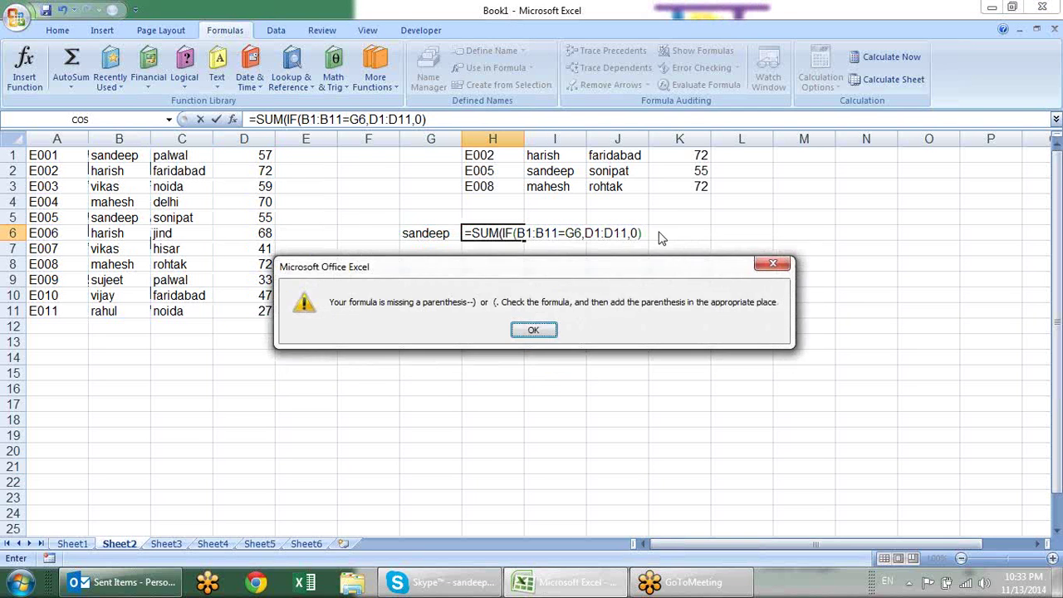
key(Return)
click(647, 235)
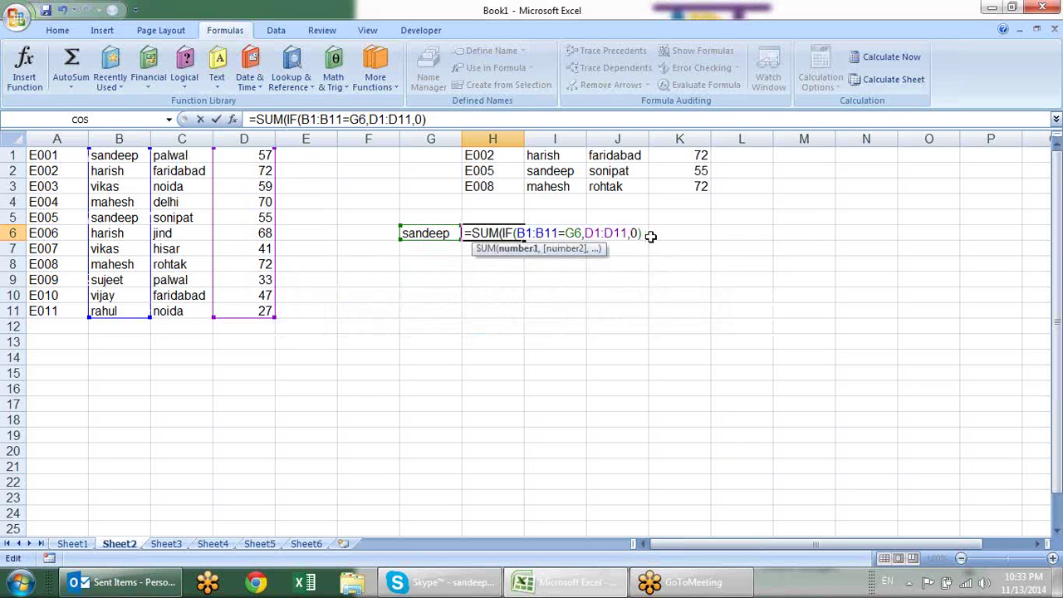
text())
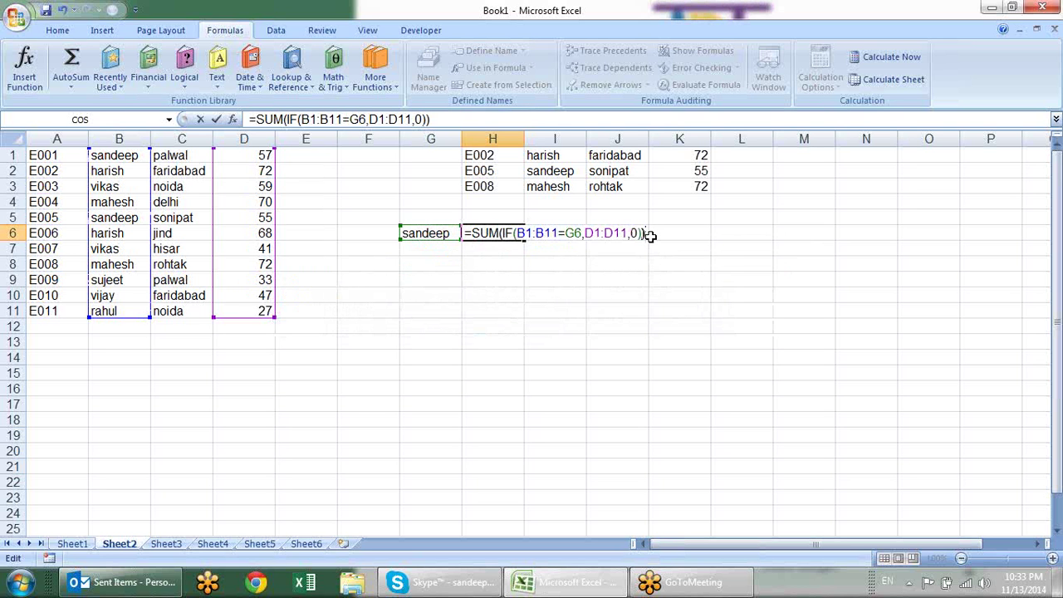
key(ctrl+shift+Return)
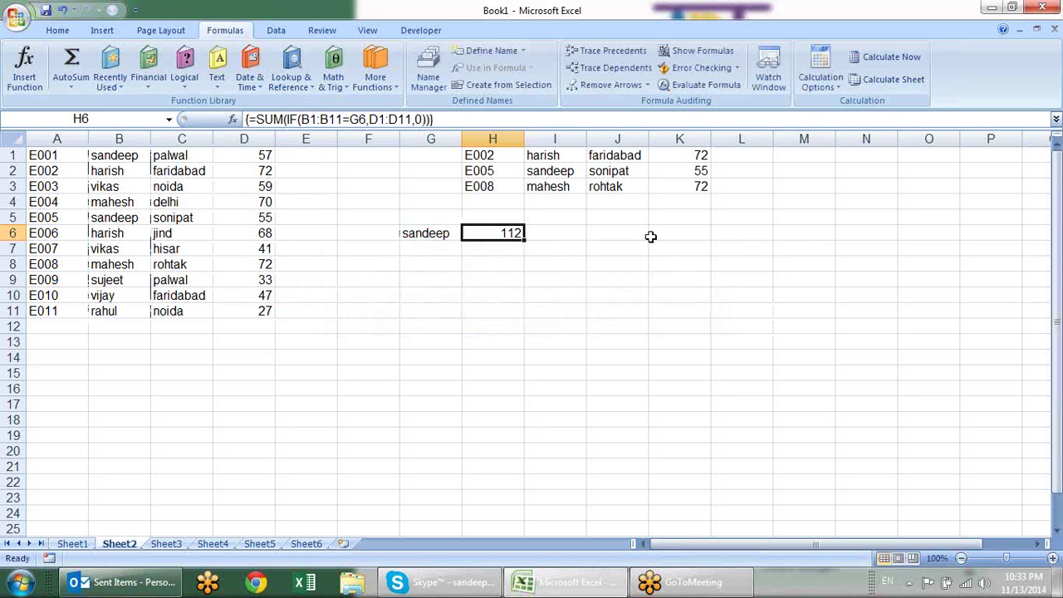
Enter =SUMIF(B1:B11,G6,D1:D11) in H7, matching H6's total of 112
key(Down)
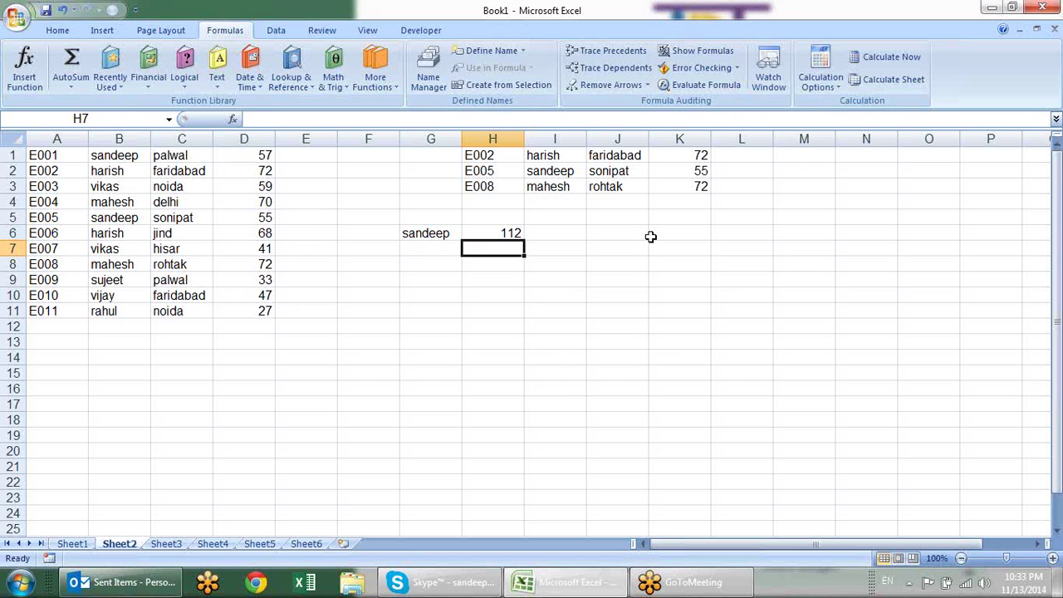
text(=sum)
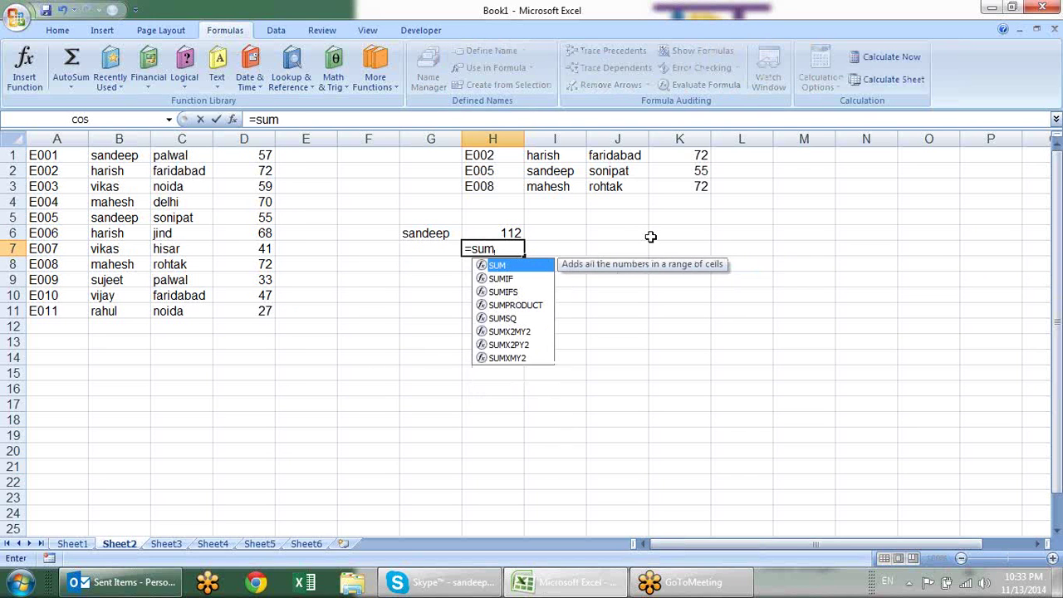
key(Down)
key(Tab)
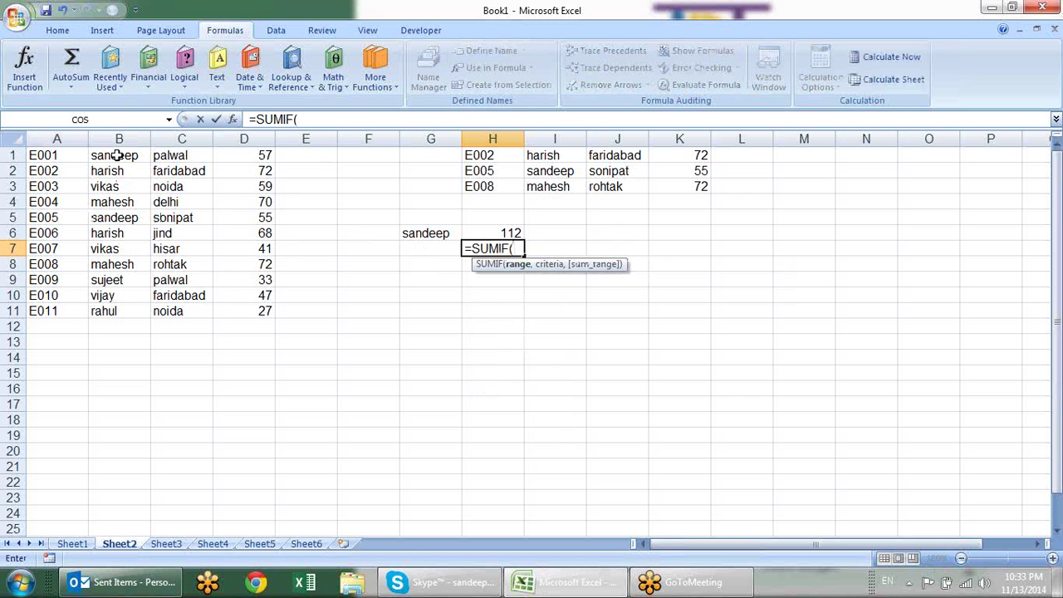
drag(115, 156, 103, 314)
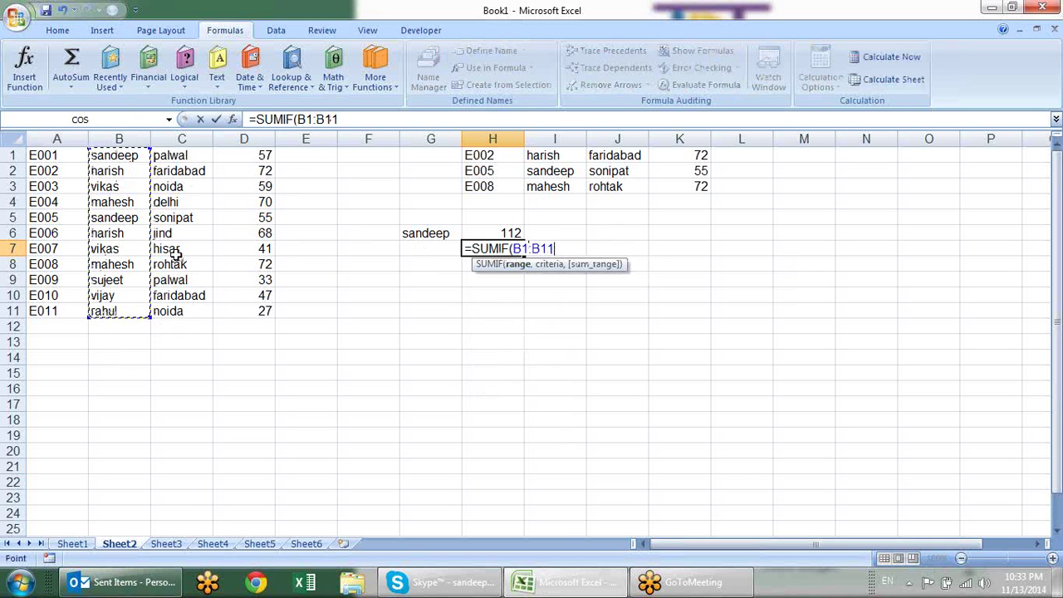
text(,)
click(447, 233)
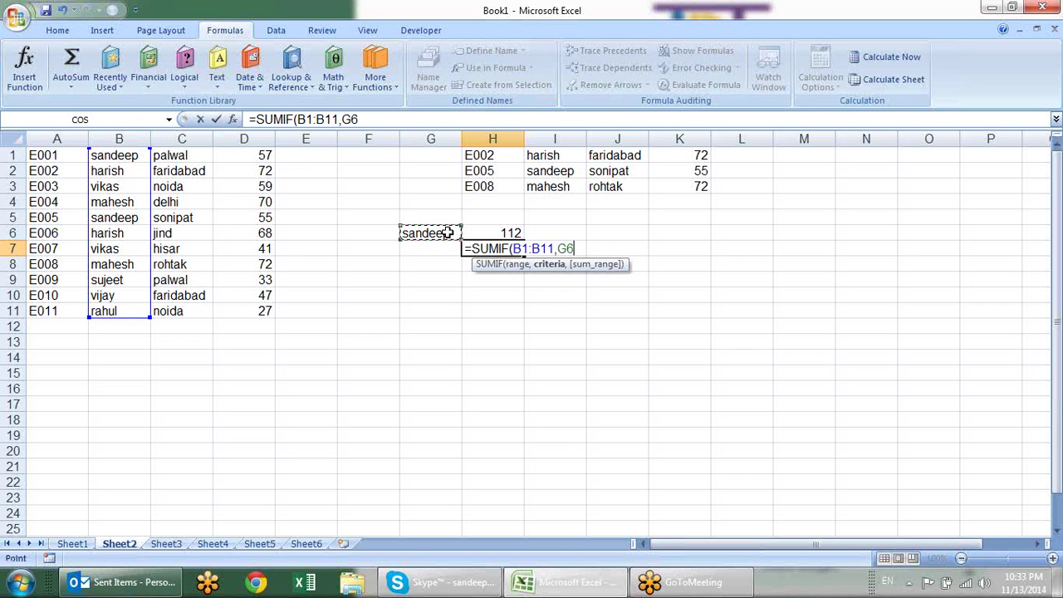
text(,)
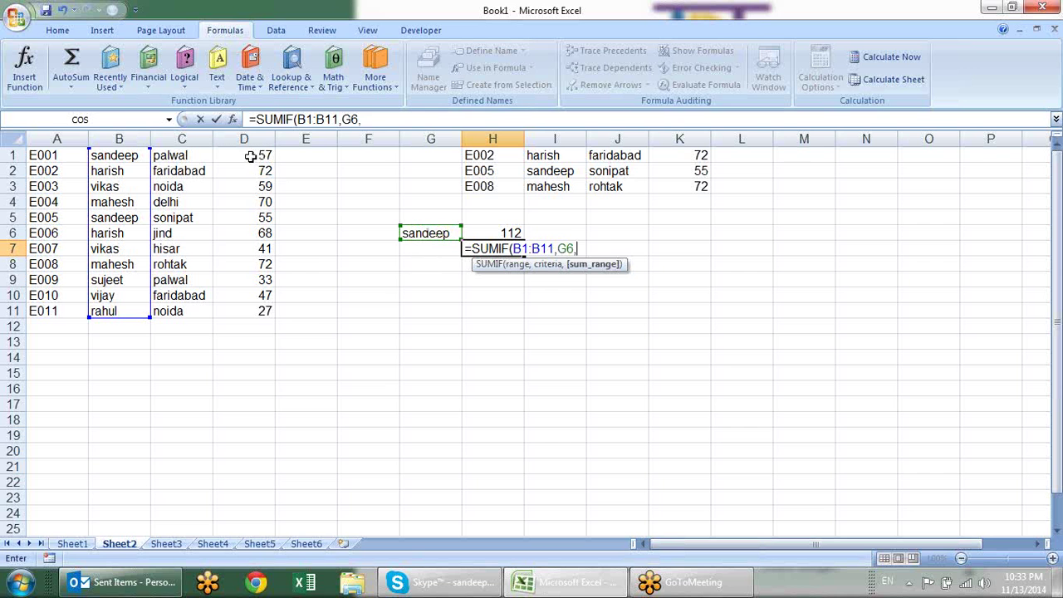
drag(252, 157, 239, 310)
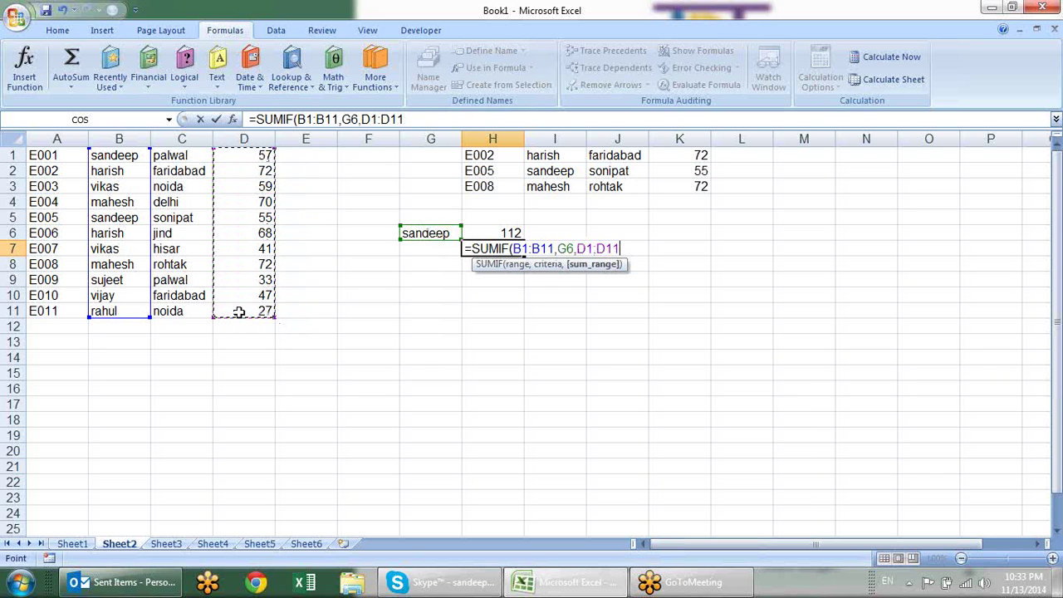
text())
key(Return)
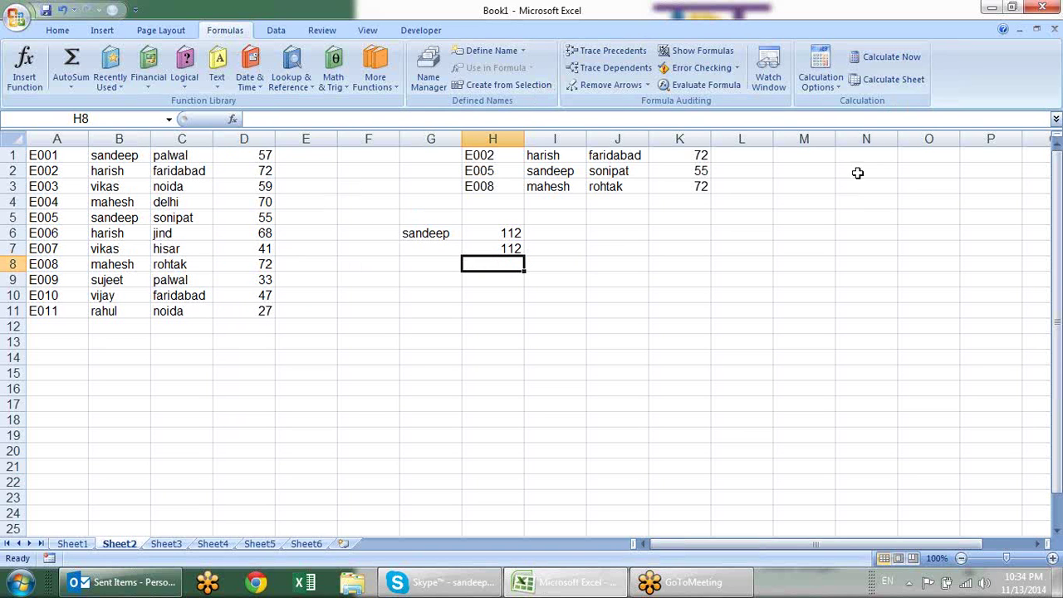
Fill M1:M11 with =RANDBETWEEN(10,90) in one entry
drag(806, 150, 816, 317)
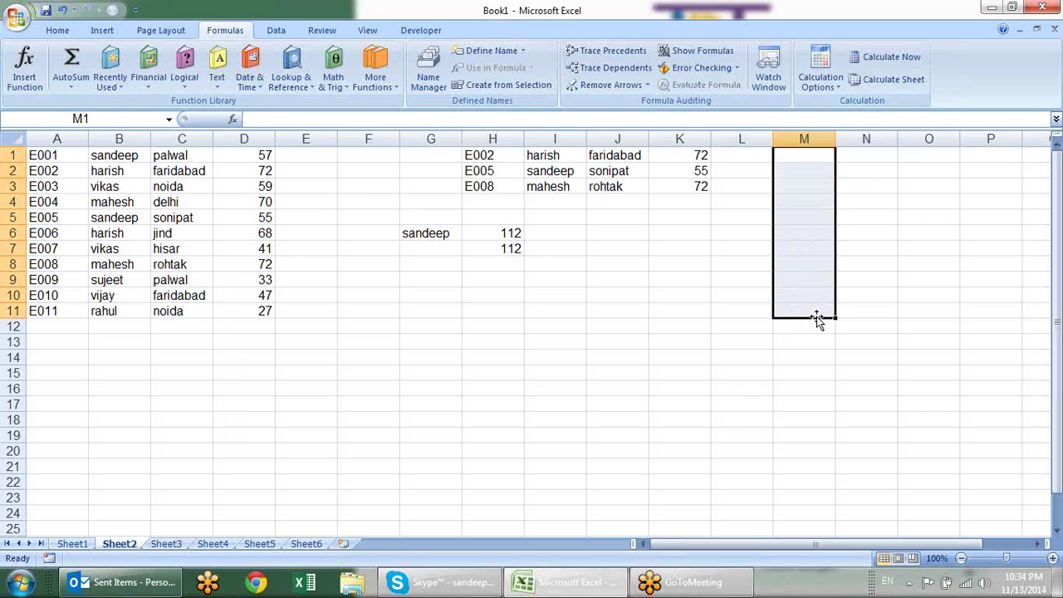
text(=ra)
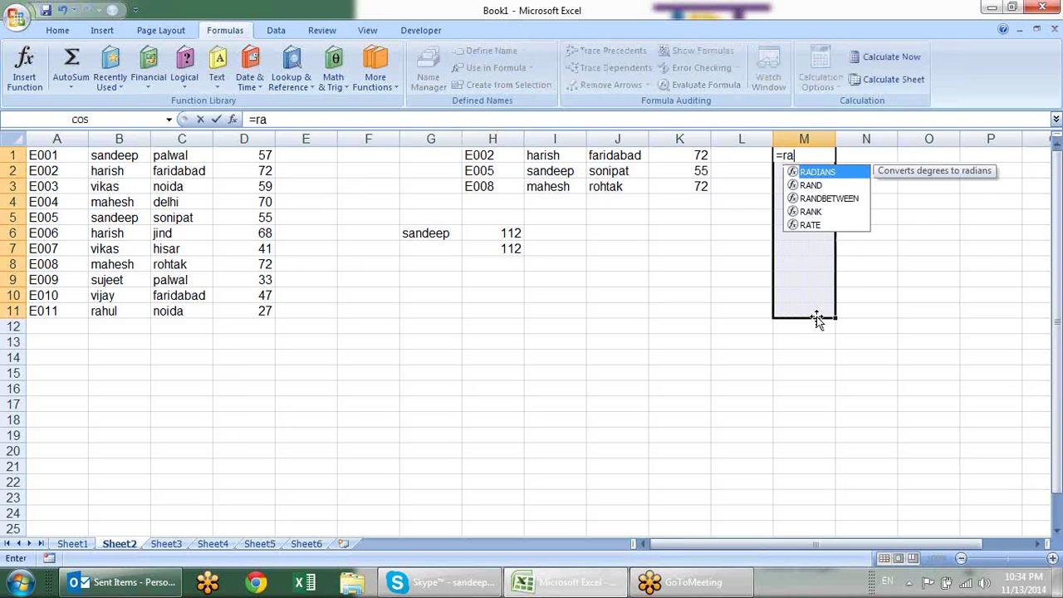
key(Down)
key(Down)
key(Tab)
text(10,)
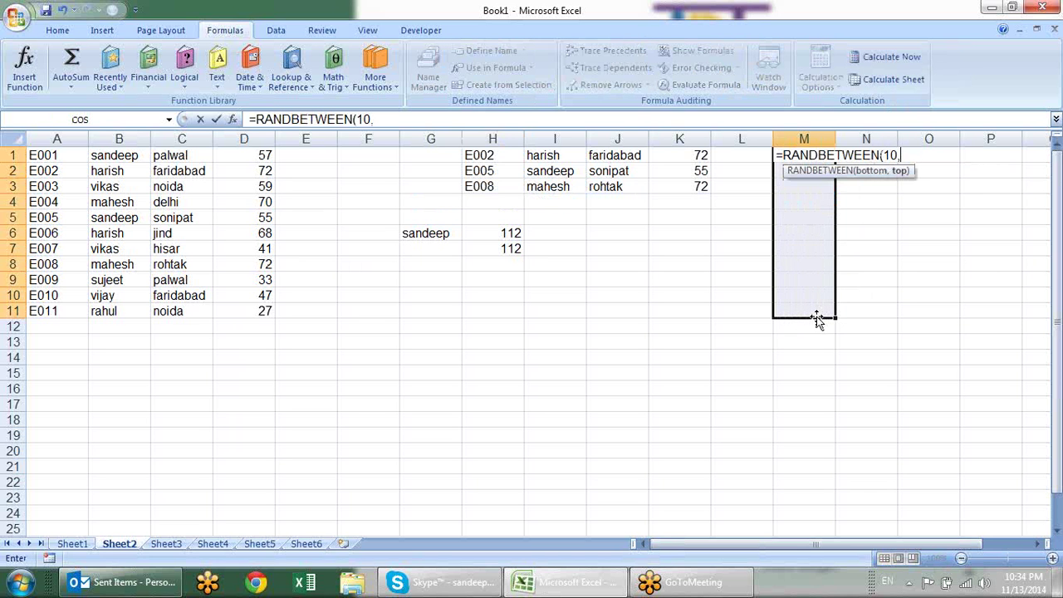
text(90))
key(ctrl+Return)
Convert the random formulas in M1:M11 to fixed values with Paste Special Values
key(ctrl+c)
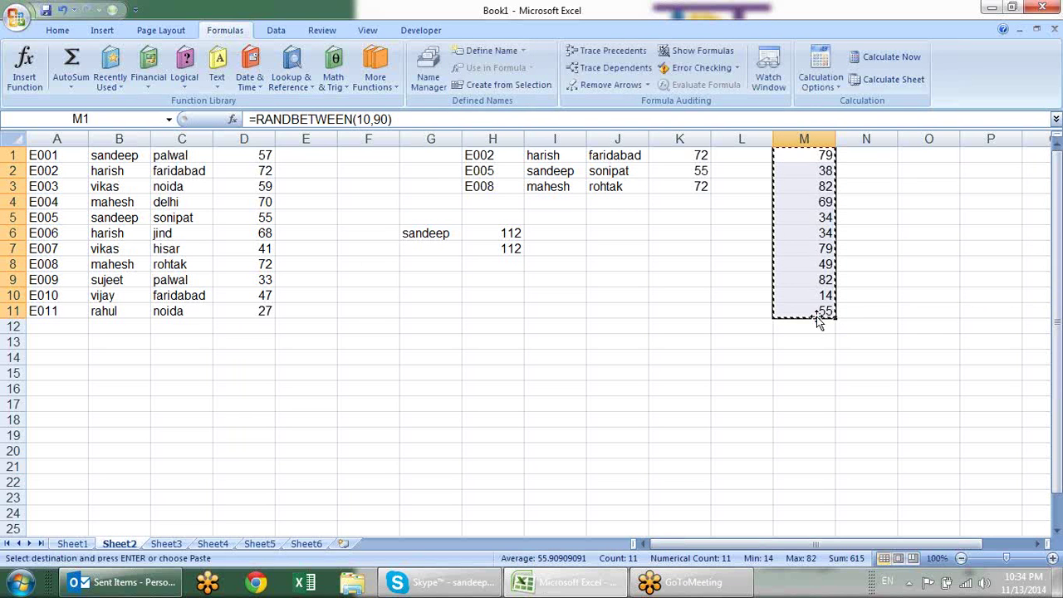
key(alt+e)
key(s)
key(v)
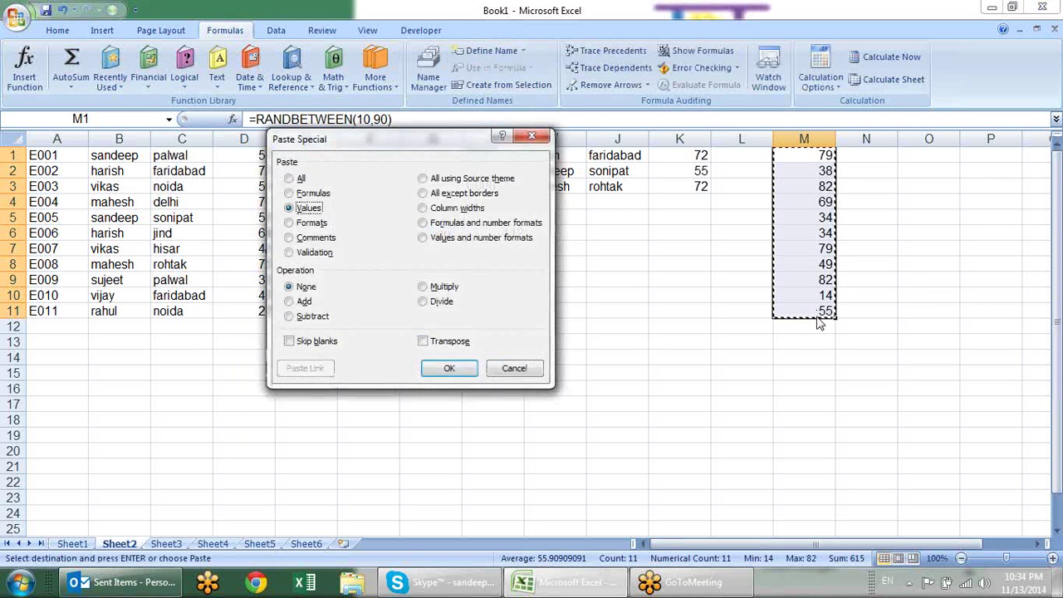
key(Return)
Make the values in M4, M7 and M9 negative: -69, -79 and -82
key(Down)
key(Down)
key(Down)
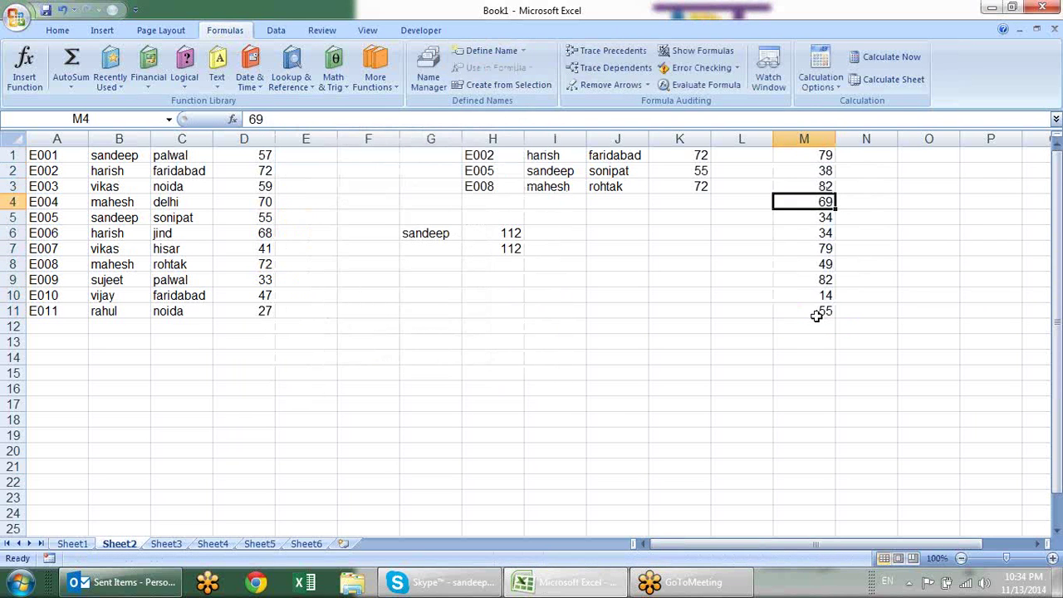
key(F2)
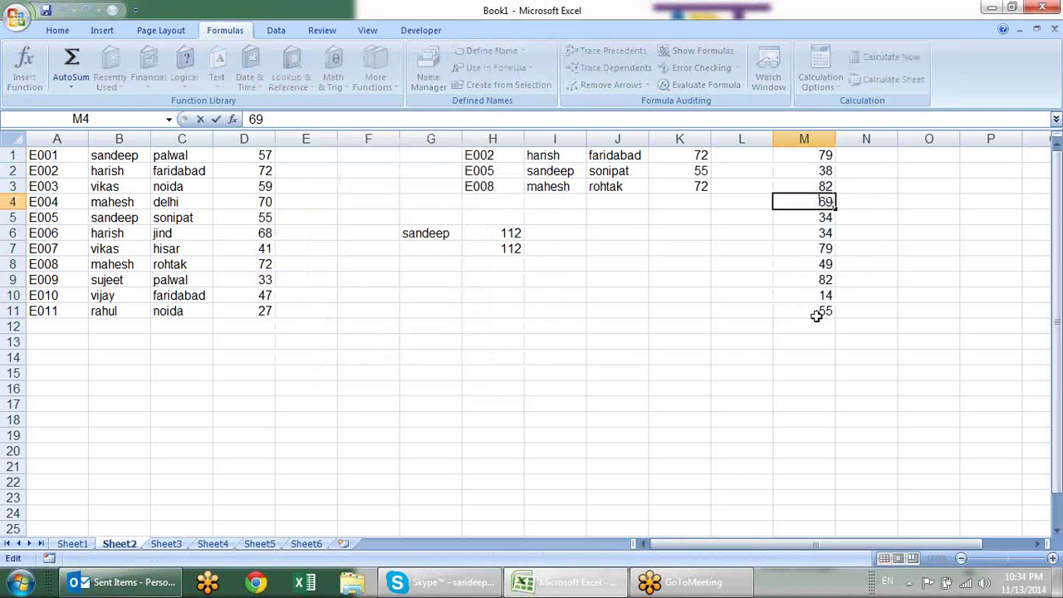
key(Return)
key(Down)
key(Down)
key(F2)
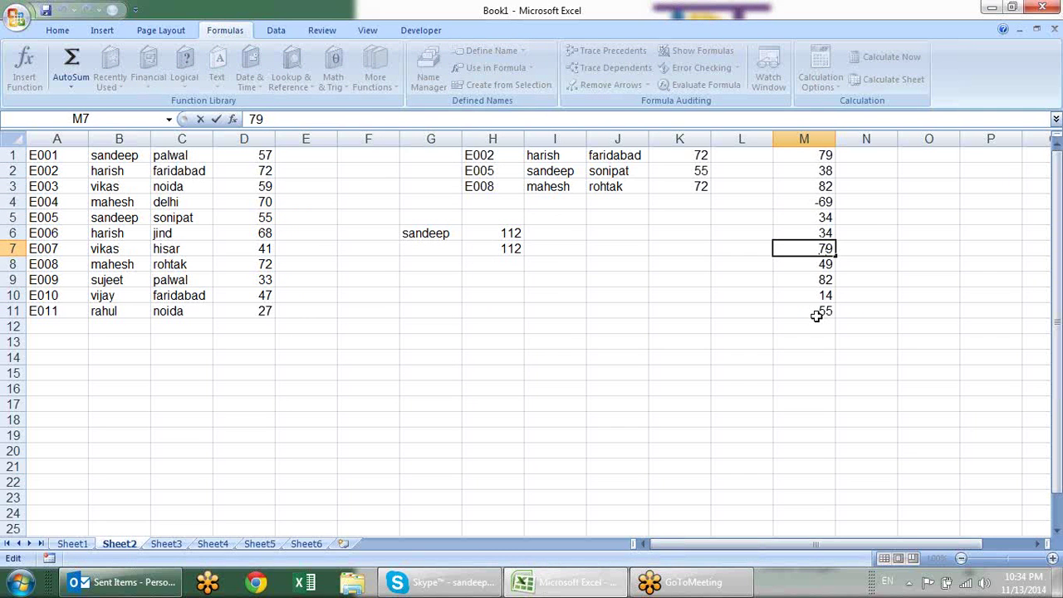
key(Home)
text(-)
key(Return)
key(Down)
key(F2)
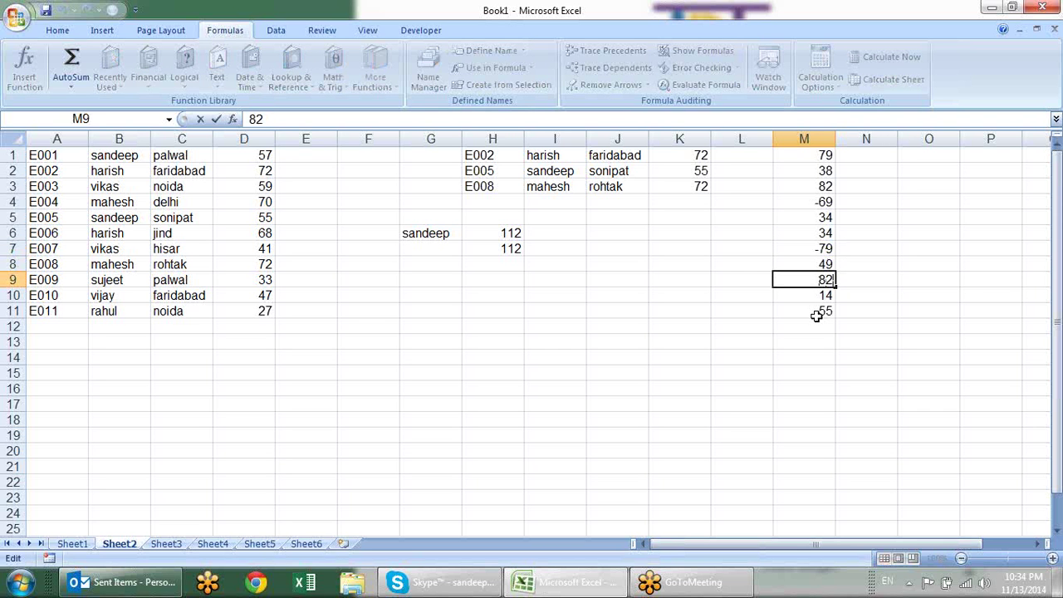
key(Home)
text(-)
key(Return)
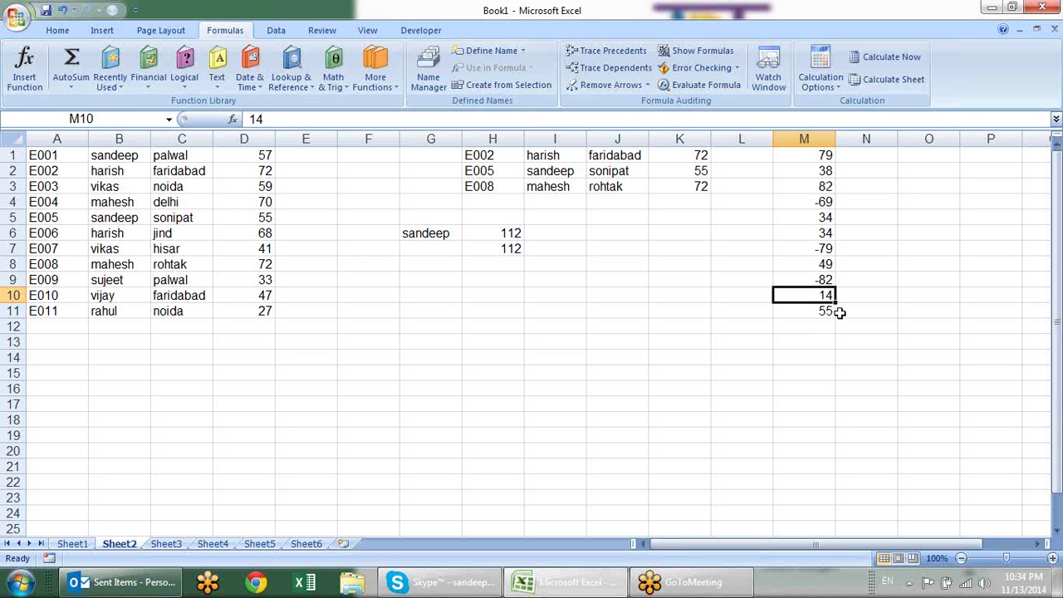
Enter =ABS(M1) in N1 and copy it down to N11
click(806, 190)
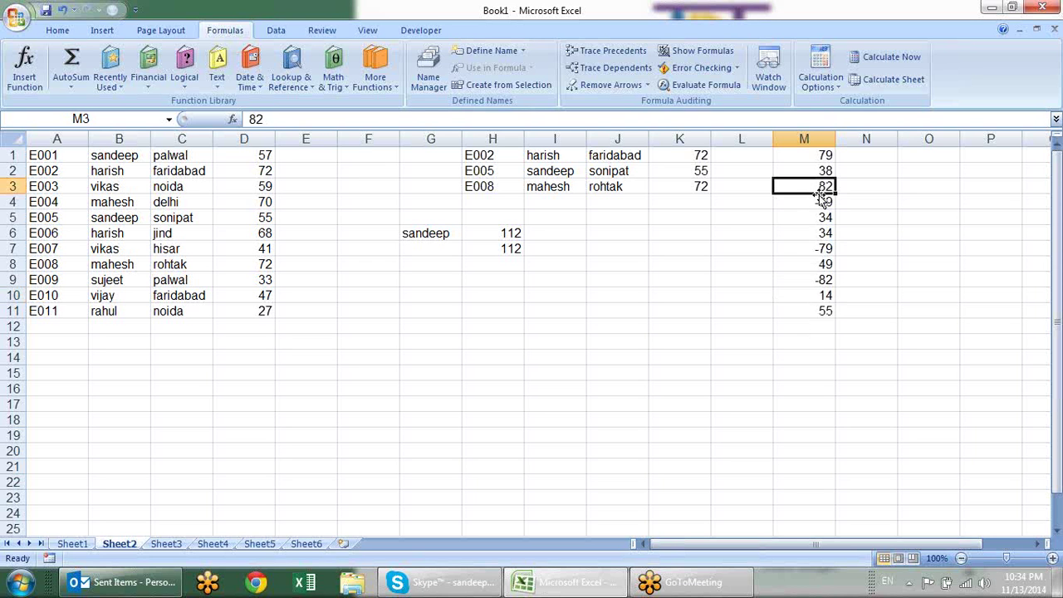
click(887, 155)
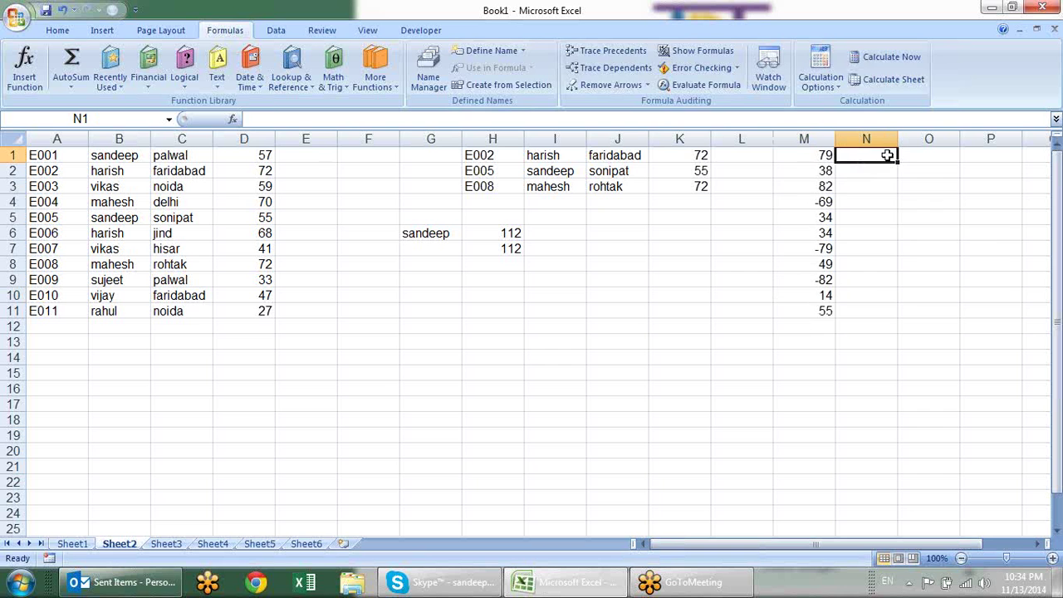
text(=abs)
key(Tab)
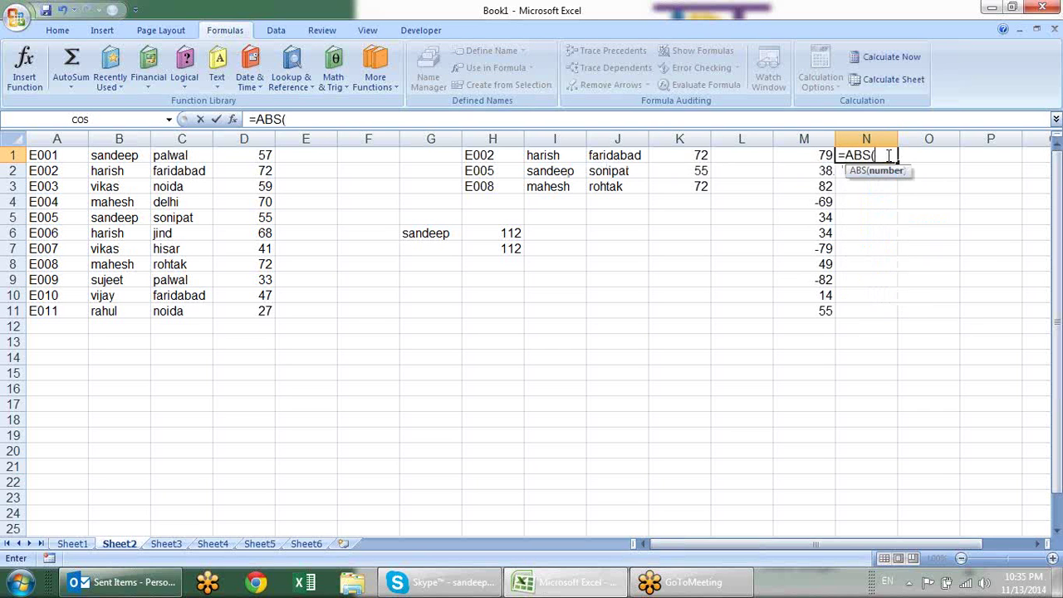
click(816, 156)
key(Return)
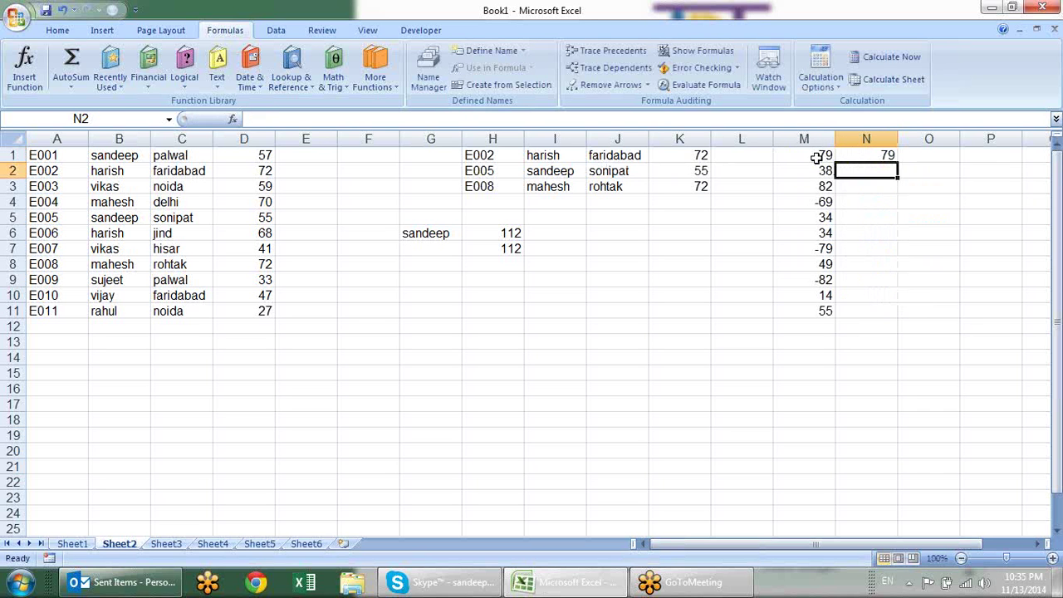
click(882, 154)
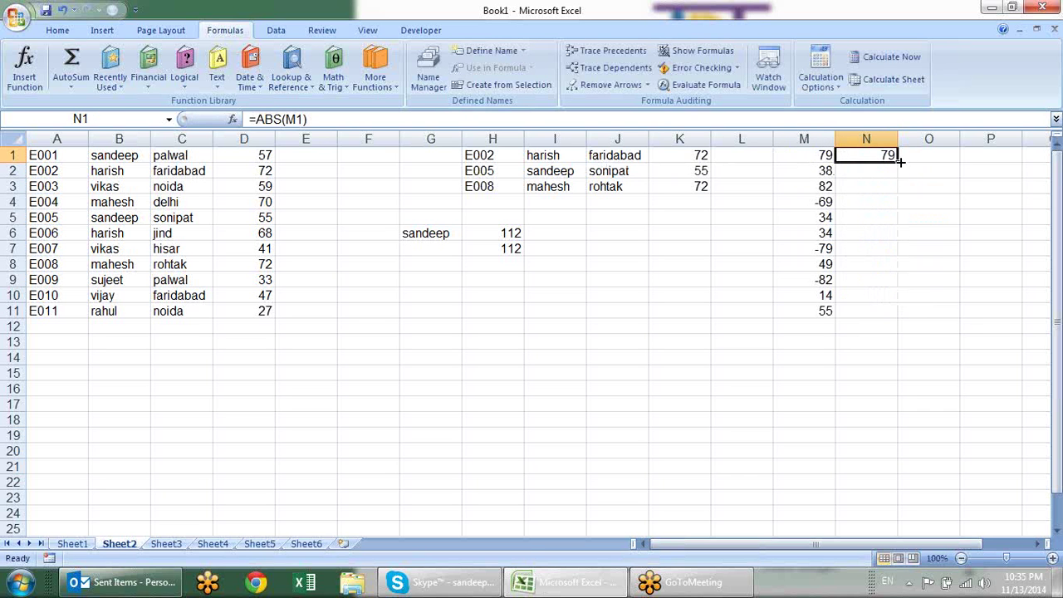
double_click(900, 162)
Put an AutoSum of N1:N11 in N12
click(885, 326)
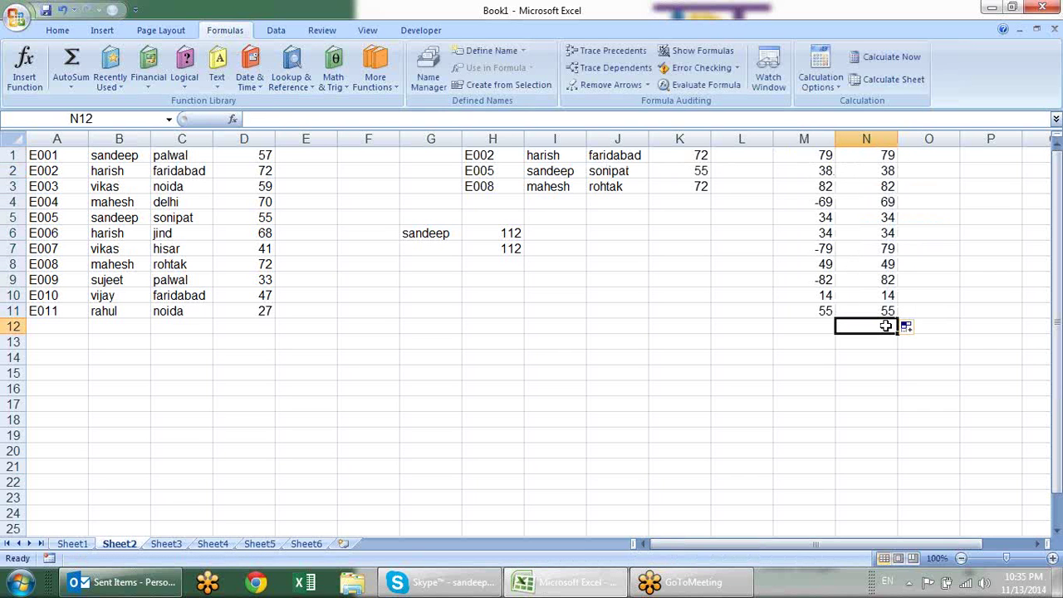
key(alt+equal)
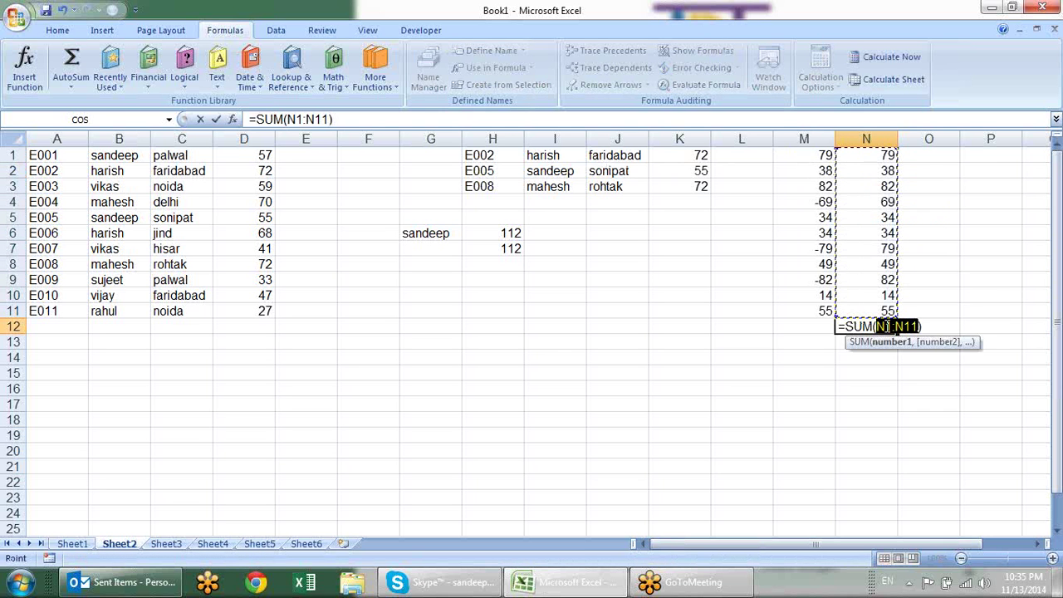
key(Return)
click(885, 326)
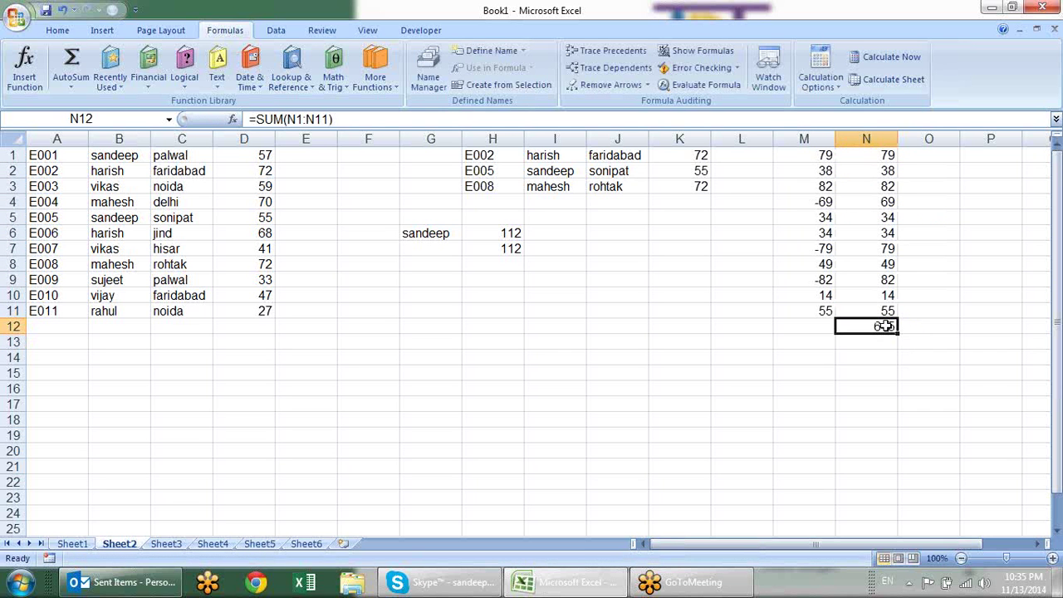
Replace N12 with =AVERAGE(N1:N11), giving 55.90909, and make it bold
text(=a)
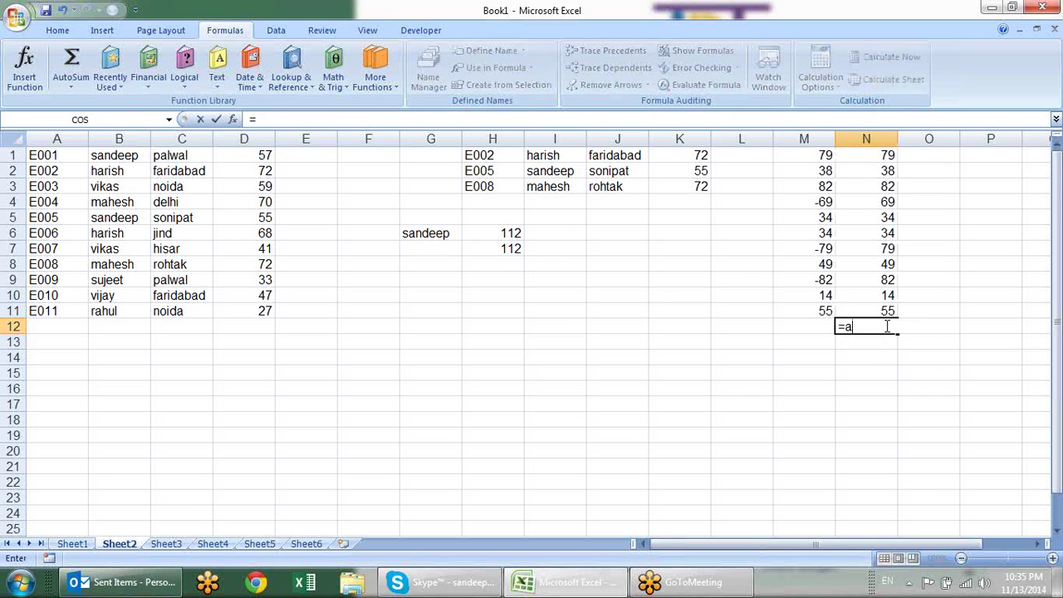
text(v)
key(Down)
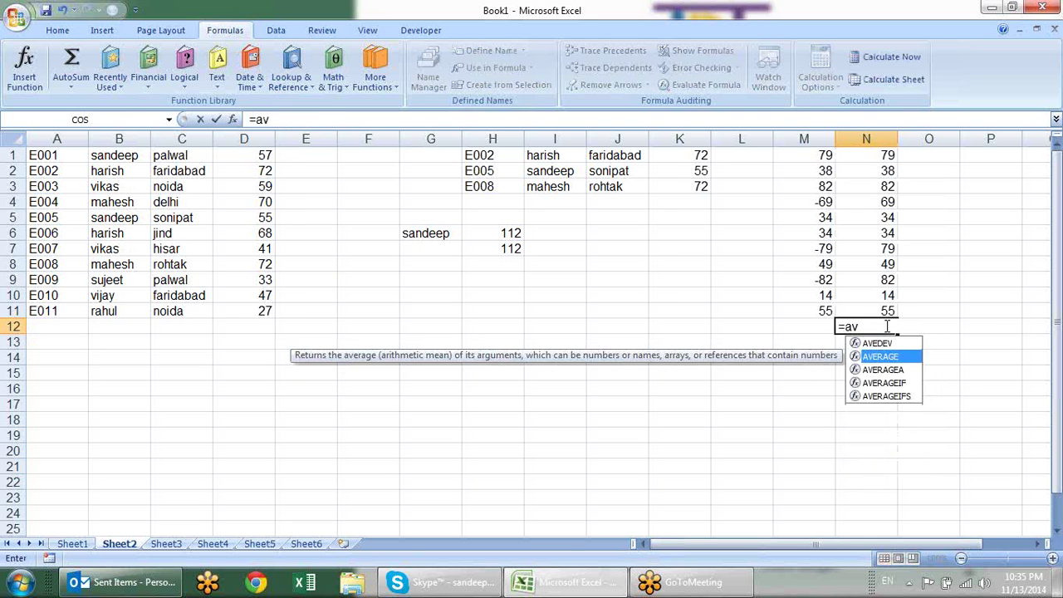
key(Tab)
key(Up)
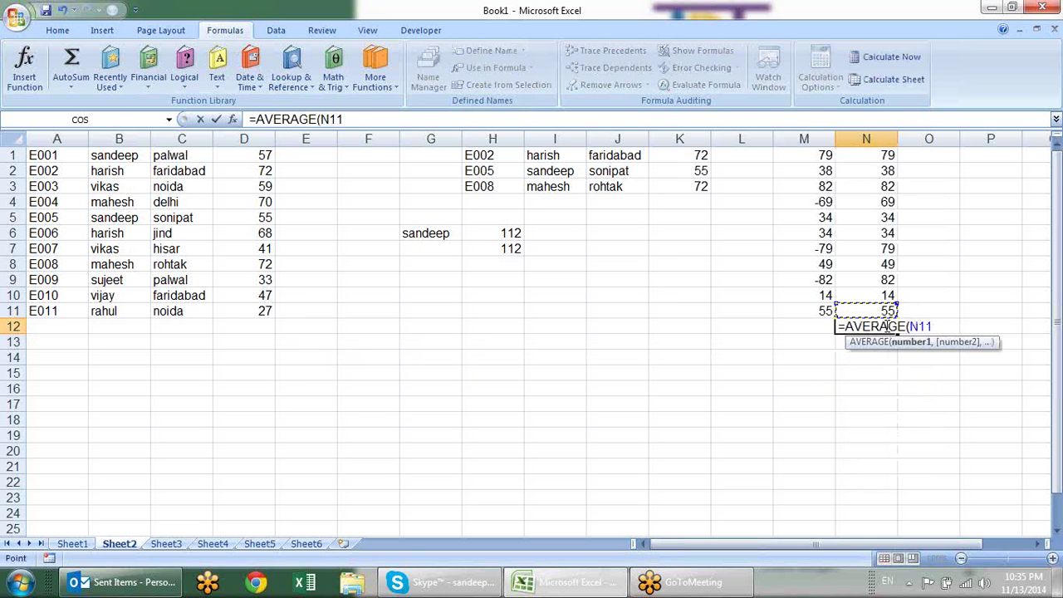
key(ctrl+shift+Up)
key(Return)
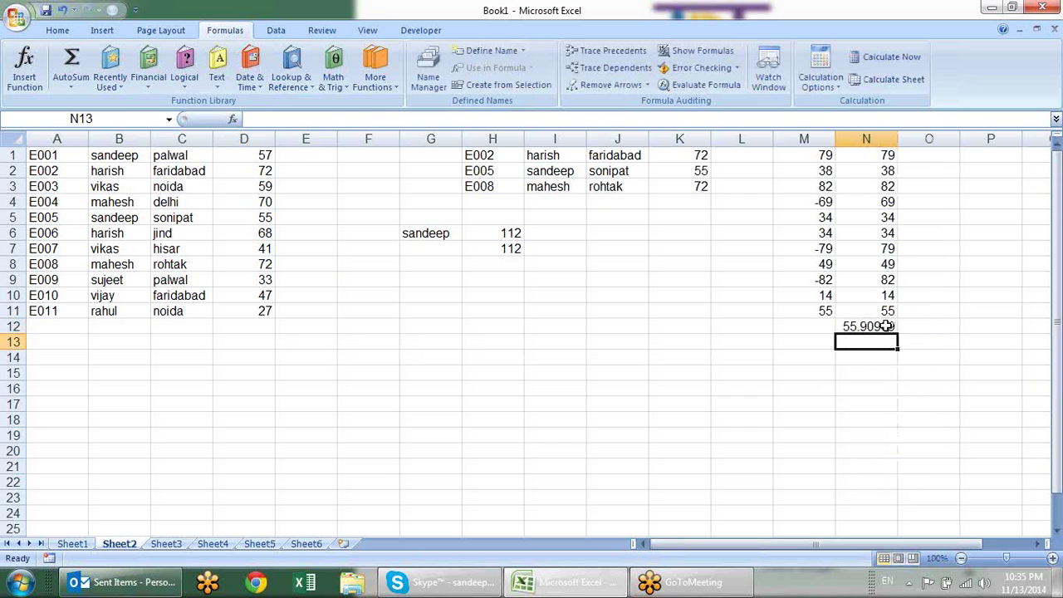
click(885, 327)
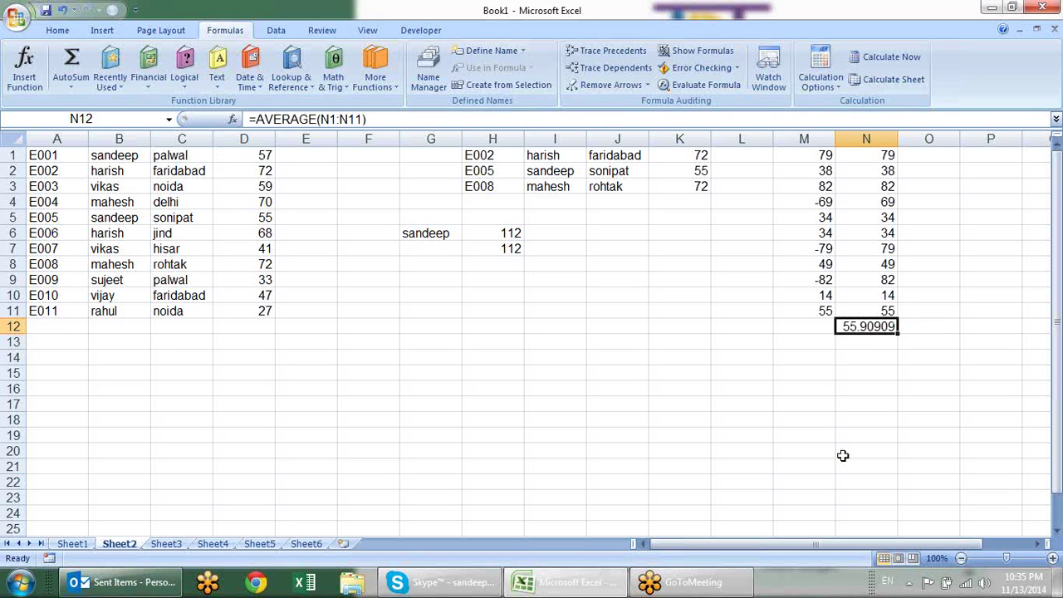
key(ctrl+b)
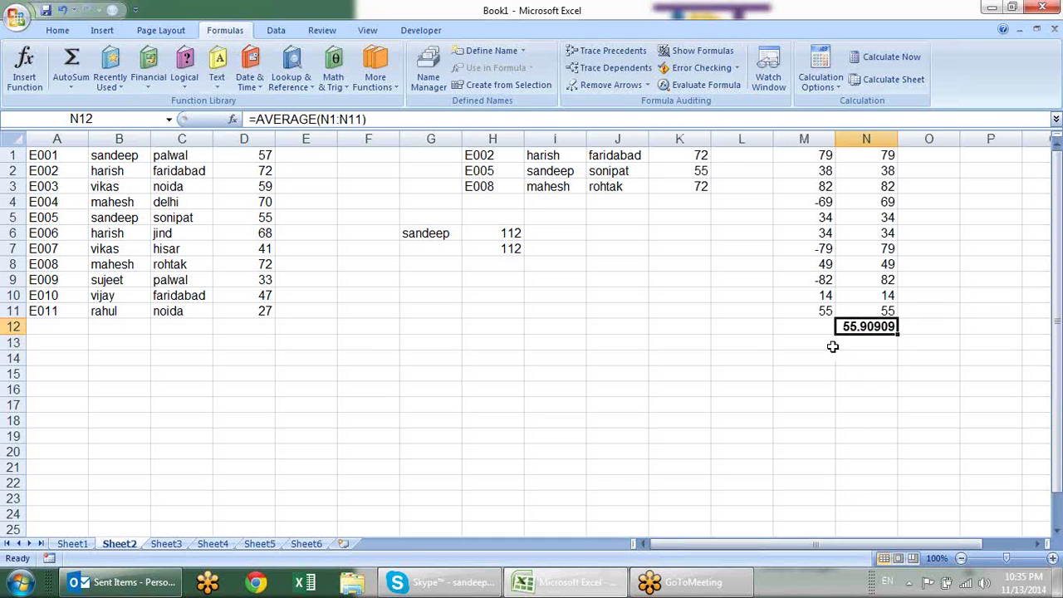
click(817, 347)
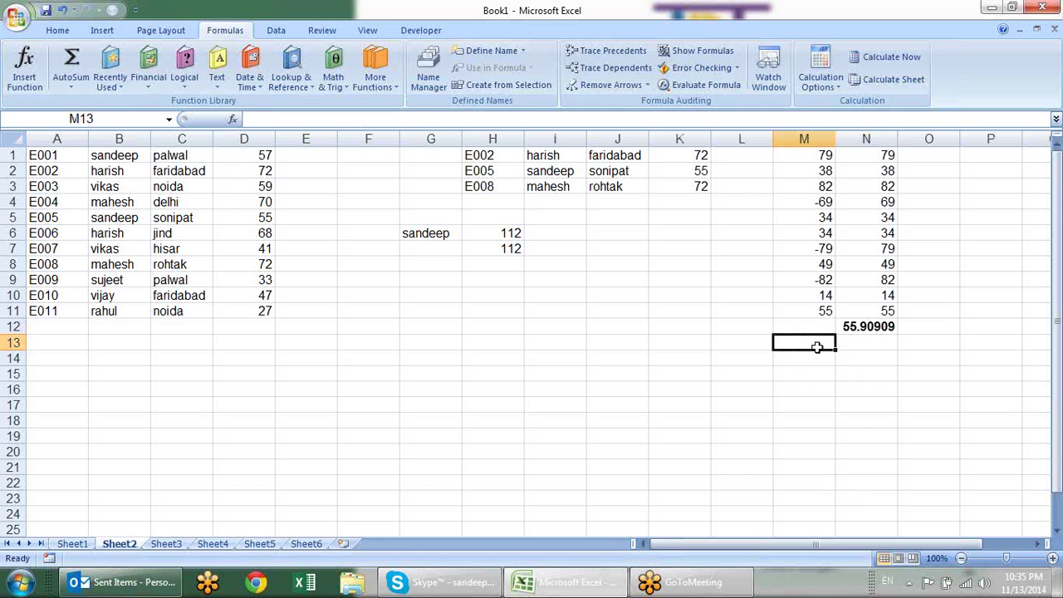
Enter =AVERAGE(ABS(M1:M11)) in M13 as an array formula, returning 55.90909
text(=)
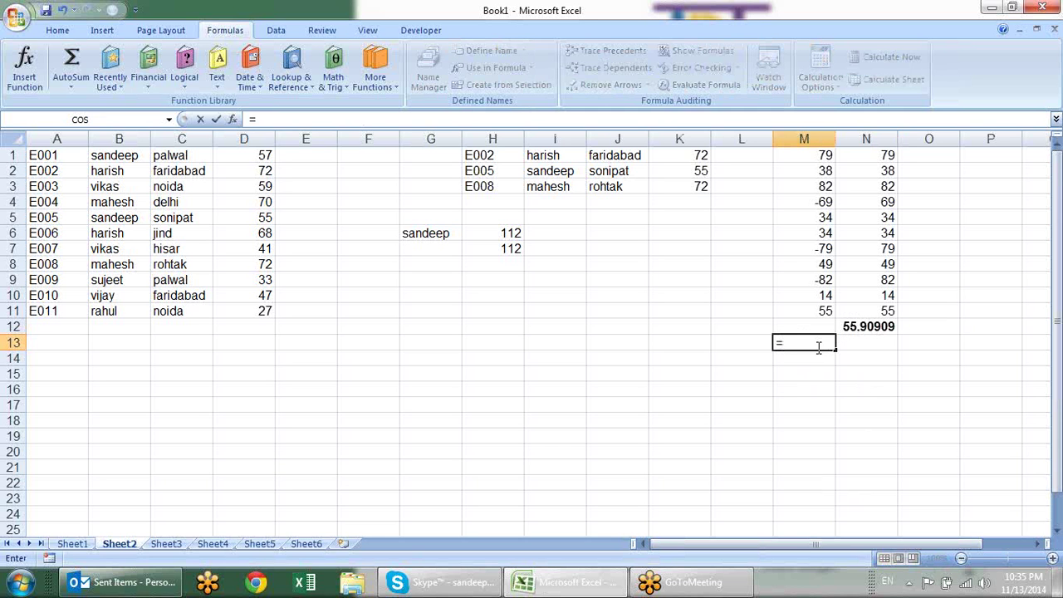
text(ave)
key(Tab)
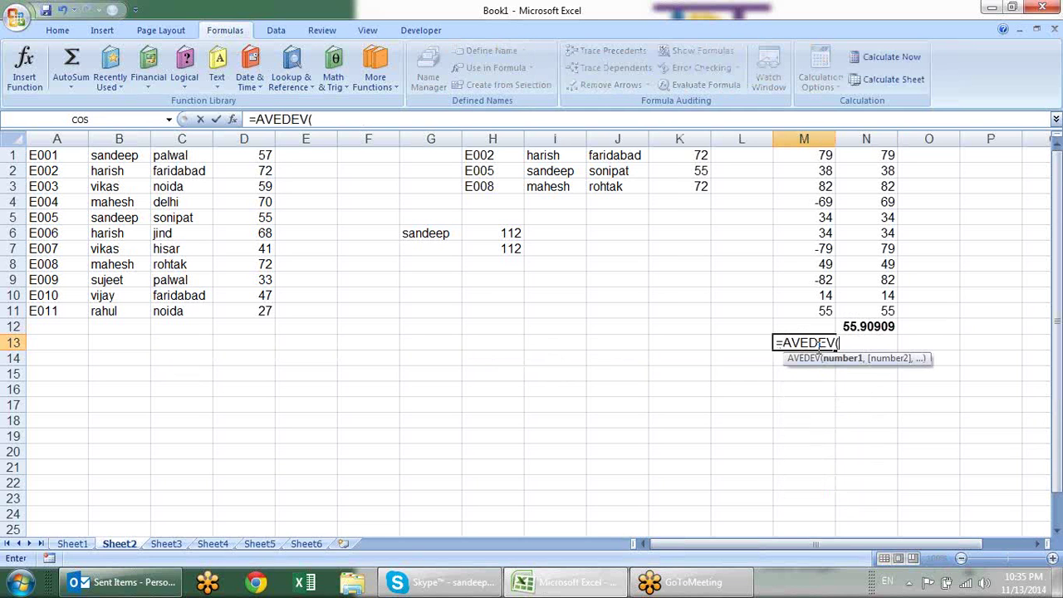
key(BackSpace)
key(BackSpace)
key(BackSpace)
key(BackSpace)
key(BackSpace)
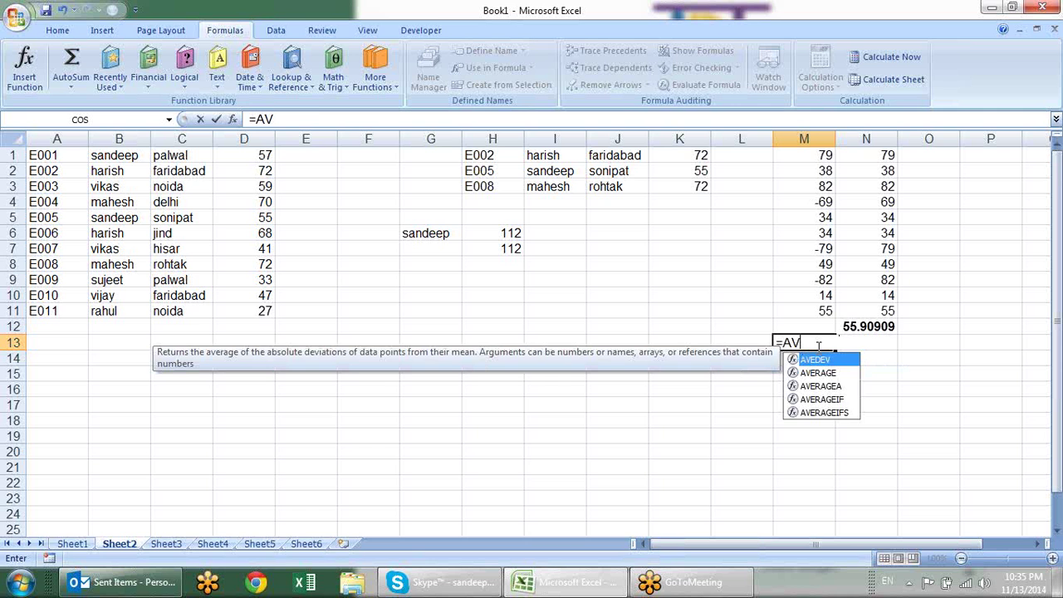
key(Down)
key(Tab)
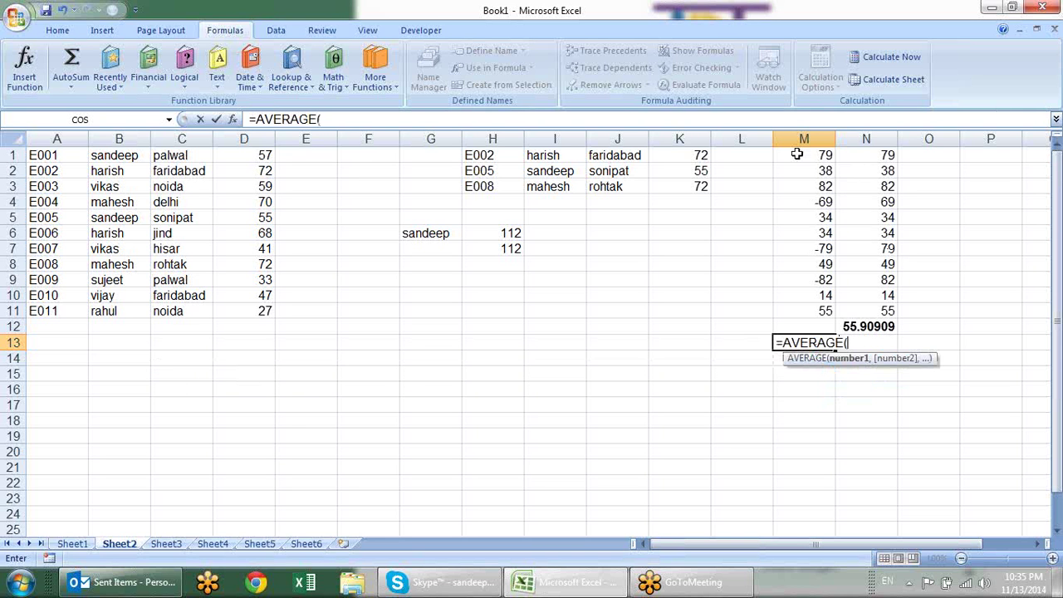
text(abs)
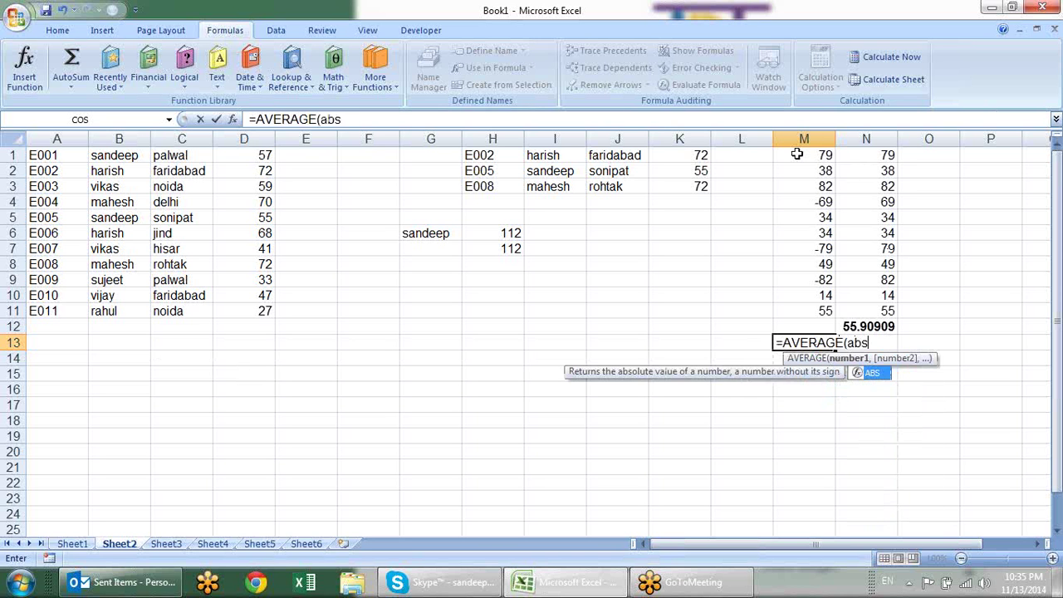
key(Tab)
drag(797, 154, 802, 308)
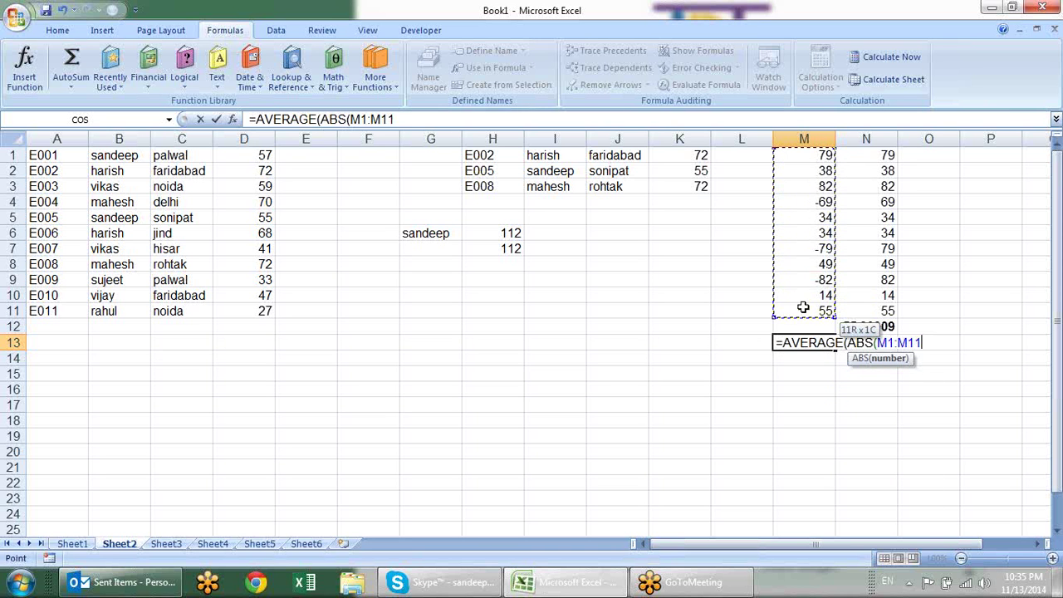
text())
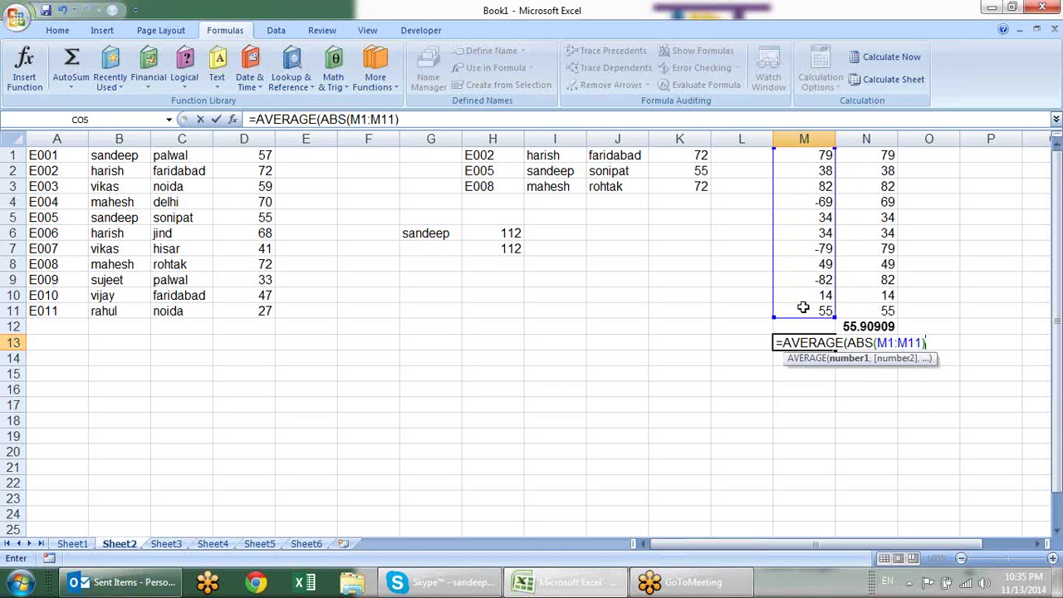
text())
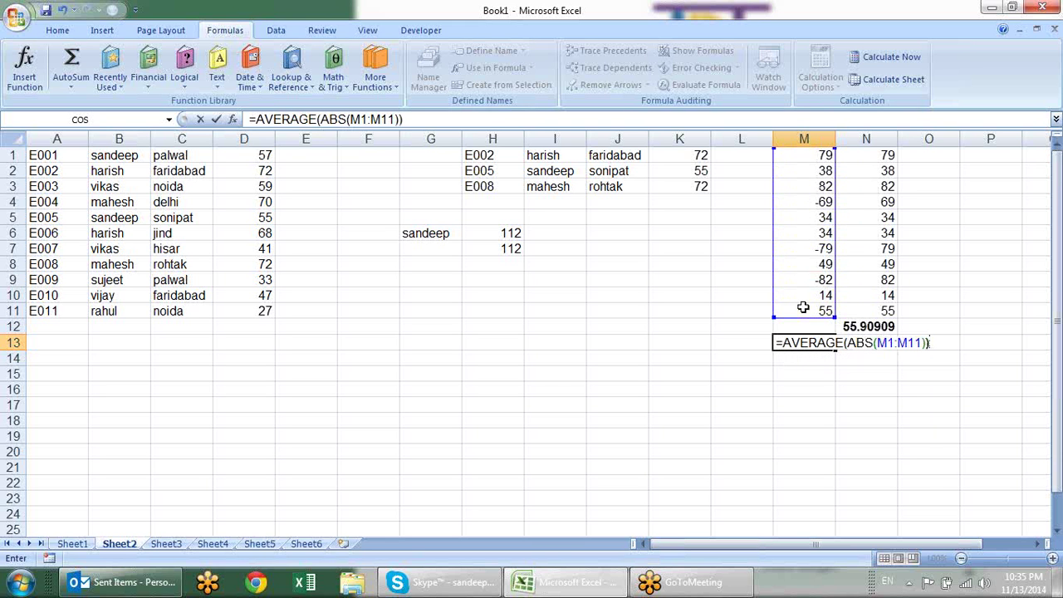
key(ctrl+shift+Return)
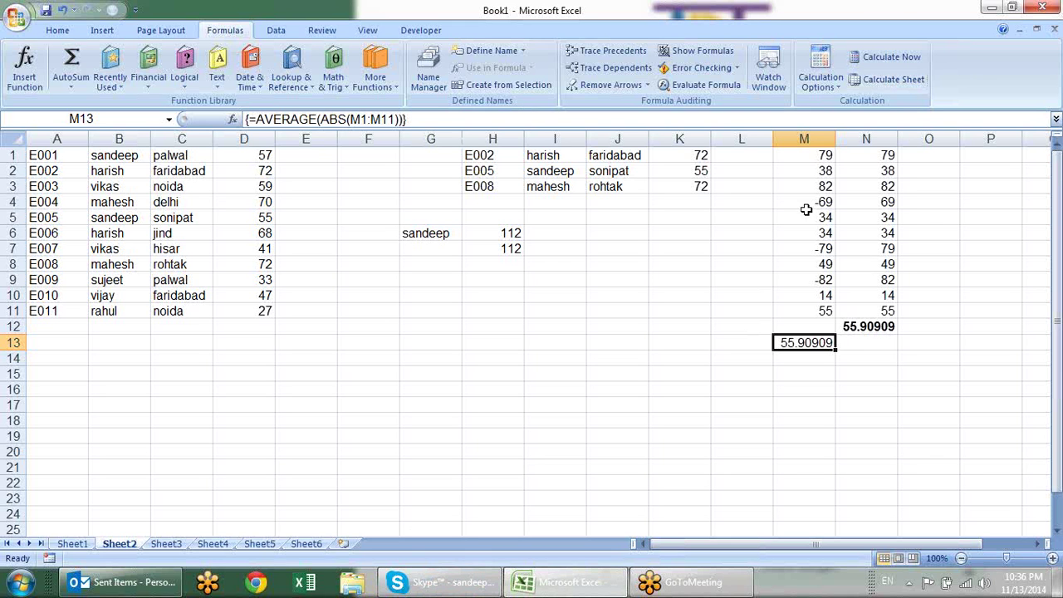
Enter =M1/N1 in O1, fill it down to O3, then clear O1:O3 again
click(928, 161)
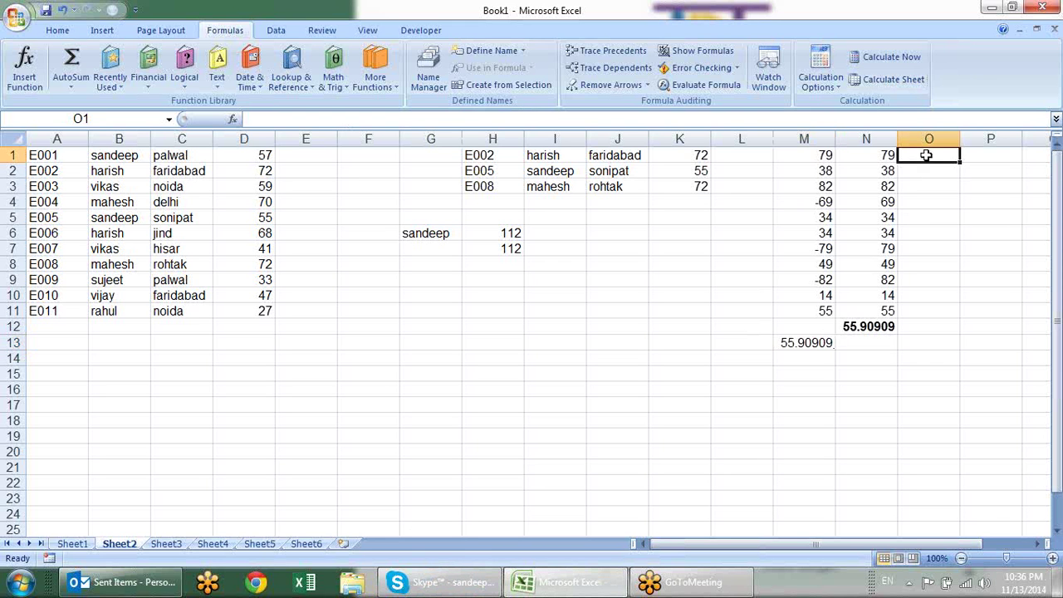
text(=)
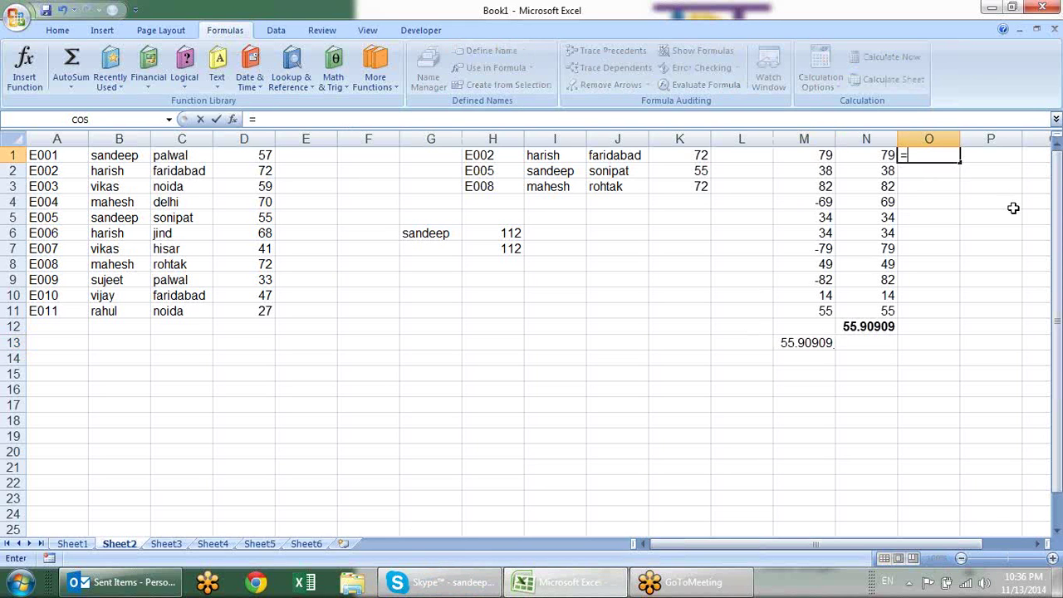
key(Left)
key(Left)
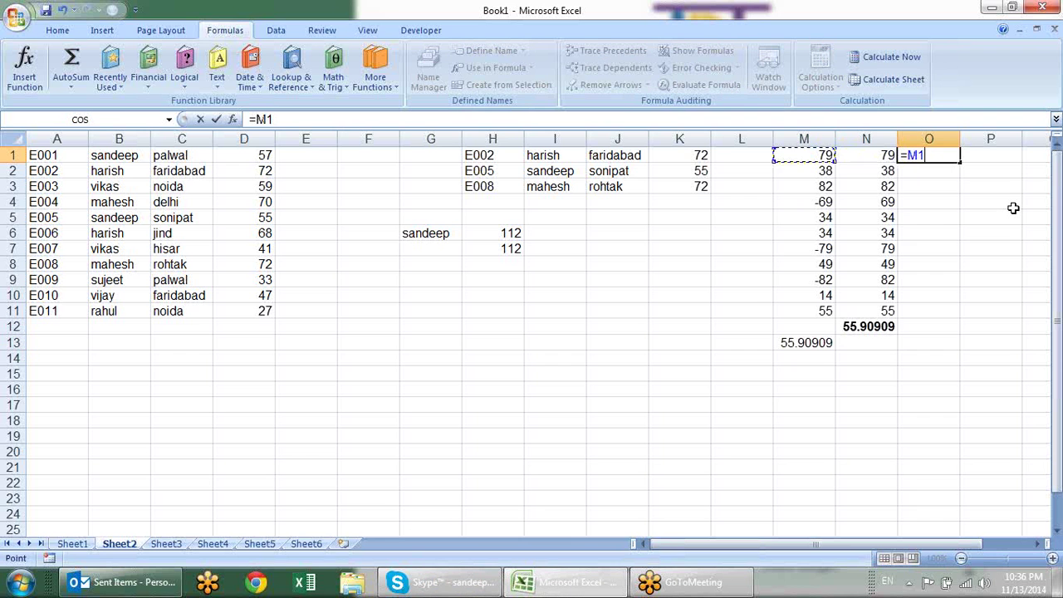
text(/)
key(Left)
key(Return)
click(936, 153)
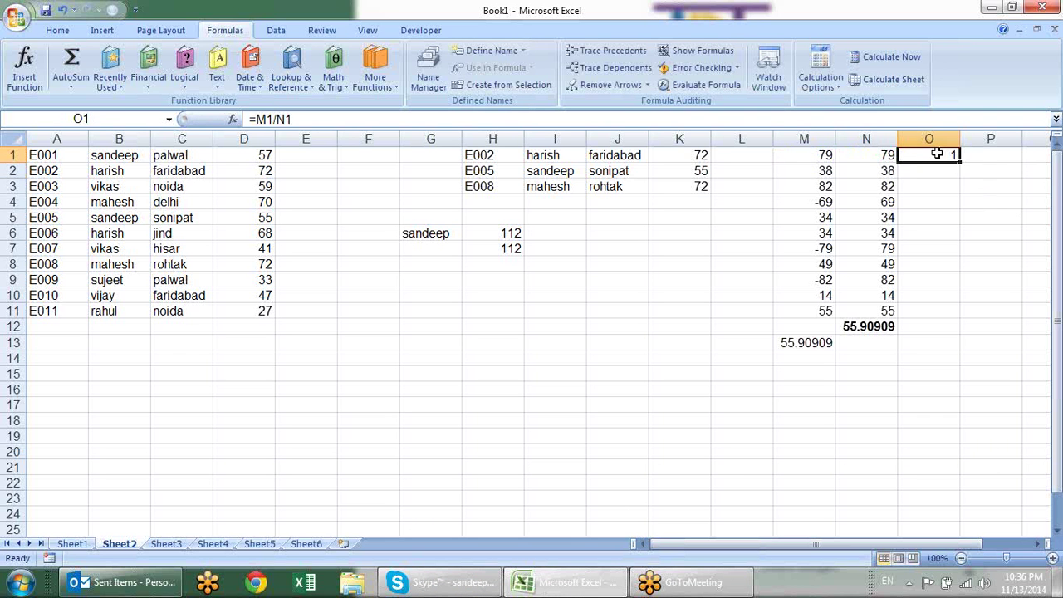
drag(959, 163, 962, 191)
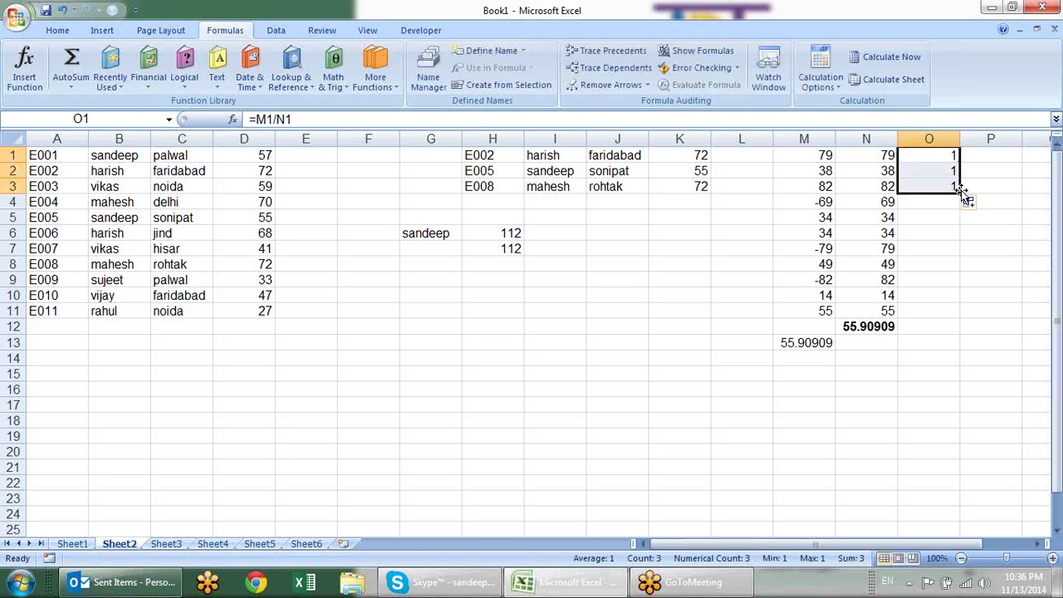
key(Delete)
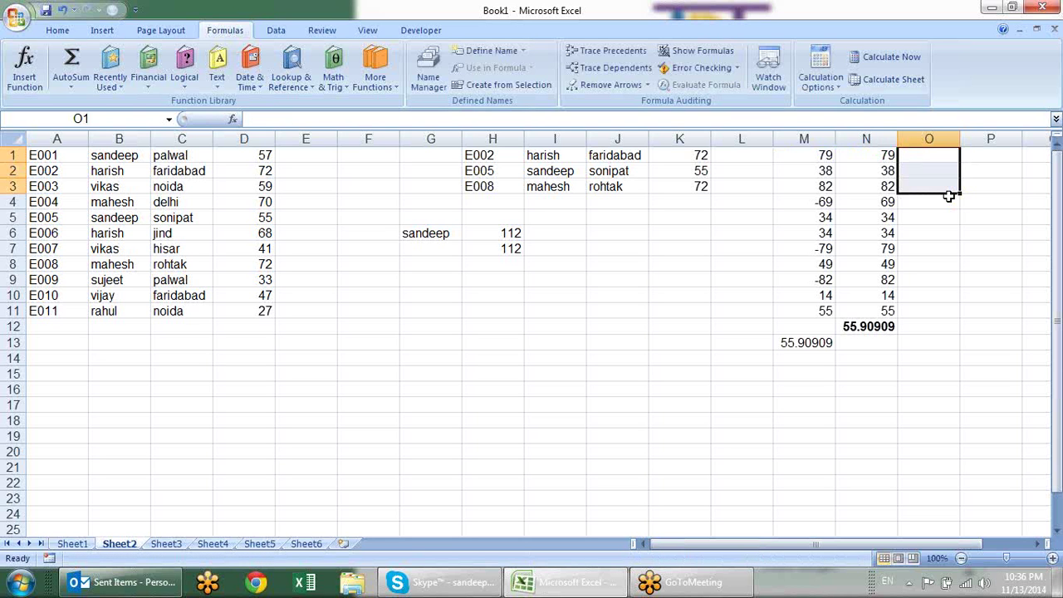
Fill G12:H24 with =RANDBETWEEN(10,90) in one go
click(416, 330)
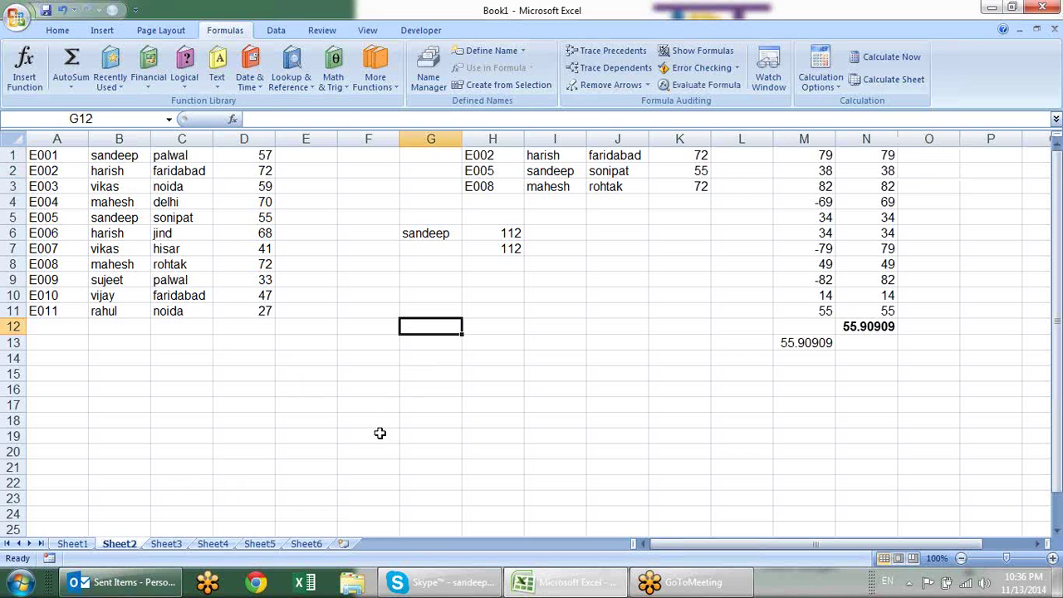
key(shift+Down)
key(shift+Down)
key(shift+Down)
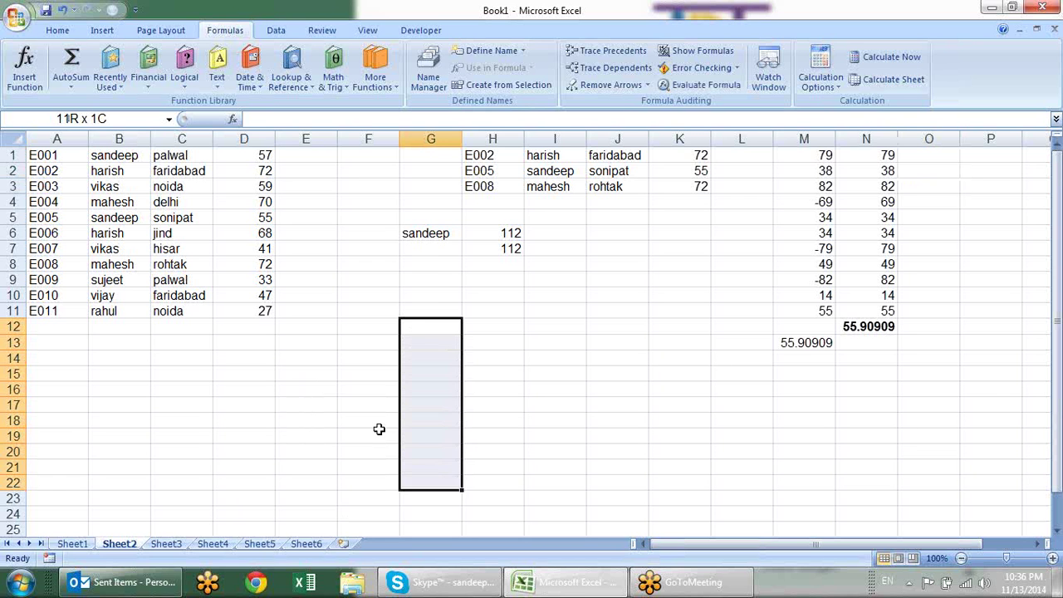
key(shift+Right)
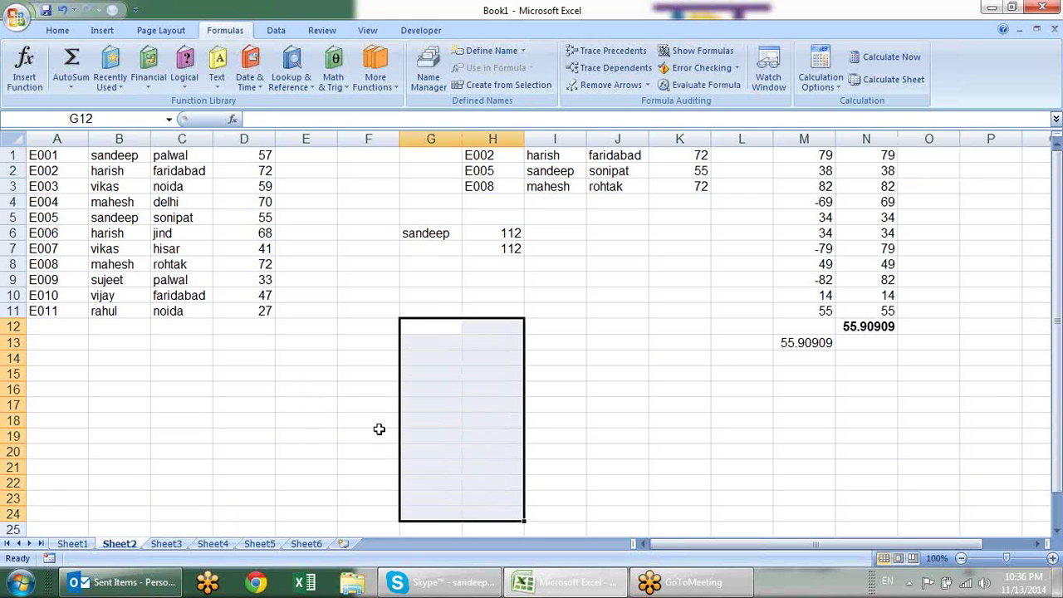
text(=ra)
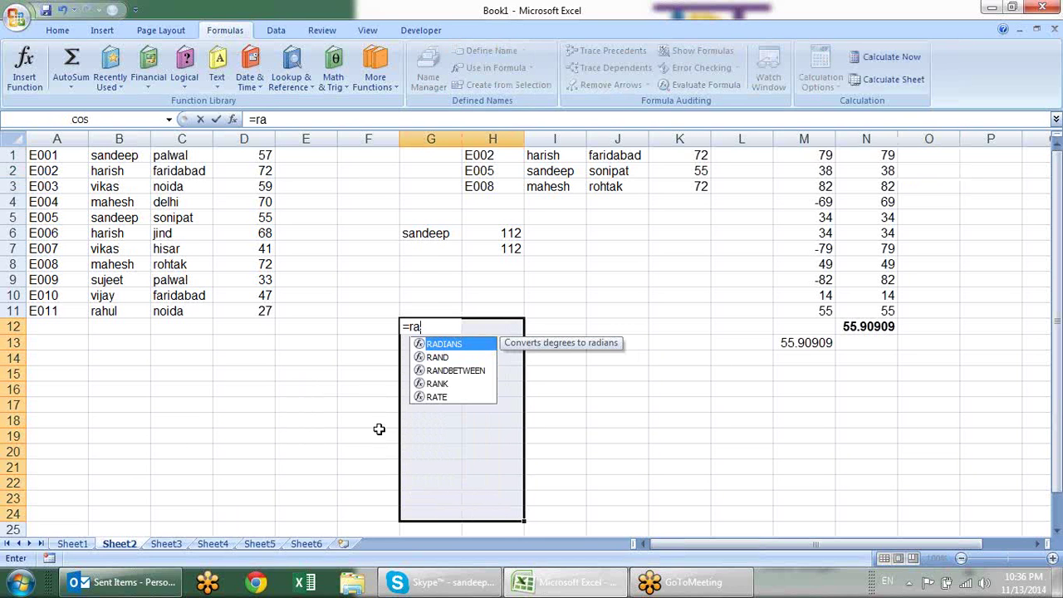
key(Down)
key(Down)
key(Tab)
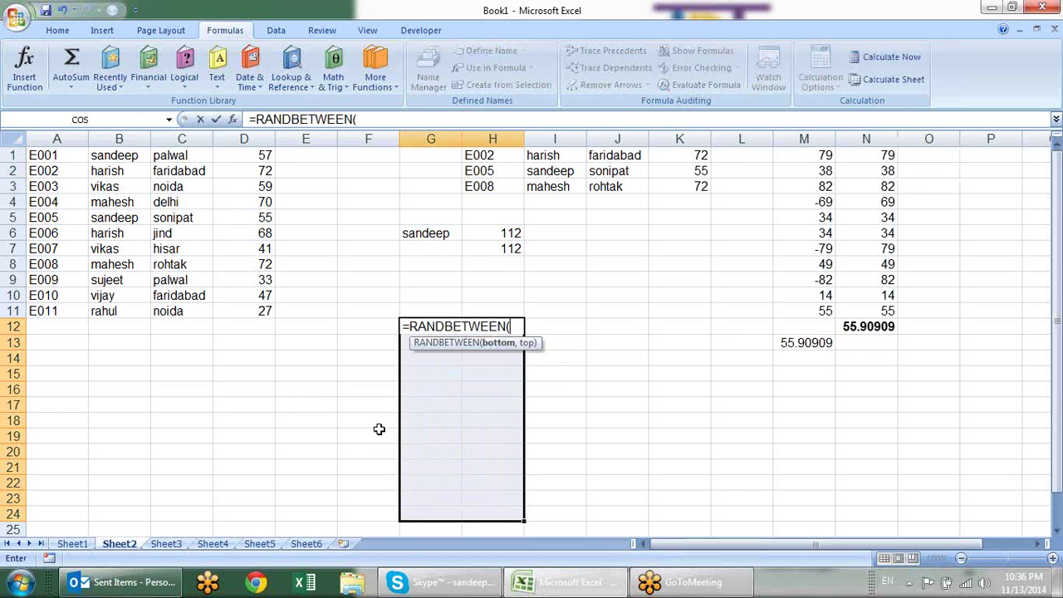
text(10,90)
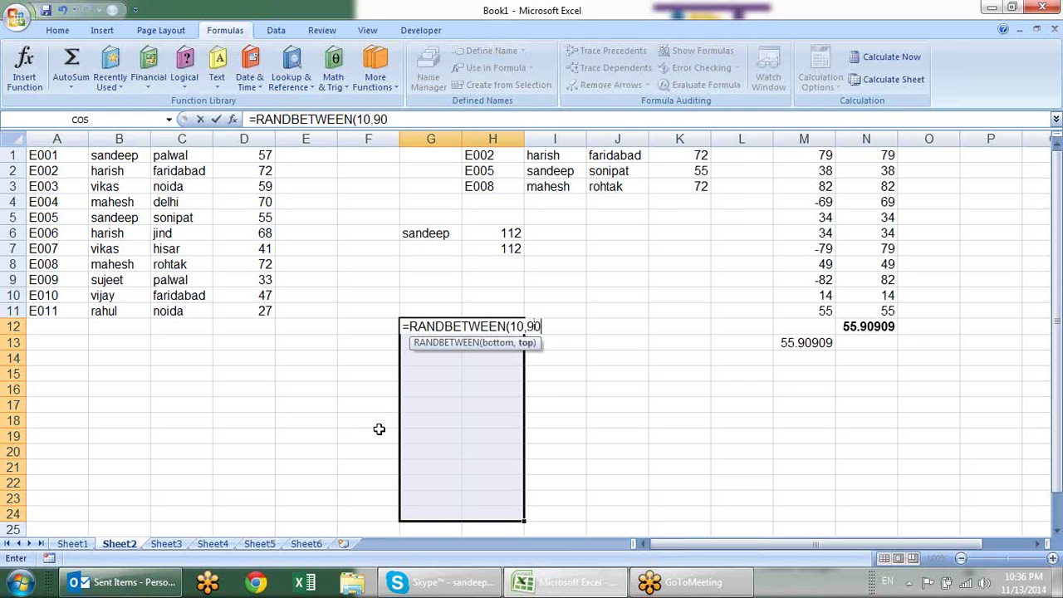
text())
key(ctrl+Return)
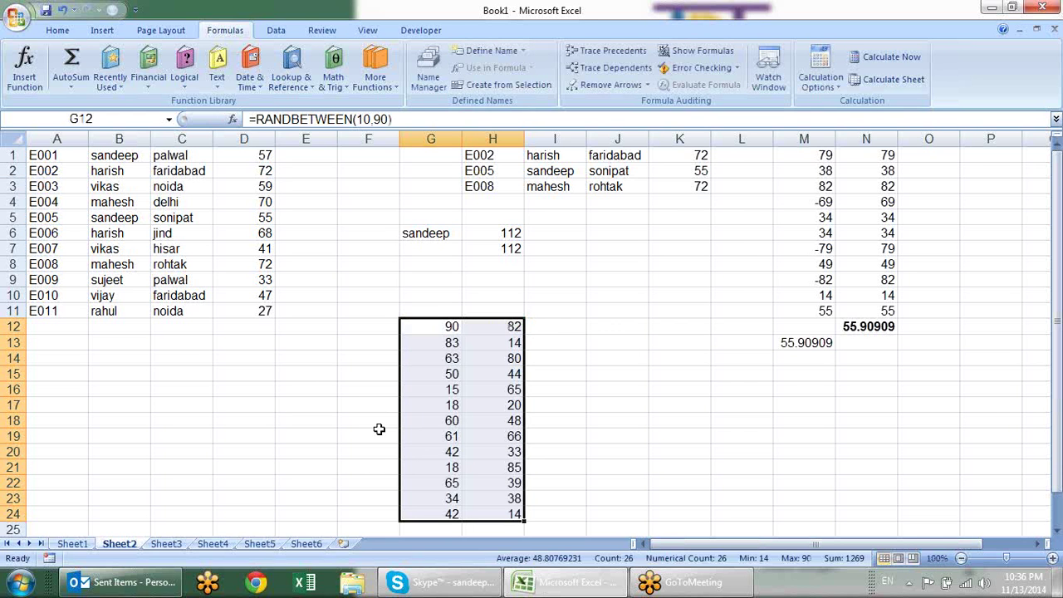
Convert the random numbers in G12:H24 to fixed values with Paste Special > Values
key(ctrl+c)
key(alt+e)
key(s)
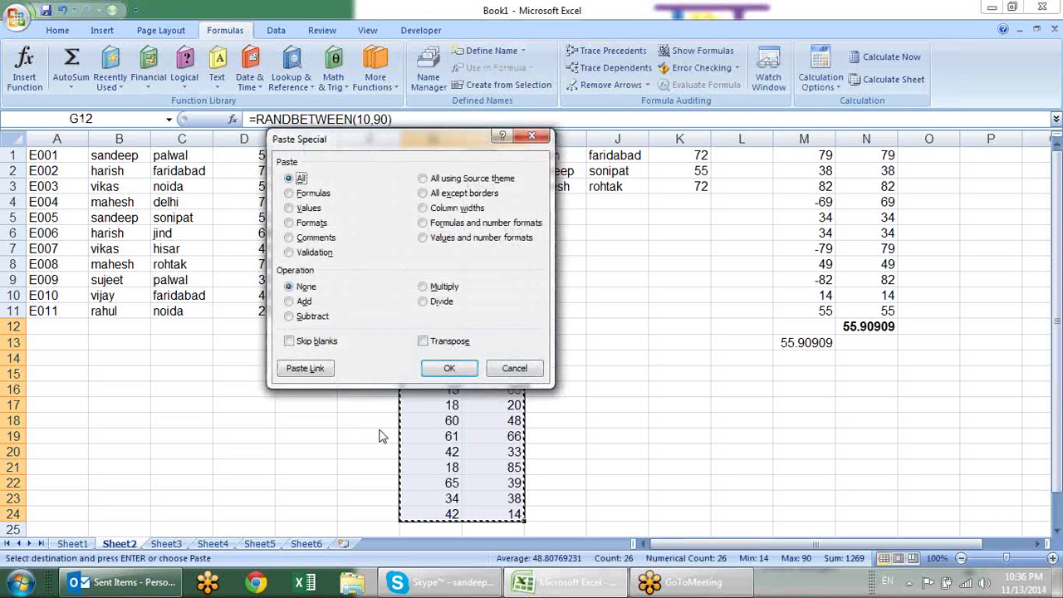
key(v)
key(Return)
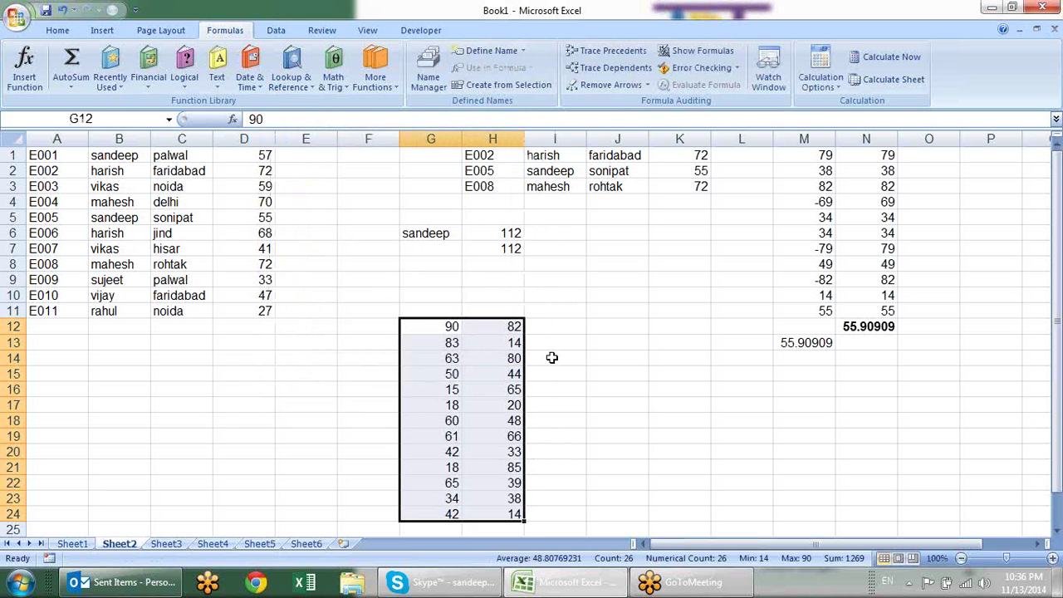
click(531, 328)
Enter a first division formula in I12 with G12 as the numerator
text(=)
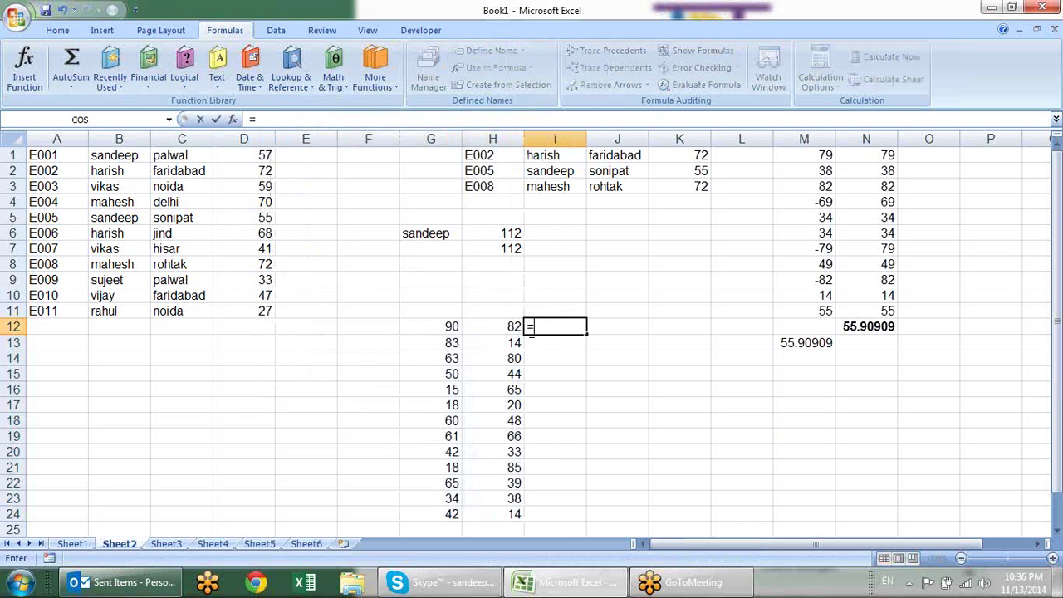
key(Left)
key(Left)
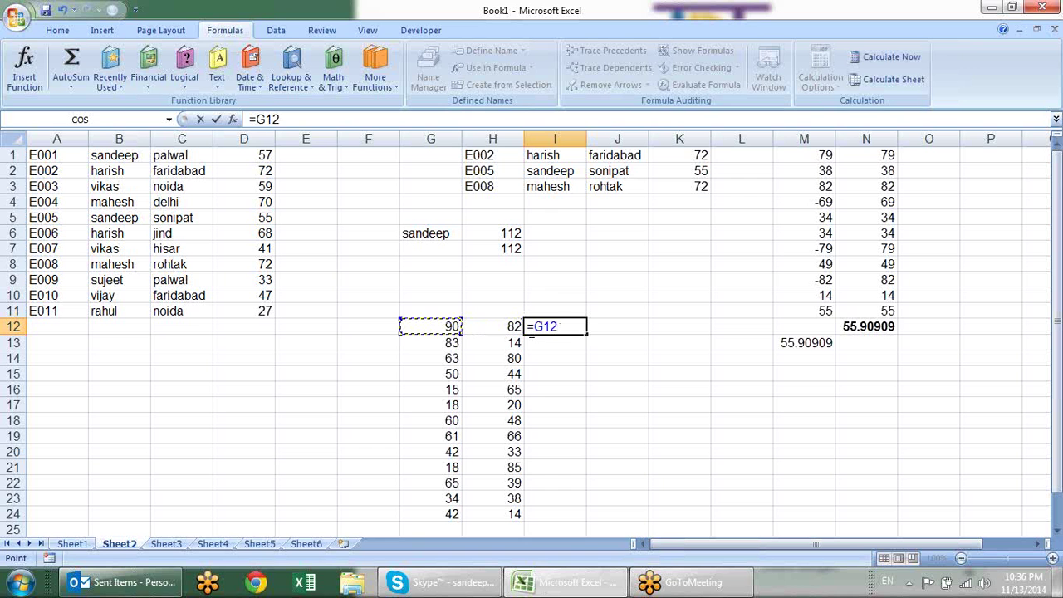
text(/)
key(Down)
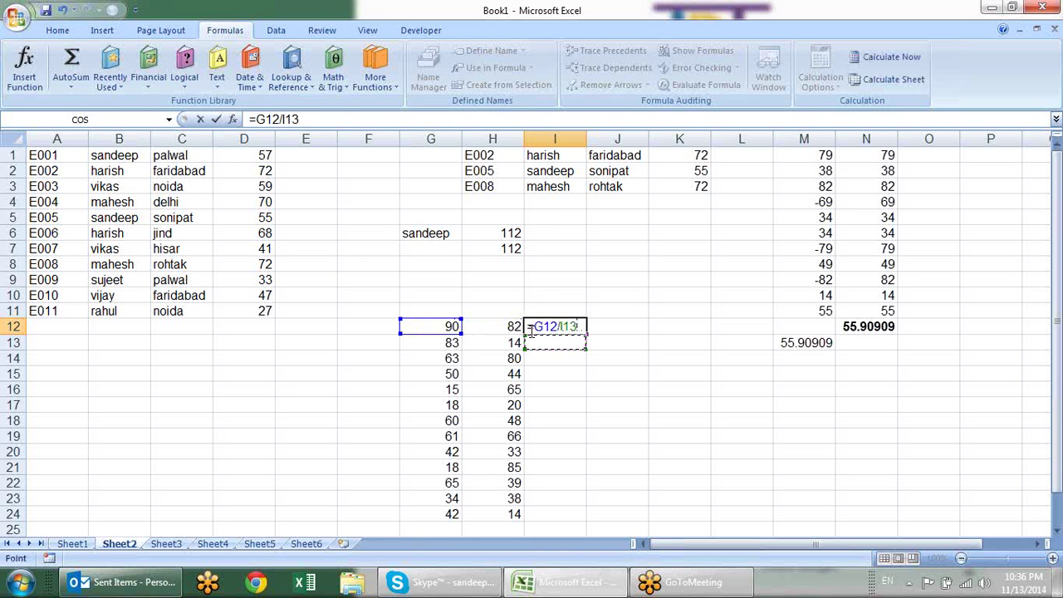
text(1)
key(Left)
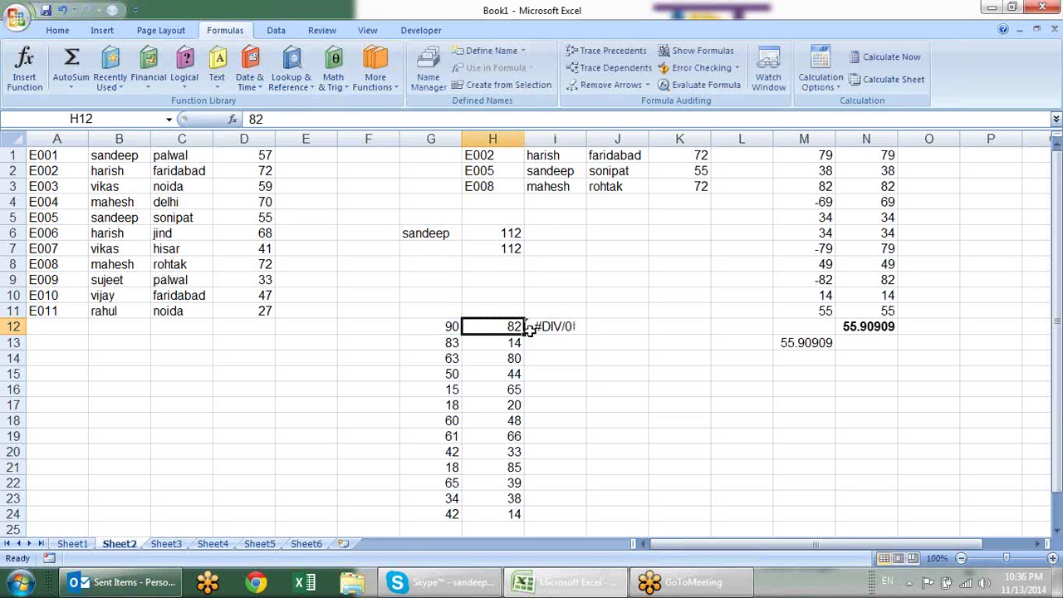
Correct I12 to =G12/H12 and fill it down to I24
key(Right)
key(F2)
key(BackSpace)
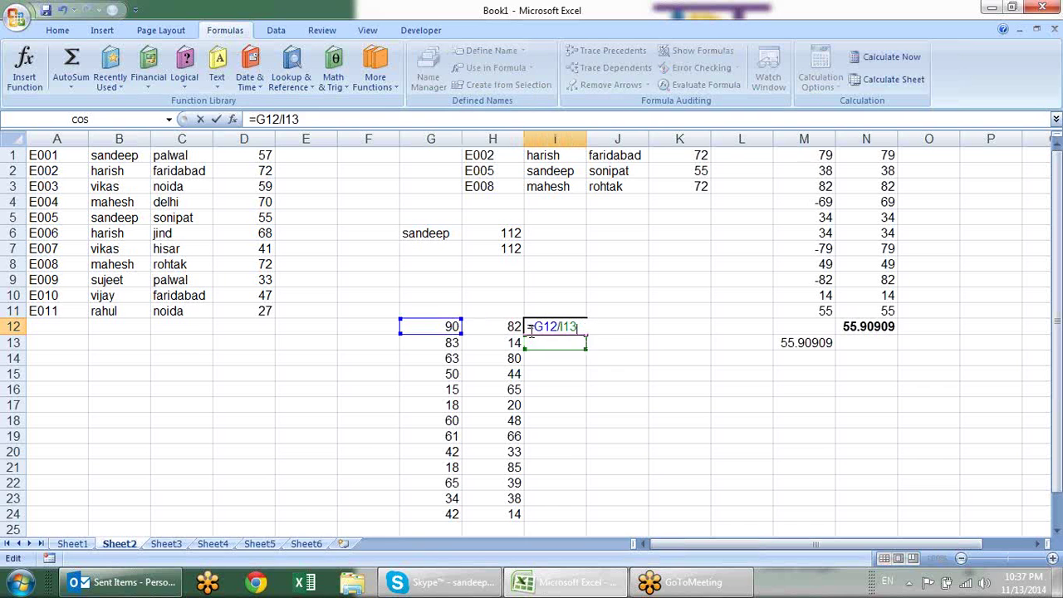
key(BackSpace)
key(BackSpace)
key(BackSpace)
click(501, 327)
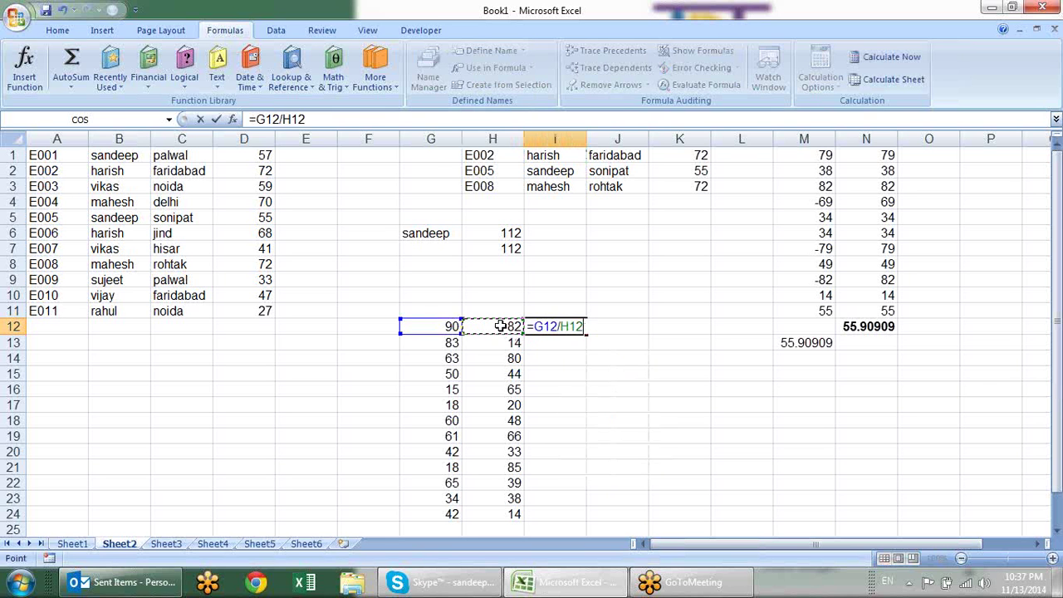
key(Return)
click(548, 330)
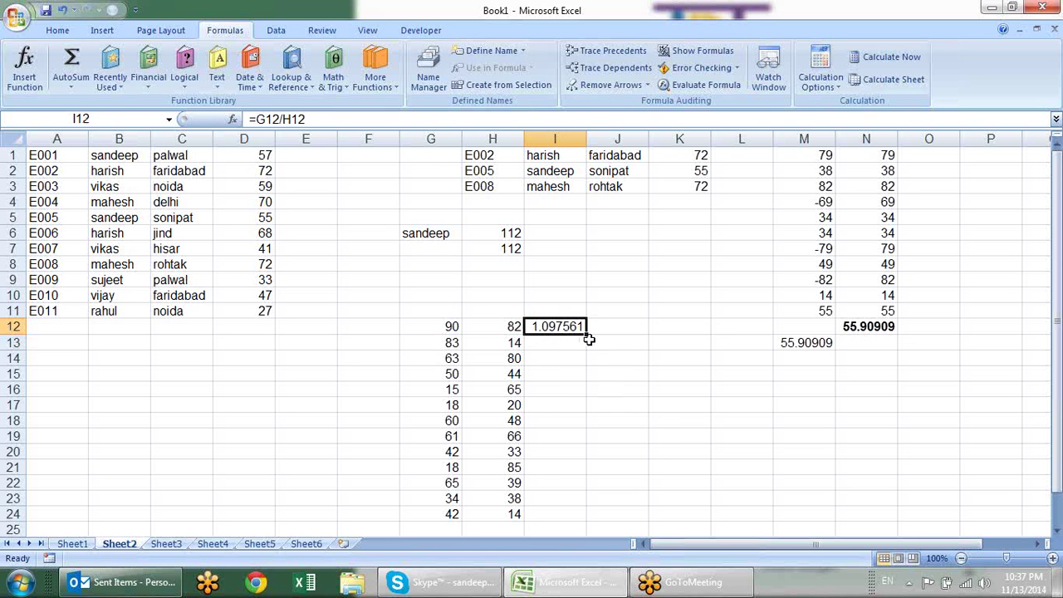
drag(587, 334, 589, 518)
Enter 0 in H17, H20 and H22 so I17, I20 and I22 show #DIV/0!
click(505, 405)
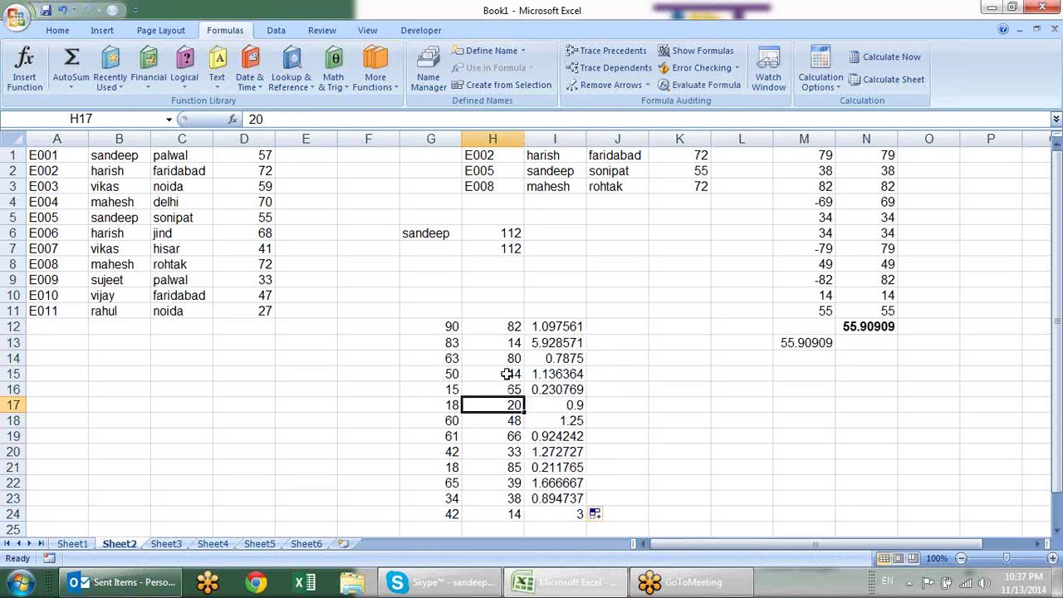
click(508, 373)
click(507, 407)
text(0)
key(Return)
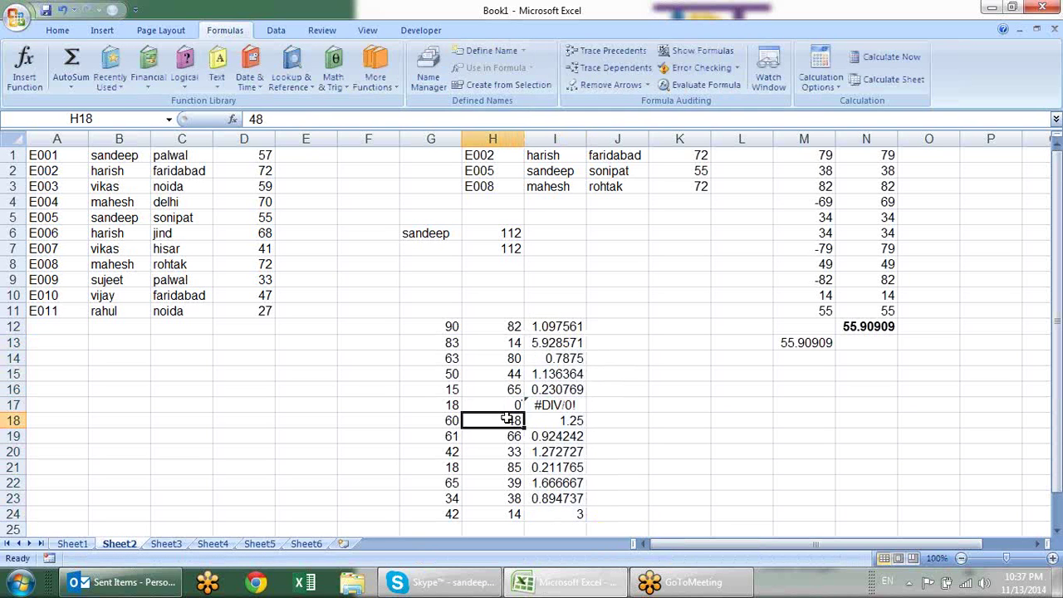
key(Down)
key(Down)
text(0)
key(Return)
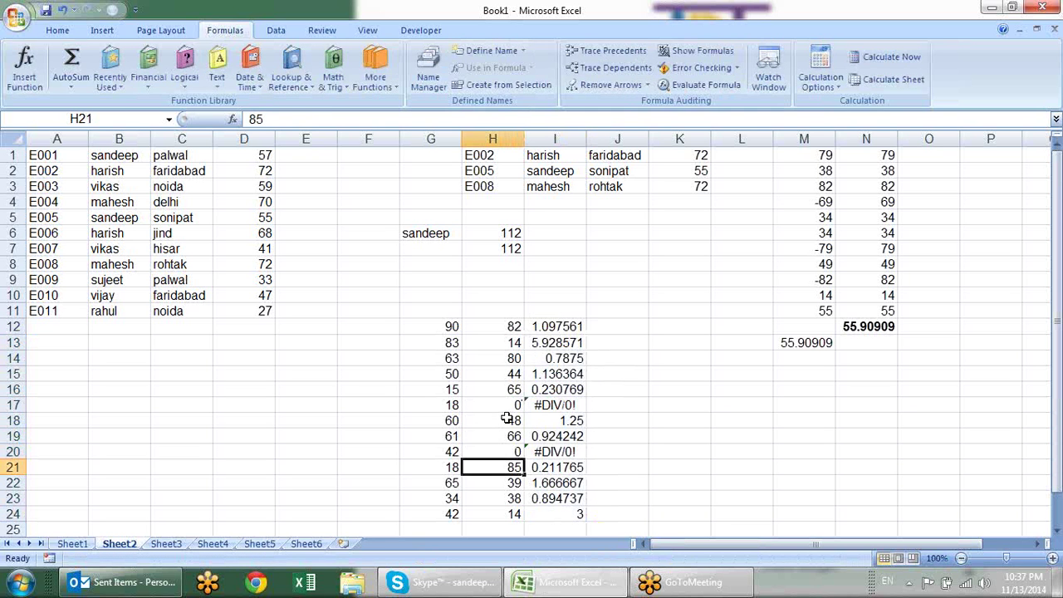
key(Down)
text(0)
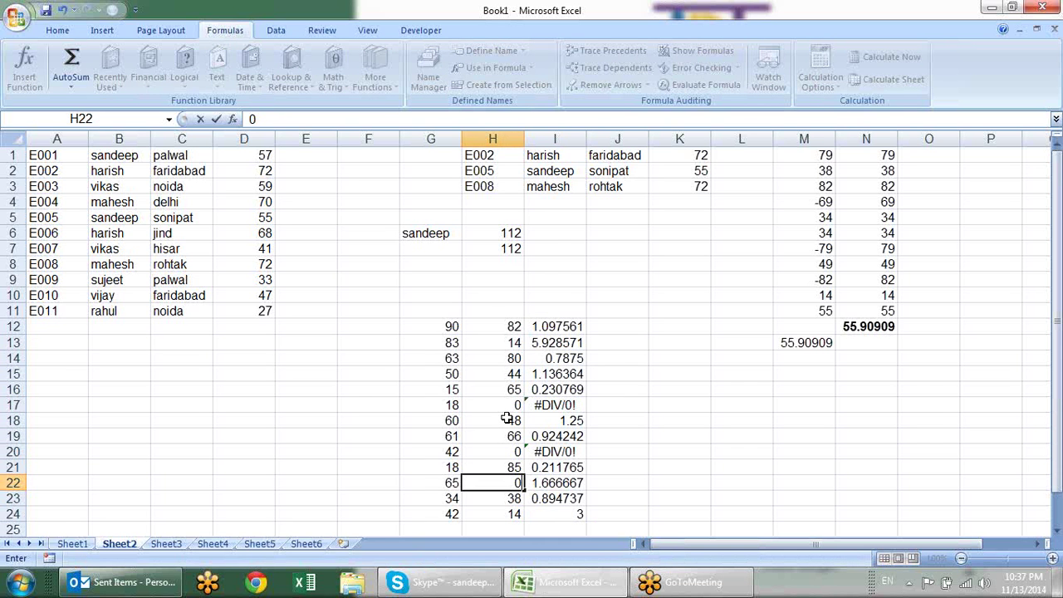
key(Return)
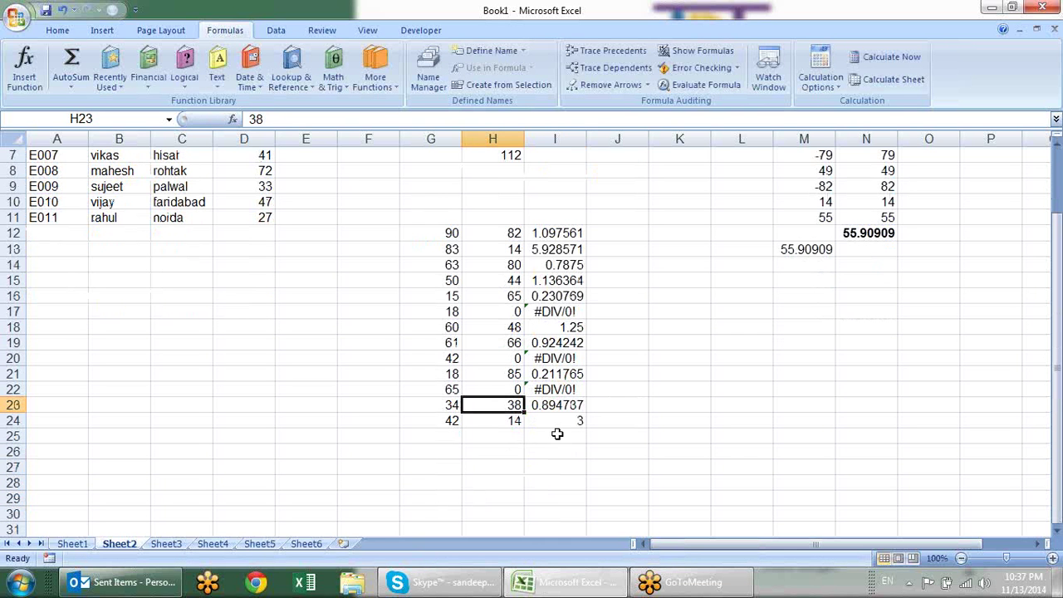
click(556, 433)
AutoSum I12:I24 into I25, which shows #DIV/0!, and inspect the I20 and I25 formulas
key(alt+equal)
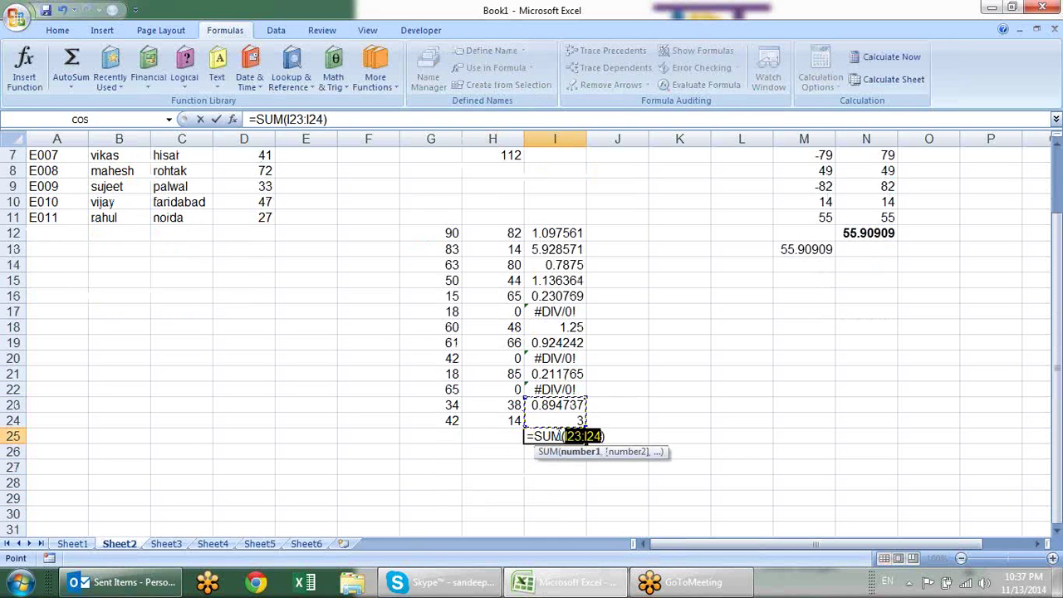
drag(556, 415, 541, 235)
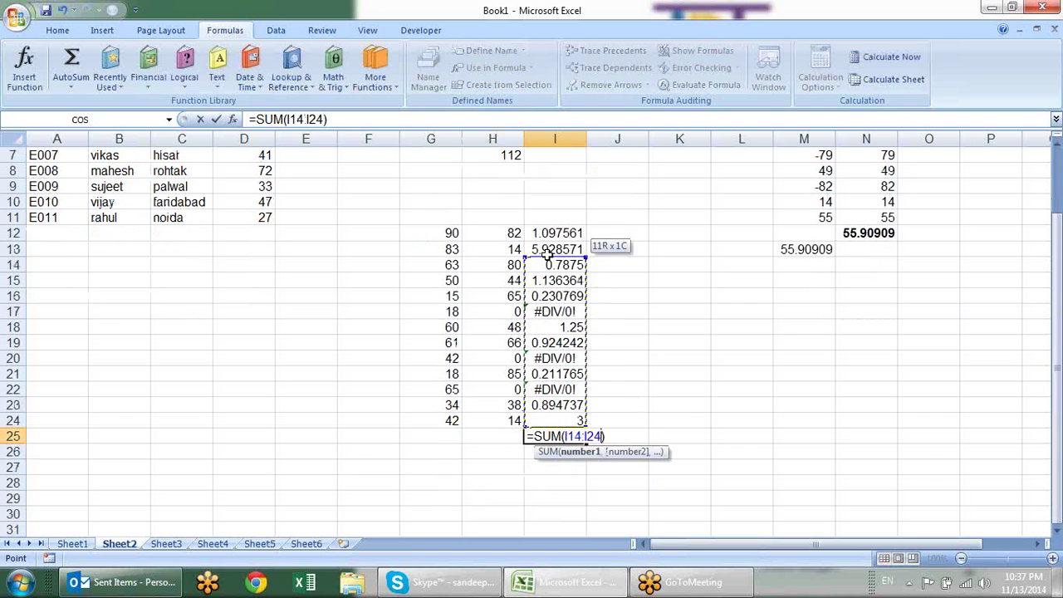
key(Return)
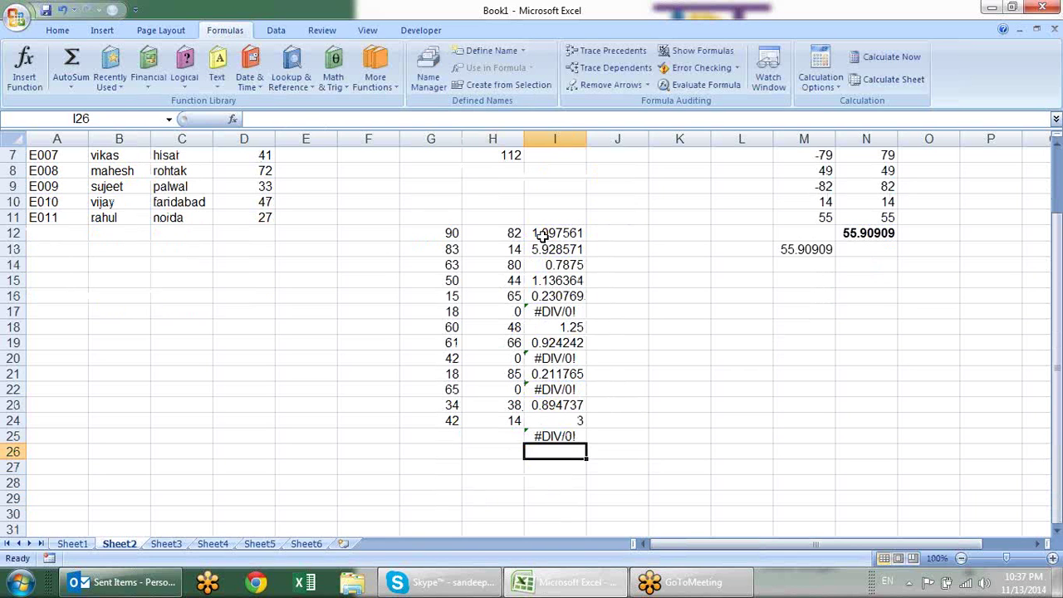
click(565, 357)
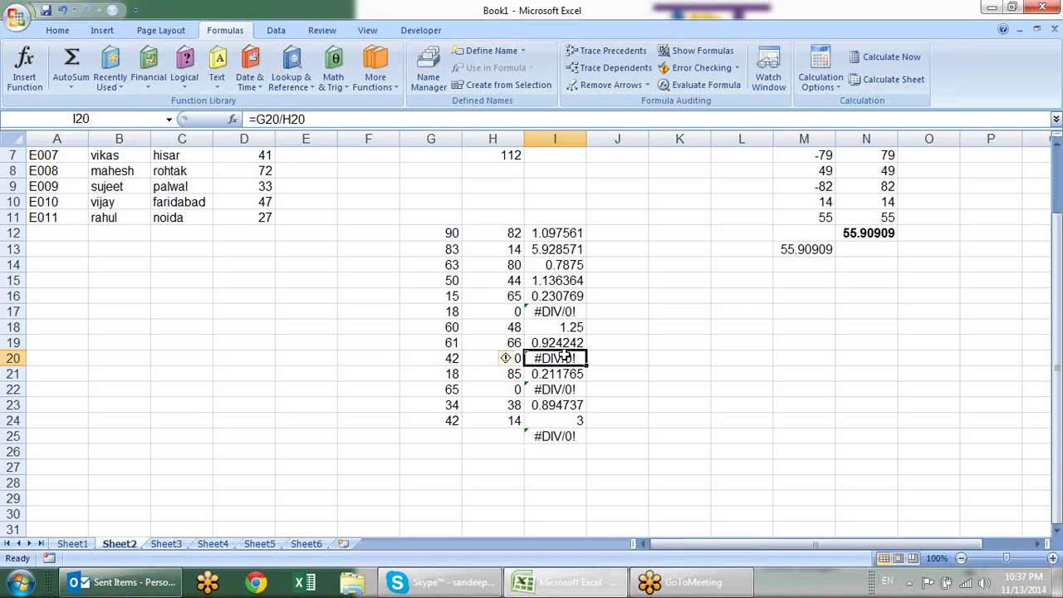
click(568, 435)
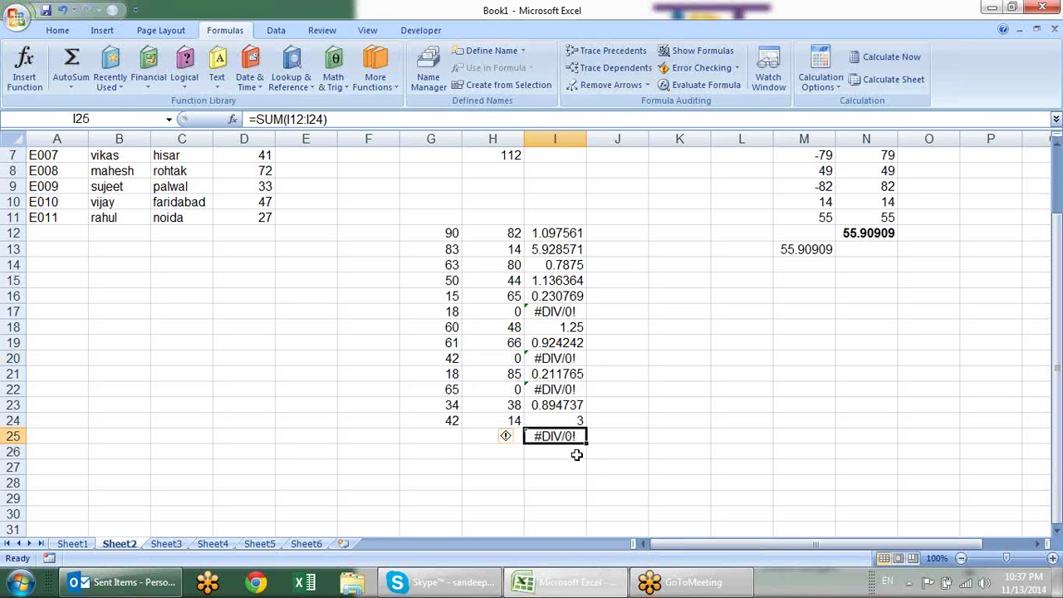
click(577, 455)
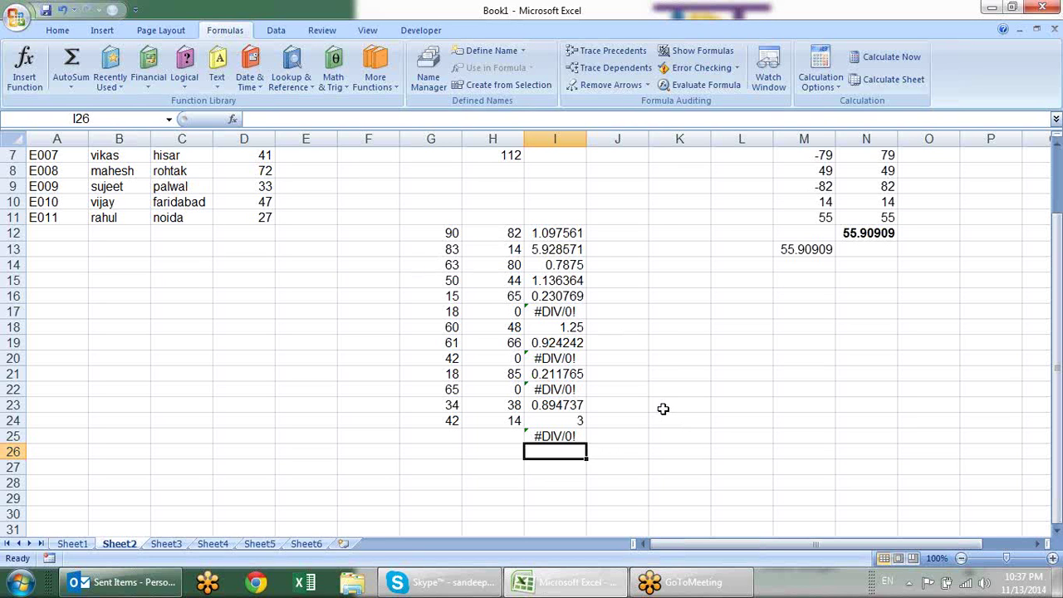
Type =IFERROR(I12:I24,0) in I26 without committing it
text(=)
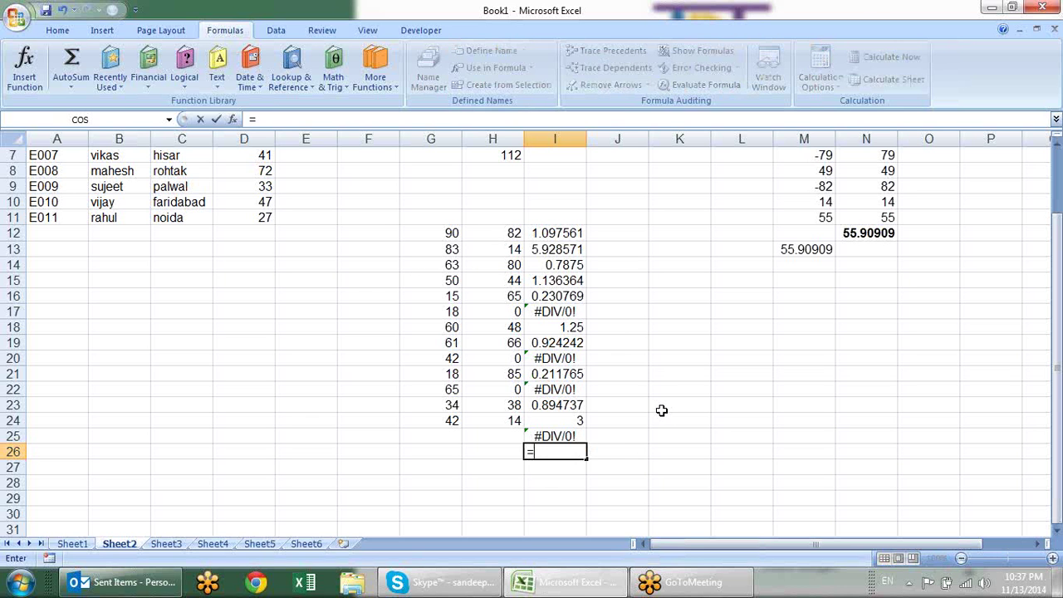
text(if)
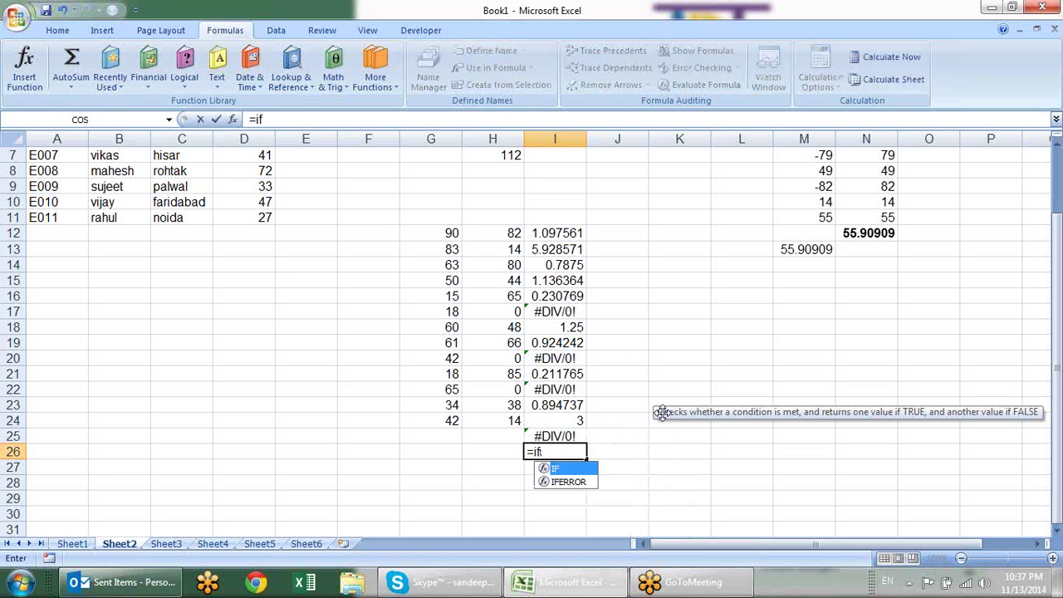
key(Down)
key(Tab)
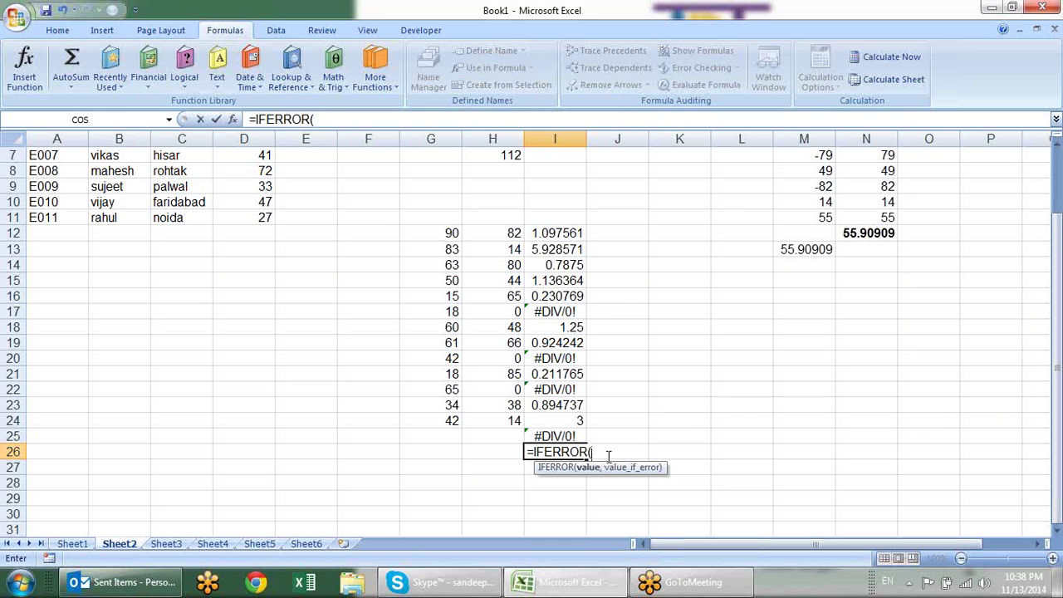
drag(569, 234, 563, 413)
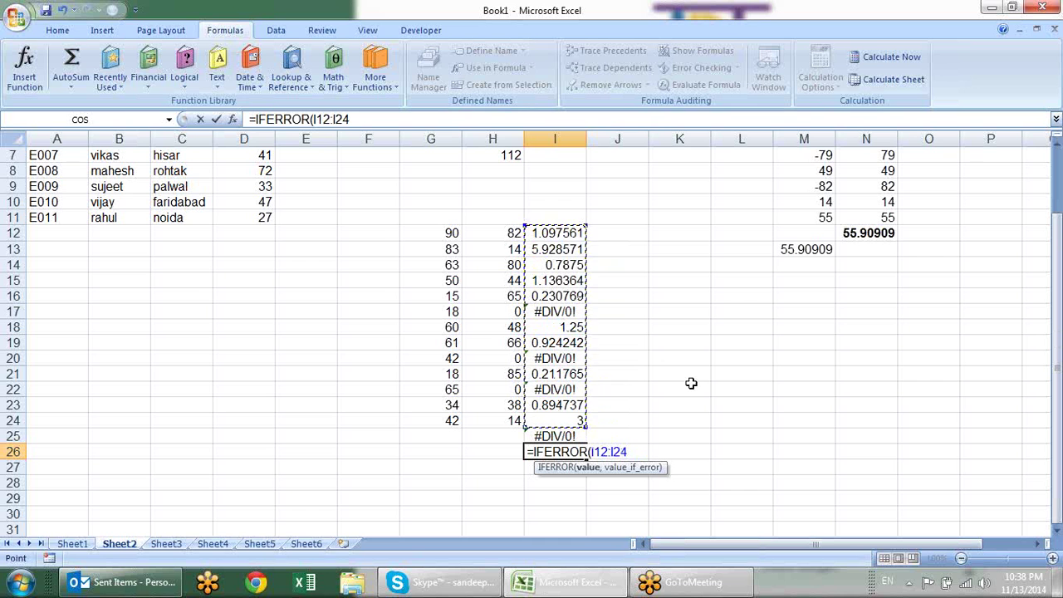
text(,)
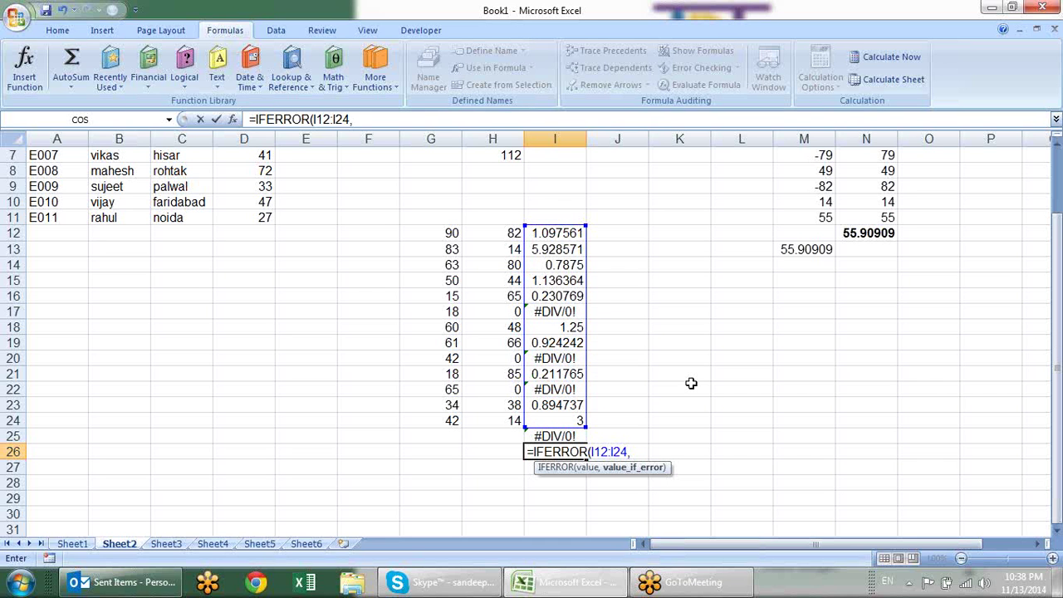
text(0)
text())
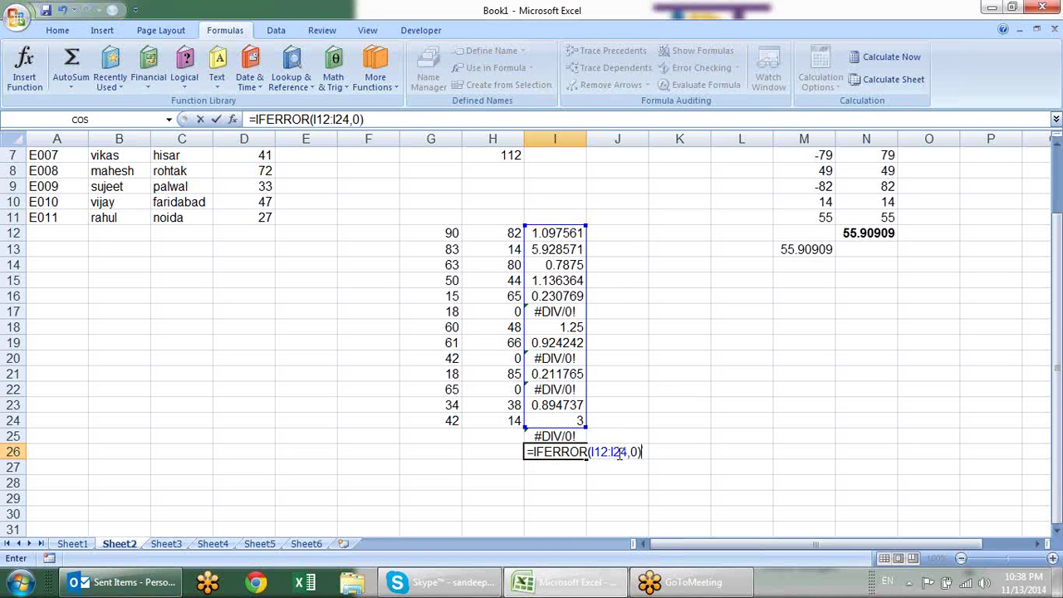
click(533, 451)
Wrap the IFERROR in SUM and enter it as an array formula, giving 15.46151
text(su)
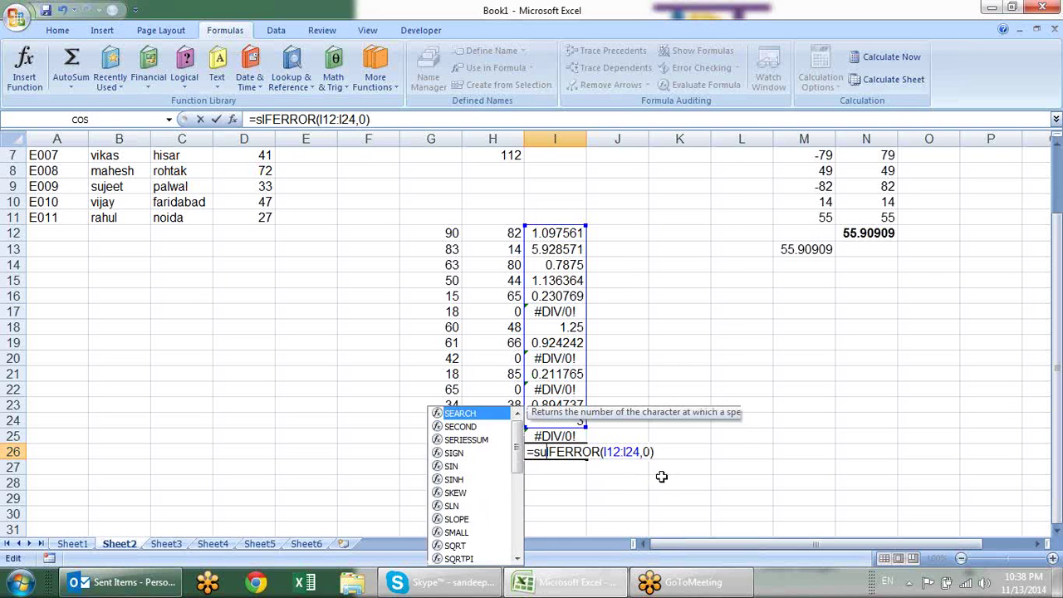
text(m()
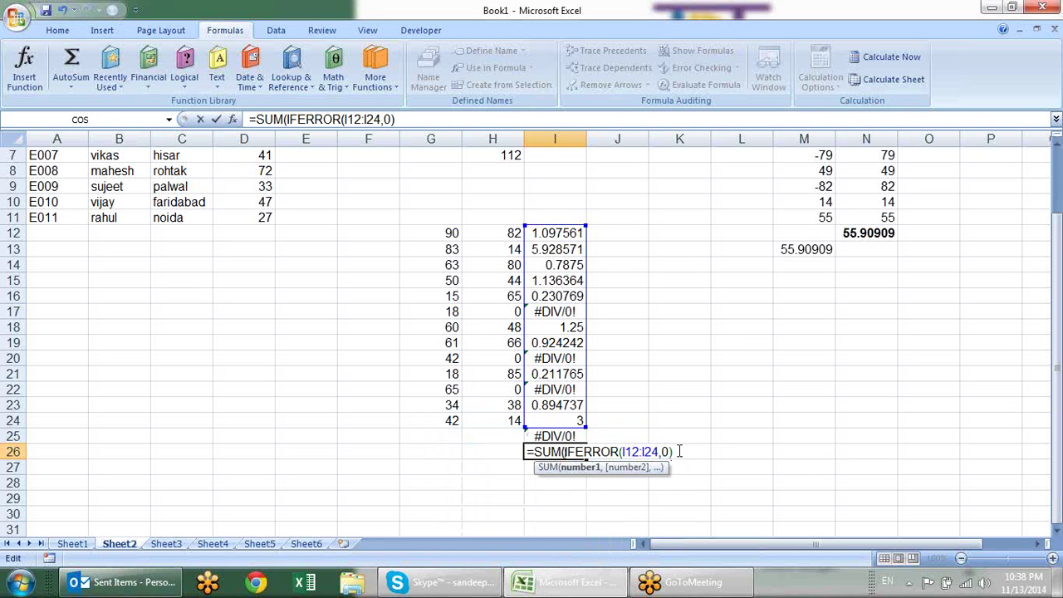
text())
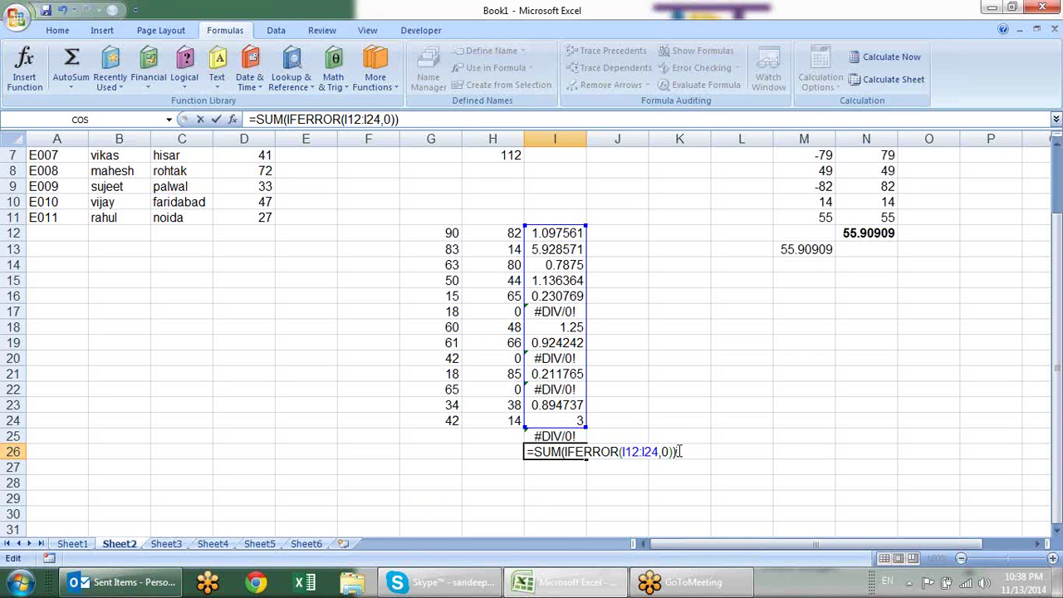
key(ctrl+shift+Return)
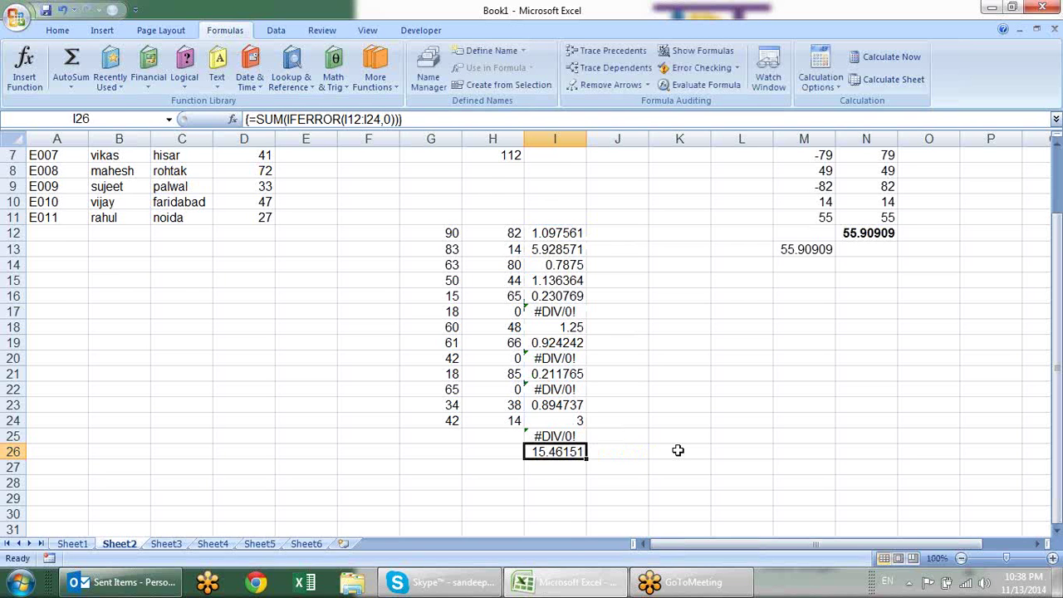
scroll(677, 450, up, 1)
scroll(677, 450, up, 1)
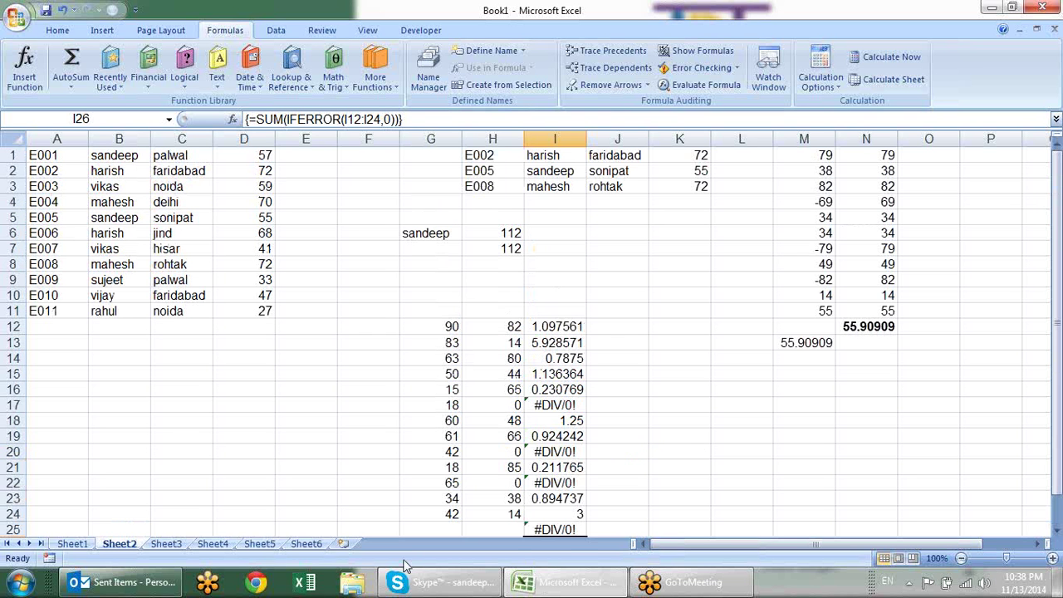
Check the SUMIF formula in H7, then minimize the Excel window
click(433, 229)
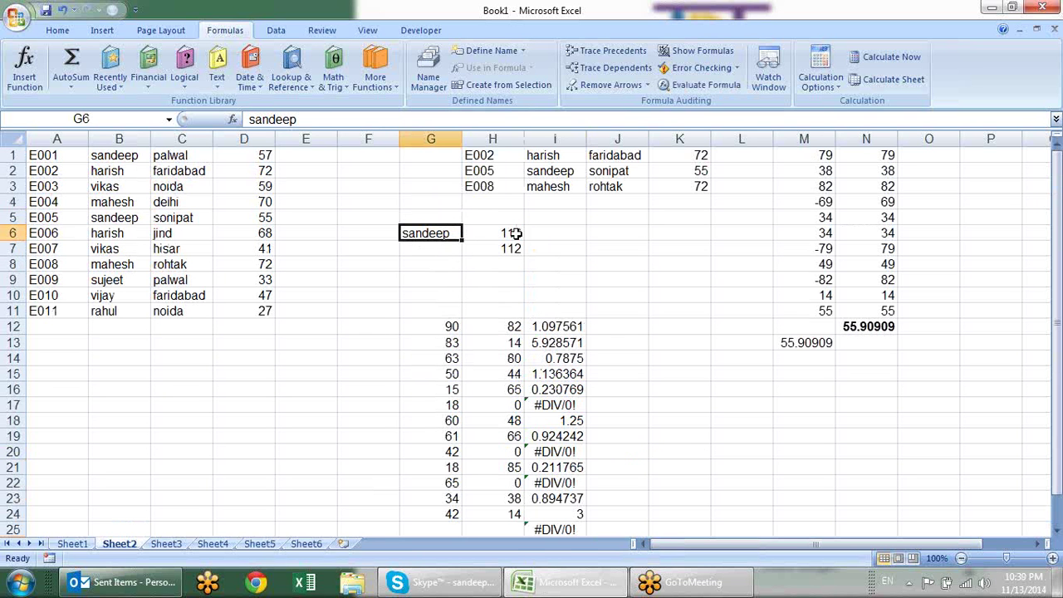
click(499, 249)
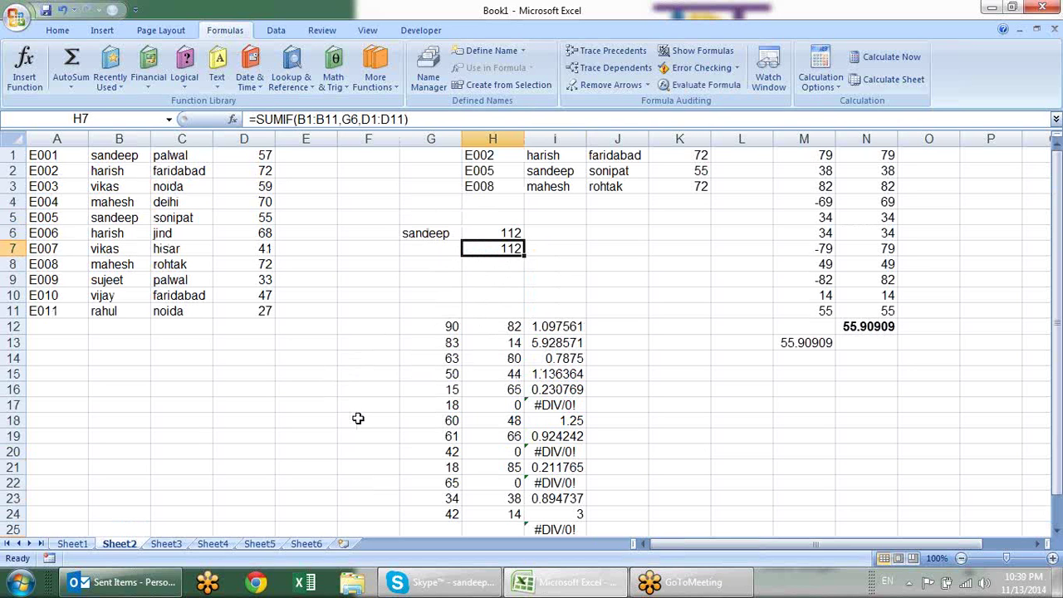
click(994, 7)
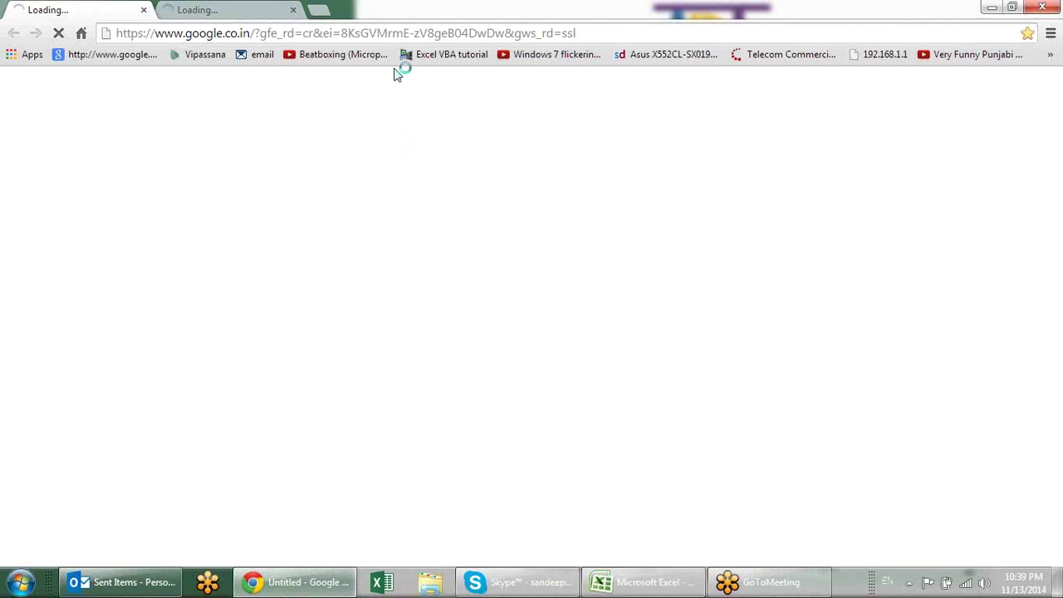
Go to techonthenet.com and open its MS Excel section
click(400, 32)
text(techonthenet.com)
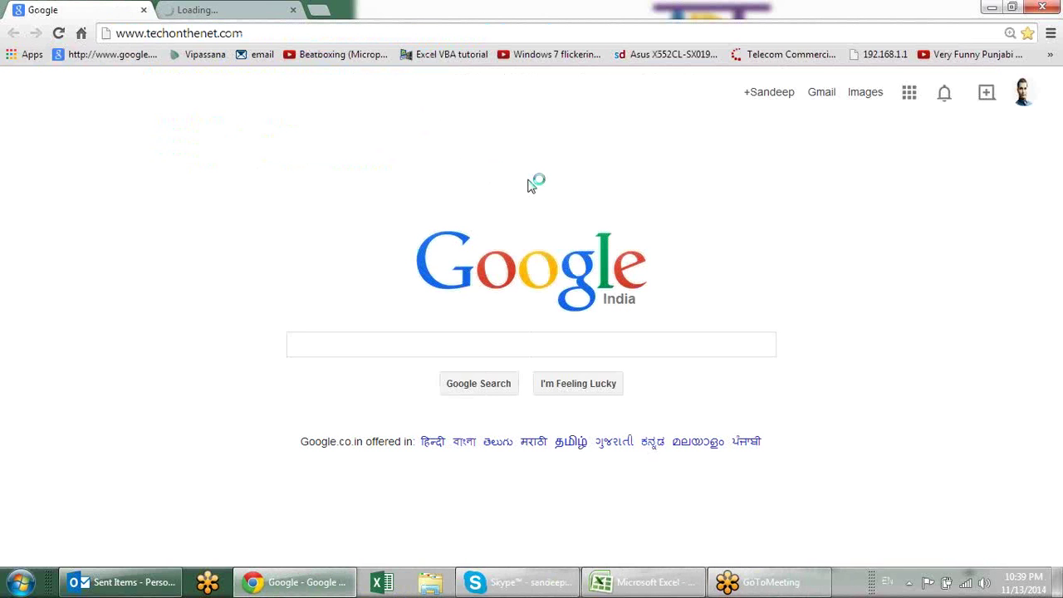
key(Return)
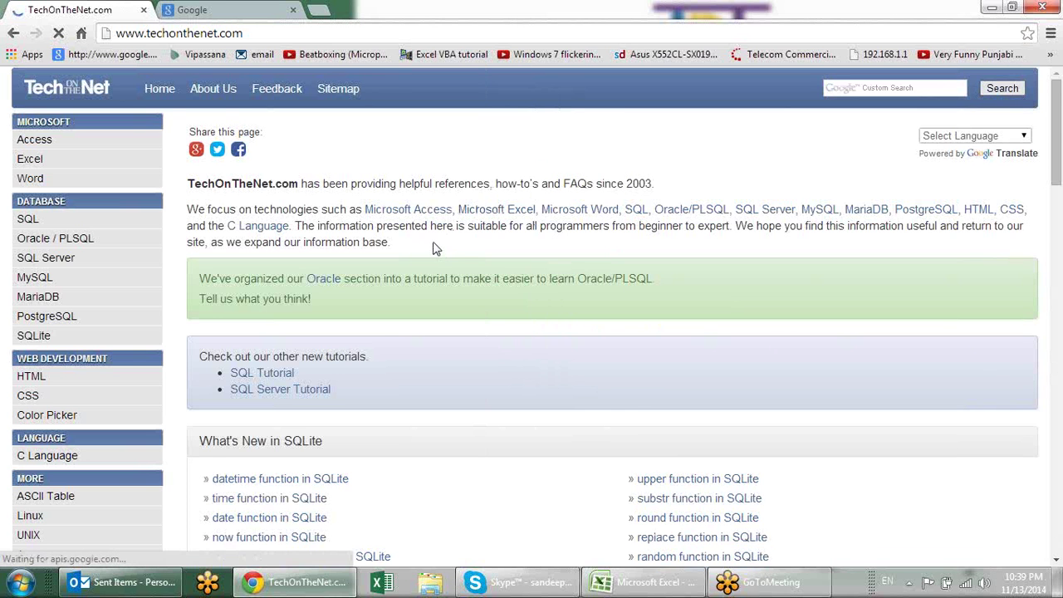
scroll(435, 247, down, 4)
scroll(435, 247, down, 2)
scroll(435, 248, down, 2)
scroll(435, 248, down, 6)
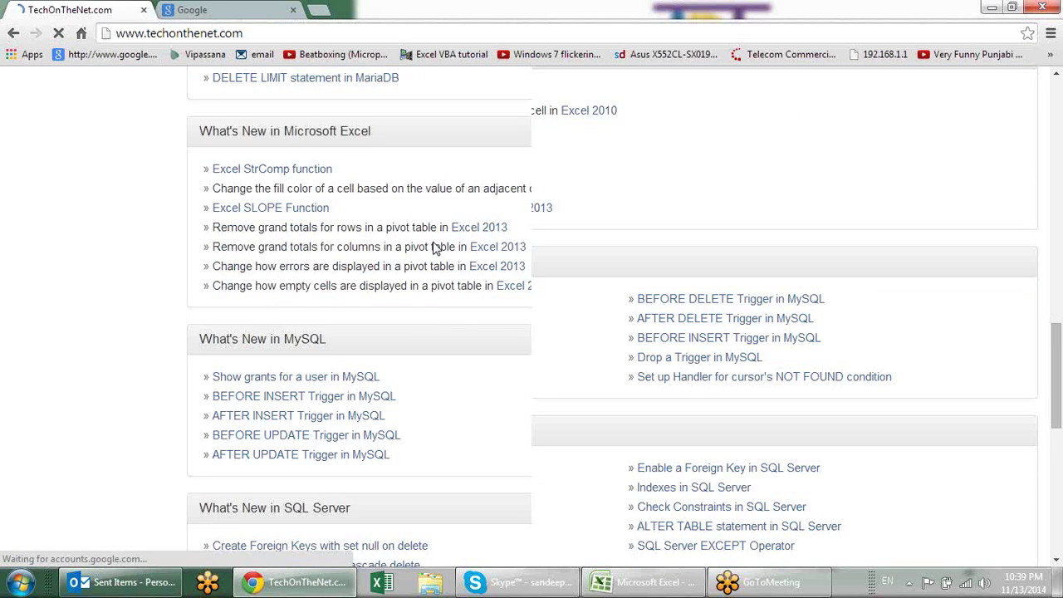
scroll(432, 248, down, 3)
scroll(432, 247, down, 3)
scroll(434, 247, up, 5)
scroll(432, 233, up, 5)
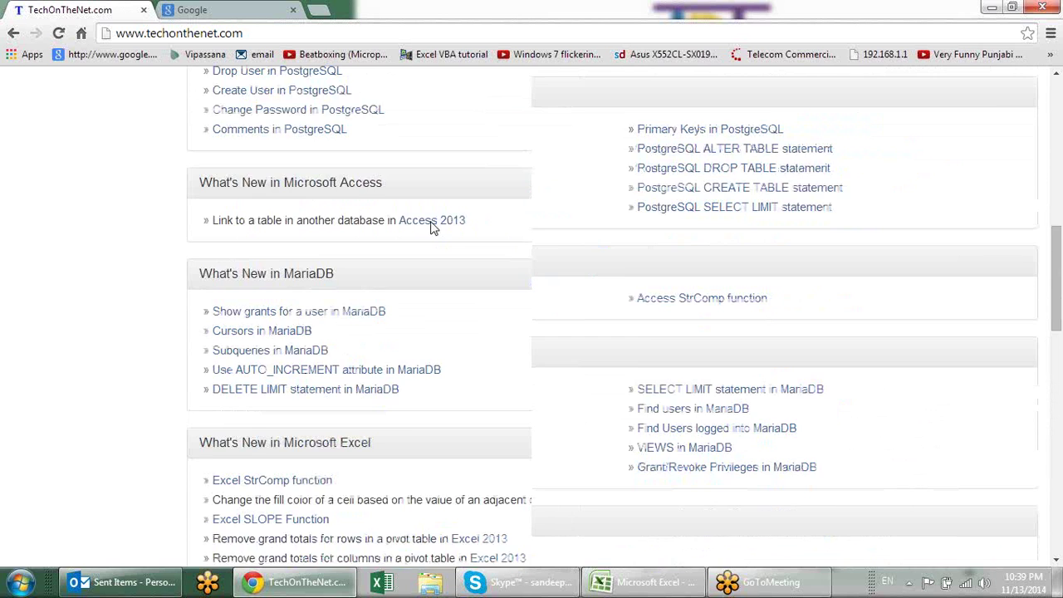
scroll(432, 228, up, 10)
click(61, 156)
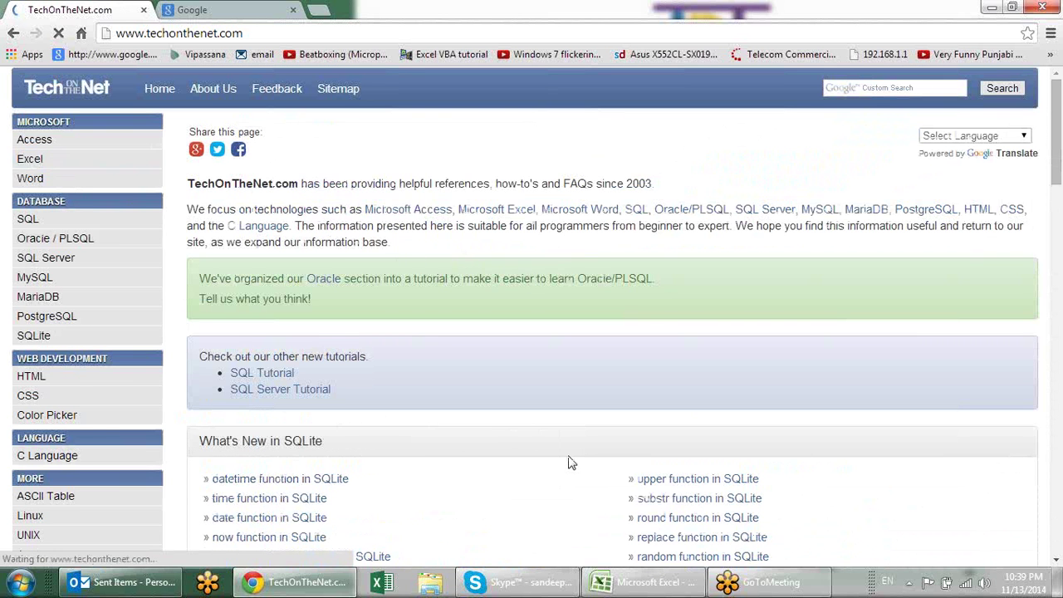
scroll(410, 289, down, 4)
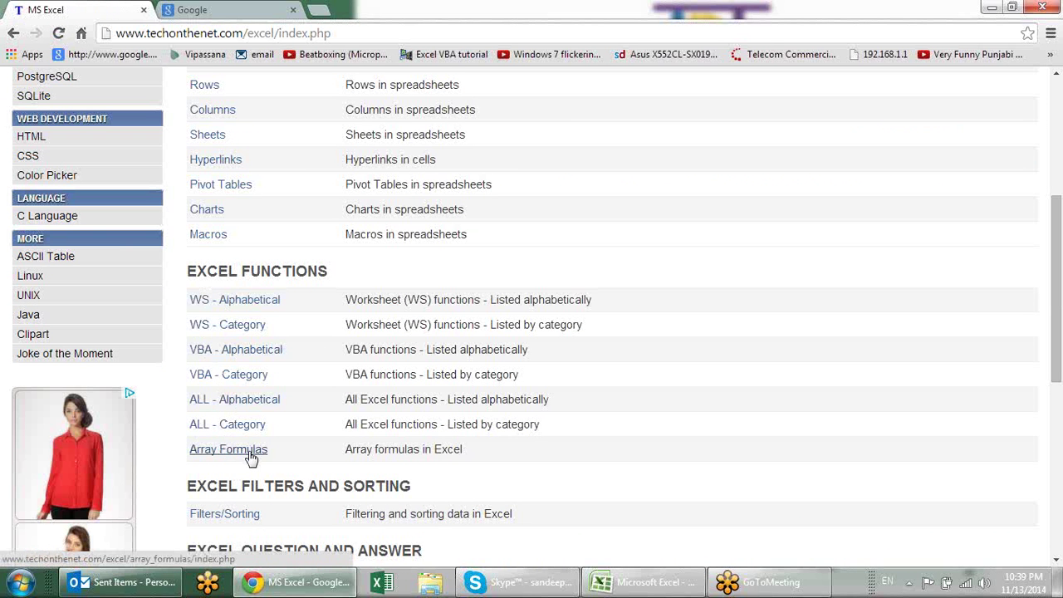
Open the Array Formulas page and browse its sum, count and average topics
click(251, 455)
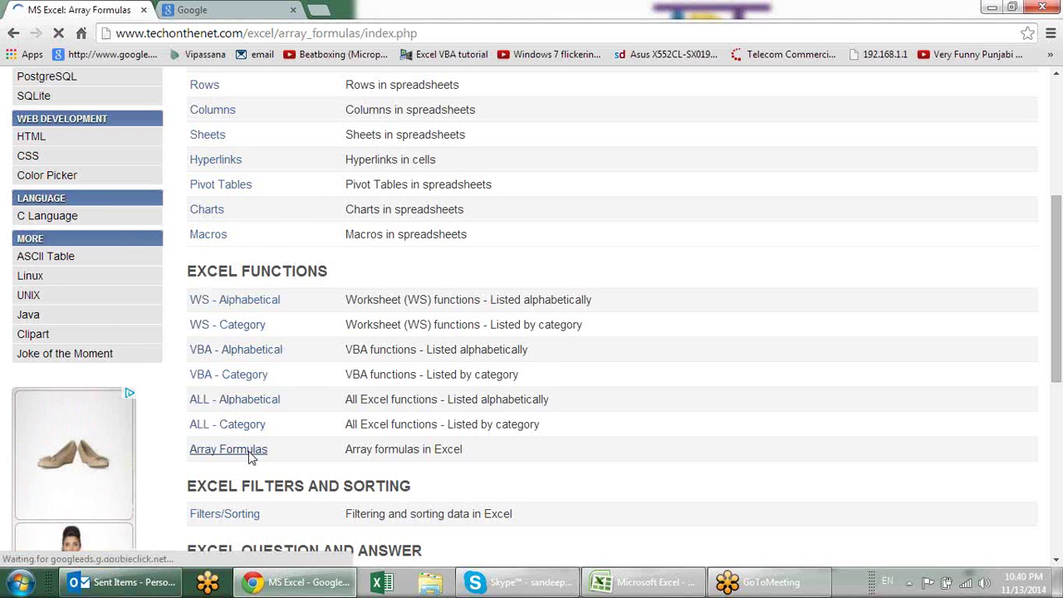
scroll(710, 241, down, 2)
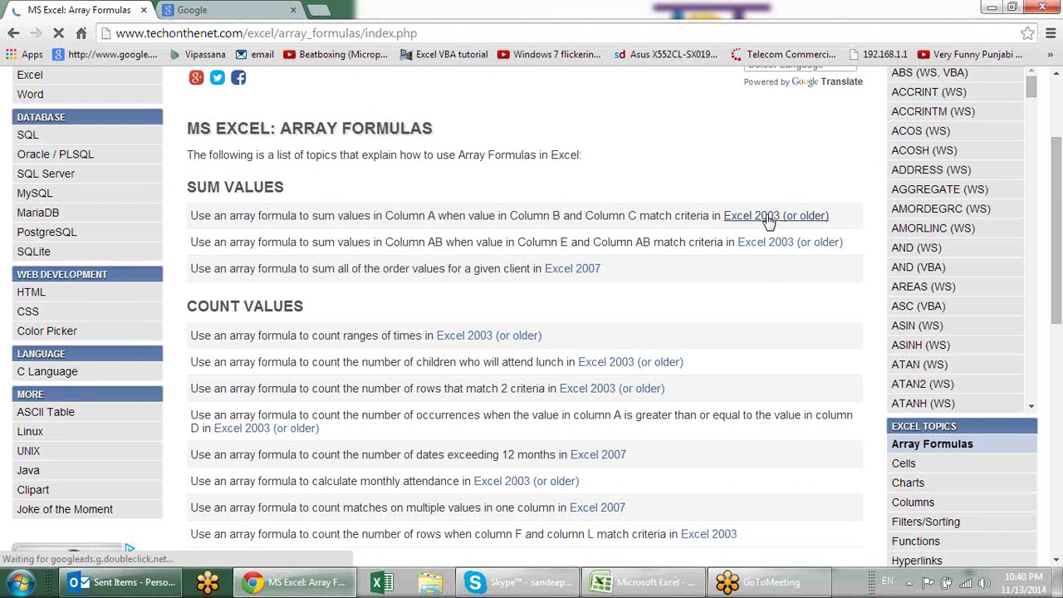
scroll(486, 327, down, 4)
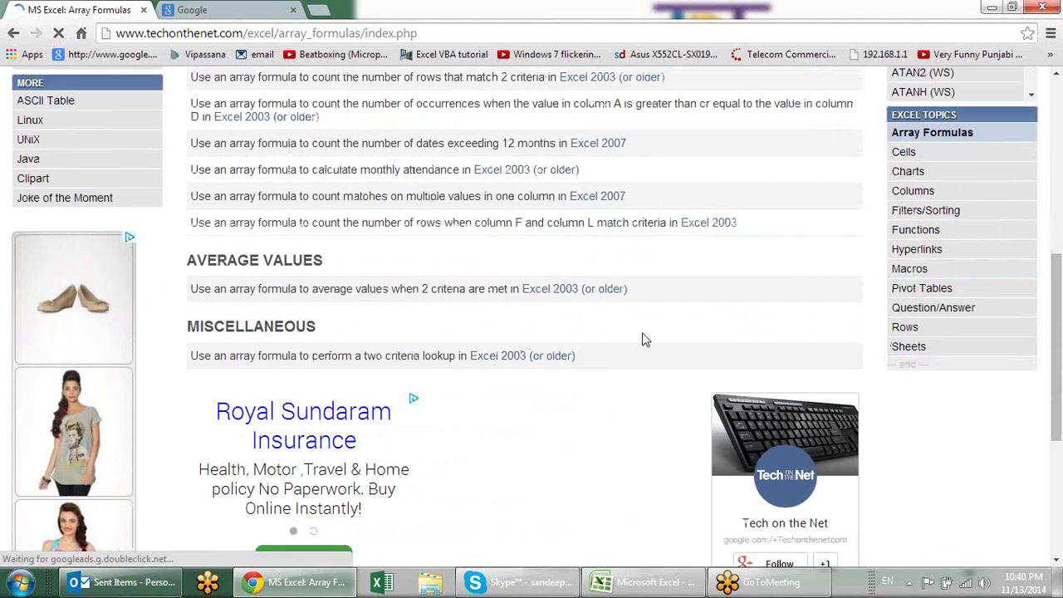
scroll(641, 339, up, 4)
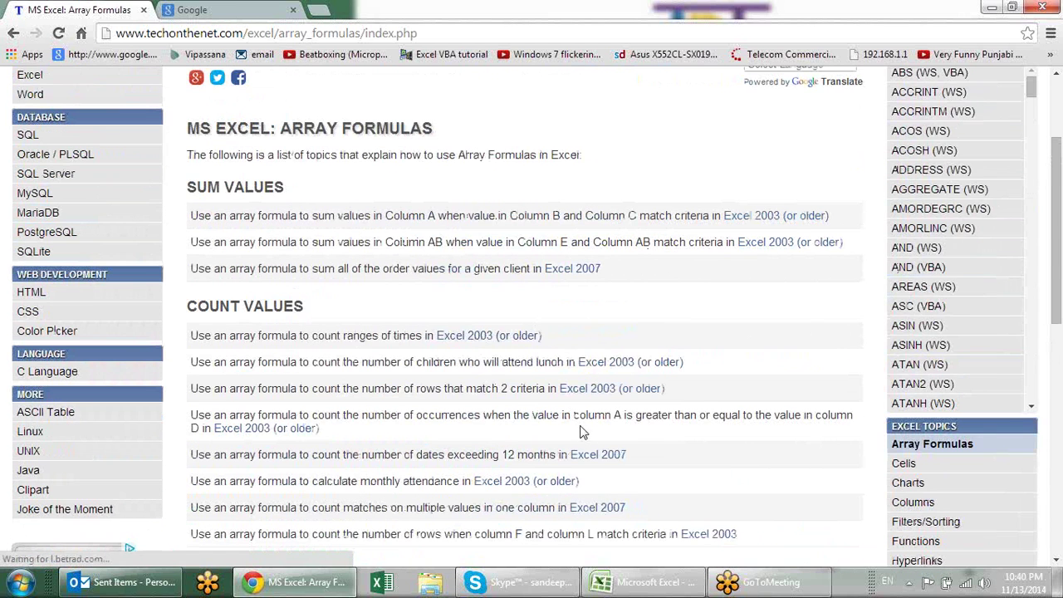
scroll(565, 508, down, 1)
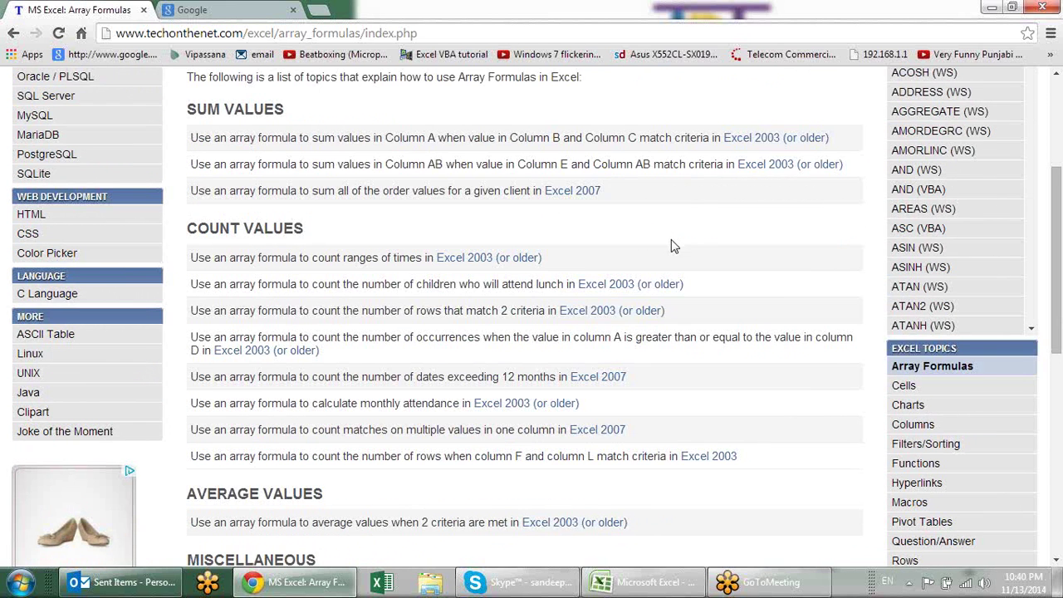
scroll(674, 243, up, 1)
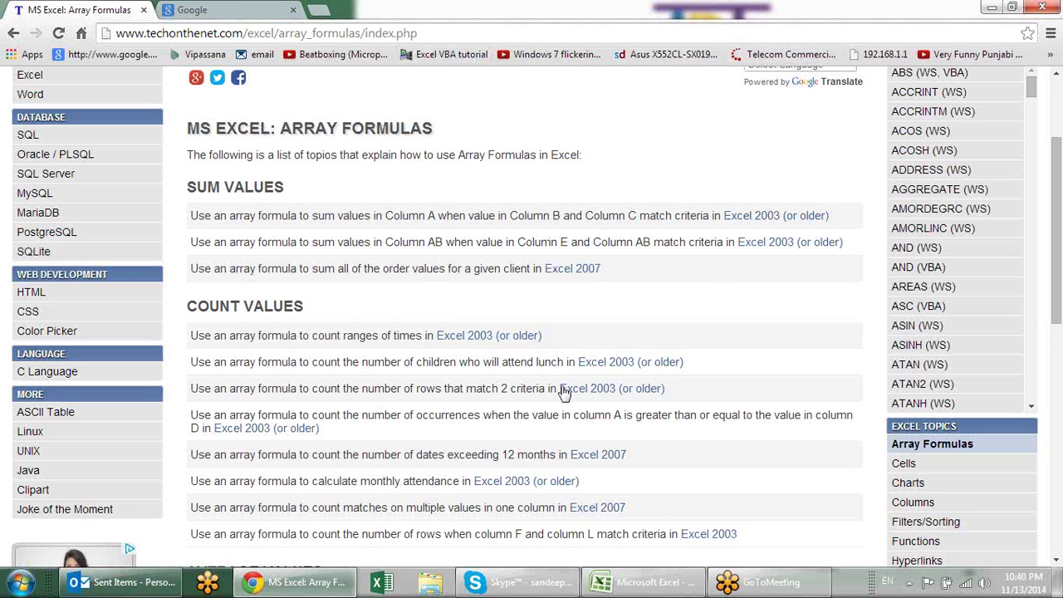
Open the Excel 2003 article on summing Column A when Columns B and C match, and read its example
click(789, 215)
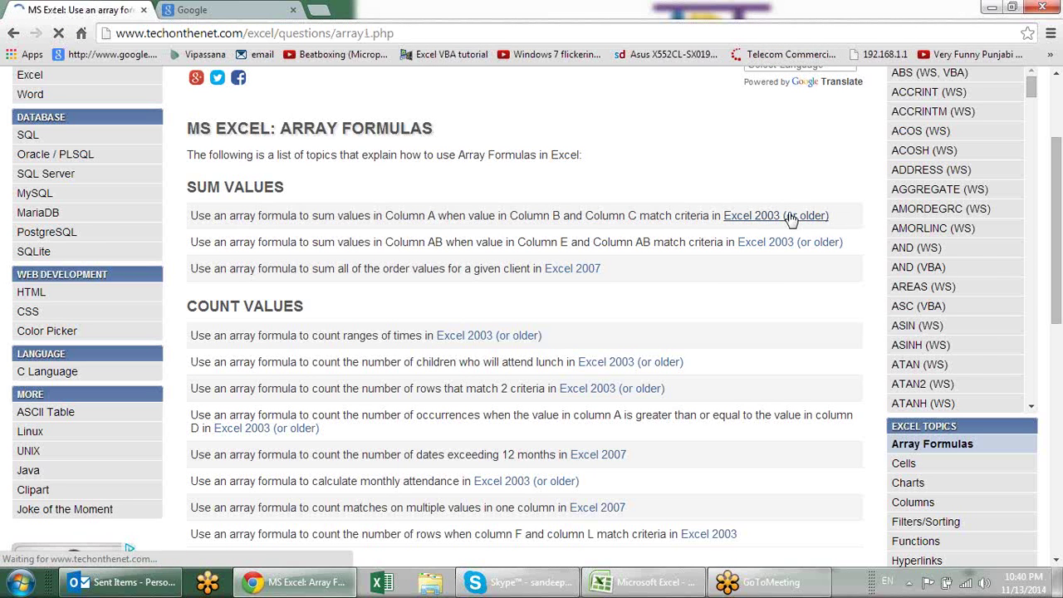
scroll(638, 285, down, 2)
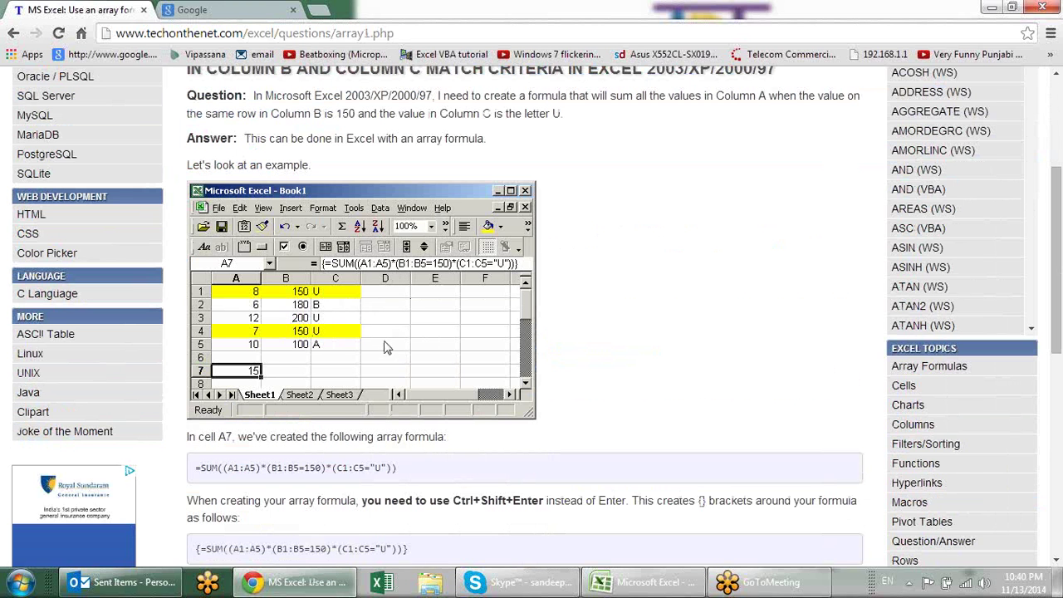
scroll(562, 402, down, 2)
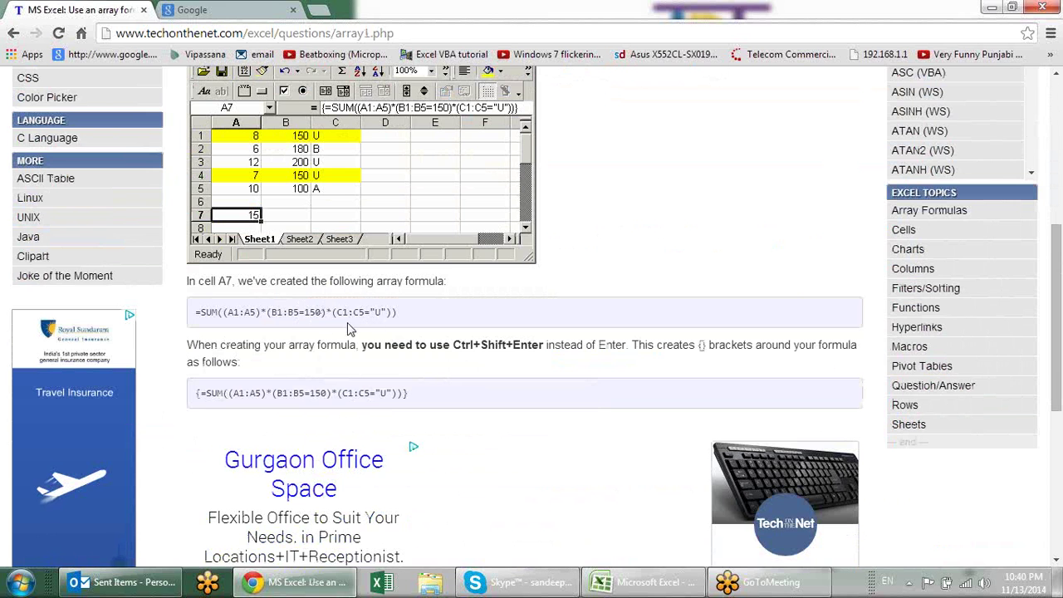
scroll(379, 332, down, 1)
scroll(379, 332, up, 5)
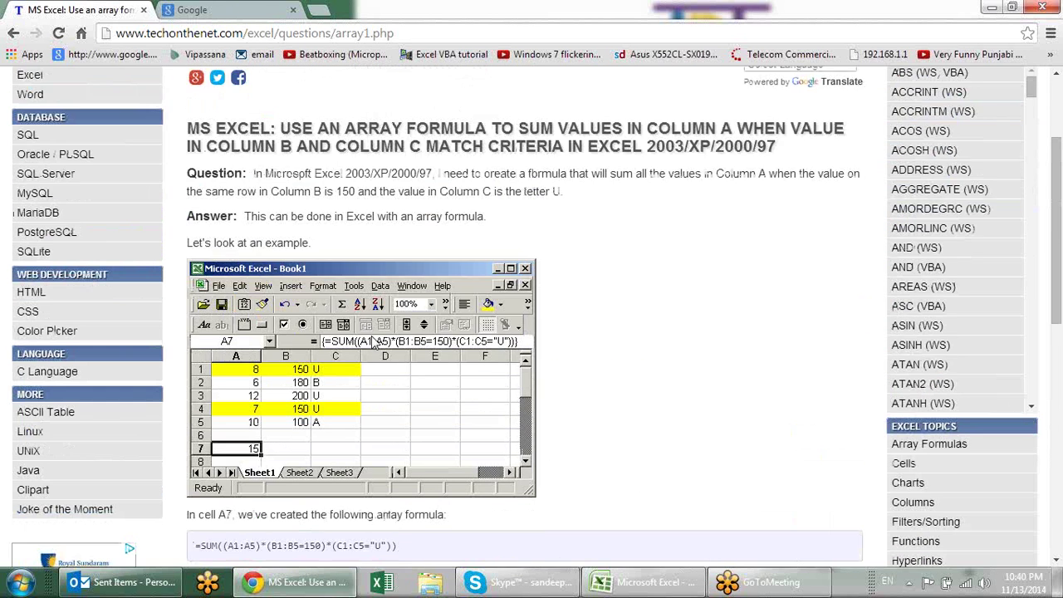
scroll(335, 280, up, 1)
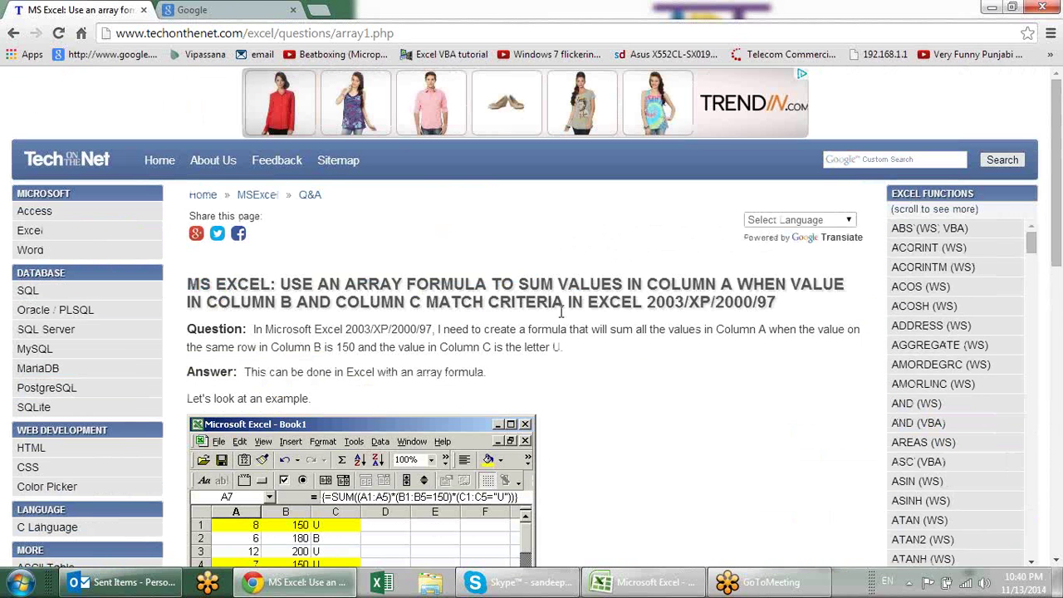